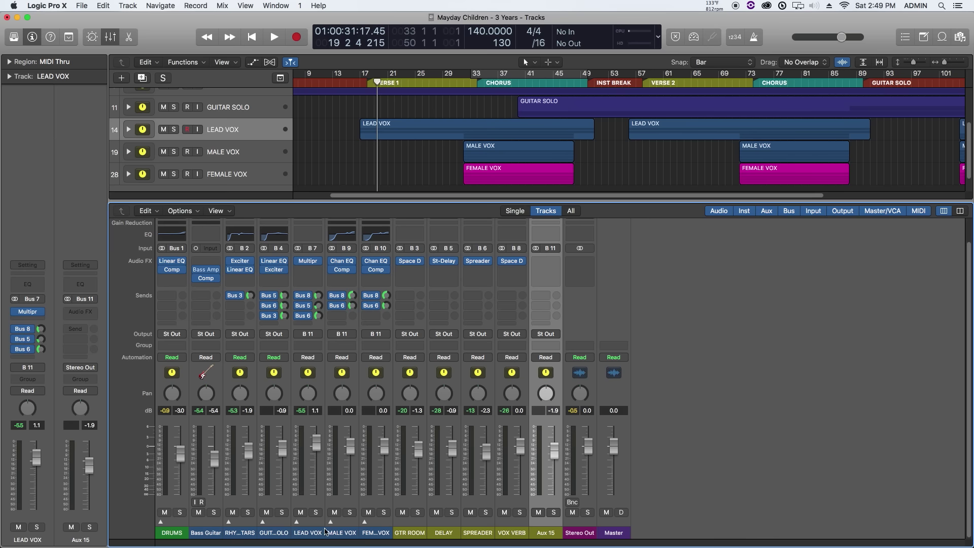
Step: Reset the Aux 15 channel's fader to 0.0 dB and rename the channel "ALL VOX"
{"action": "left_click_drag", "start_coordinate": [325, 532], "coordinate": [367, 531]}
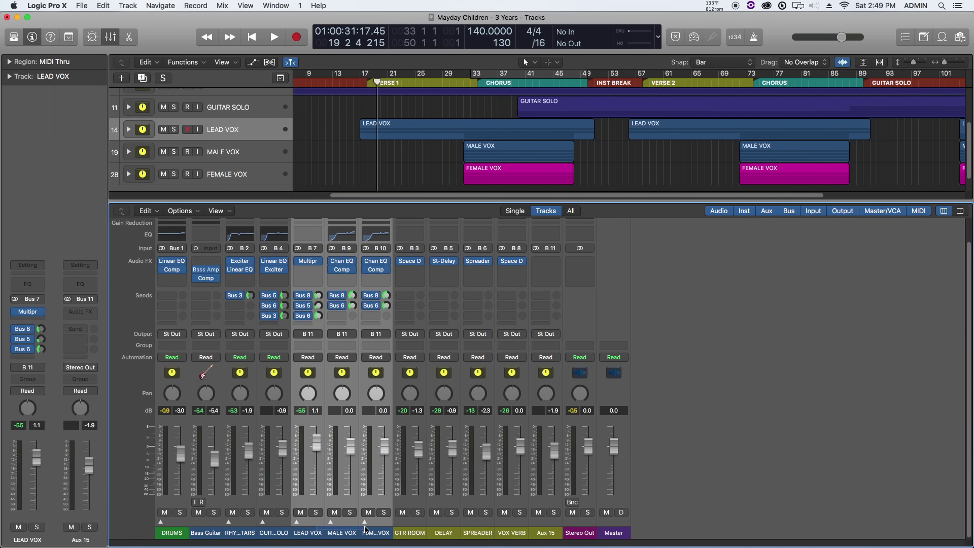
{"action": "left_click", "coordinate": [555, 449], "text": "alt"}
{"action": "left_click", "coordinate": [551, 533]}
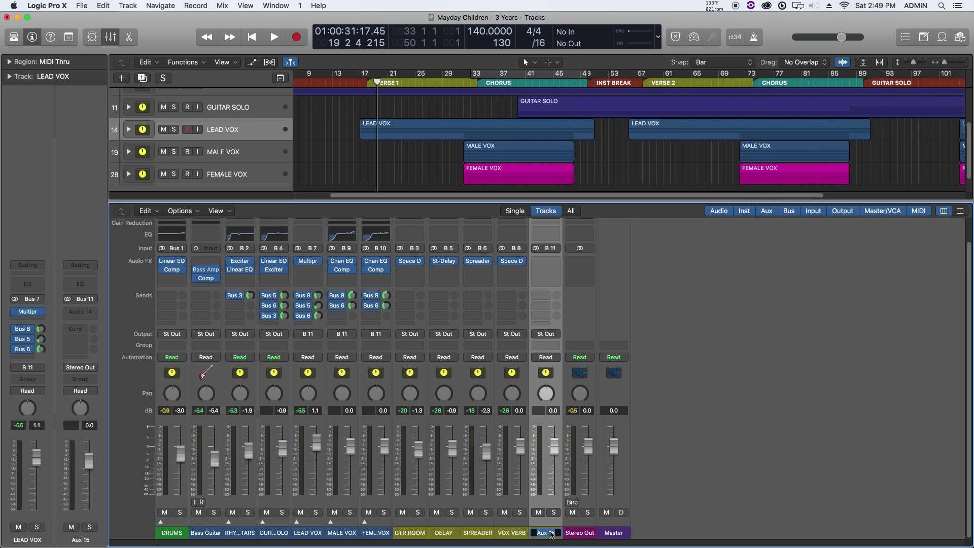
{"action": "type", "text": "ALL VOX"}
{"action": "key", "text": "Return"}
Step: Insert a stereo Multipressor on the ALL VOX channel
{"action": "left_click", "coordinate": [546, 262]}
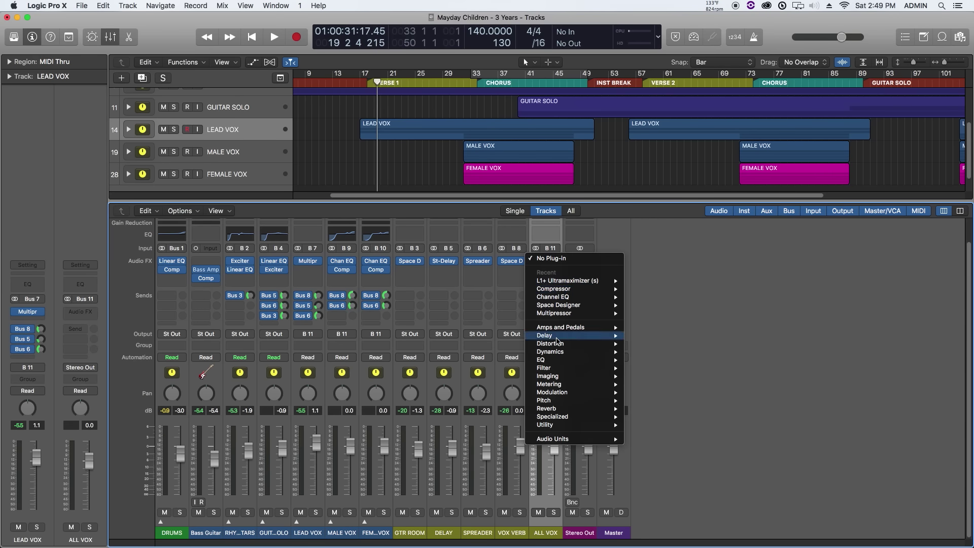
{"action": "mouse_move", "coordinate": [558, 353]}
{"action": "mouse_move", "coordinate": [656, 402]}
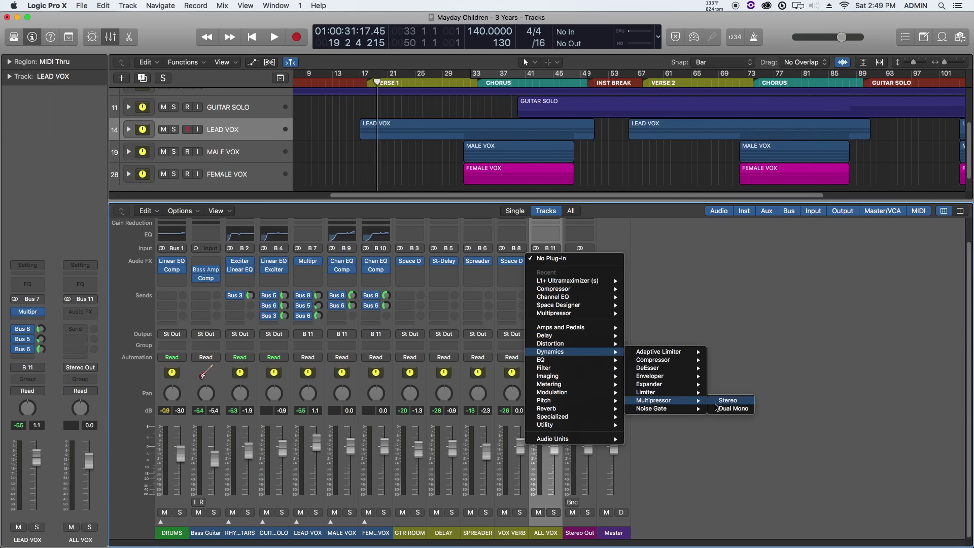
{"action": "left_click", "coordinate": [732, 402]}
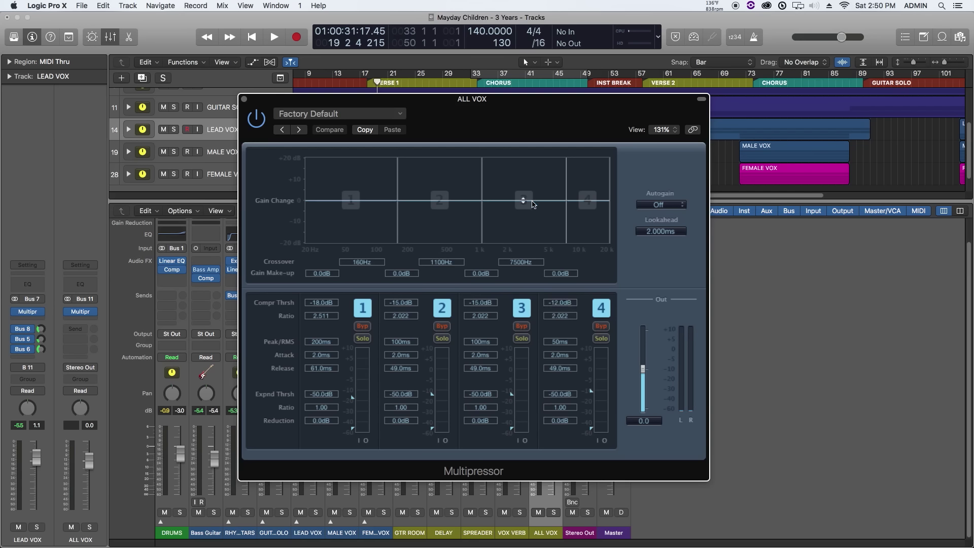
{"action": "left_click_drag", "start_coordinate": [534, 201], "coordinate": [587, 192]}
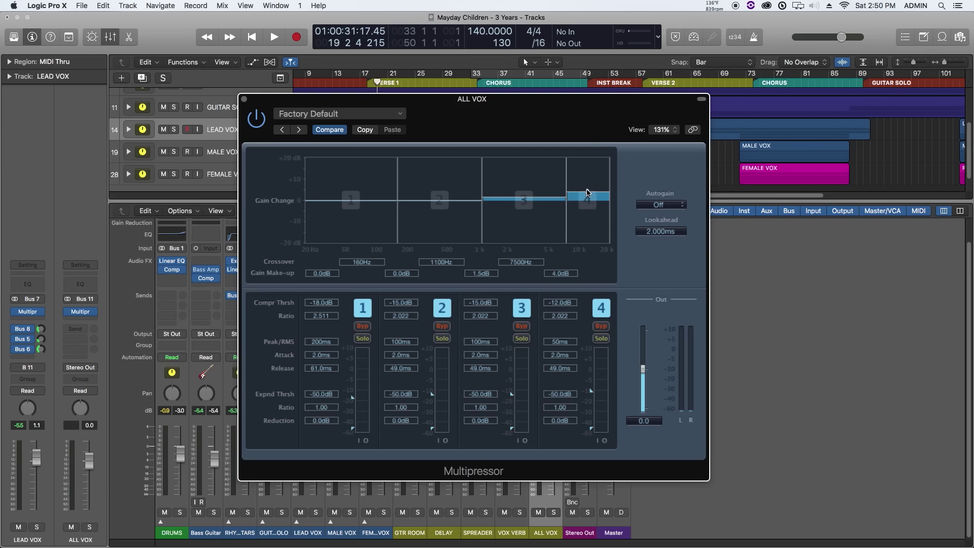
{"action": "key", "text": "super+z"}
{"action": "key", "text": "super+z"}
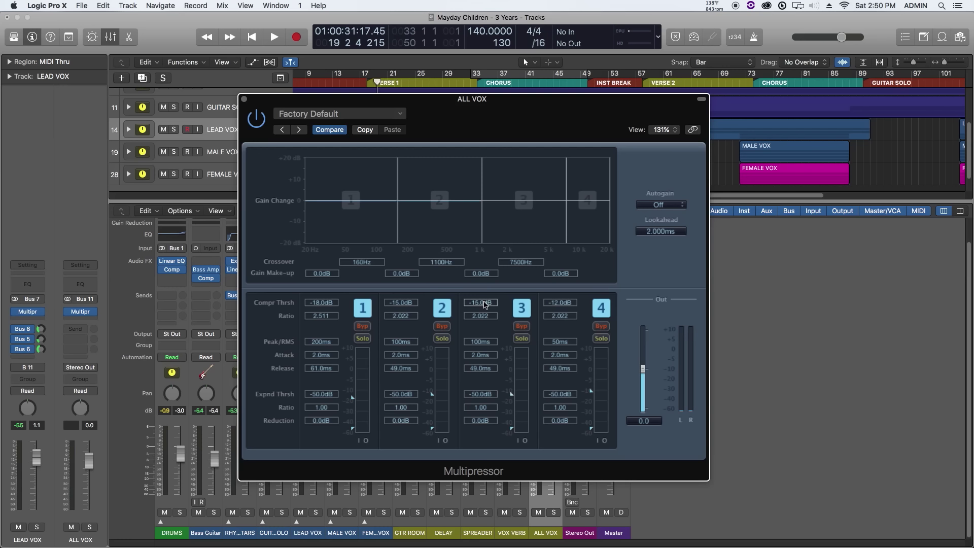
Step: Set the Multipressor's compression threshold to -26 dB for band 3 and -35 dB for band 4
{"action": "double_click", "coordinate": [484, 303]}
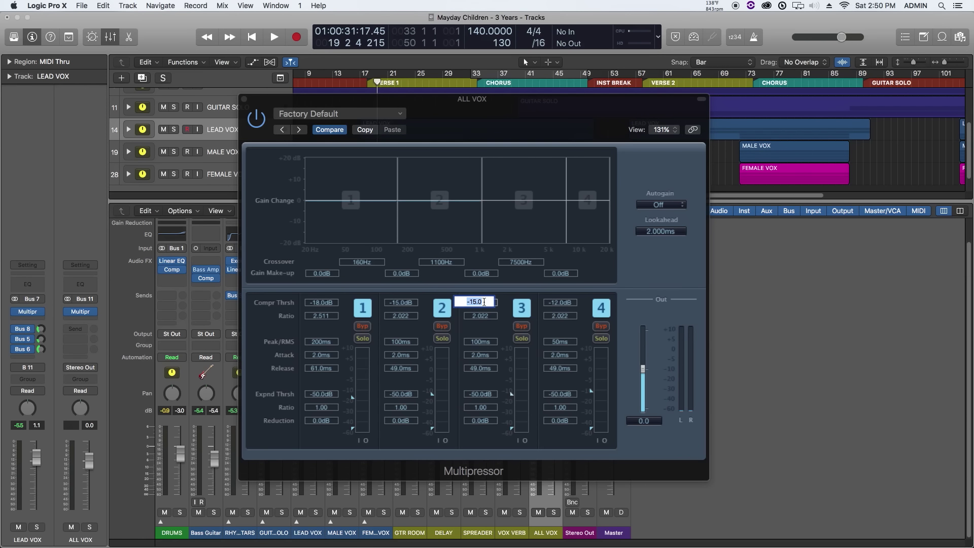
{"action": "type", "text": "-26"}
{"action": "key", "text": "Return"}
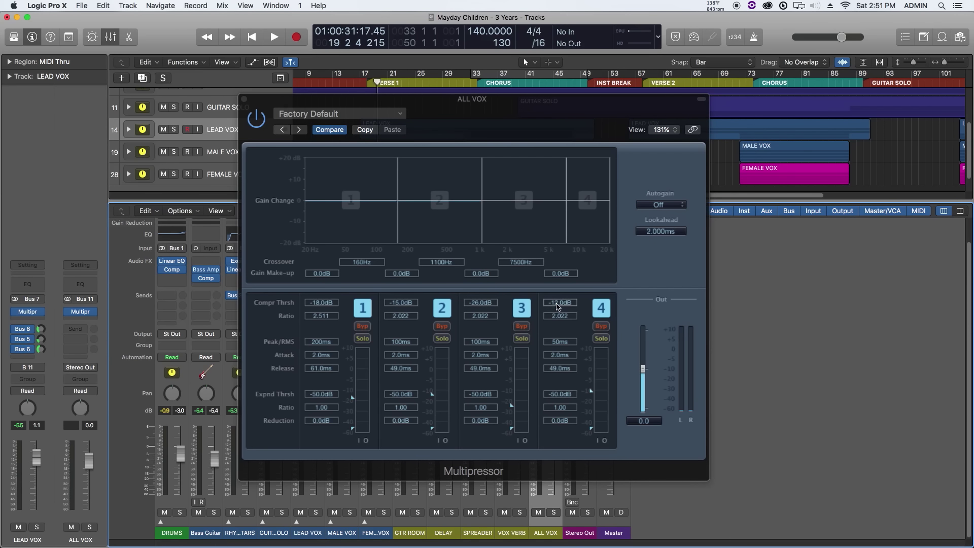
{"action": "double_click", "coordinate": [557, 303]}
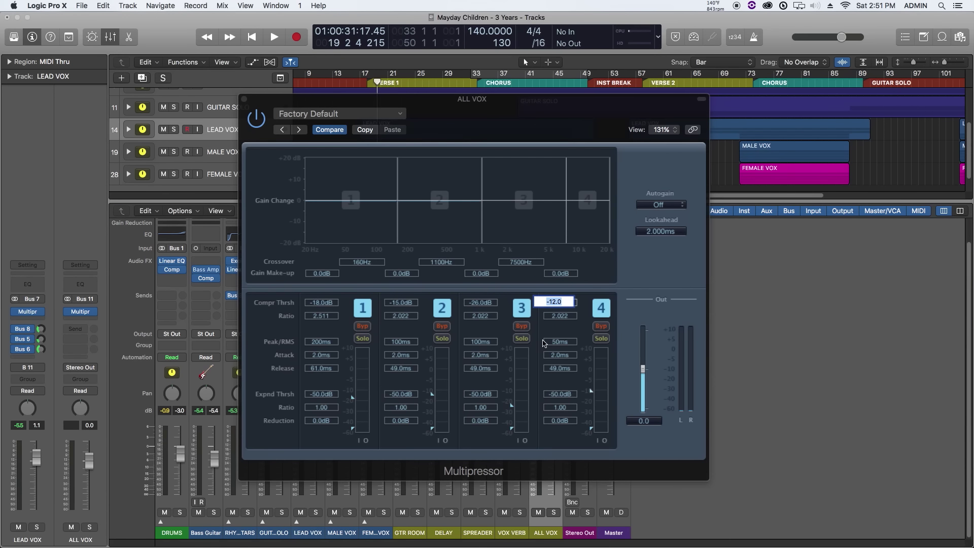
{"action": "type", "text": "-35"}
{"action": "key", "text": "Return"}
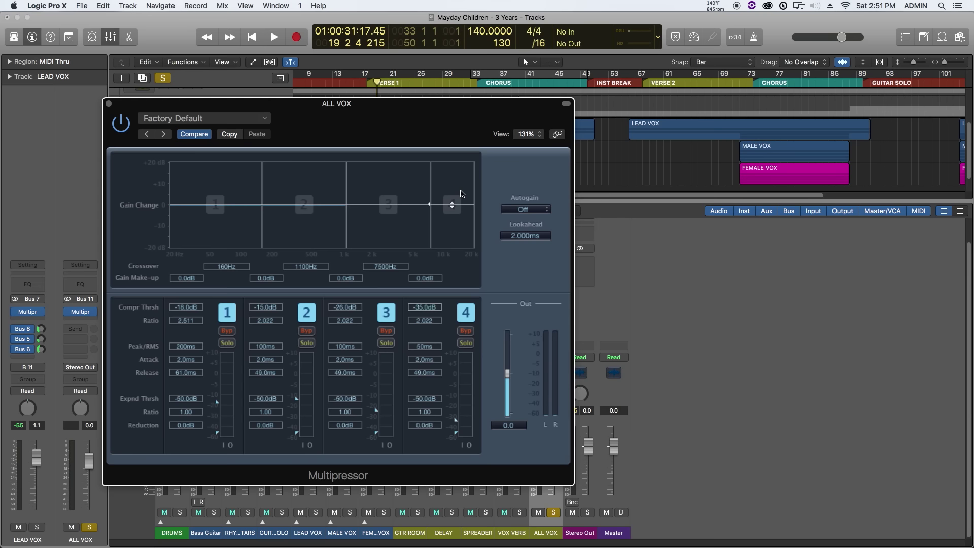
Step: Listen to the compressed ALL VOX channel soloed and within the full mix, stop playback, and close the Multipressor
{"action": "key", "text": "space"}
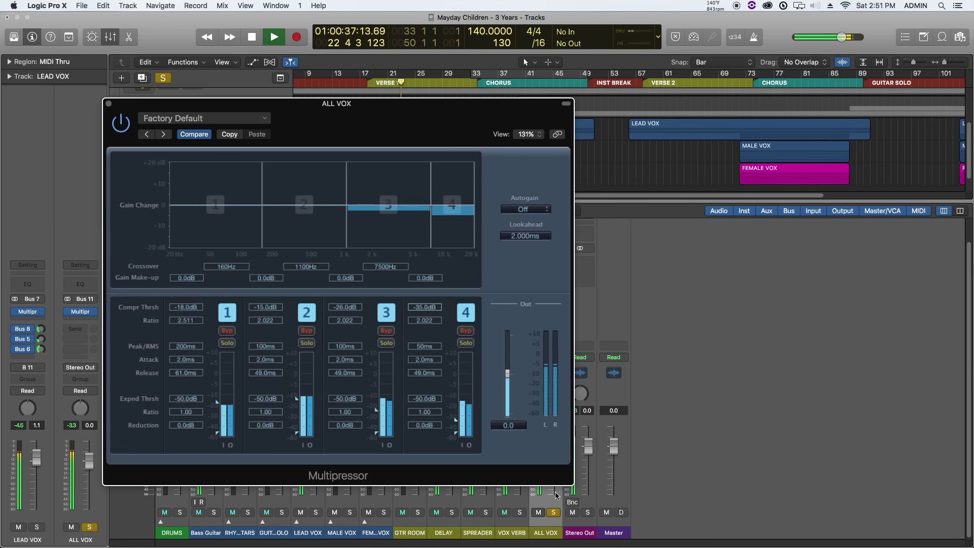
{"action": "left_click", "coordinate": [553, 512]}
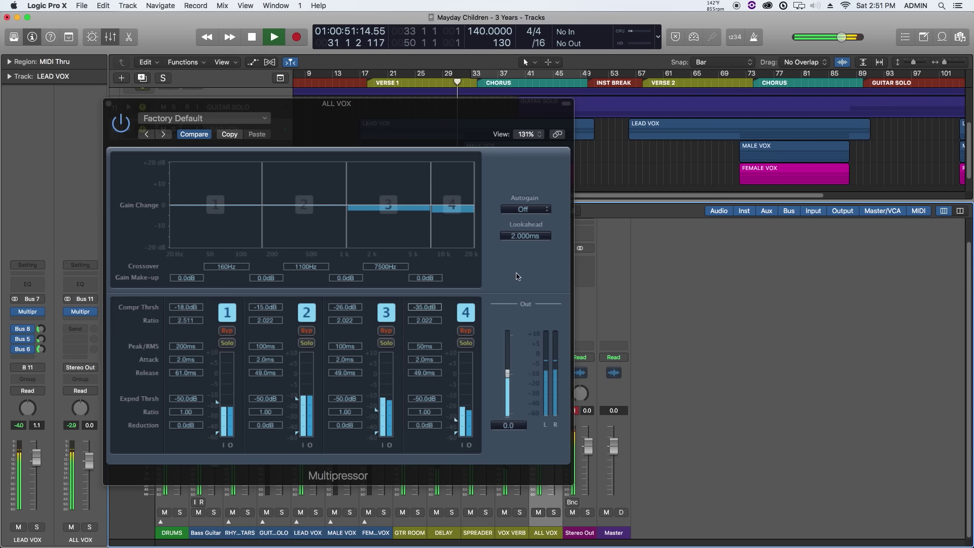
{"action": "key", "text": "space"}
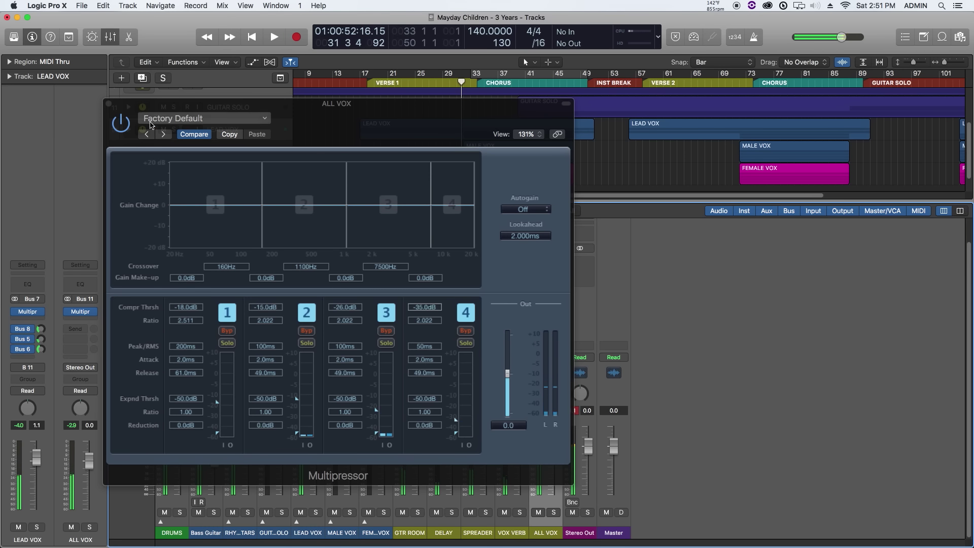
{"action": "left_click", "coordinate": [109, 105]}
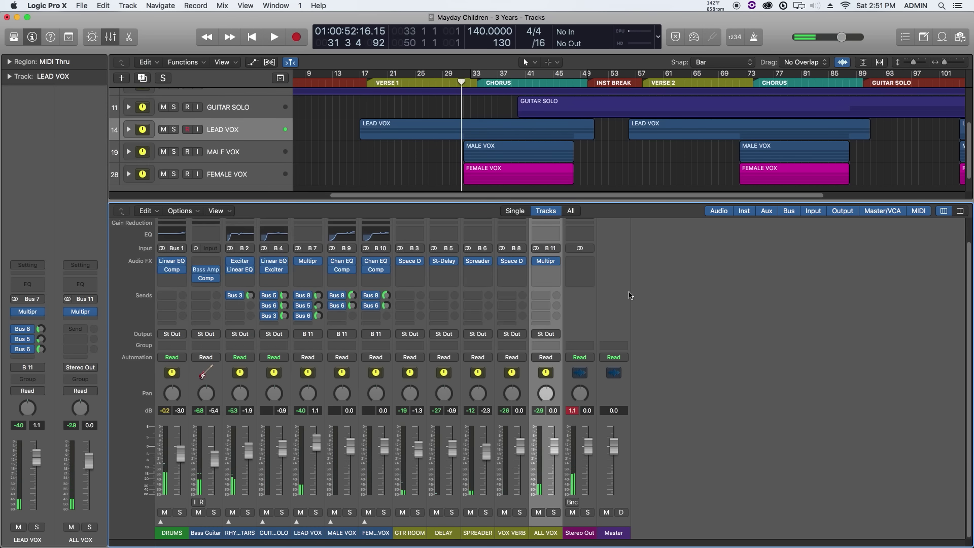
{"action": "left_click_drag", "start_coordinate": [320, 533], "coordinate": [370, 532]}
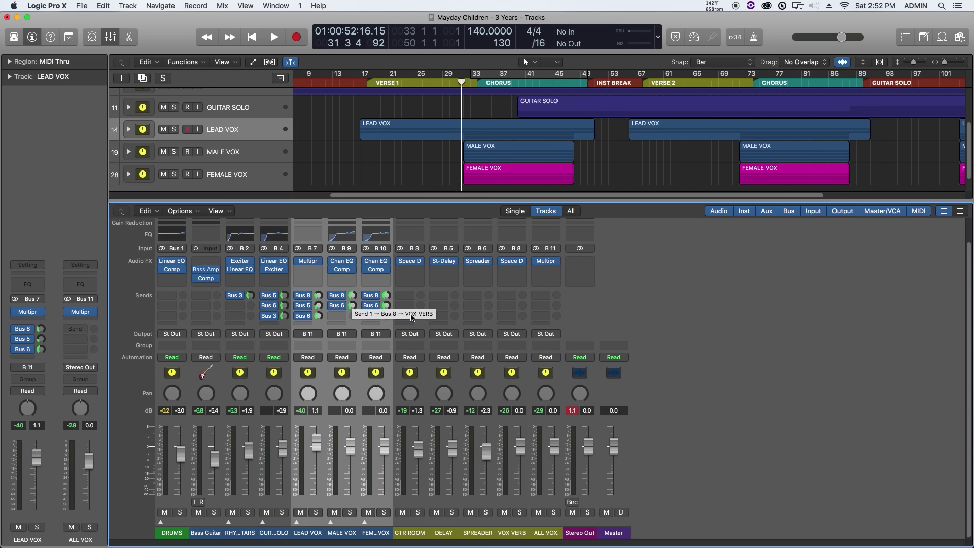
{"action": "left_click", "coordinate": [682, 346]}
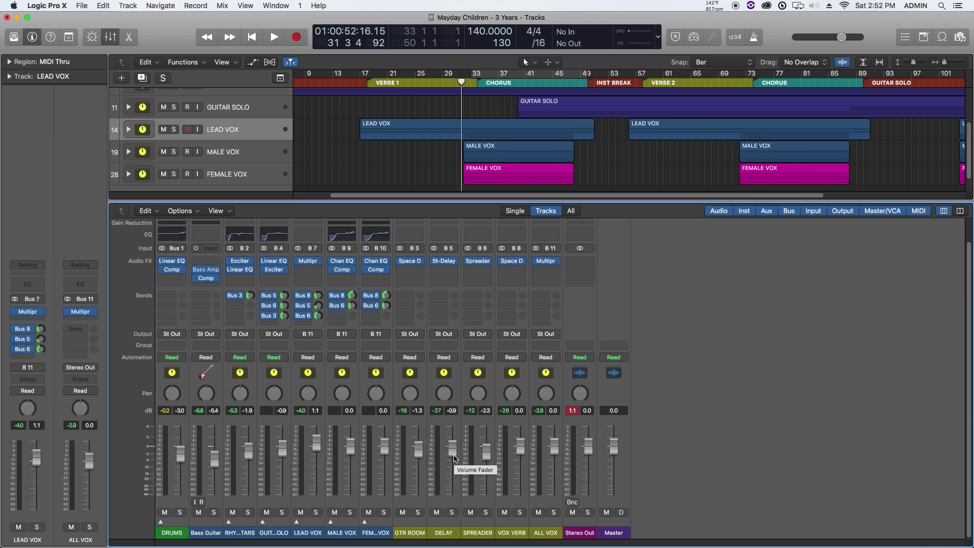
Step: Examine the volume automation across the whole song and the tracks inside the RHYTHM GUITARS stack, returning to the mixer
{"action": "key", "text": "x"}
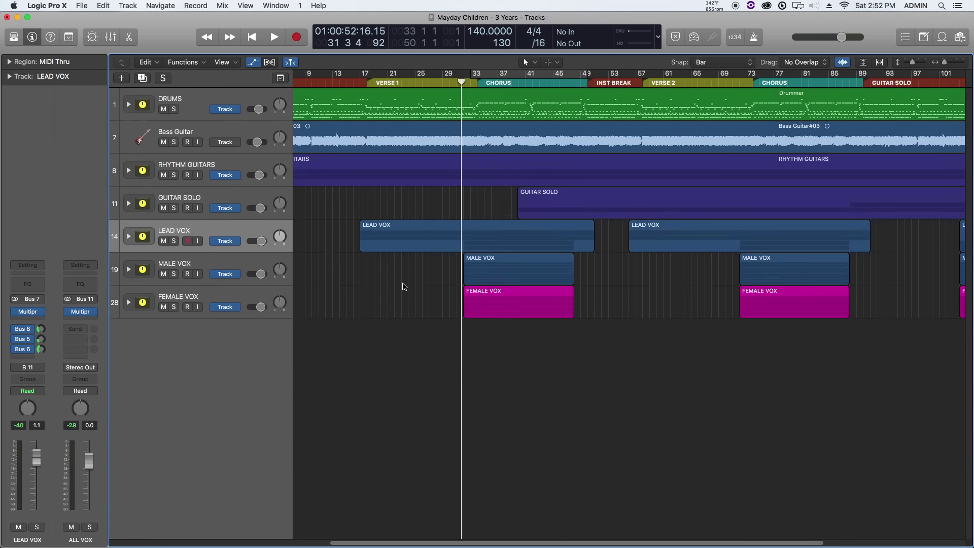
{"action": "key", "text": "a"}
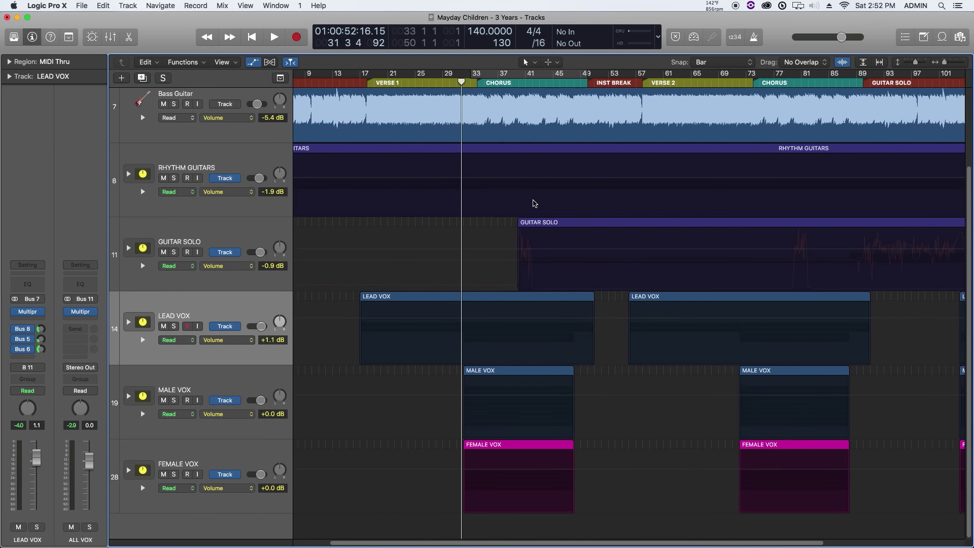
{"action": "key", "text": "z"}
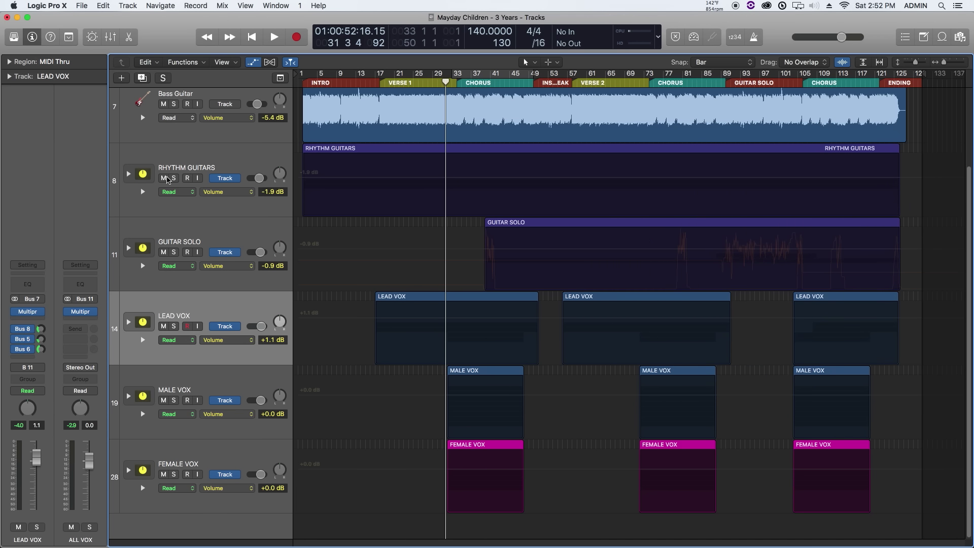
{"action": "left_click", "coordinate": [128, 175]}
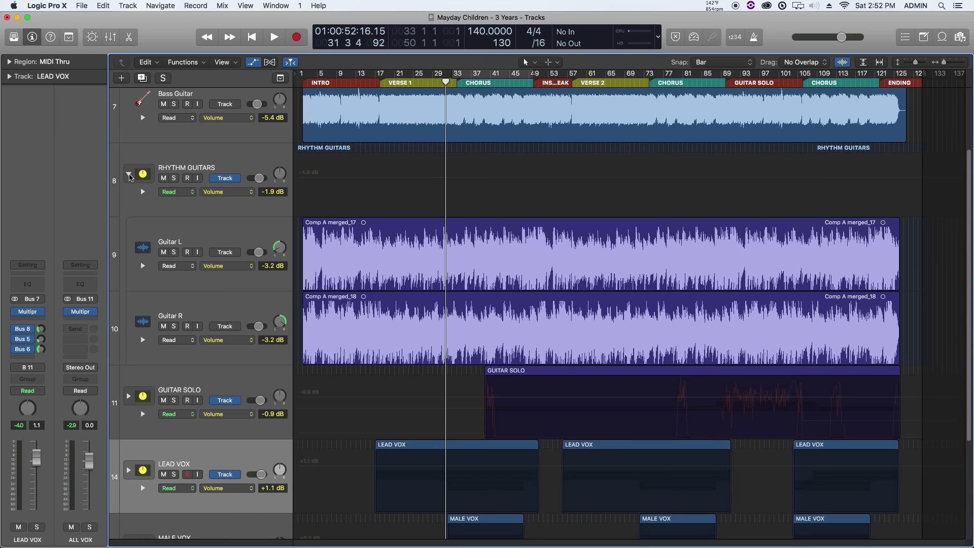
{"action": "left_click", "coordinate": [129, 175]}
{"action": "key", "text": "z"}
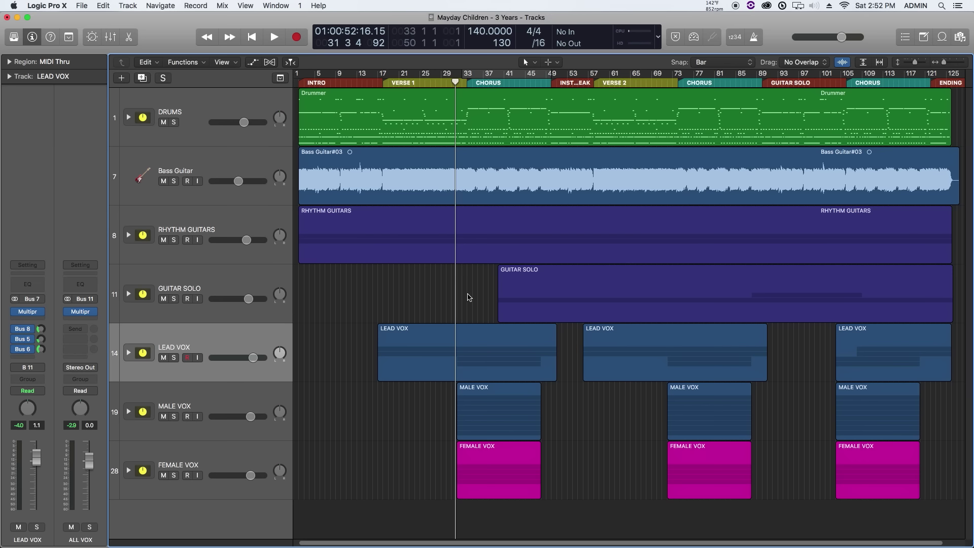
{"action": "key", "text": "x"}
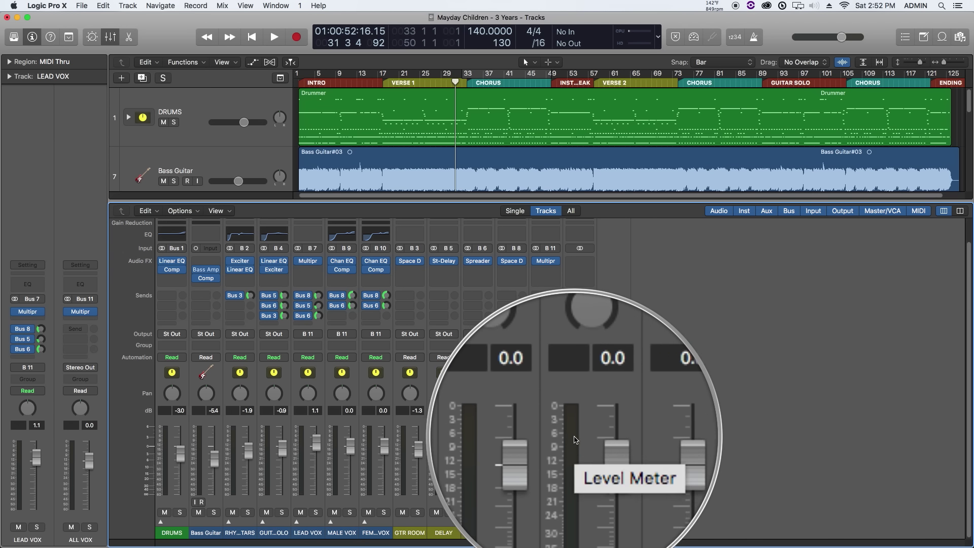
Step: Try lowering the Stereo Out fader and reset it to 0.0 dB
{"action": "left_click_drag", "start_coordinate": [589, 450], "coordinate": [591, 468]}
{"action": "left_click", "coordinate": [590, 457], "text": "alt"}
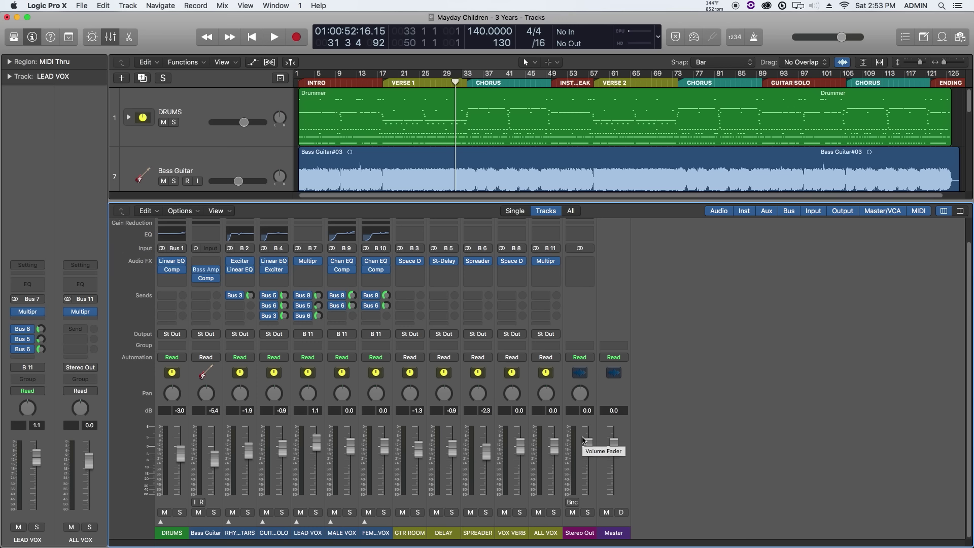
Step: Examine the channels inside the DRUMS stack, collapse it, and highlight the channels from RHYTHM GUITARS through FEMALE VOX
{"action": "left_click", "coordinate": [161, 522]}
{"action": "left_click_drag", "start_coordinate": [222, 533], "coordinate": [336, 533]}
{"action": "left_click", "coordinate": [160, 522]}
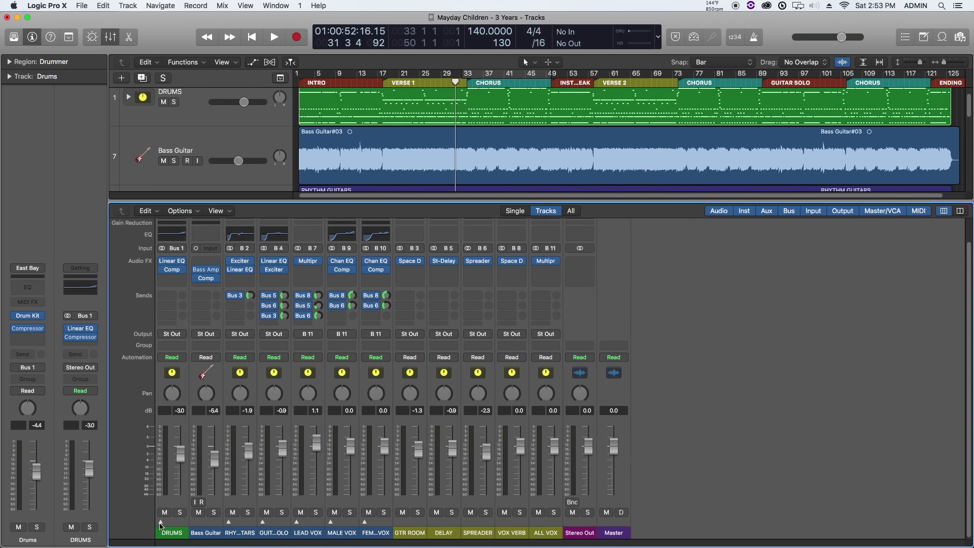
{"action": "left_click", "coordinate": [173, 534]}
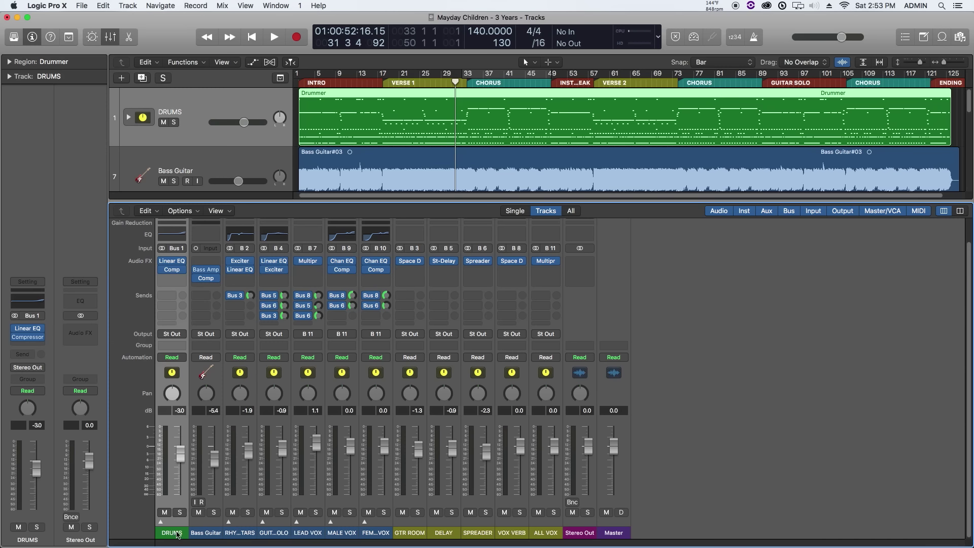
{"action": "left_click_drag", "start_coordinate": [237, 537], "coordinate": [373, 534]}
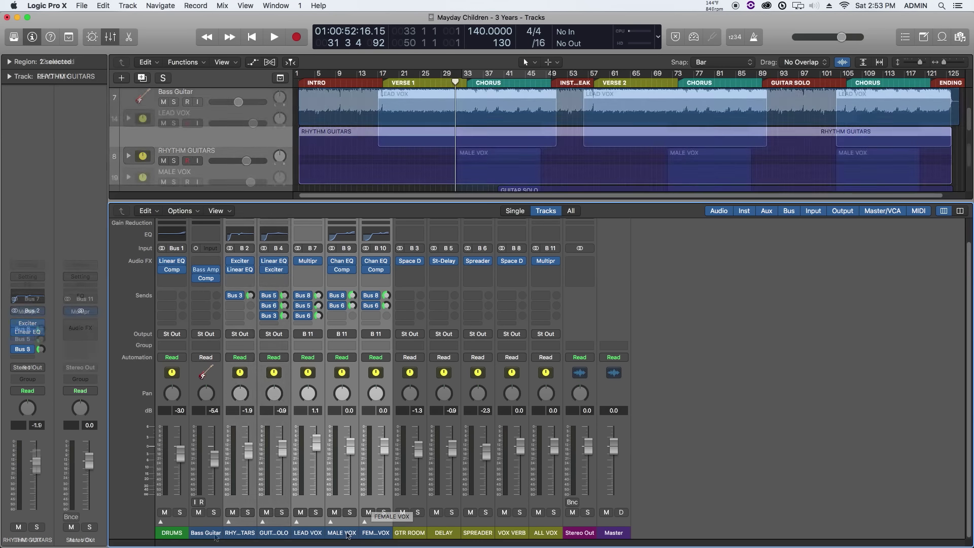
Step: Play from the start of Verse 1 and balance the Bass Guitar fader at -4.9 dB and RHYTHM GUITARS at -3.1 dB
{"action": "left_click", "coordinate": [206, 532]}
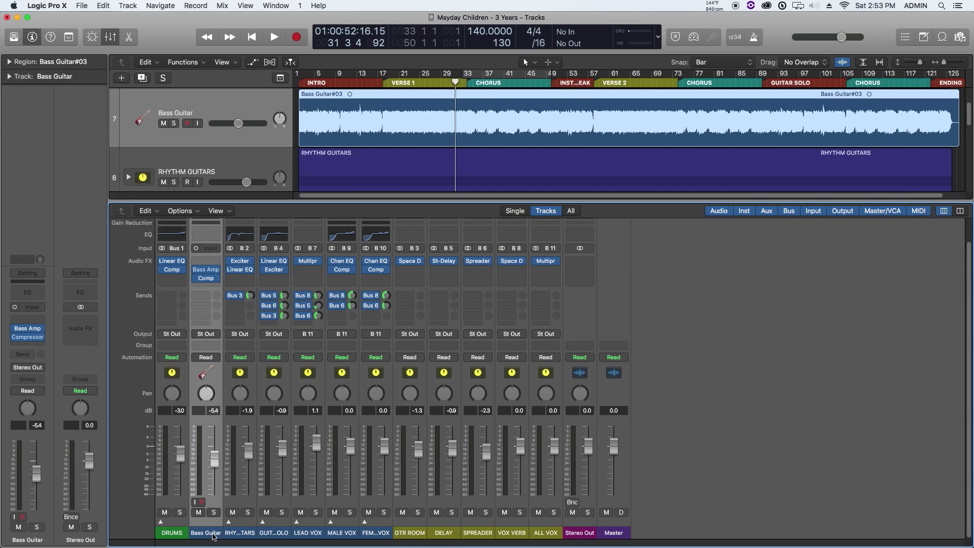
{"action": "left_click_drag", "start_coordinate": [214, 459], "coordinate": [214, 456]}
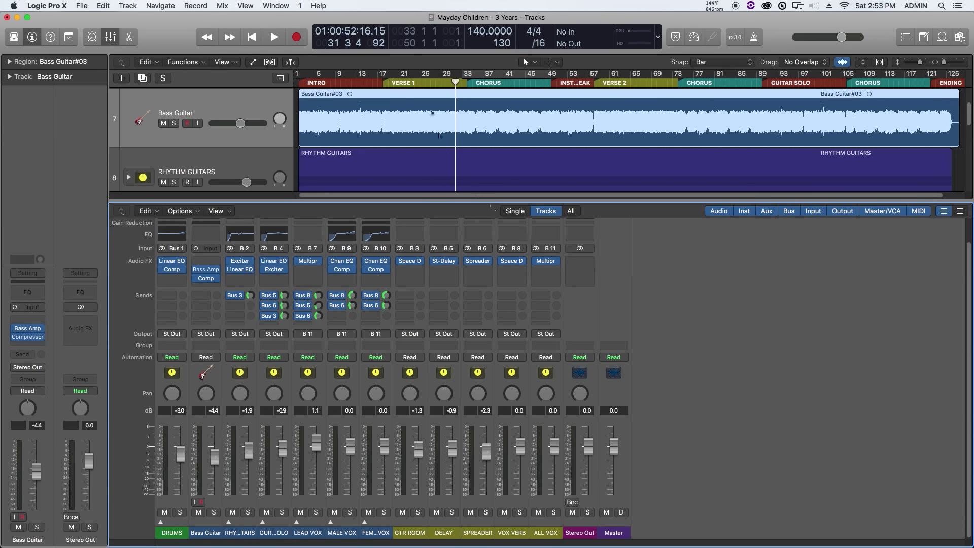
{"action": "left_click", "coordinate": [383, 85]}
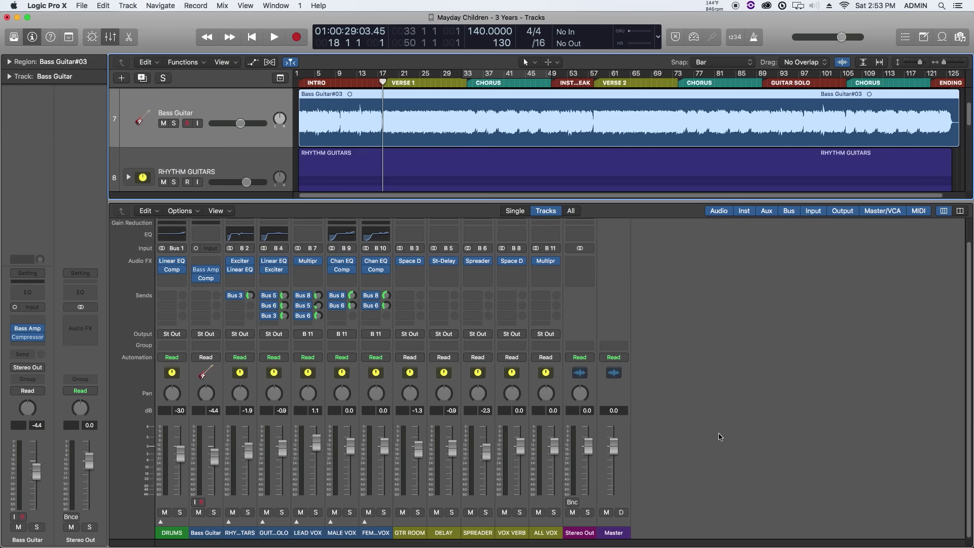
{"action": "key", "text": "space"}
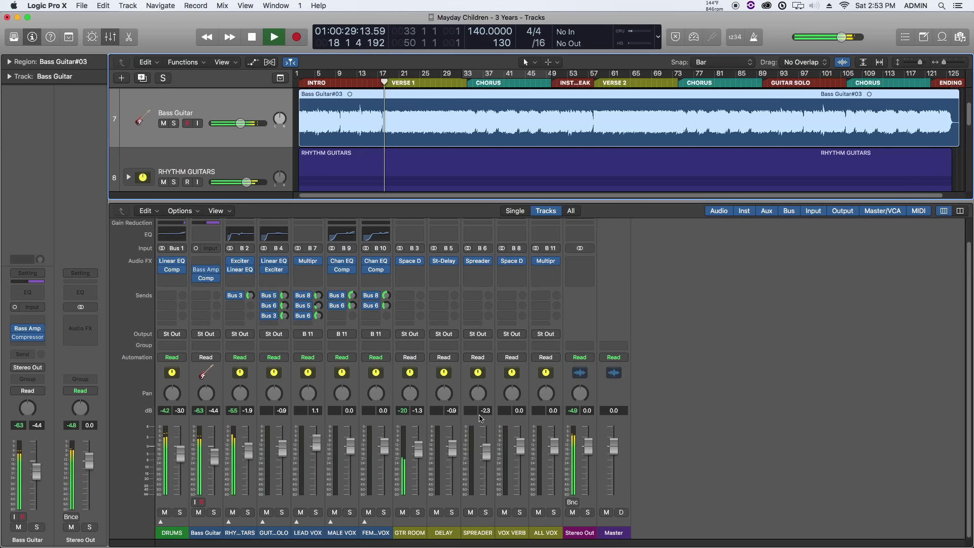
{"action": "left_click_drag", "start_coordinate": [216, 463], "coordinate": [249, 460]}
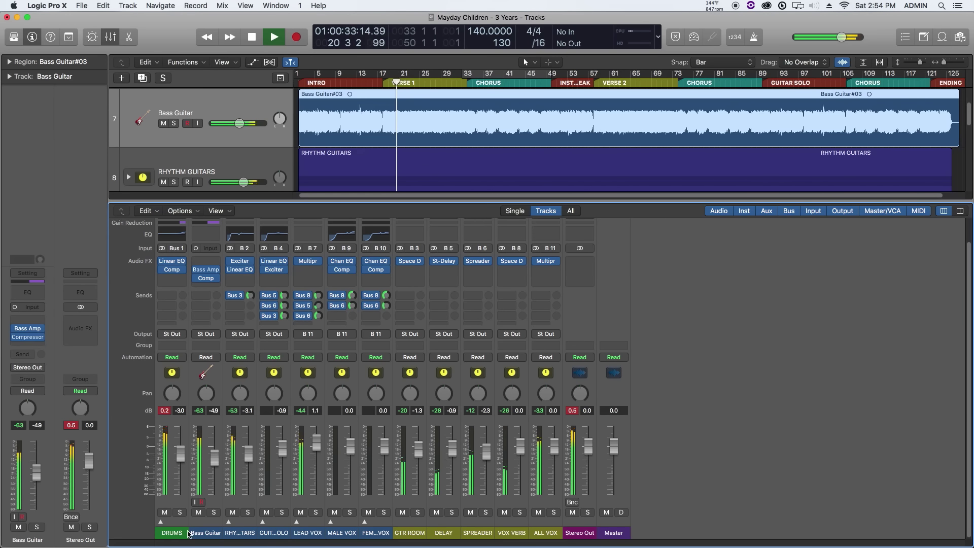
Step: Lower the faders of all channels from DRUMS through FEMALE VOX together by 0.6 dB
{"action": "left_click_drag", "start_coordinate": [171, 528], "coordinate": [375, 527]}
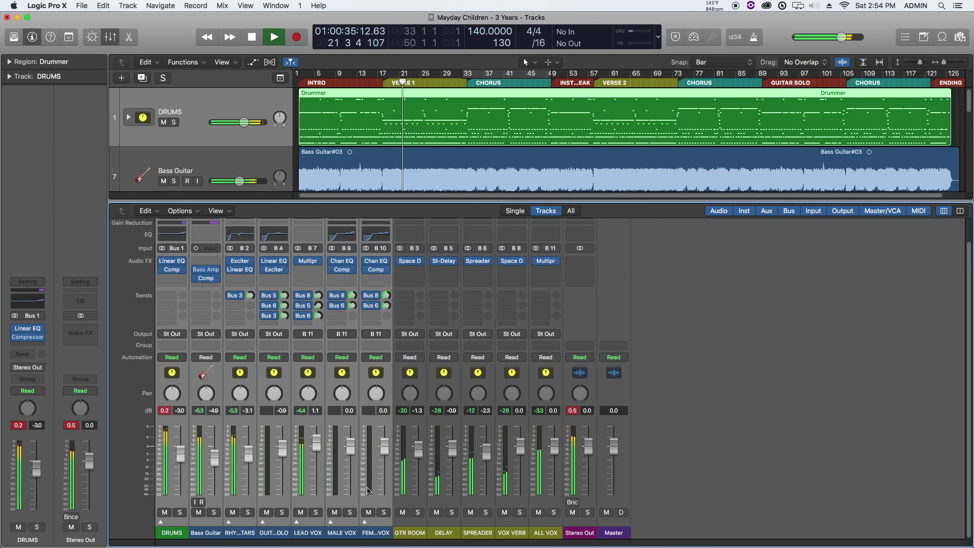
{"action": "left_click_drag", "start_coordinate": [386, 452], "coordinate": [385, 453]}
{"action": "left_click", "coordinate": [665, 461]}
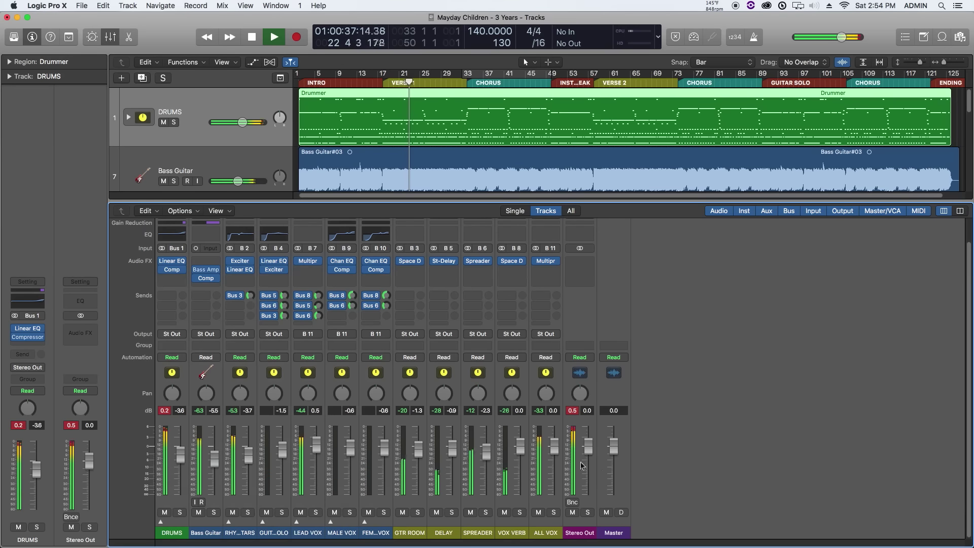
Step: Lower the GTR ROOM, DELAY, SPREADER and VOX VERB faders together by 0.7 dB, with ALL VOX at -0.6 dB
{"action": "left_click_drag", "start_coordinate": [413, 528], "coordinate": [505, 512]}
{"action": "left_click_drag", "start_coordinate": [520, 445], "coordinate": [520, 447]}
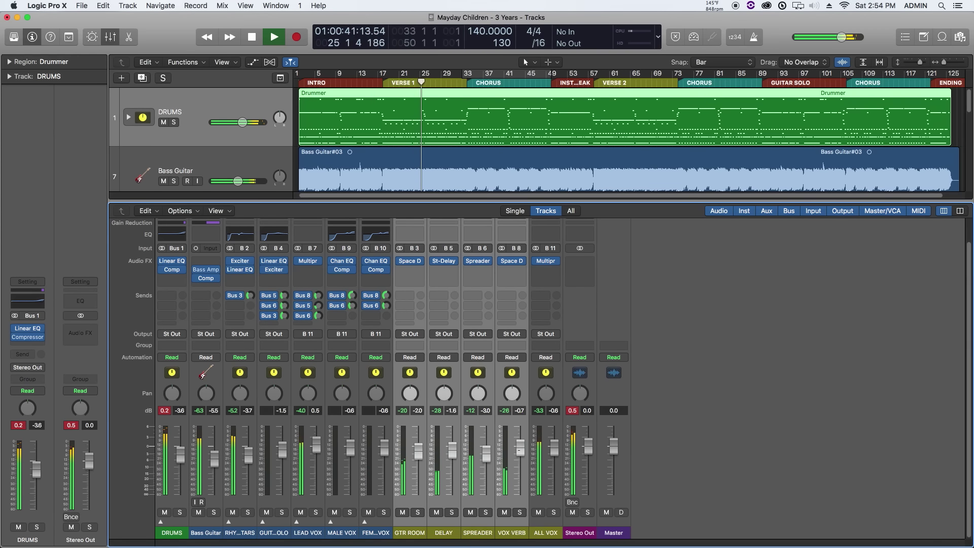
Step: Clear the peak readings and set Bass Guitar to -7.0 dB, RHYTHM GUITARS to -4.8 dB, SPREADER to -2.7 dB and ALL VOX to -1.6 dB
{"action": "left_click", "coordinate": [581, 412]}
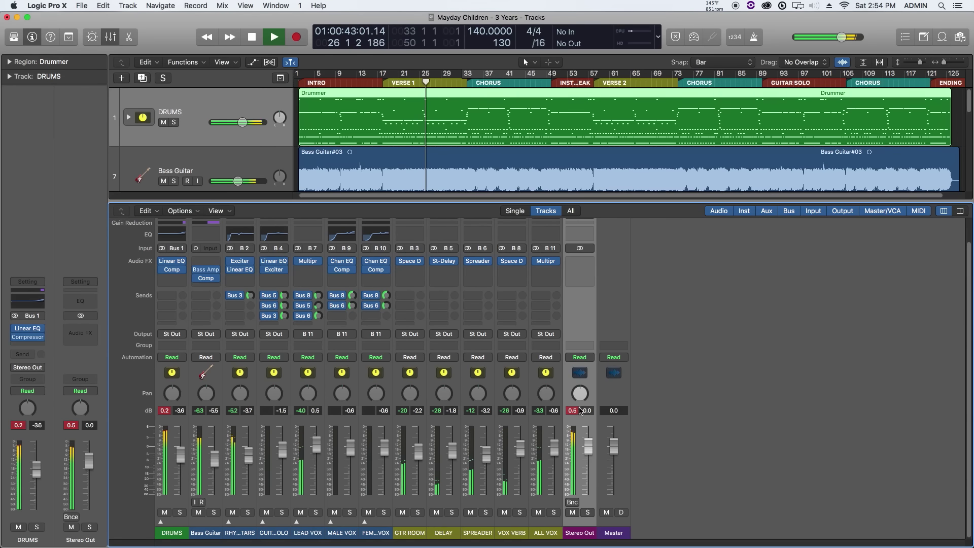
{"action": "left_click", "coordinate": [689, 426]}
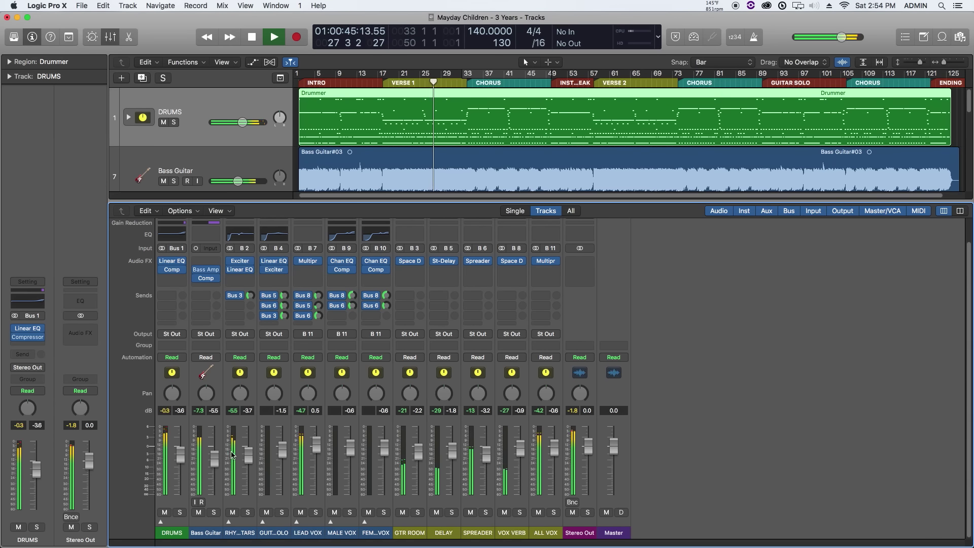
{"action": "left_click", "coordinate": [205, 462]}
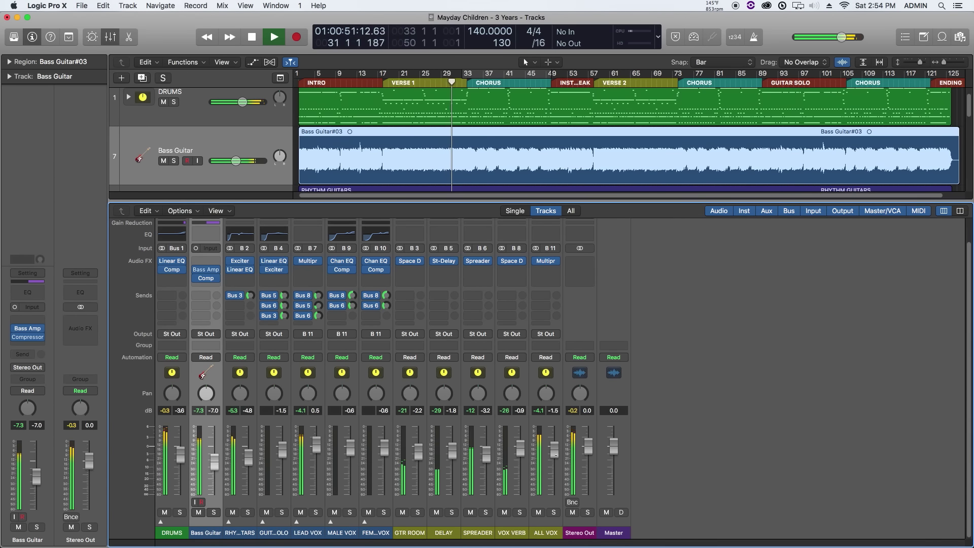
{"action": "left_click", "coordinate": [750, 483]}
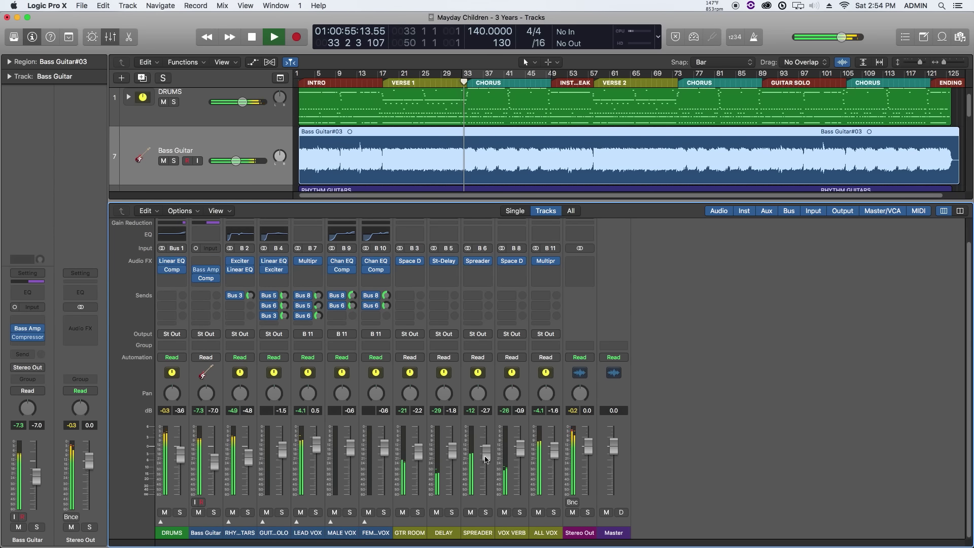
Step: Set VOX VERB to -0.1 dB, DELAY to -2.6 dB, GTR ROOM to -1.8 dB, DRUMS to -2.7 dB, GUITAR SOLO to -3.0 dB and ALL VOX to -0.7 dB
{"action": "left_click_drag", "start_coordinate": [520, 450], "coordinate": [520, 449]}
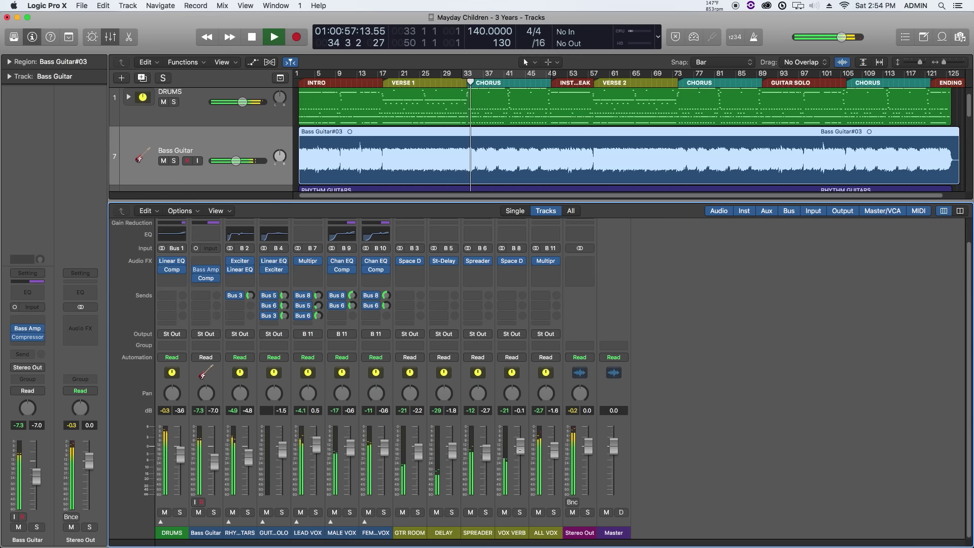
{"action": "left_click_drag", "start_coordinate": [448, 460], "coordinate": [448, 463]}
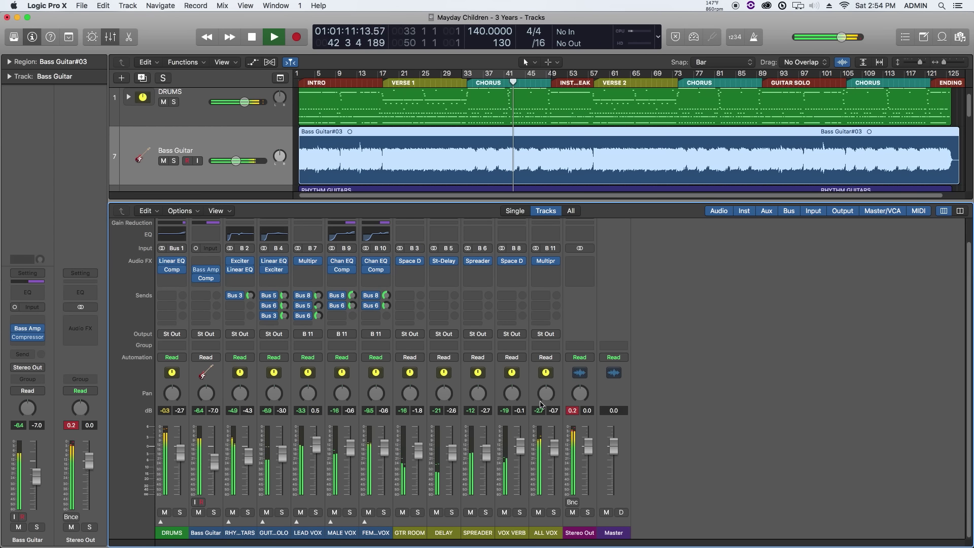
Step: Play from Verse 2 and, in the Snare compressor inside the DRUMS stack, set the make-up gain to 12.5 dB and turn on the limiter
{"action": "left_click", "coordinate": [593, 83]}
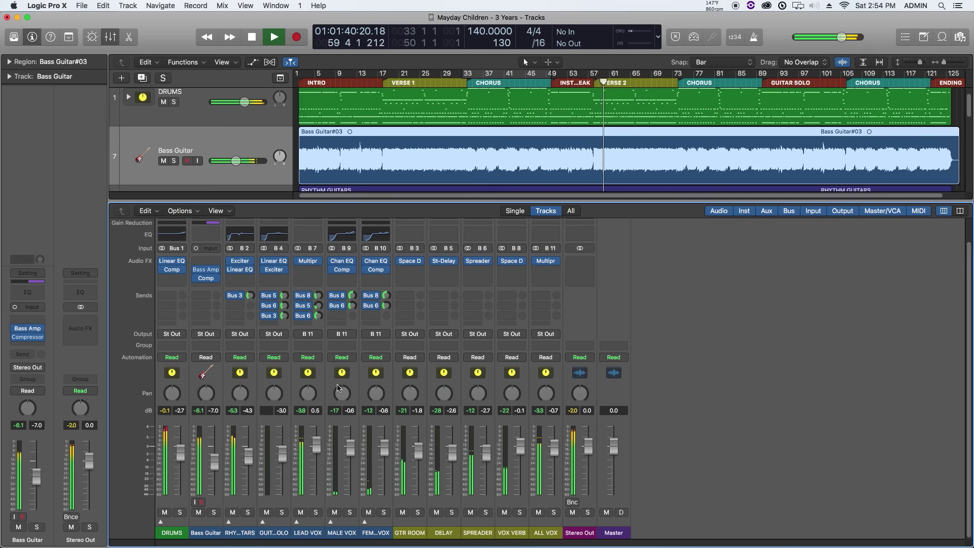
{"action": "left_click", "coordinate": [161, 522]}
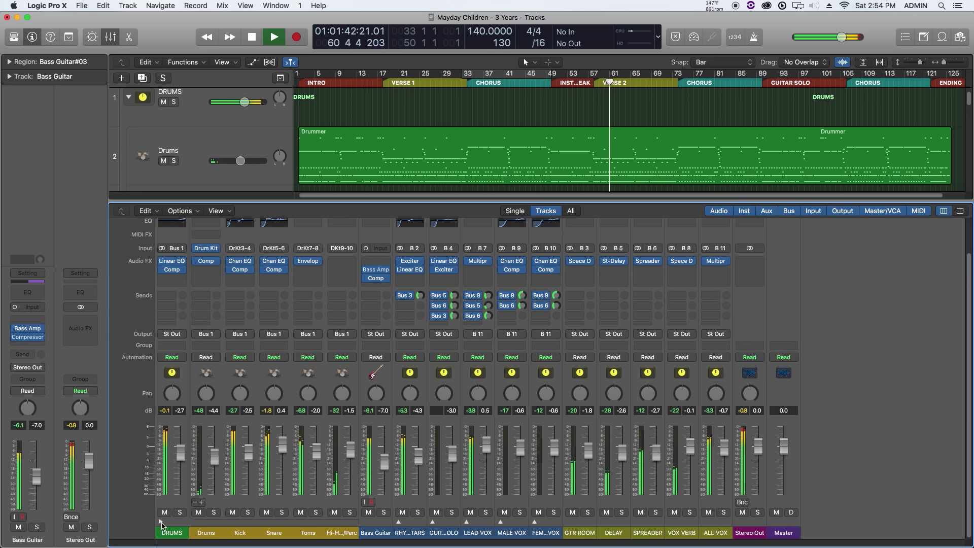
{"action": "left_click", "coordinate": [278, 274]}
{"action": "left_click_drag", "start_coordinate": [310, 303], "coordinate": [311, 297]}
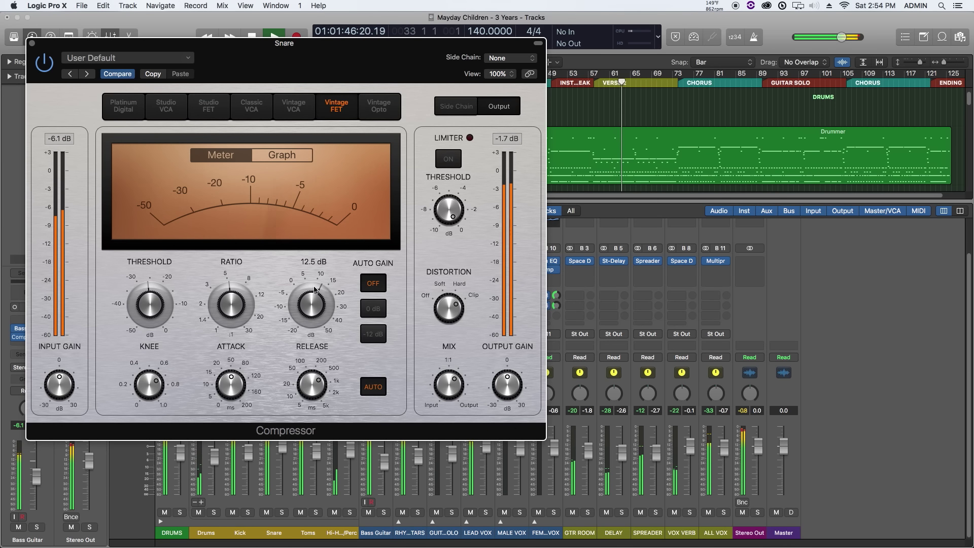
{"action": "left_click", "coordinate": [448, 159]}
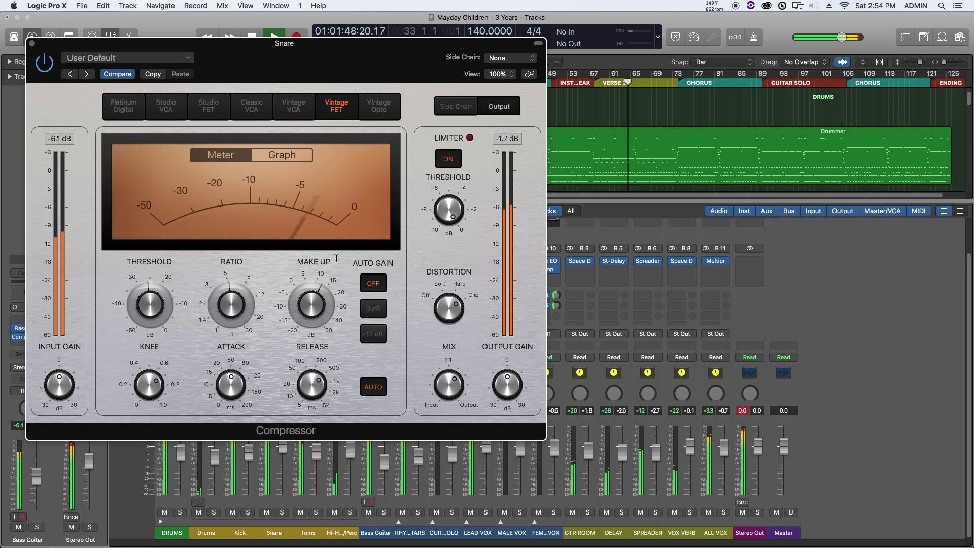
{"action": "left_click", "coordinate": [310, 303]}
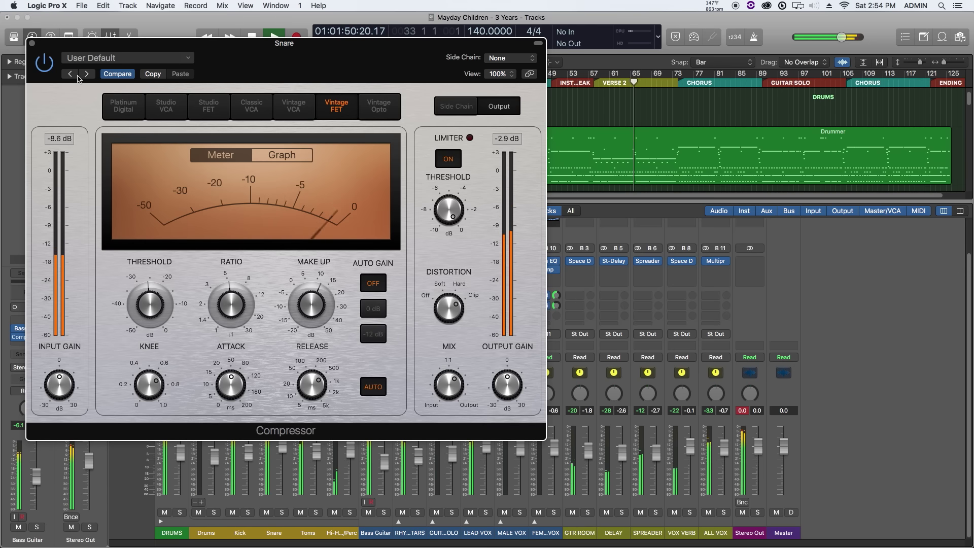
{"action": "key", "text": "super+w"}
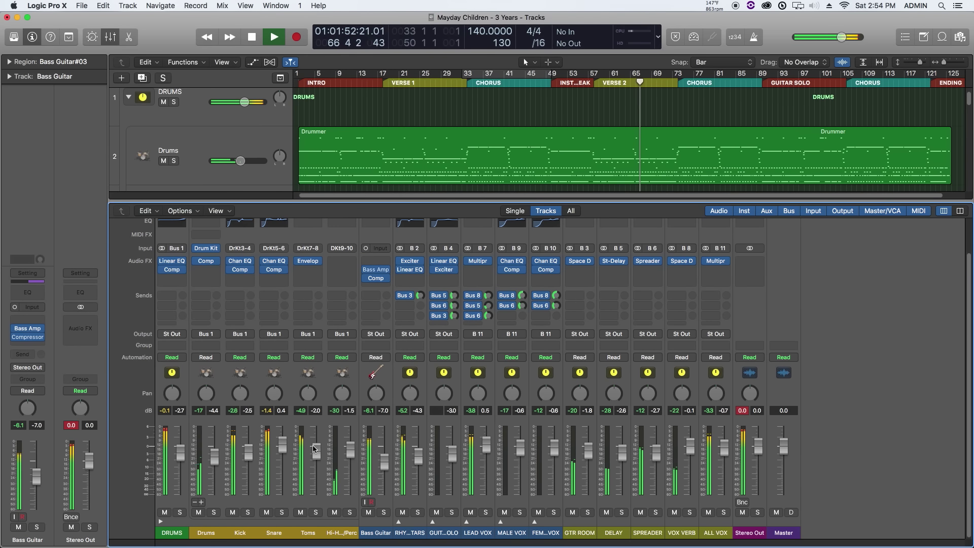
Step: Raise the Toms fader to -1.1 dB and the Kick fader to -1.9 dB inside the DRUMS stack, and collapse the stack
{"action": "left_click_drag", "start_coordinate": [317, 449], "coordinate": [319, 448]}
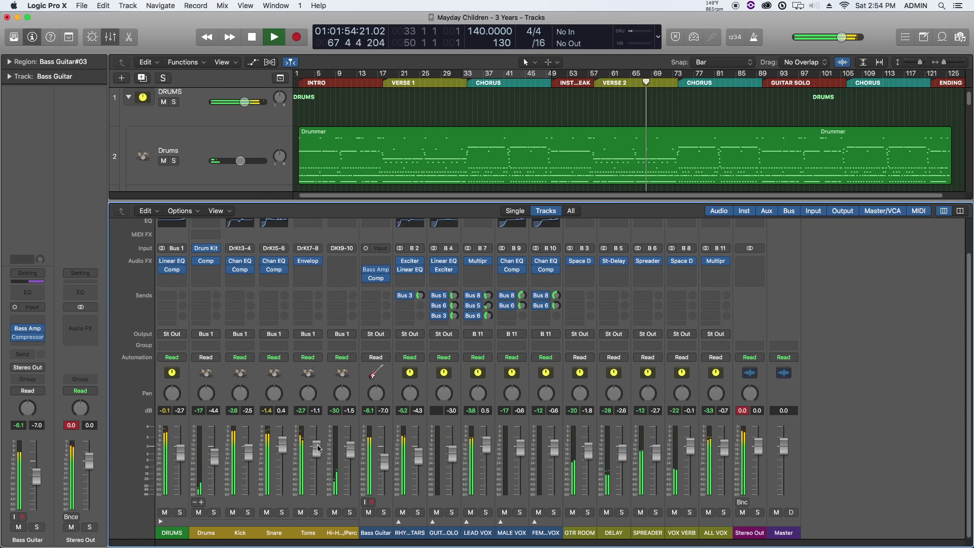
{"action": "left_click_drag", "start_coordinate": [249, 453], "coordinate": [249, 451]}
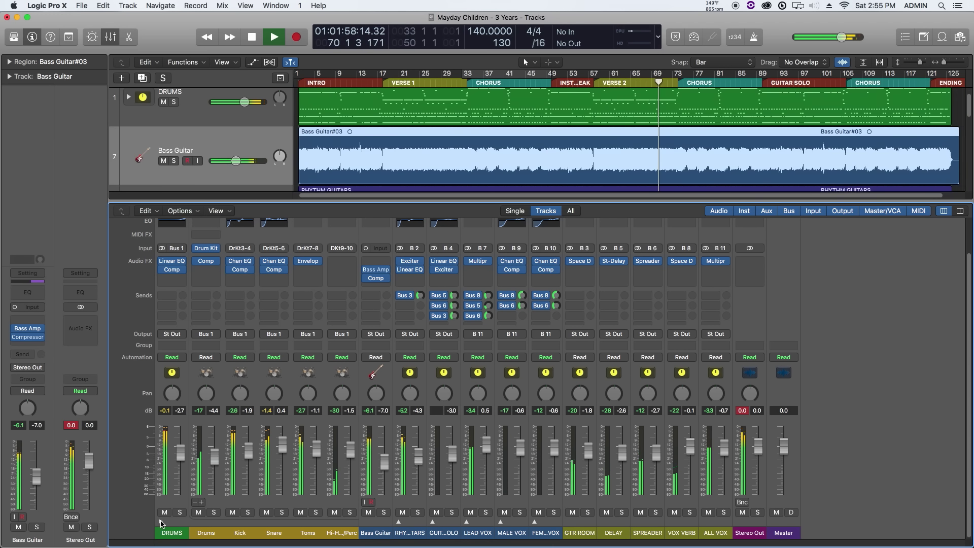
{"action": "left_click", "coordinate": [161, 521]}
Step: Turn on the limiter in the DRUMS channel's compressor and lower the DRUMS fader to -3.0 dB
{"action": "left_click", "coordinate": [172, 270]}
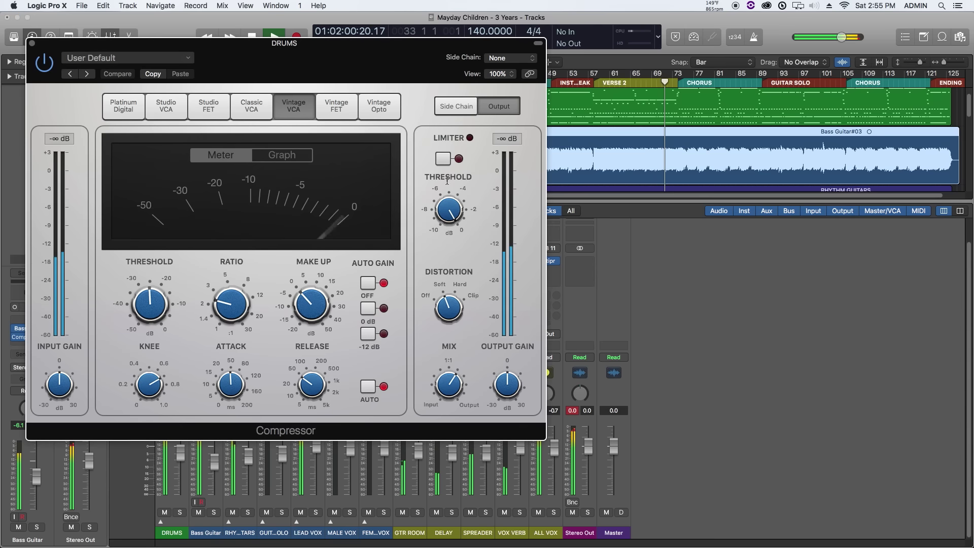
{"action": "left_click", "coordinate": [446, 159]}
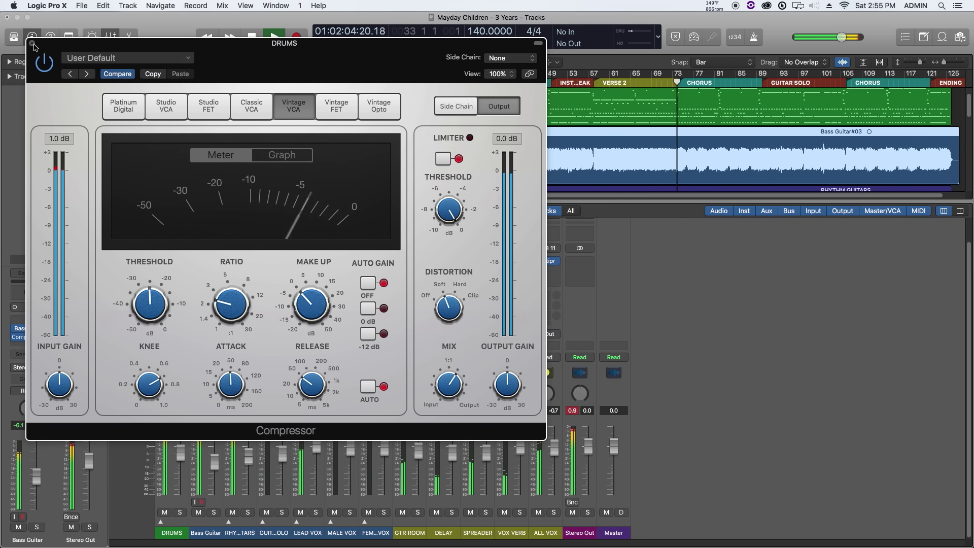
{"action": "key", "text": "super+w"}
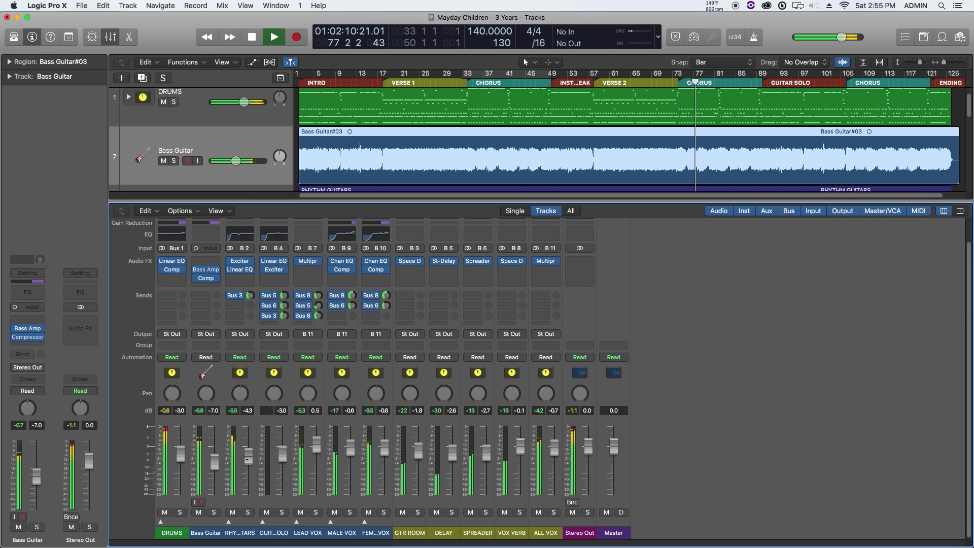
Step: Raise RHYTHM GUITARS to -4.0 dB and Bass Guitar to -5.6 dB during the chorus, and stop playback
{"action": "left_click_drag", "start_coordinate": [248, 463], "coordinate": [249, 460]}
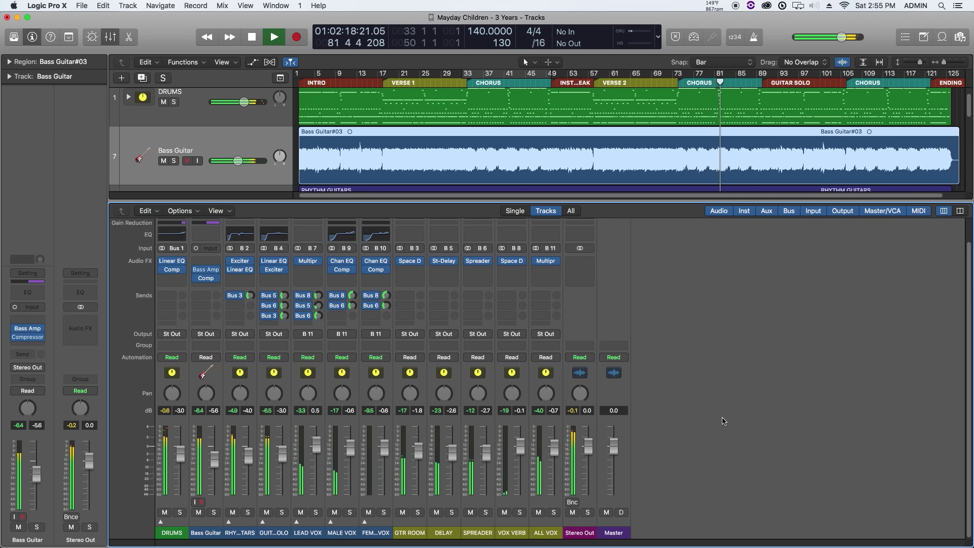
{"action": "key", "text": "space"}
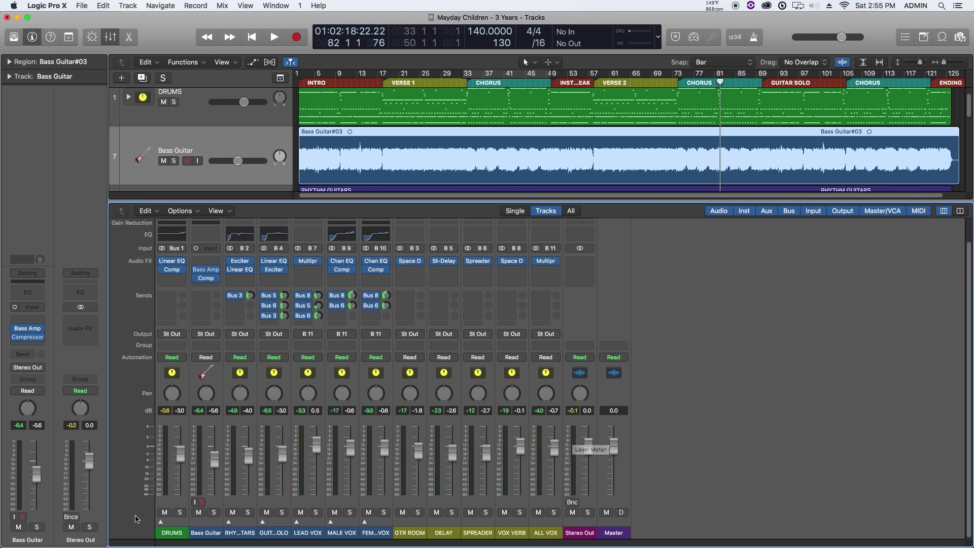
Step: Highlight the Kick, Snare and Toms channels inside the DRUMS stack, and collapse the stack
{"action": "left_click", "coordinate": [161, 522]}
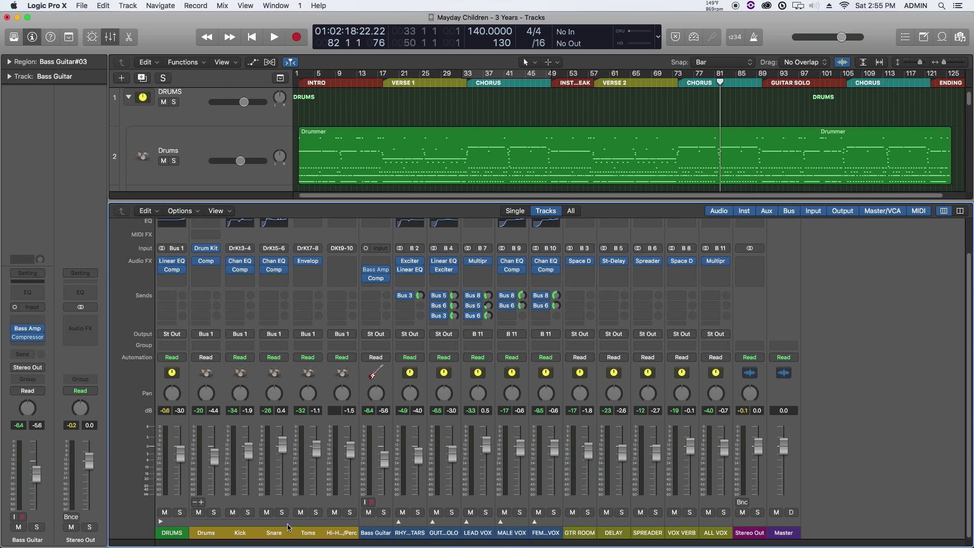
{"action": "left_click_drag", "start_coordinate": [241, 535], "coordinate": [301, 535]}
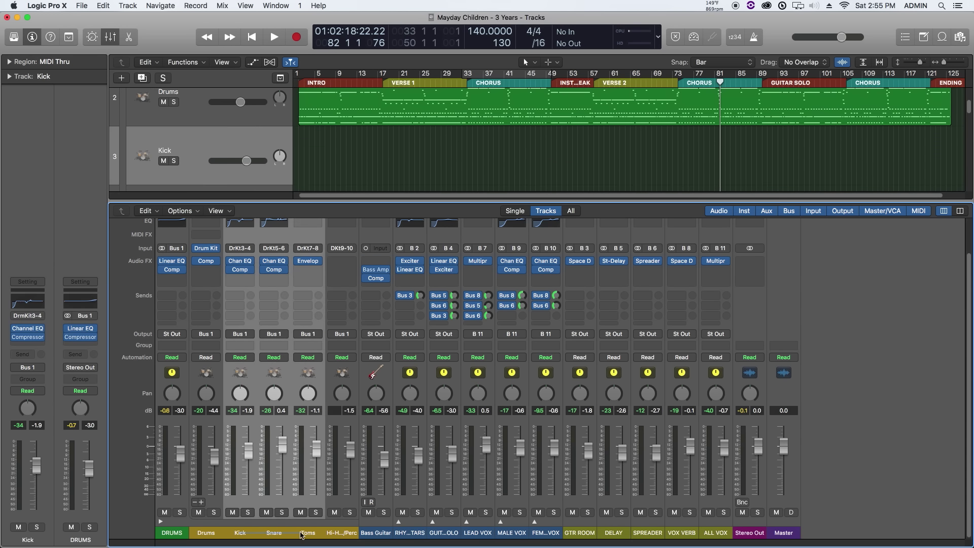
{"action": "left_click", "coordinate": [161, 522]}
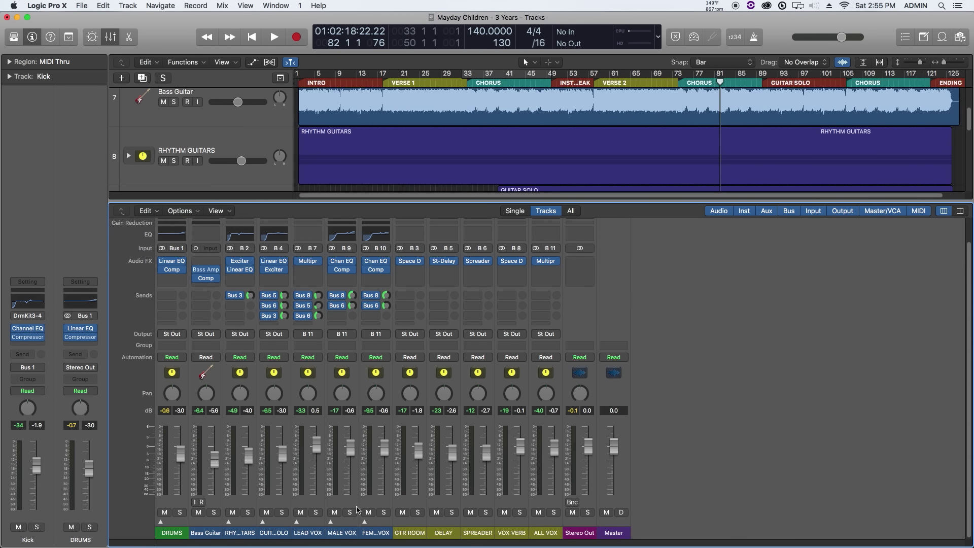
Step: Lower the faders of all channels from DRUMS through ALL VOX together by 1.4 dB
{"action": "left_click_drag", "start_coordinate": [183, 535], "coordinate": [533, 521]}
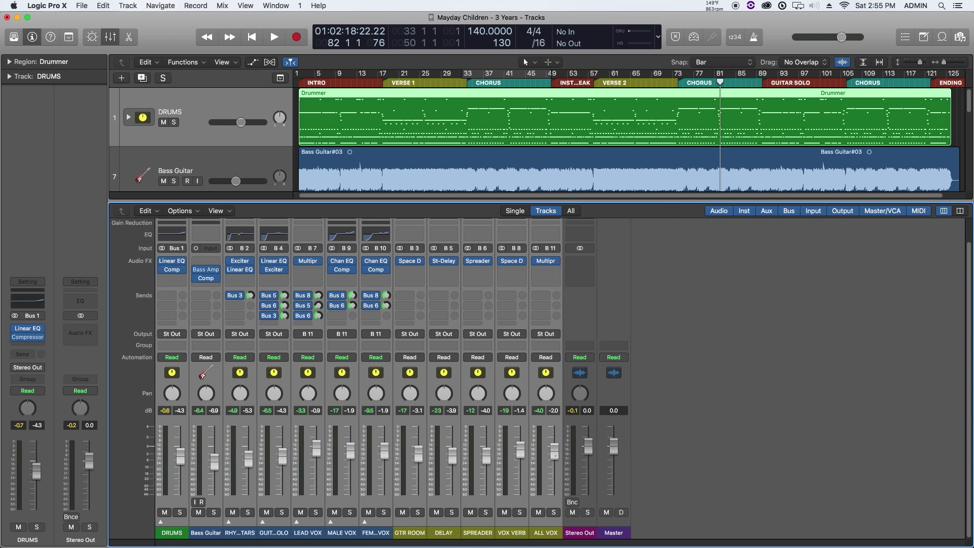
{"action": "left_click", "coordinate": [507, 473]}
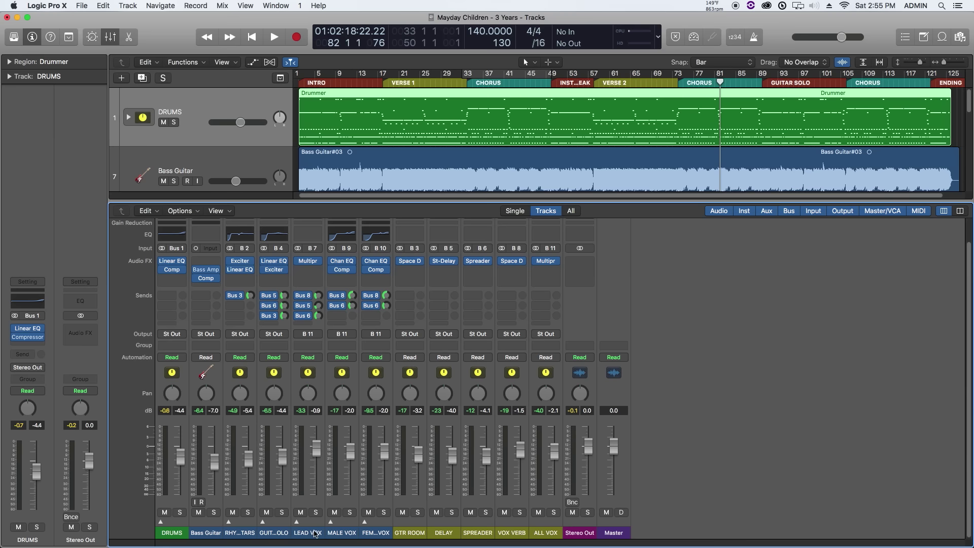
Step: Resume playback and set LEAD VOX to 0.3 dB, MALE VOX to -1.2 dB, FEMALE VOX to -1.5 dB, GUITAR SOLO to -4.2 dB and DRUMS to -4.1 dB
{"action": "left_click_drag", "start_coordinate": [315, 534], "coordinate": [361, 531]}
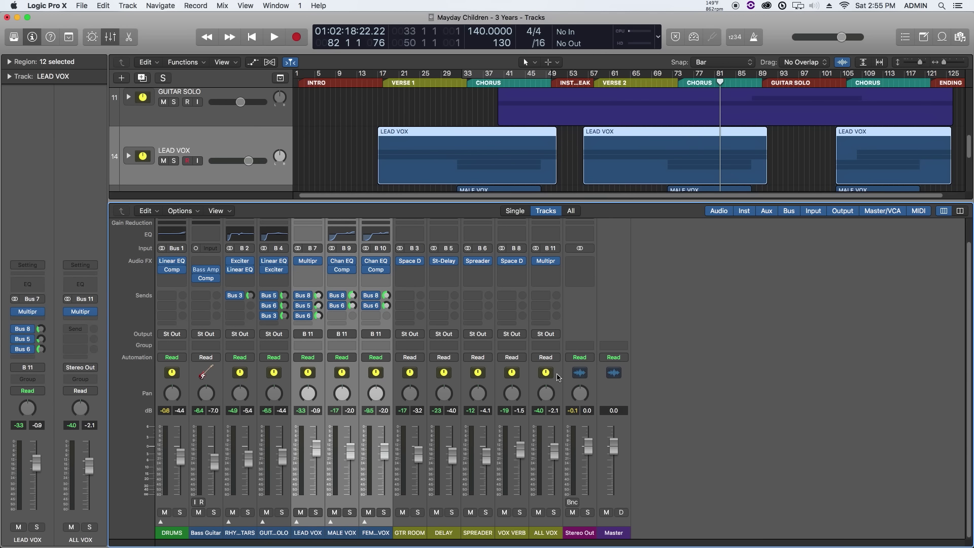
{"action": "left_click", "coordinate": [658, 398]}
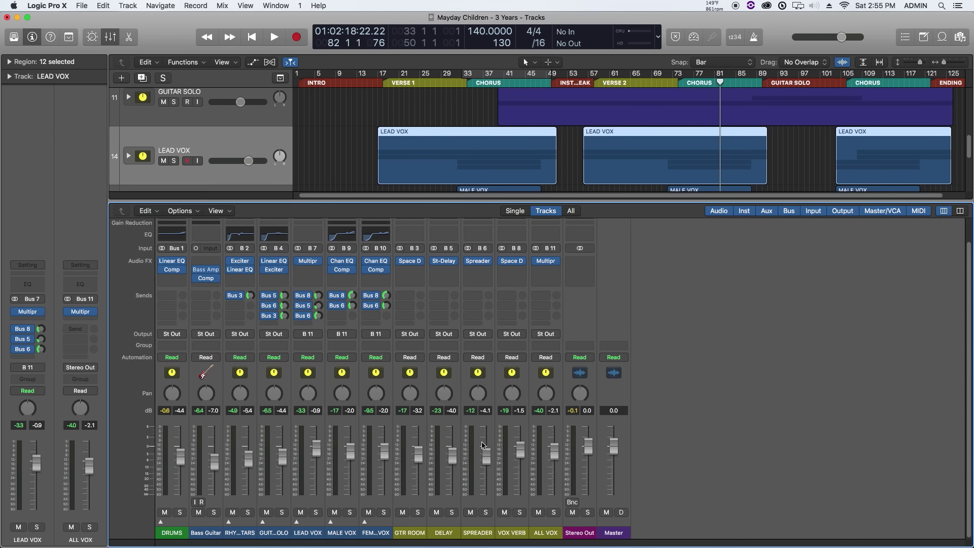
{"action": "key", "text": "space"}
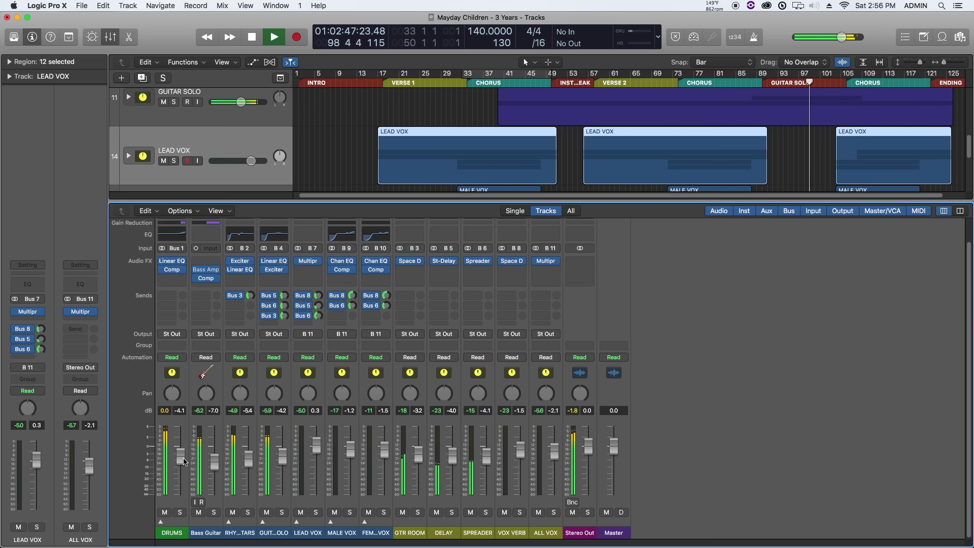
Step: Lower the Snare inside the DRUMS stack to -0.3 dB, and set MALE VOX and FEMALE VOX to -0.6 dB and ALL VOX to -1.8 dB
{"action": "left_click", "coordinate": [160, 522]}
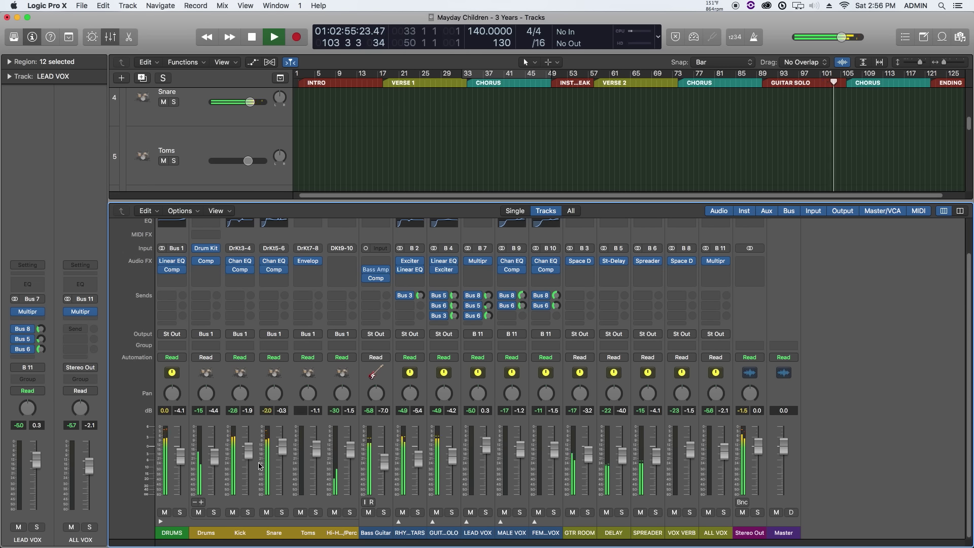
{"action": "left_click", "coordinate": [161, 521]}
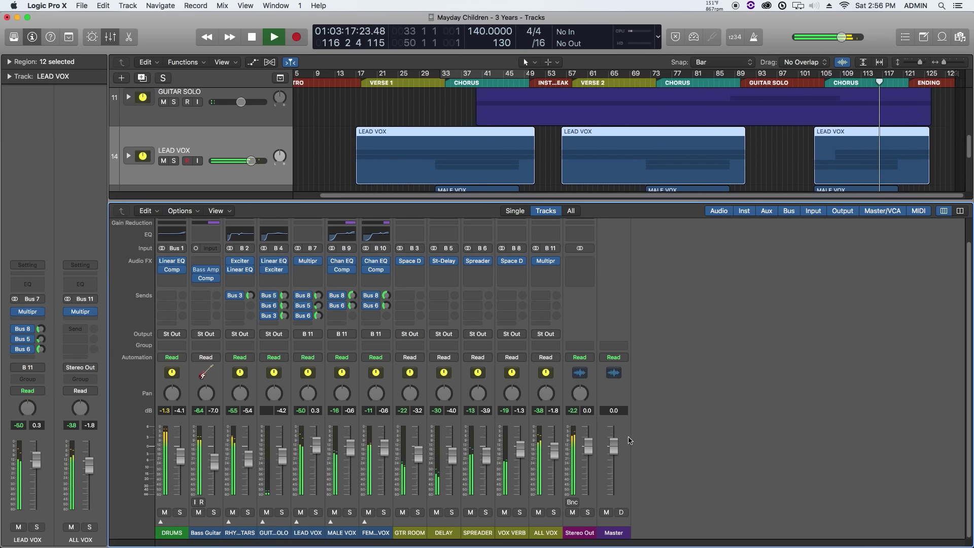
Step: Stop playback, clear the peak level readings on all channels, and hide the mixer
{"action": "key", "text": "space"}
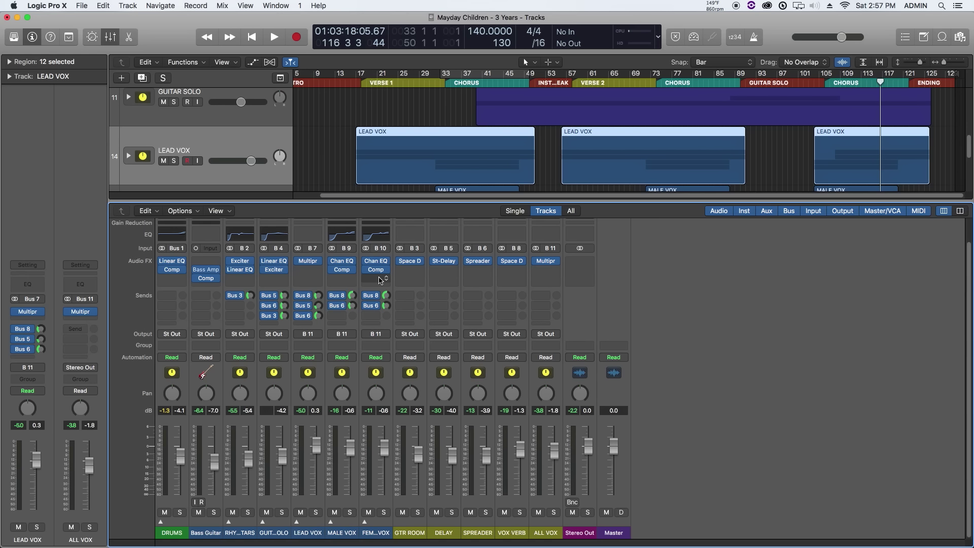
{"action": "left_click", "coordinate": [574, 410]}
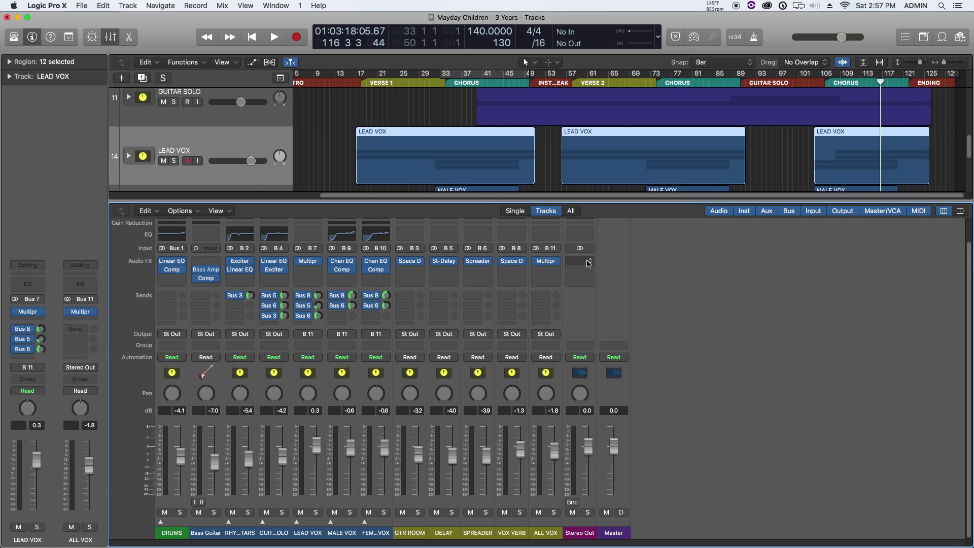
{"action": "key", "text": "x"}
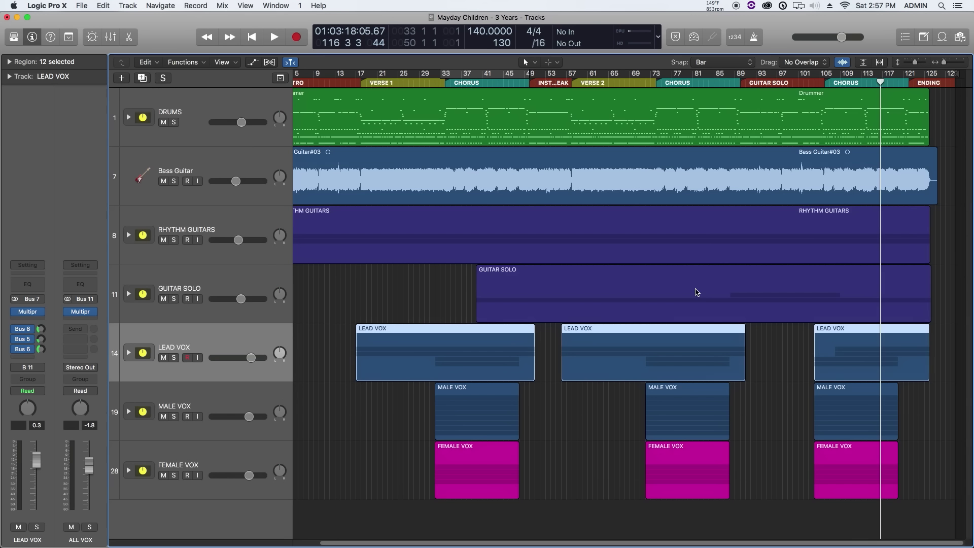
Step: Expand the RHYTHM GUITARS and GUITAR SOLO track stacks and play the song's ending from bar 125
{"action": "left_click", "coordinate": [949, 242]}
{"action": "left_click", "coordinate": [921, 82]}
{"action": "key", "text": "super+Right"}
{"action": "key", "text": "super+Right"}
{"action": "key", "text": "super+Right"}
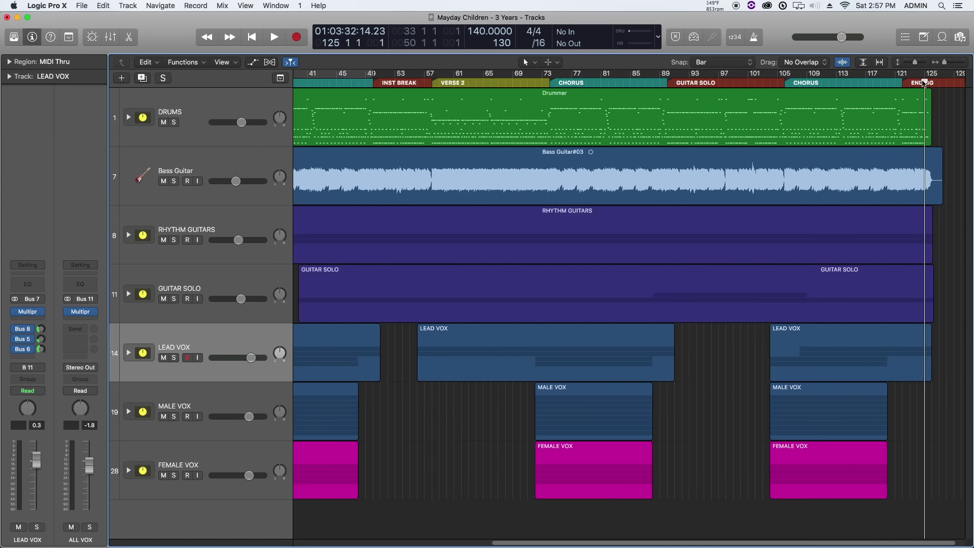
{"action": "scroll", "coordinate": [750, 250], "scroll_direction": "right", "scroll_amount": 5}
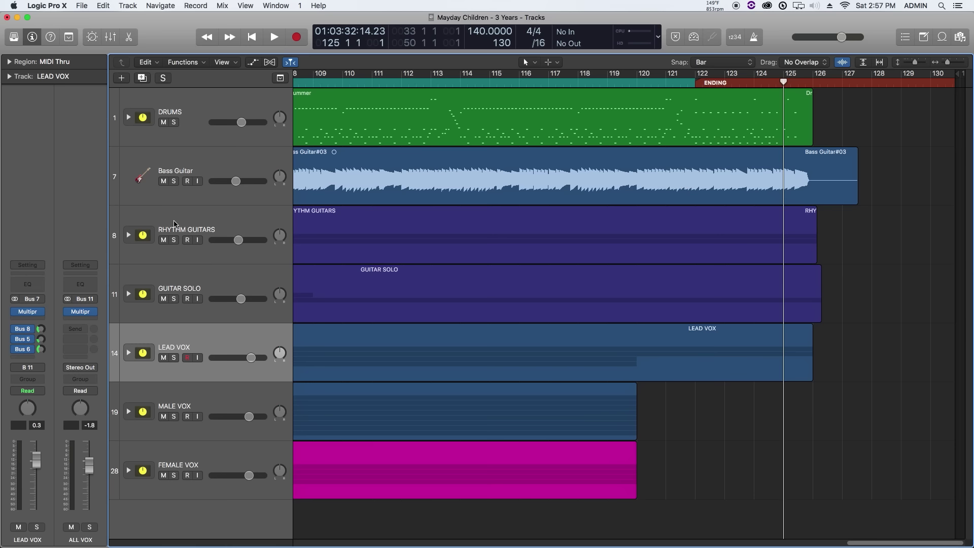
{"action": "left_click", "coordinate": [129, 235]}
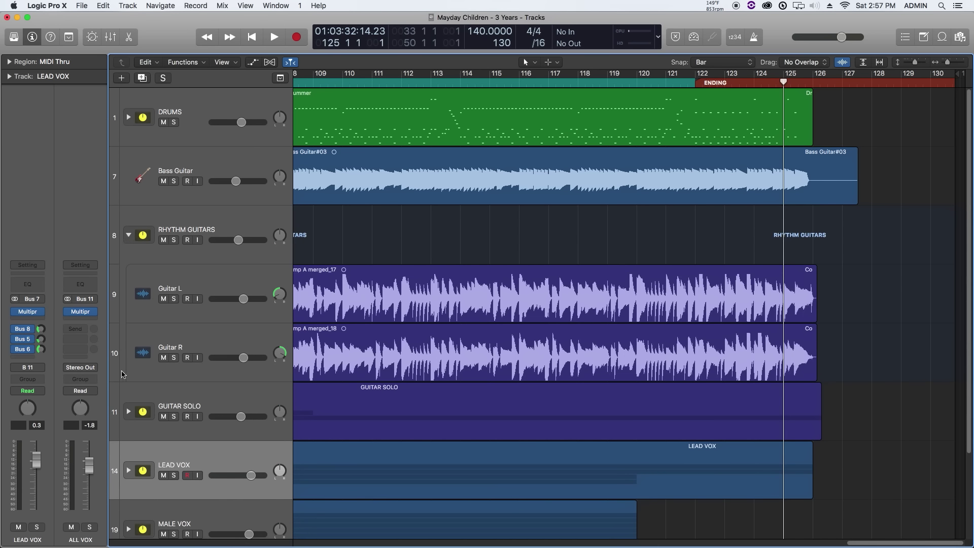
{"action": "left_click", "coordinate": [128, 412]}
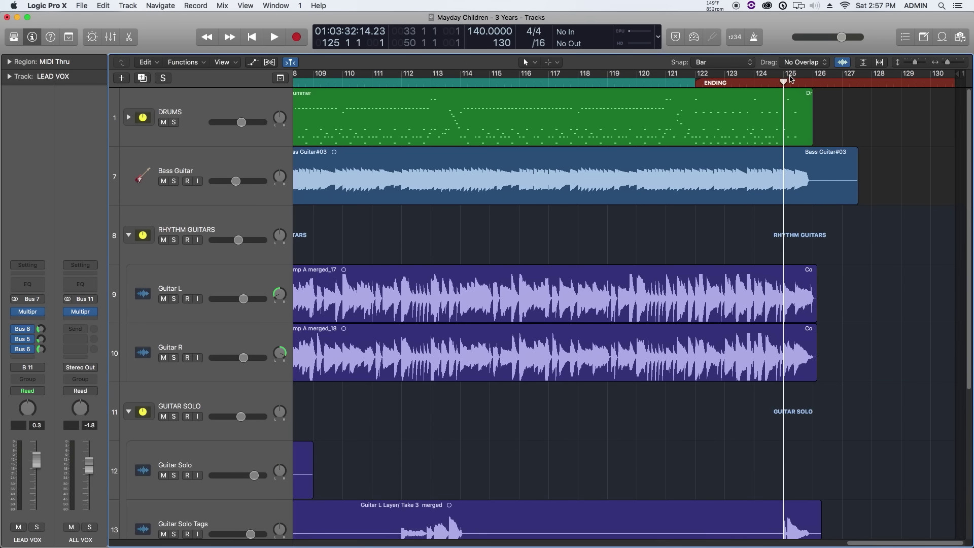
{"action": "key", "text": "space"}
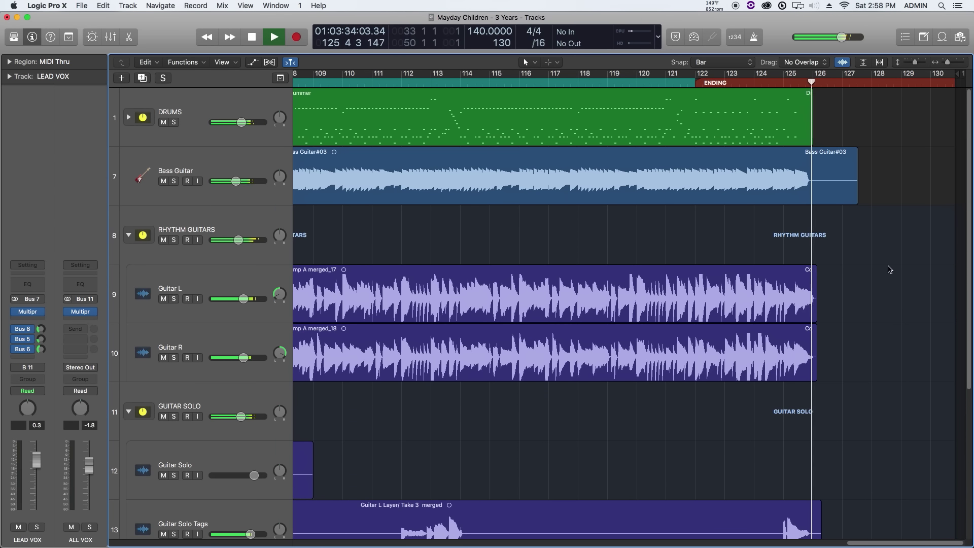
{"action": "key", "text": "space"}
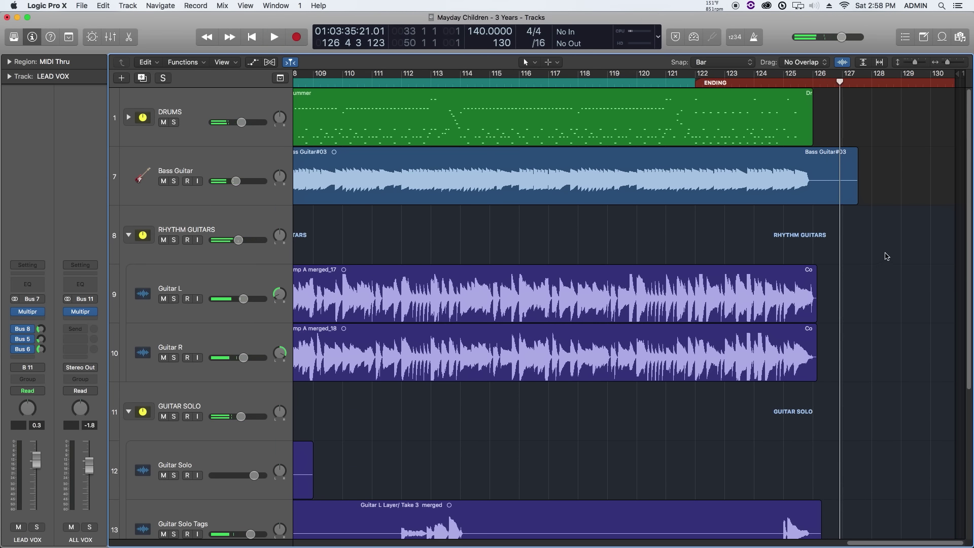
Step: Show automation and add a volume fade on RHYTHM GUITARS from -5.4 dB at bar 126 to -∞ just after it
{"action": "key", "text": "super+Right"}
{"action": "key", "text": "super+Right"}
{"action": "key", "text": "super+Right"}
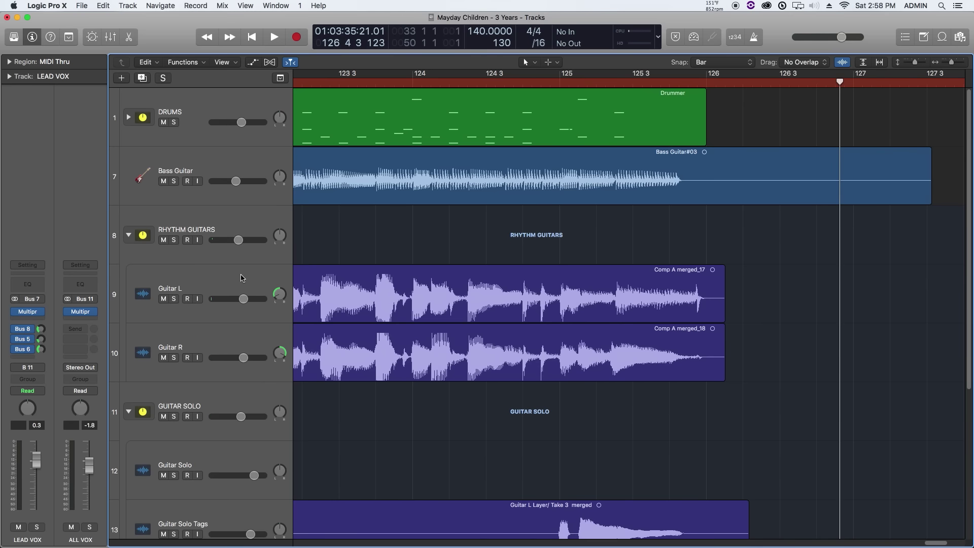
{"action": "left_click", "coordinate": [238, 279]}
{"action": "left_click", "coordinate": [229, 232]}
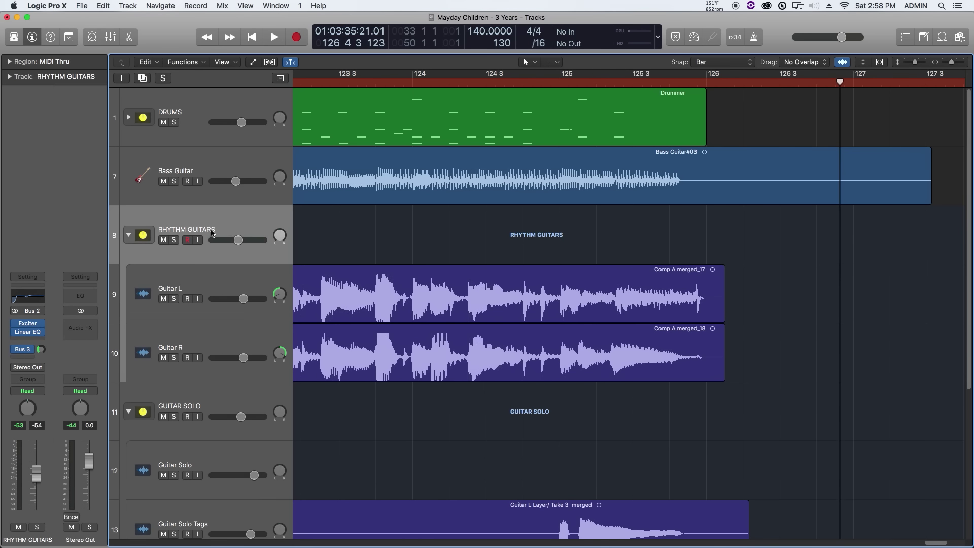
{"action": "key", "text": "a"}
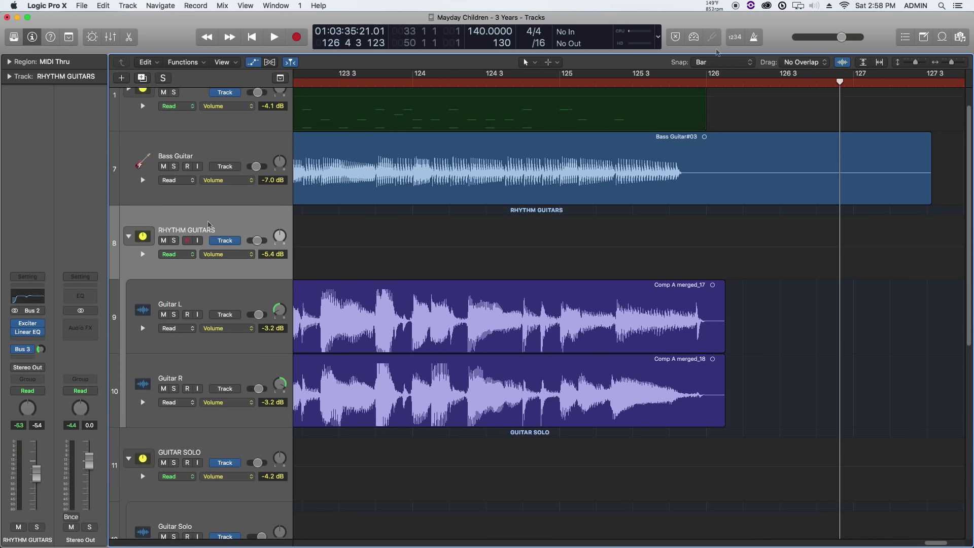
{"action": "left_click", "coordinate": [710, 82]}
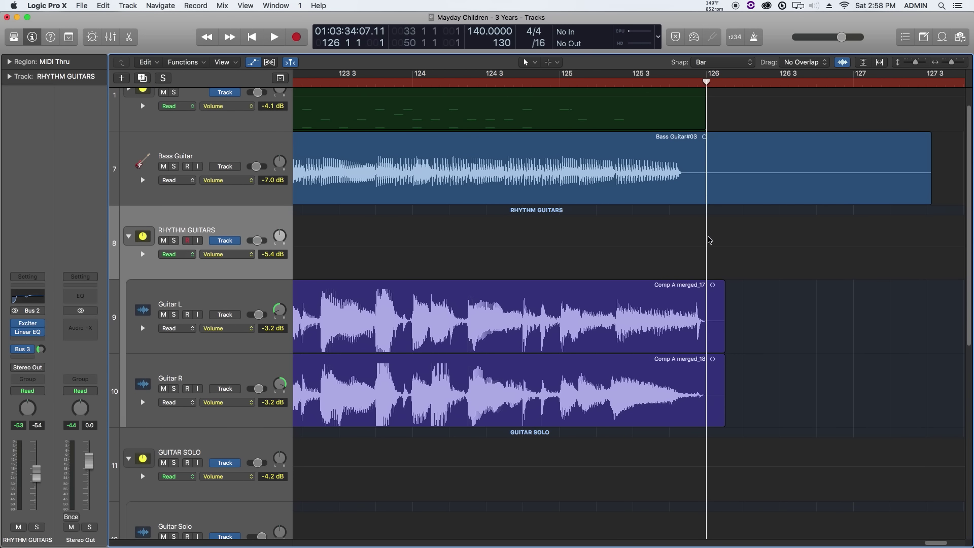
{"action": "left_click", "coordinate": [708, 247]}
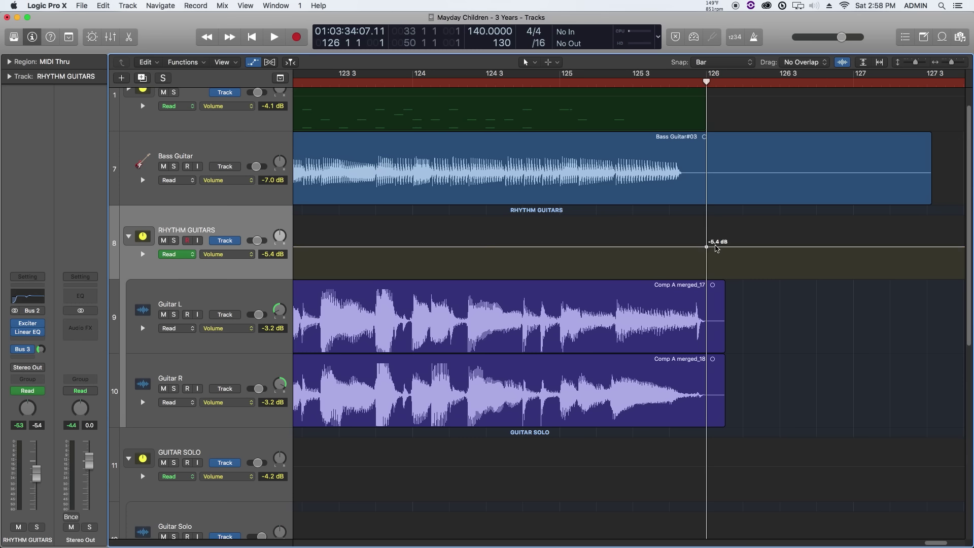
{"action": "left_click_drag", "start_coordinate": [715, 247], "coordinate": [714, 277]}
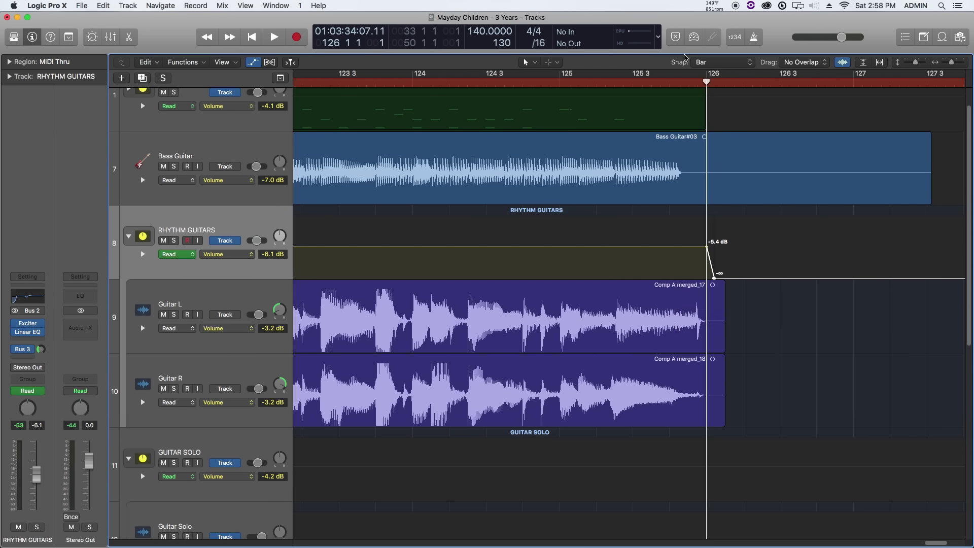
Step: Turn off grid snapping and shift the RHYTHM GUITARS volume fade slightly earlier, so it starts just before bar 126
{"action": "left_click", "coordinate": [700, 63]}
{"action": "left_click", "coordinate": [721, 63]}
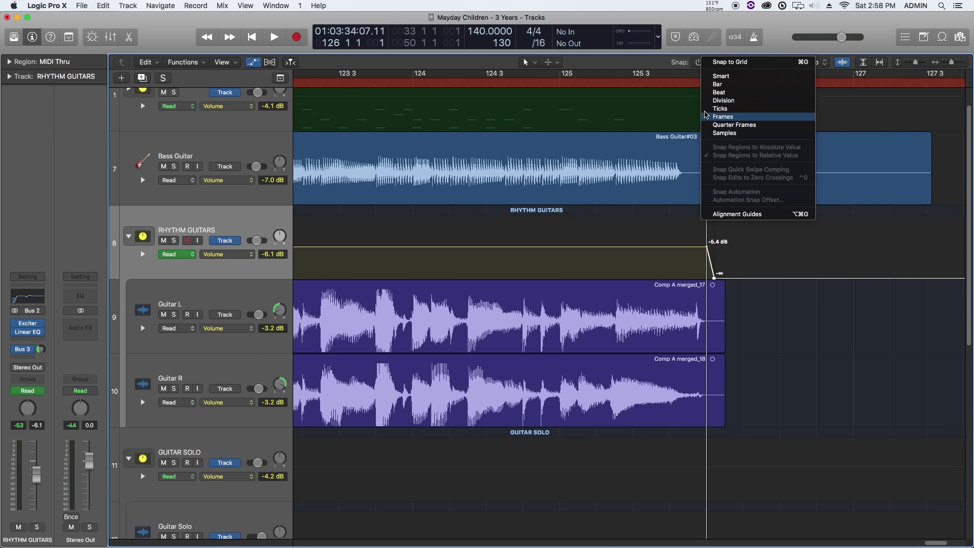
{"action": "left_click", "coordinate": [684, 61]}
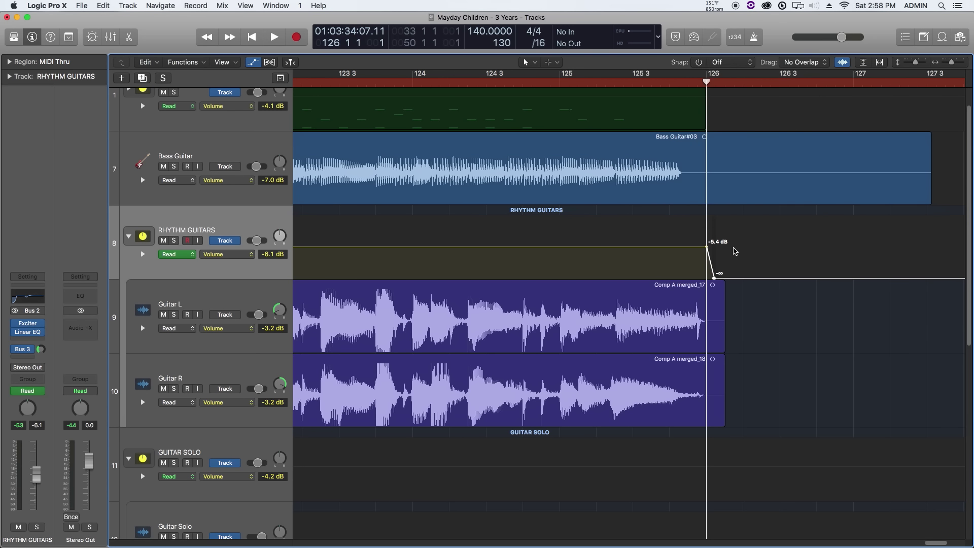
{"action": "left_click_drag", "start_coordinate": [707, 247], "coordinate": [710, 278]}
Step: Play the ending from about bar 125 beat 3 to check the RHYTHM GUITARS fade
{"action": "left_click", "coordinate": [631, 83]}
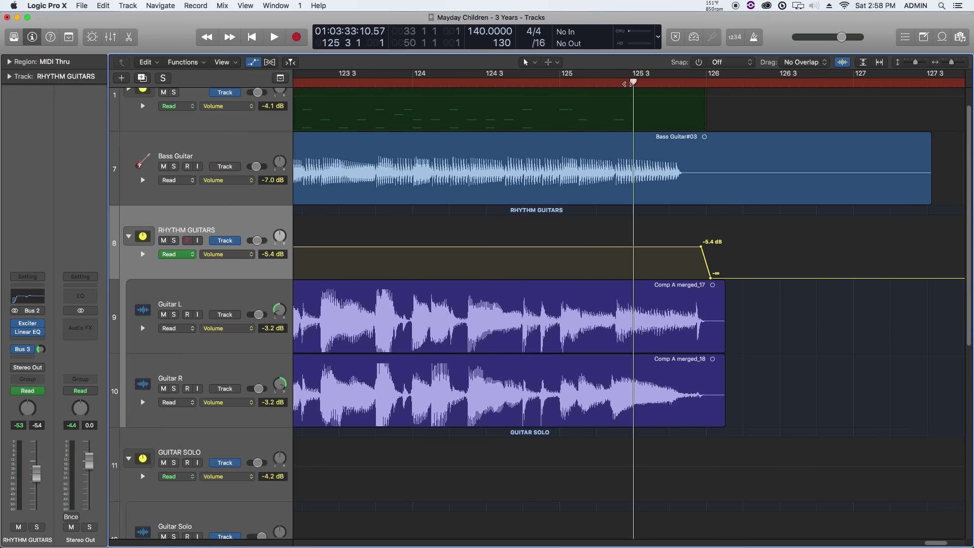
{"action": "key", "text": "space"}
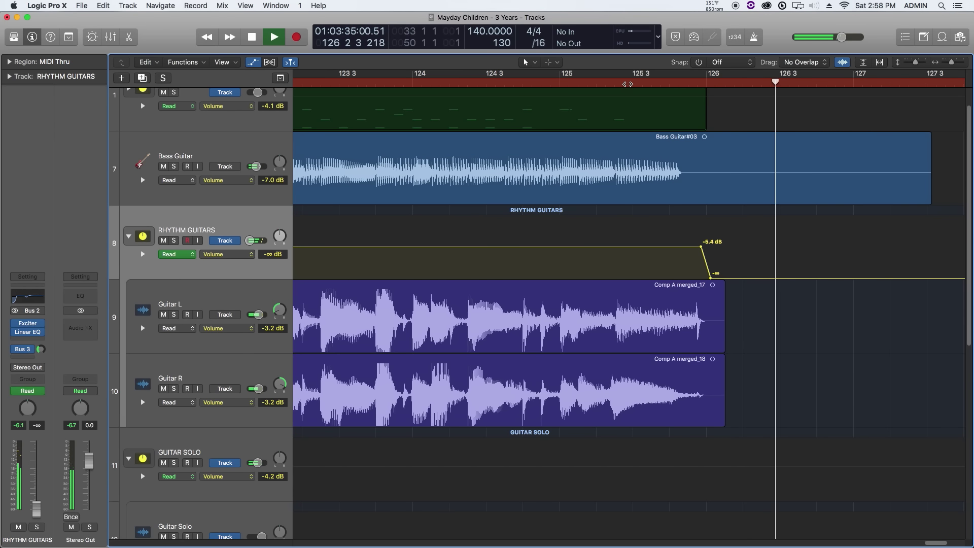
{"action": "key", "text": "space"}
Step: Switch the Guitar Solo Tags track's automation display from the pedal position parameter to Volume
{"action": "scroll", "coordinate": [666, 213], "scroll_direction": "down", "scroll_amount": 8}
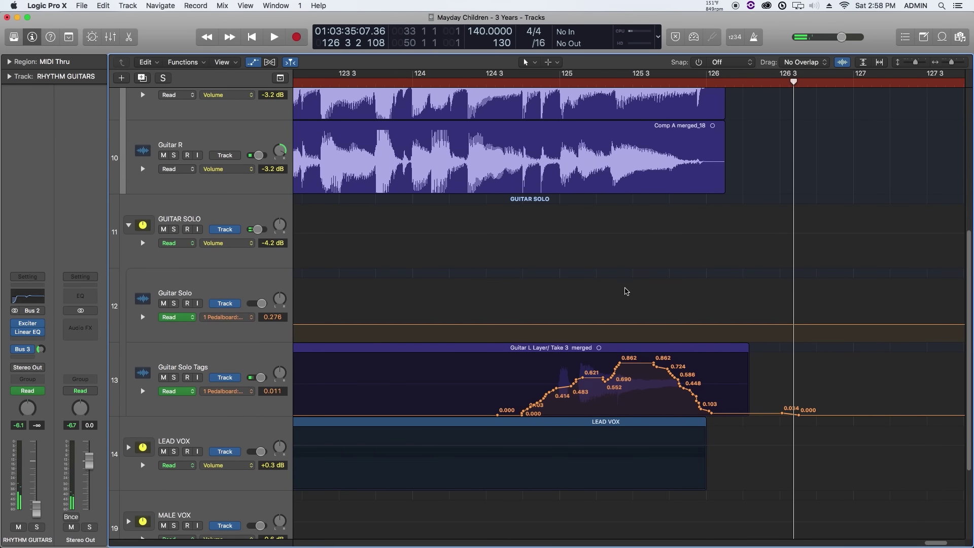
{"action": "left_click", "coordinate": [250, 355]}
{"action": "left_click", "coordinate": [228, 205]}
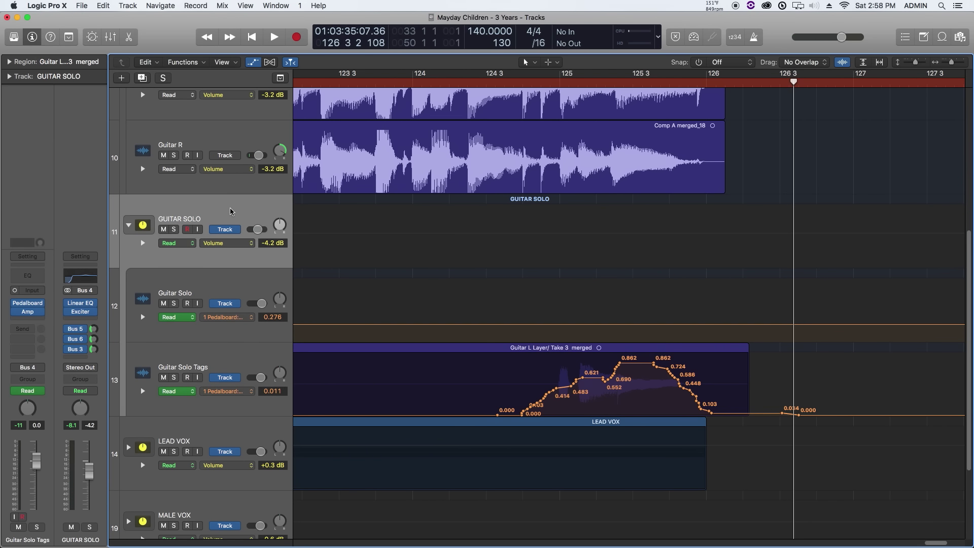
{"action": "left_click", "coordinate": [177, 373]}
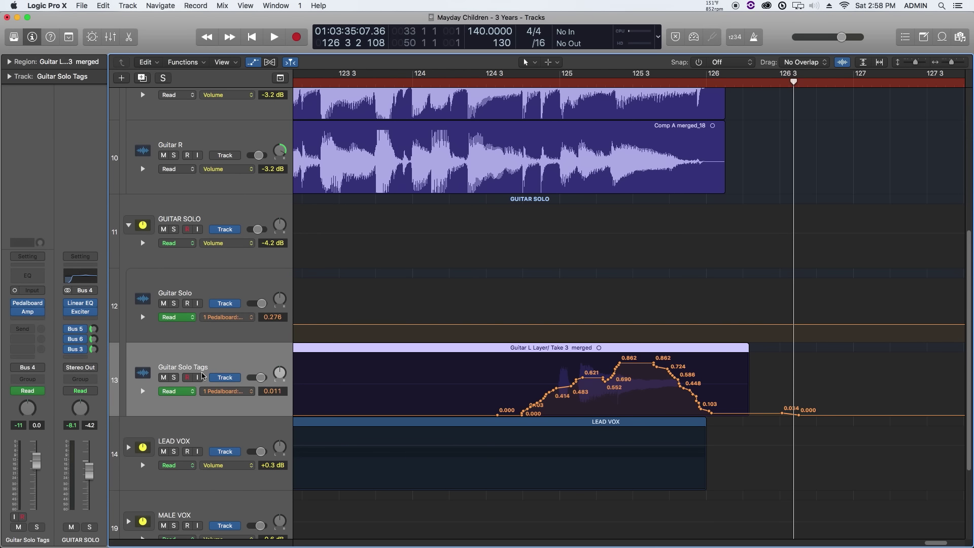
{"action": "left_click", "coordinate": [236, 393]}
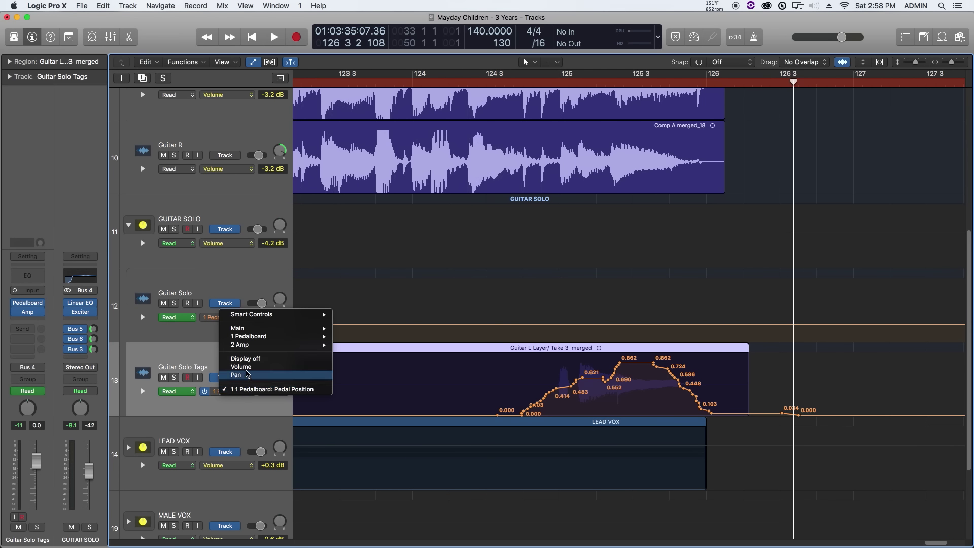
{"action": "left_click", "coordinate": [241, 367]}
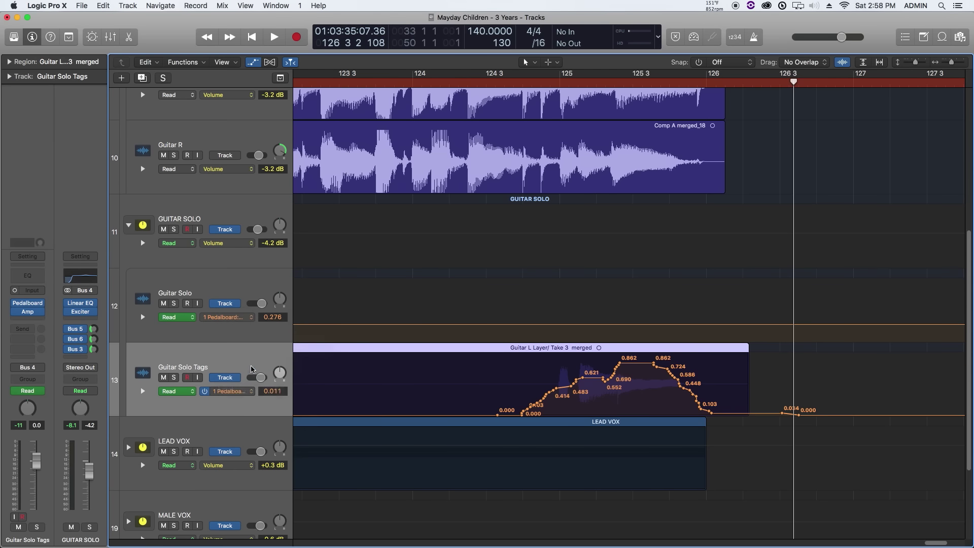
Step: Add a volume fade on Guitar Solo Tags from 0.0 dB to -∞ just before bar 126
{"action": "left_click_drag", "start_coordinate": [702, 86], "coordinate": [689, 81]}
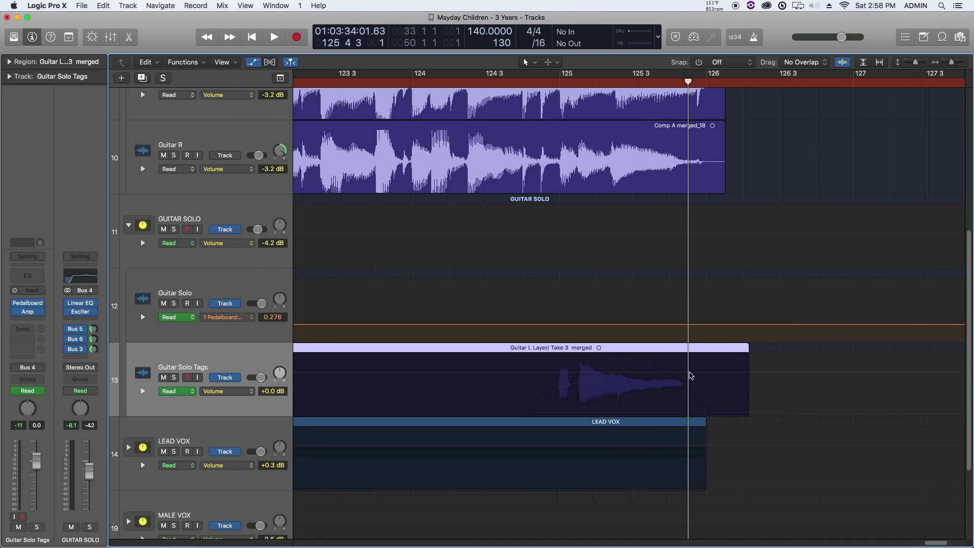
{"action": "left_click", "coordinate": [700, 371]}
{"action": "left_click_drag", "start_coordinate": [699, 372], "coordinate": [700, 415]}
Step: Play the ending several times from different points in bar 125 to check the Guitar Solo Tags fade
{"action": "left_click", "coordinate": [606, 81]}
{"action": "key", "text": "space"}
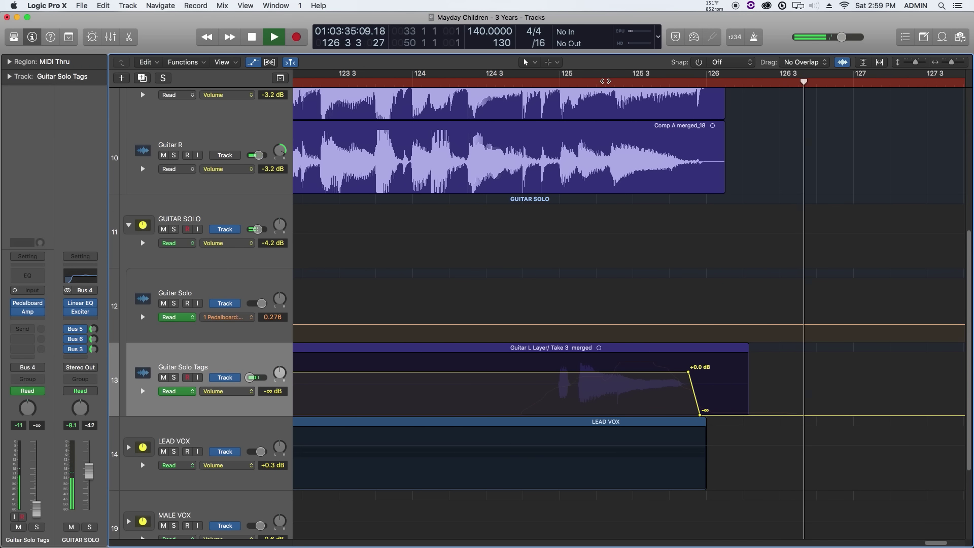
{"action": "key", "text": "space"}
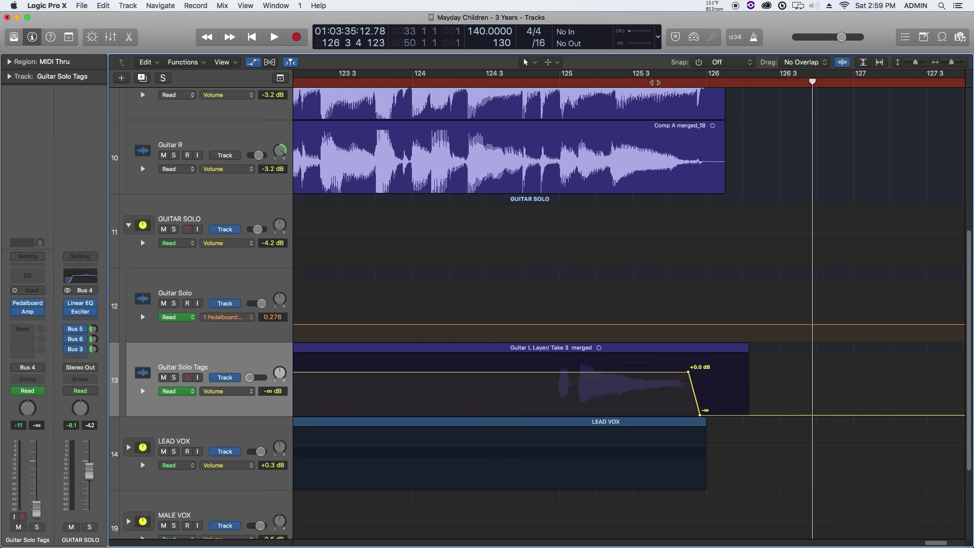
{"action": "left_click", "coordinate": [629, 81]}
{"action": "key", "text": "space"}
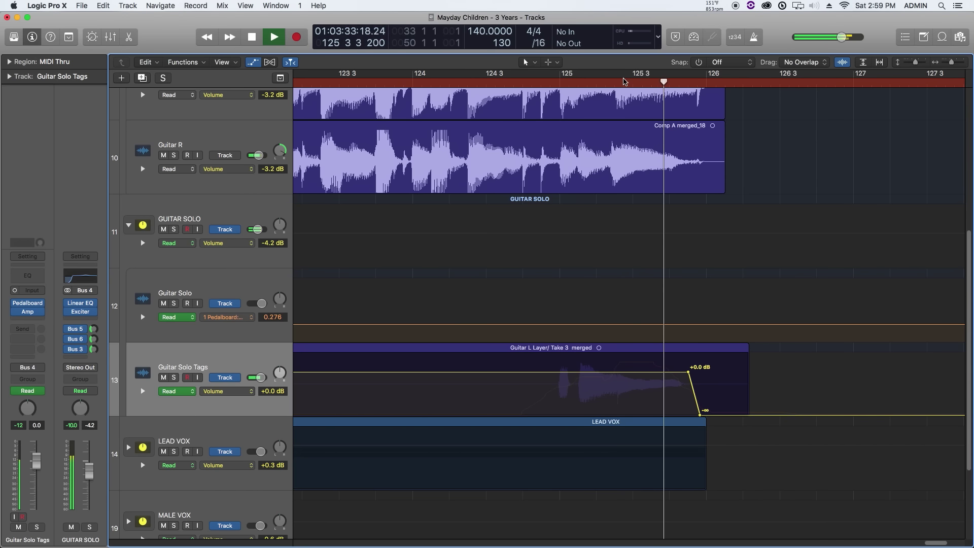
{"action": "key", "text": "space"}
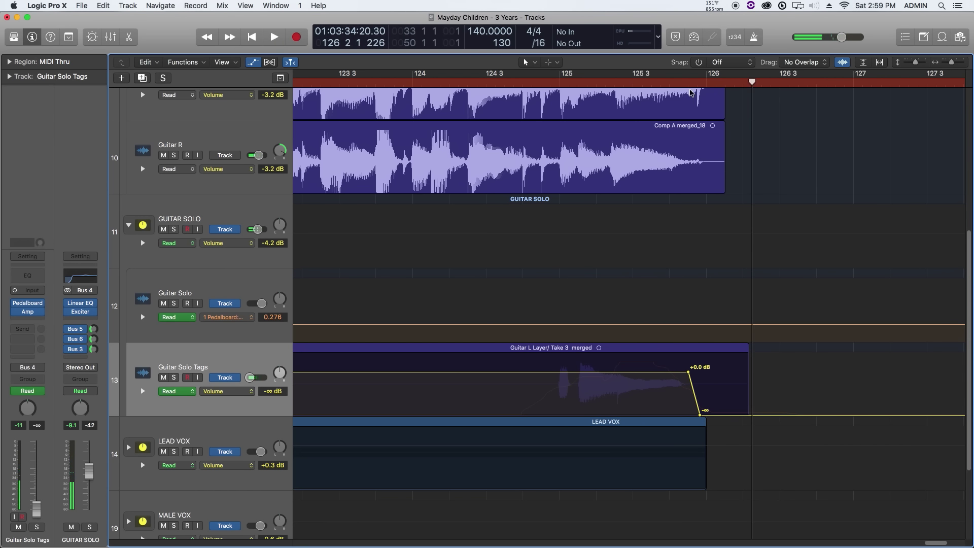
{"action": "left_click", "coordinate": [660, 83]}
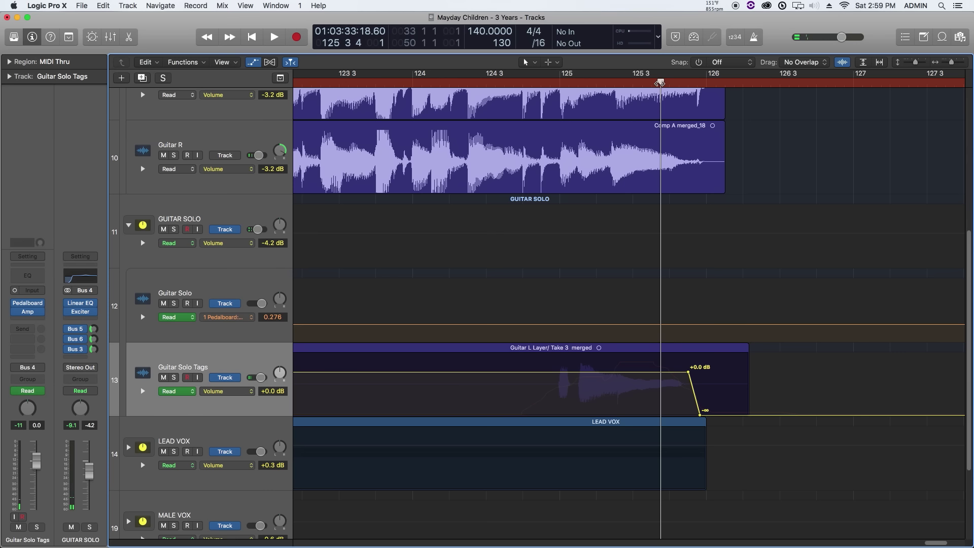
{"action": "key", "text": "space"}
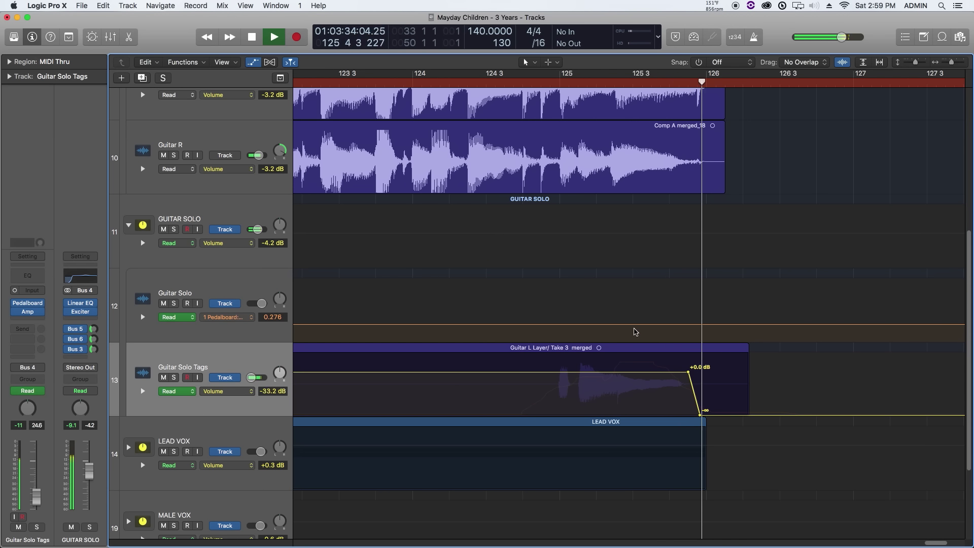
{"action": "key", "text": "space"}
Step: Hide the automation and reduce the track height so that all tracks fit in the arrangement
{"action": "key", "text": "a"}
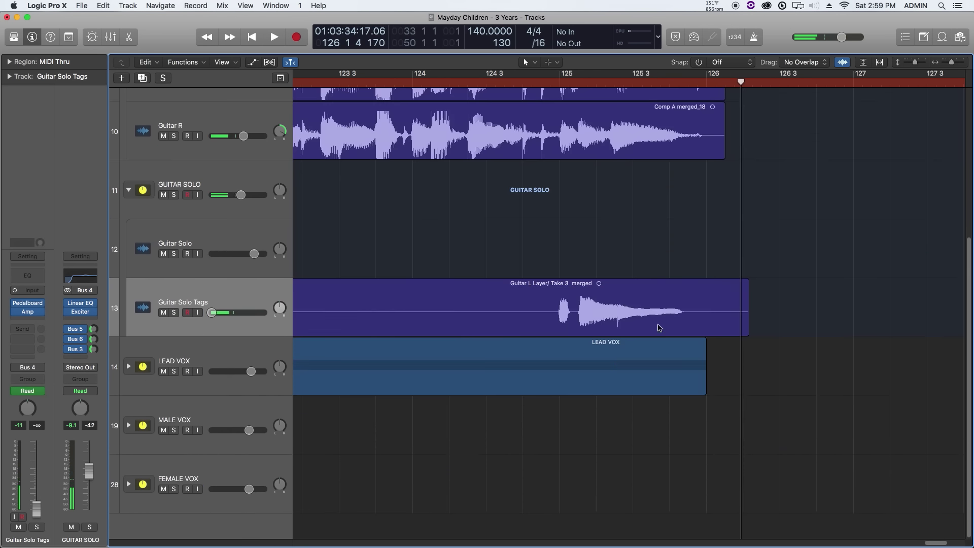
{"action": "left_click_drag", "start_coordinate": [917, 63], "coordinate": [911, 65]}
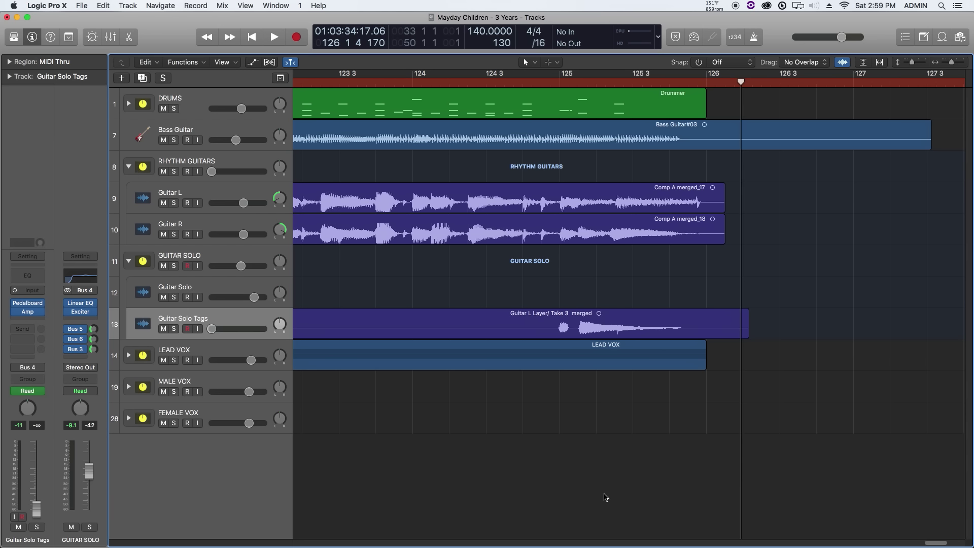
Step: Create an arrangement track for the DELAY channel and move it below FEMALE VOX in the track list
{"action": "key", "text": "x"}
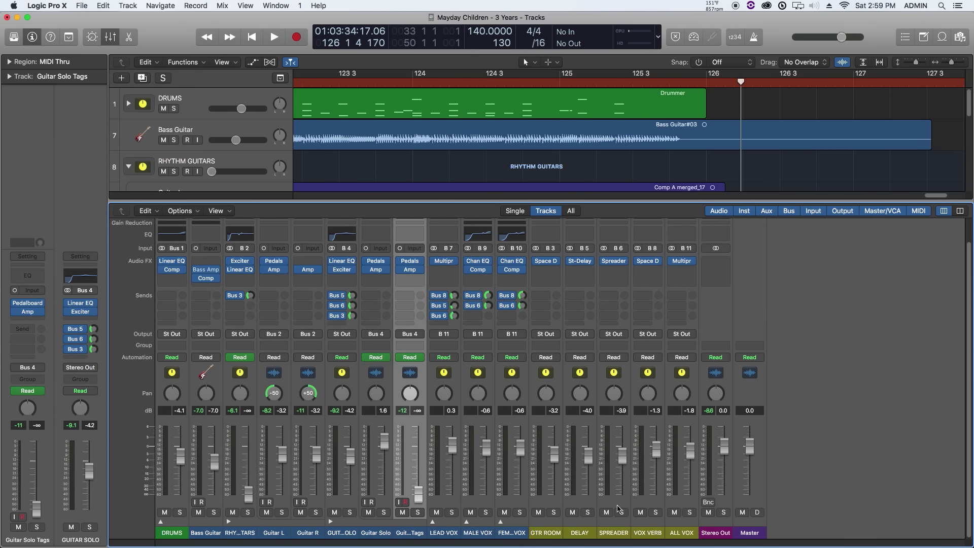
{"action": "left_click", "coordinate": [586, 535]}
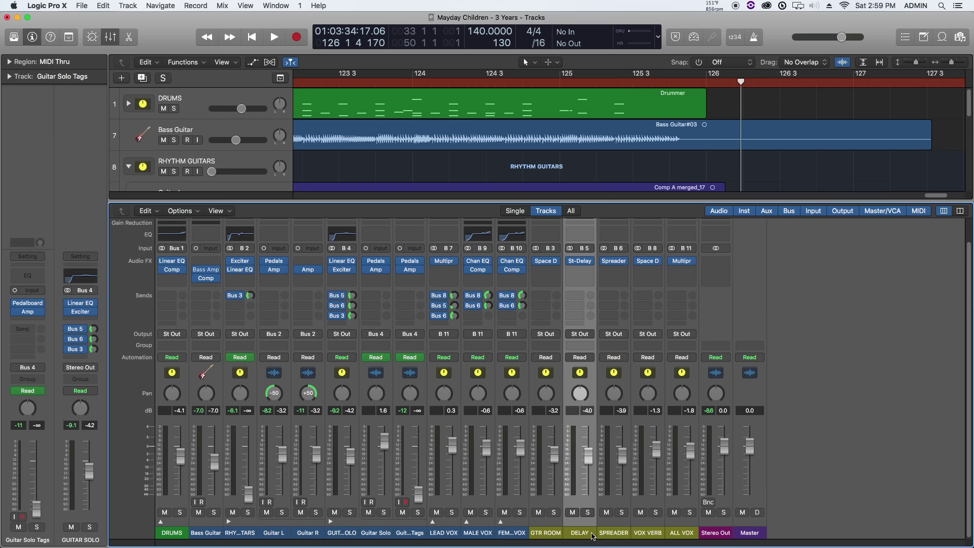
{"action": "right_click", "coordinate": [593, 536]}
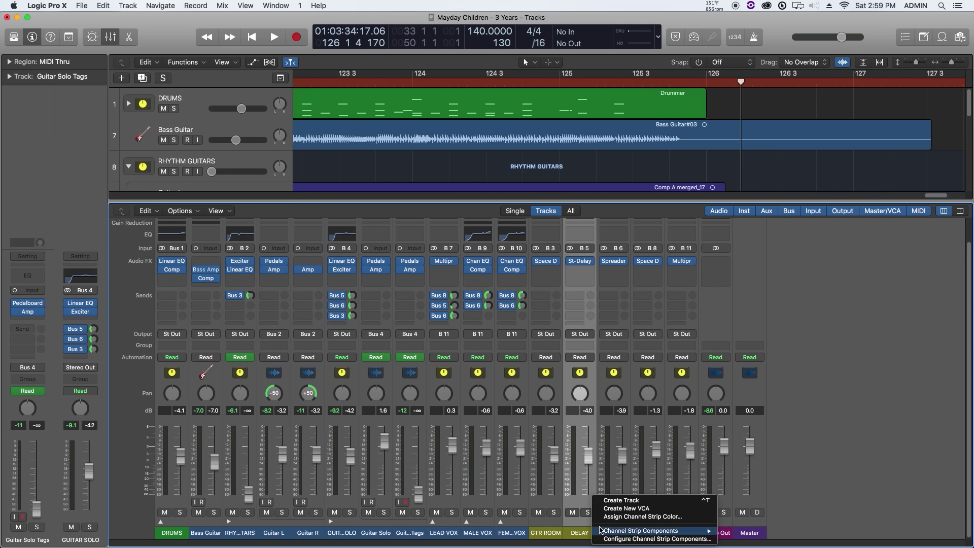
{"action": "left_click", "coordinate": [690, 503]}
{"action": "key", "text": "x"}
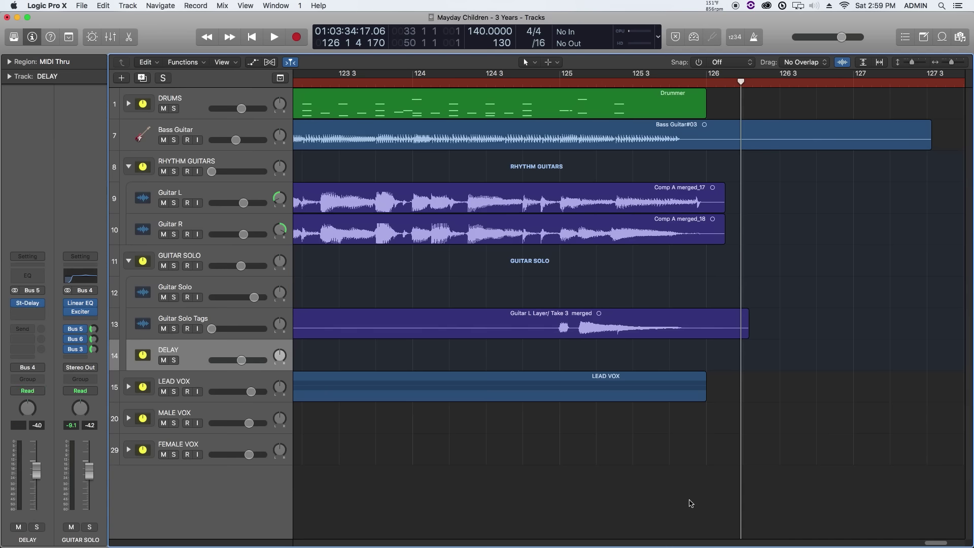
{"action": "left_click_drag", "start_coordinate": [199, 345], "coordinate": [192, 442]}
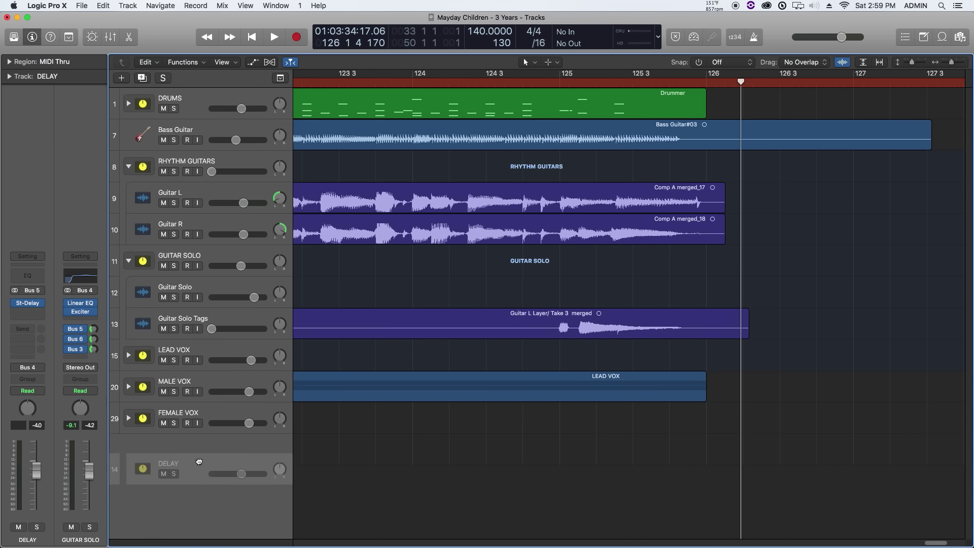
Step: Show the automation and add a volume fade on the DELAY track from -4.0 dB to -∞ just before bar 126, matching the Guitar Solo Tags fade
{"action": "key", "text": "a"}
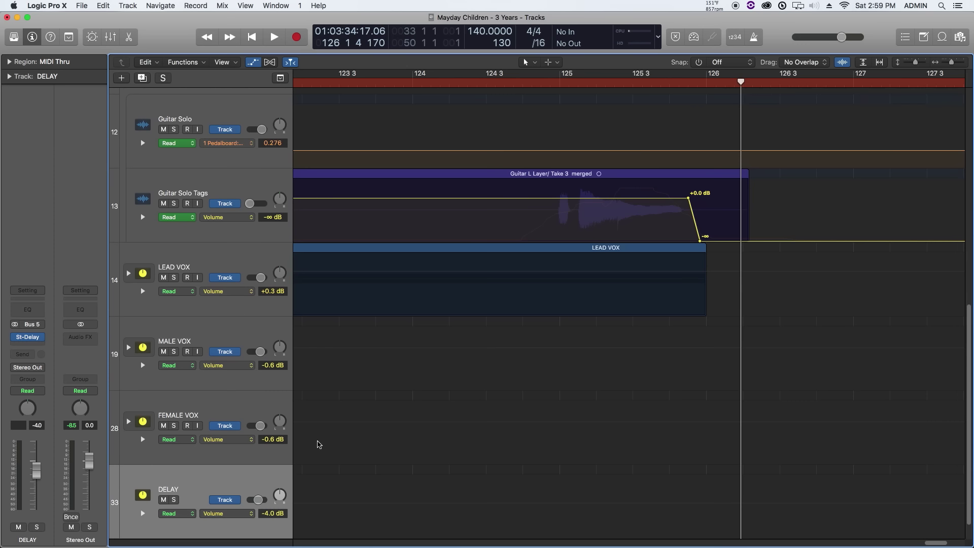
{"action": "left_click", "coordinate": [705, 86]}
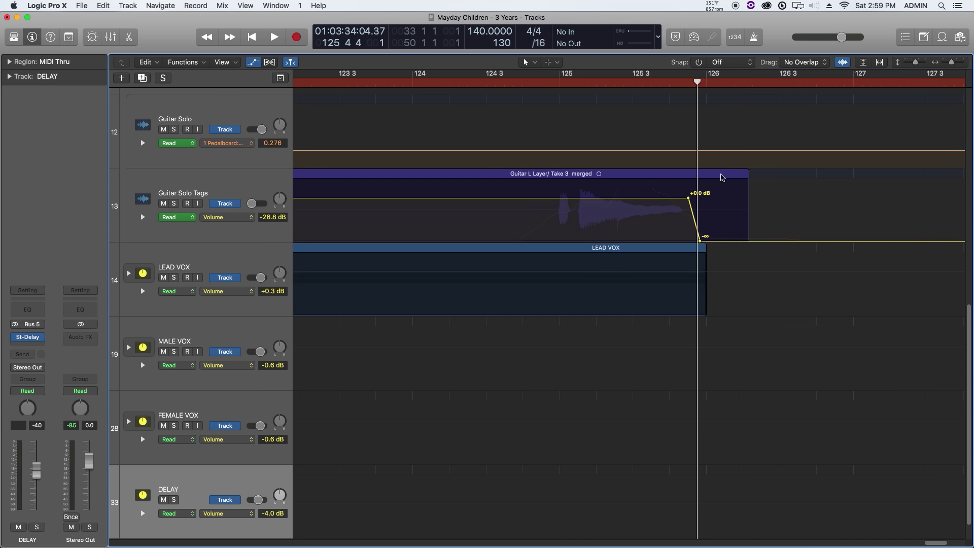
{"action": "key", "text": "super+Right"}
{"action": "key", "text": "super+Right"}
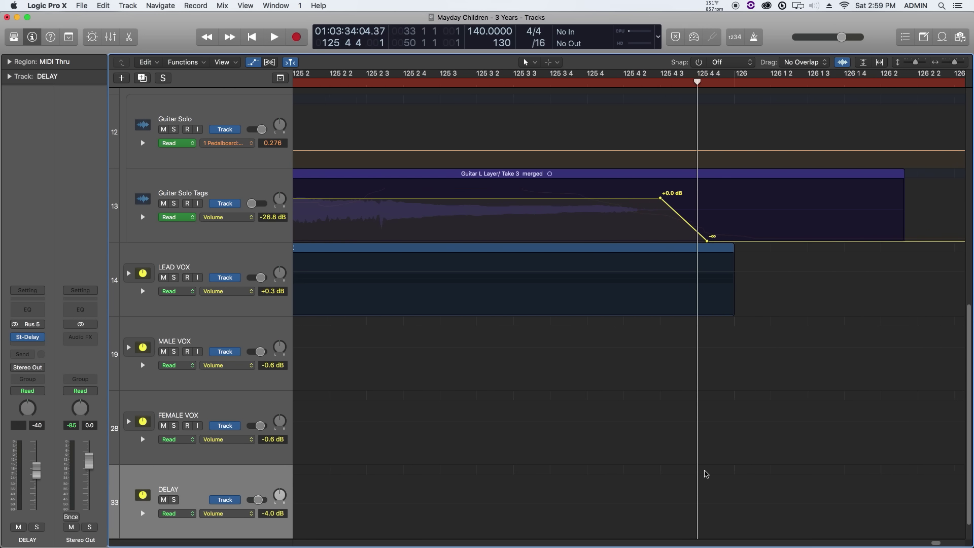
{"action": "left_click", "coordinate": [676, 505]}
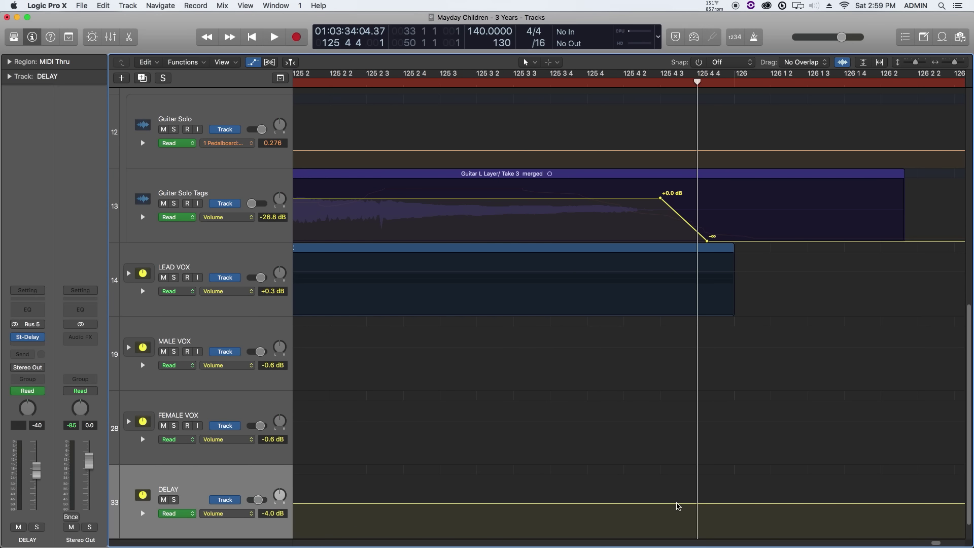
{"action": "left_click", "coordinate": [678, 504]}
{"action": "mouse_move", "coordinate": [716, 504]}
{"action": "left_mouse_down"}
{"action": "mouse_move", "coordinate": [712, 536]}
{"action": "mouse_move", "coordinate": [706, 513]}
{"action": "left_mouse_up"}
{"action": "scroll", "coordinate": [751, 437], "scroll_direction": "down", "scroll_amount": 1}
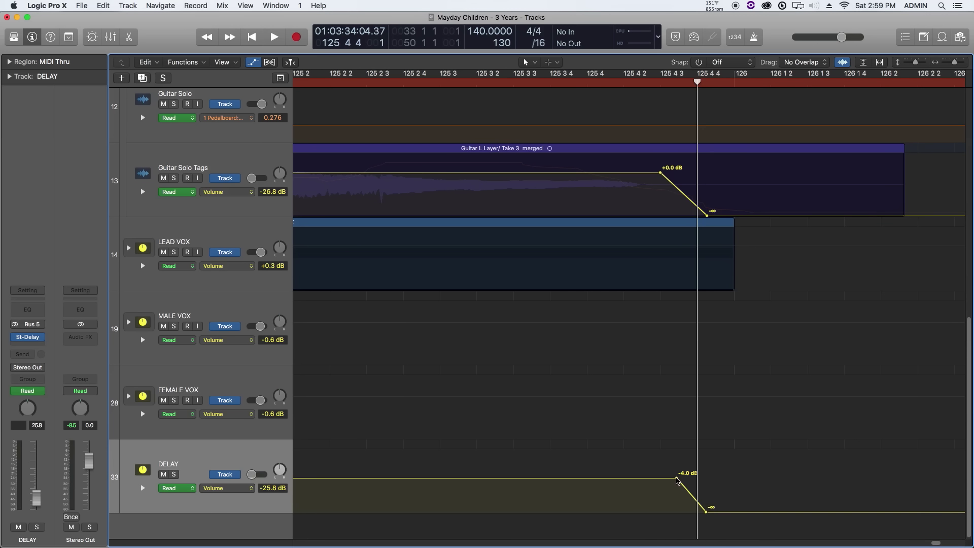
{"action": "left_click_drag", "start_coordinate": [676, 480], "coordinate": [662, 478]}
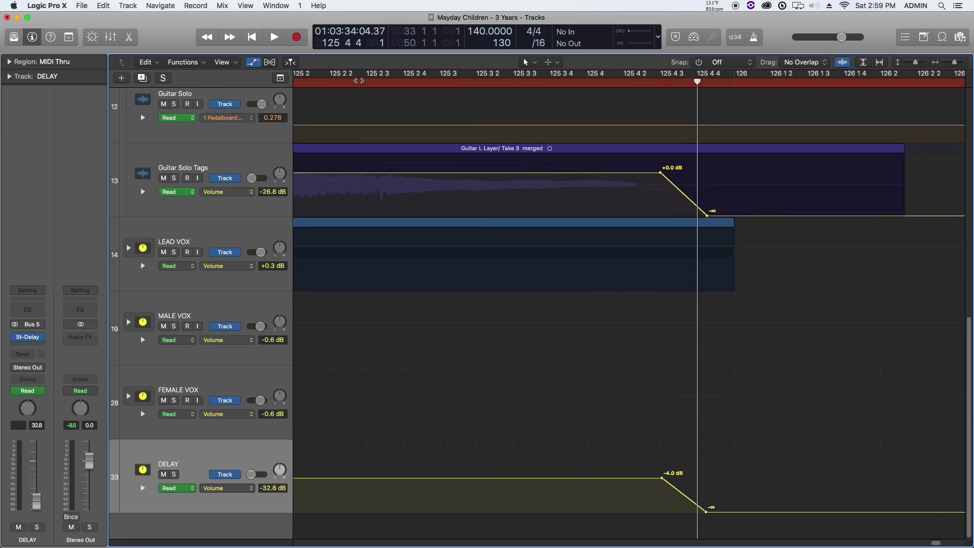
Step: Play the ending from bar 125 past bar 126 to check the DELAY fade in the full mix
{"action": "left_click", "coordinate": [359, 80]}
{"action": "key", "text": "super+Left"}
{"action": "key", "text": "super+Left"}
{"action": "key", "text": "space"}
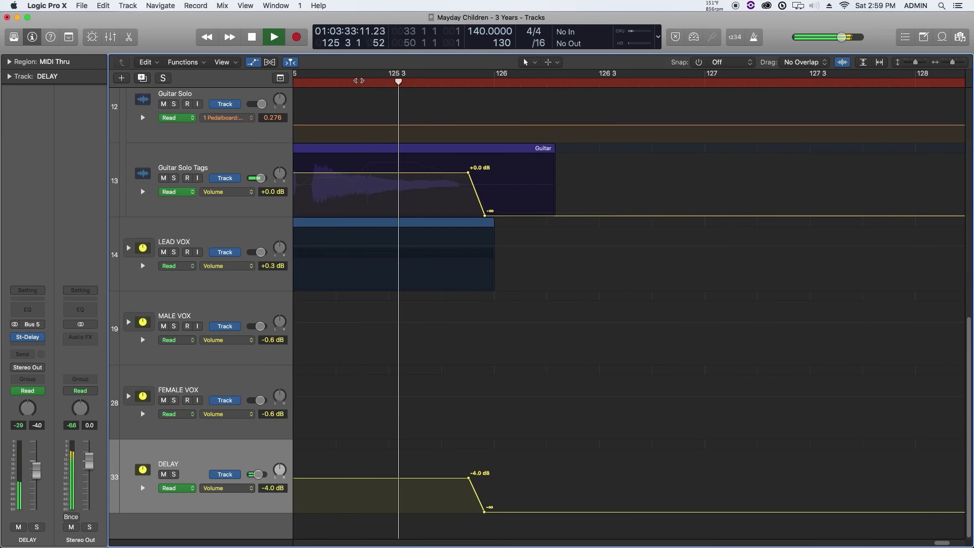
{"action": "key", "text": "space"}
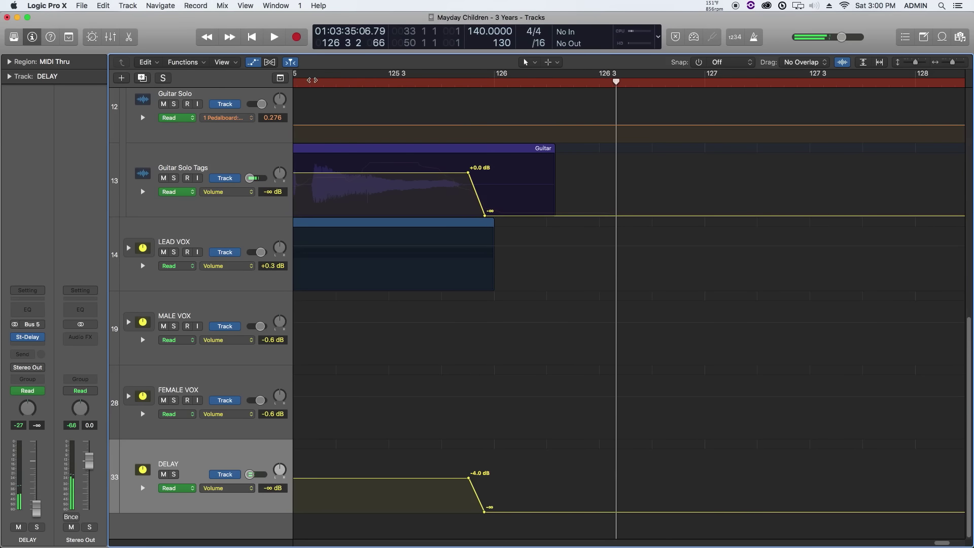
Step: Solo the DELAY track, play the ending from bar 125 to hear its fade alone, and unsolo it
{"action": "left_click", "coordinate": [312, 80]}
{"action": "left_click", "coordinate": [174, 474]}
{"action": "key", "text": "space"}
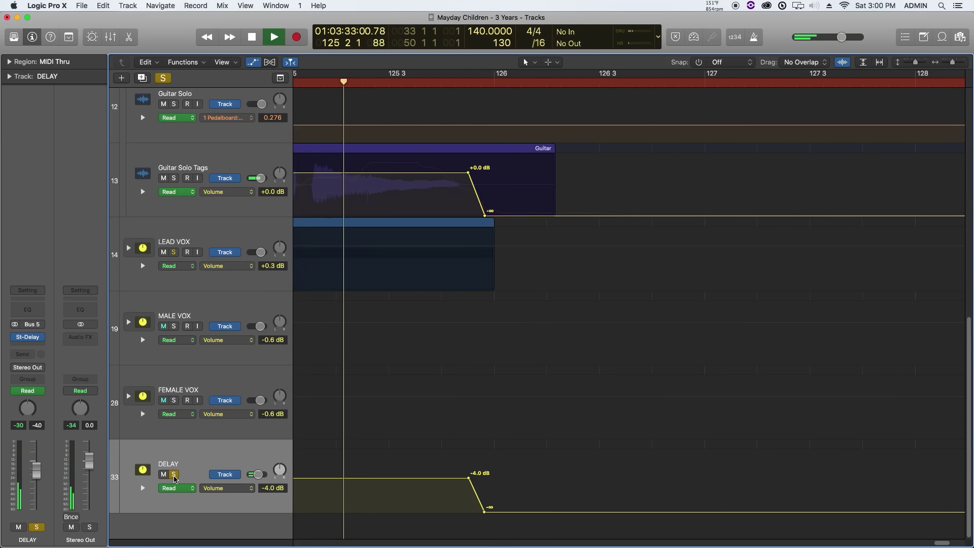
{"action": "key", "text": "space"}
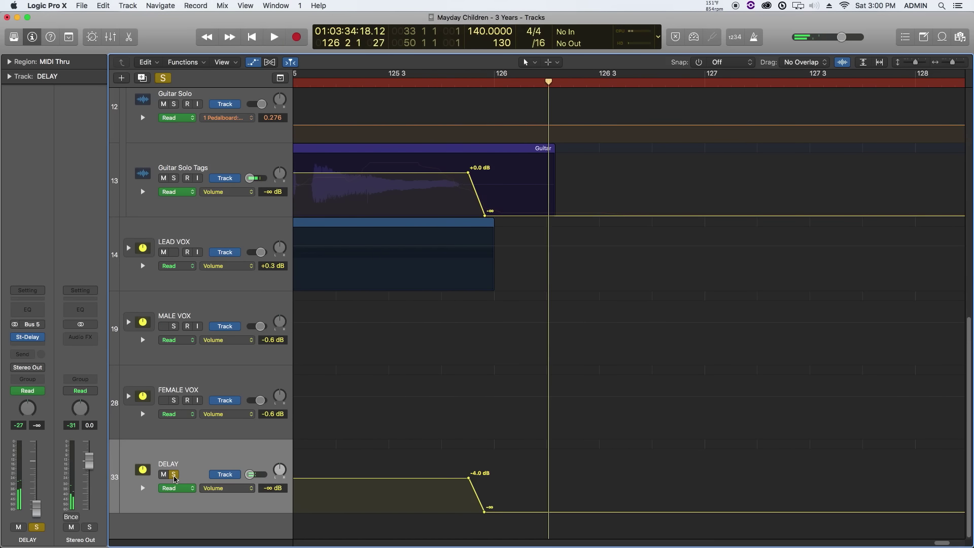
{"action": "left_click", "coordinate": [173, 474]}
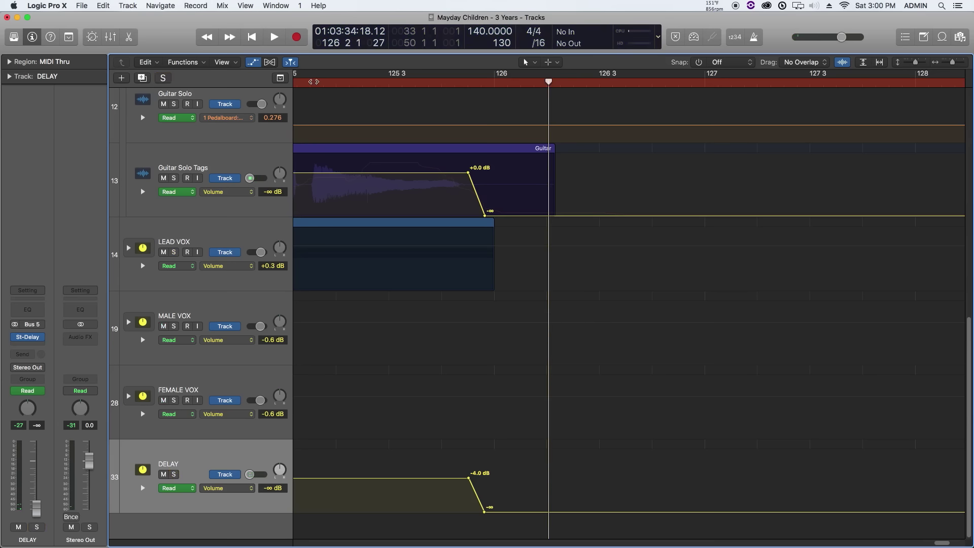
Step: Hide the automation and play the ending from bar 125 into bar 127 with all tracks audible
{"action": "left_click", "coordinate": [310, 80]}
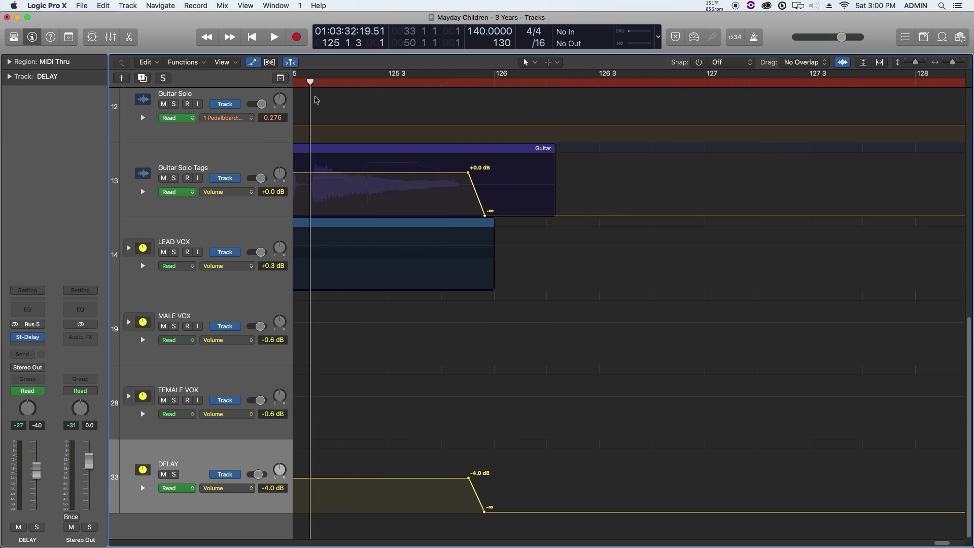
{"action": "key", "text": "a"}
{"action": "key", "text": "space"}
{"action": "key", "text": "z"}
{"action": "key", "text": "z"}
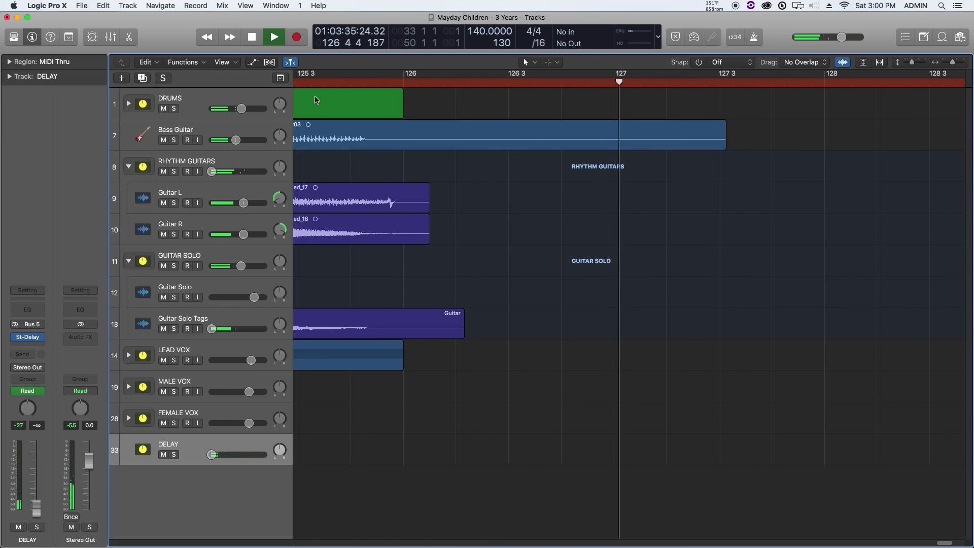
{"action": "key", "text": "space"}
Step: Widen the arrangement view and replay the ending, stopping before bar 127
{"action": "key", "text": "z"}
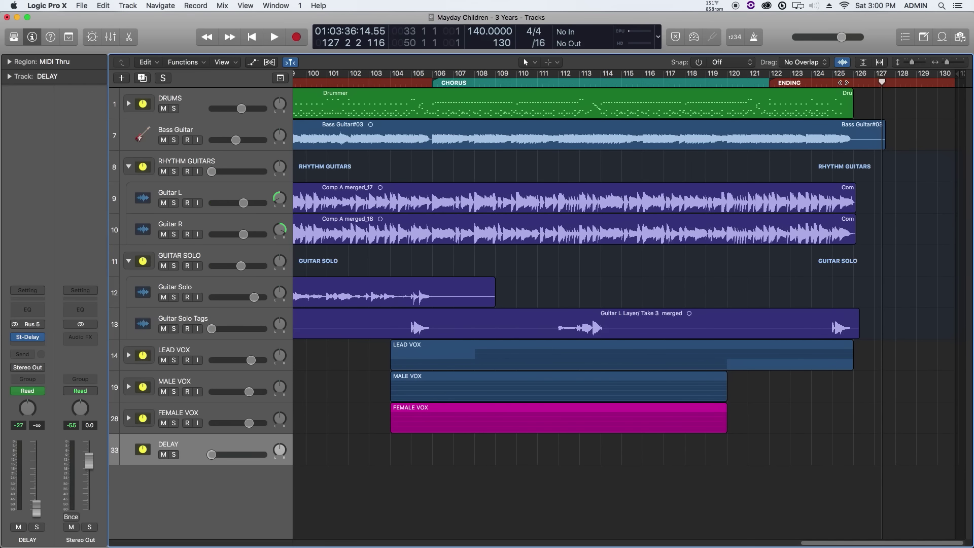
{"action": "key", "text": "comma"}
{"action": "key", "text": "comma"}
{"action": "key", "text": "comma"}
{"action": "key", "text": "space"}
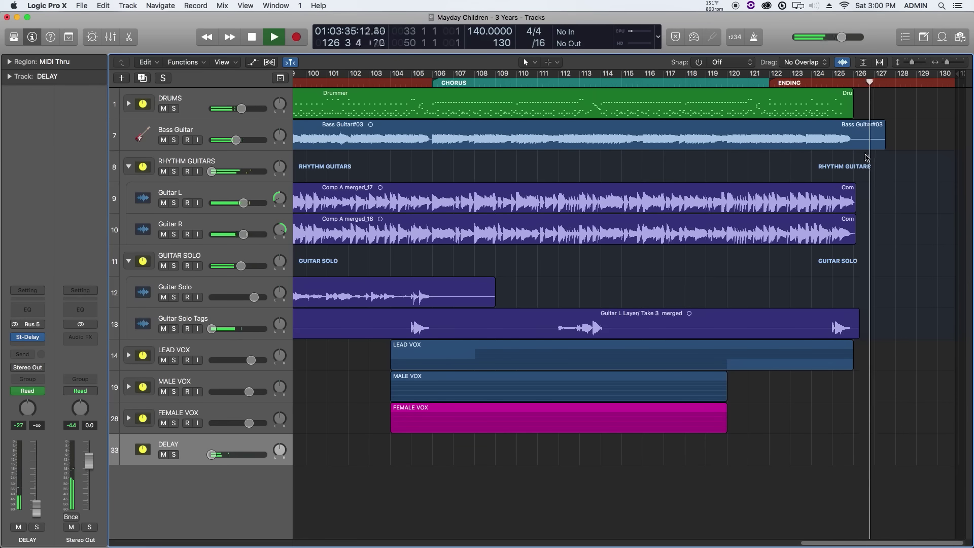
{"action": "key", "text": "space"}
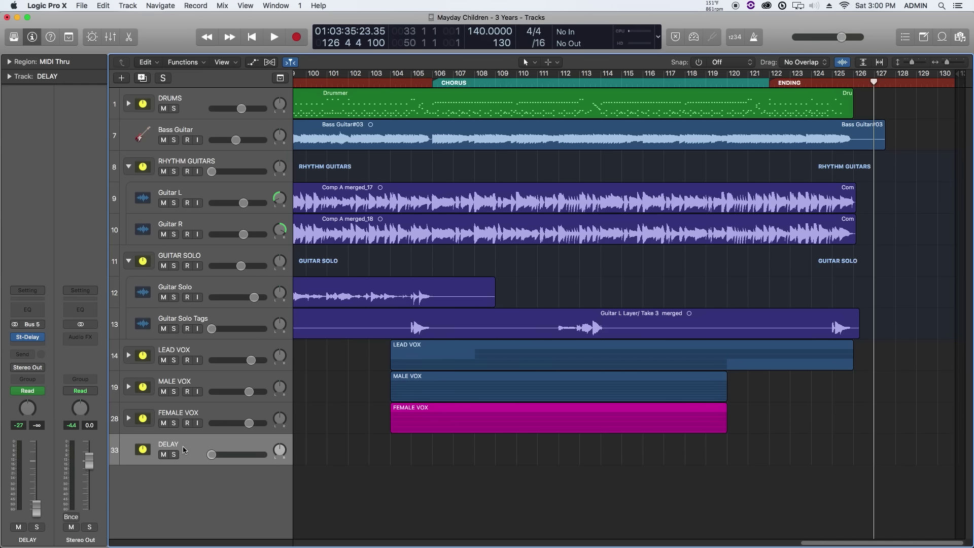
Step: Create an arrangement track for the Master channel and move it above DRUMS in the track list
{"action": "key", "text": "x"}
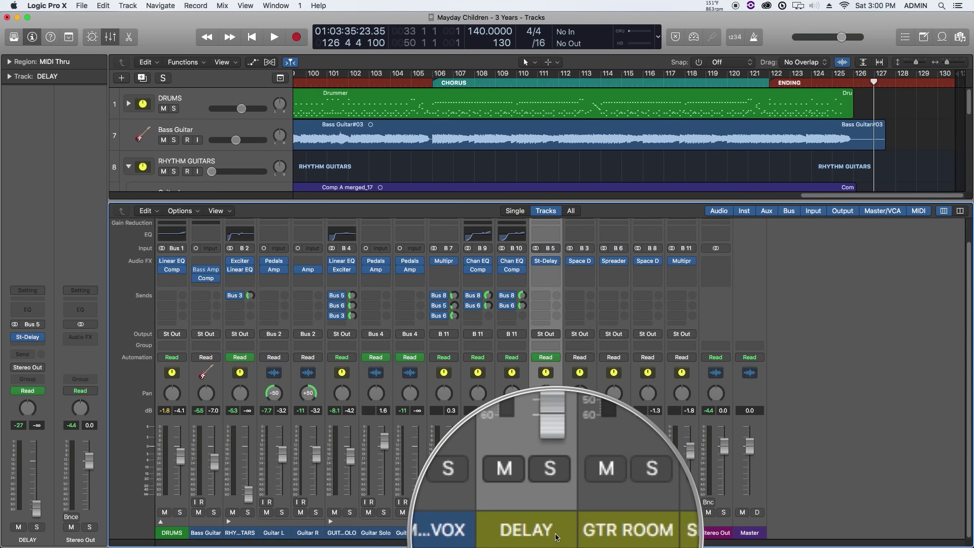
{"action": "left_click", "coordinate": [760, 533]}
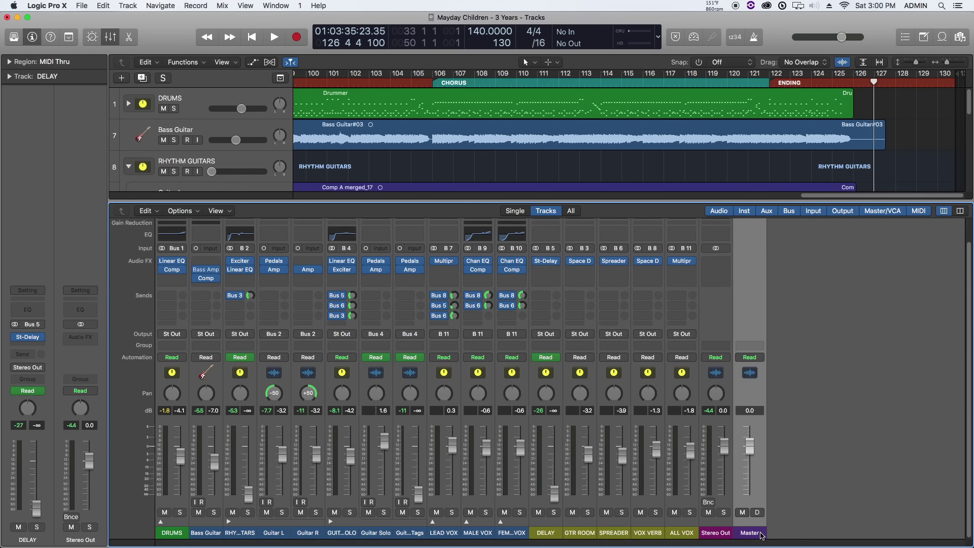
{"action": "right_click", "coordinate": [761, 534]}
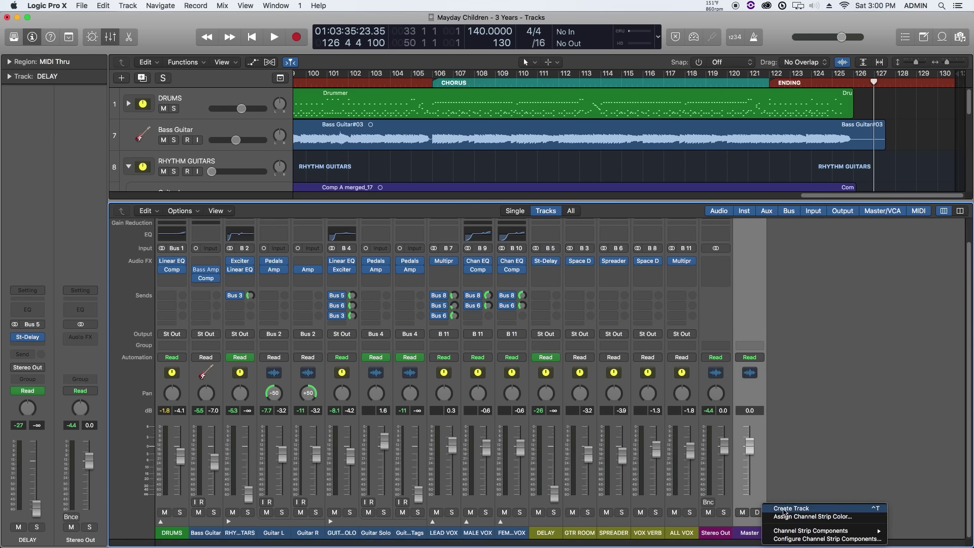
{"action": "left_click", "coordinate": [841, 509]}
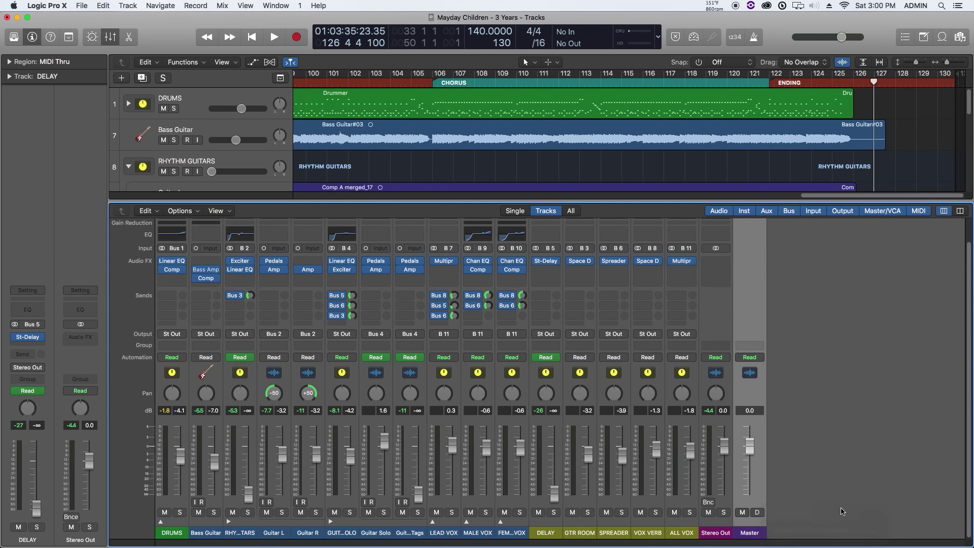
{"action": "key", "text": "x"}
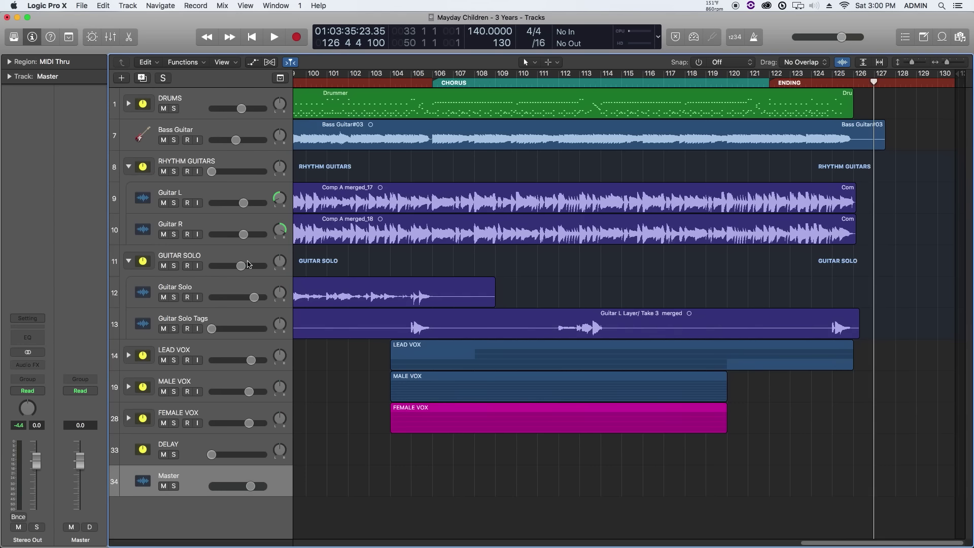
{"action": "left_click_drag", "start_coordinate": [186, 476], "coordinate": [178, 95]}
Step: Enlarge the Master track and show its volume automation around the song's ending
{"action": "key", "text": "ctrl+z"}
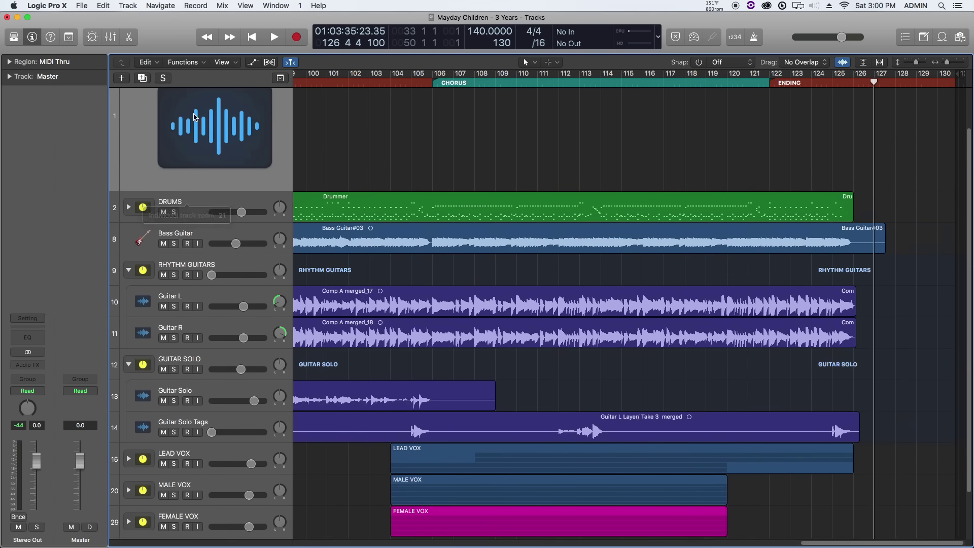
{"action": "key", "text": "a"}
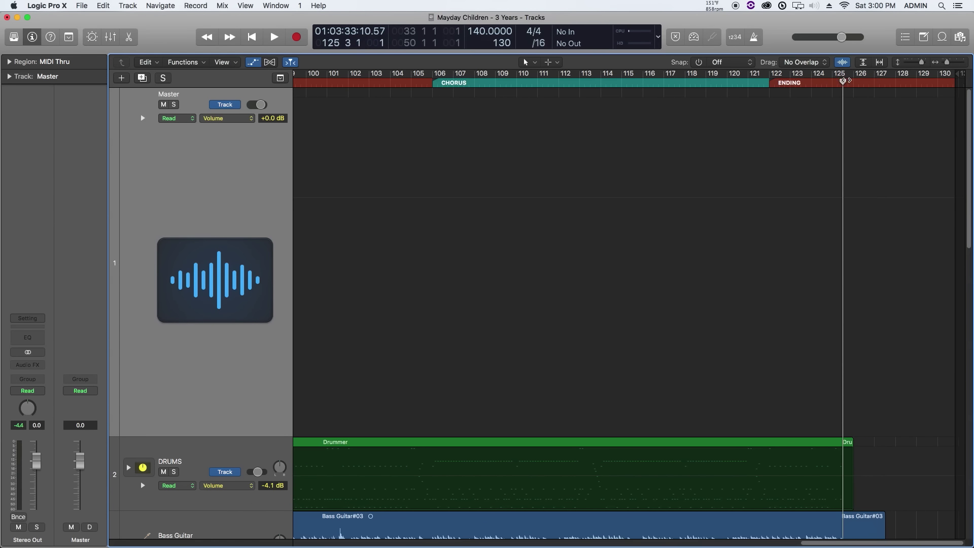
{"action": "key", "text": "super+Right"}
{"action": "key", "text": "super+Right"}
{"action": "key", "text": "super+Right"}
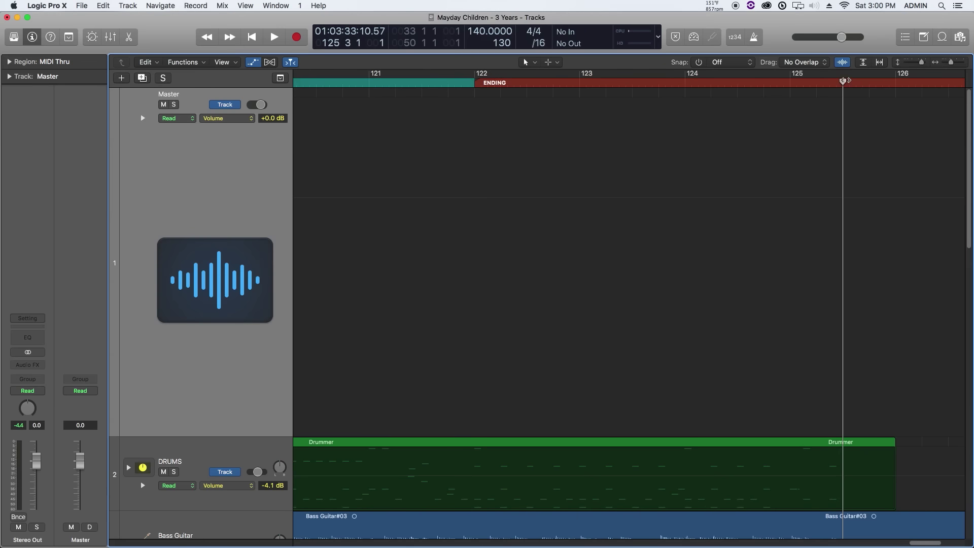
{"action": "scroll", "coordinate": [800, 167], "scroll_direction": "right", "scroll_amount": 5}
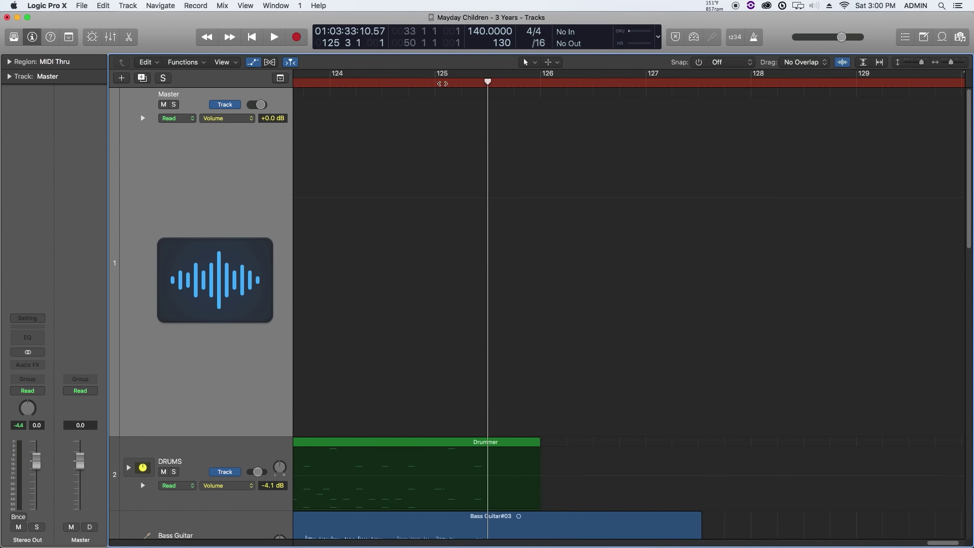
Step: Play the song from bar 125 into bar 127 to find where the remaining sound should fade out
{"action": "left_click", "coordinate": [435, 83]}
{"action": "key", "text": "space"}
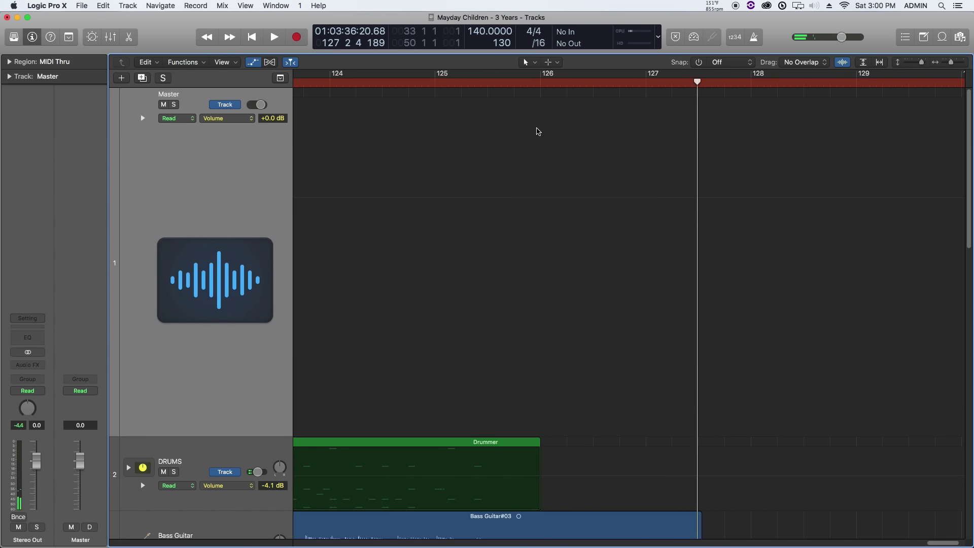
{"action": "key", "text": "space"}
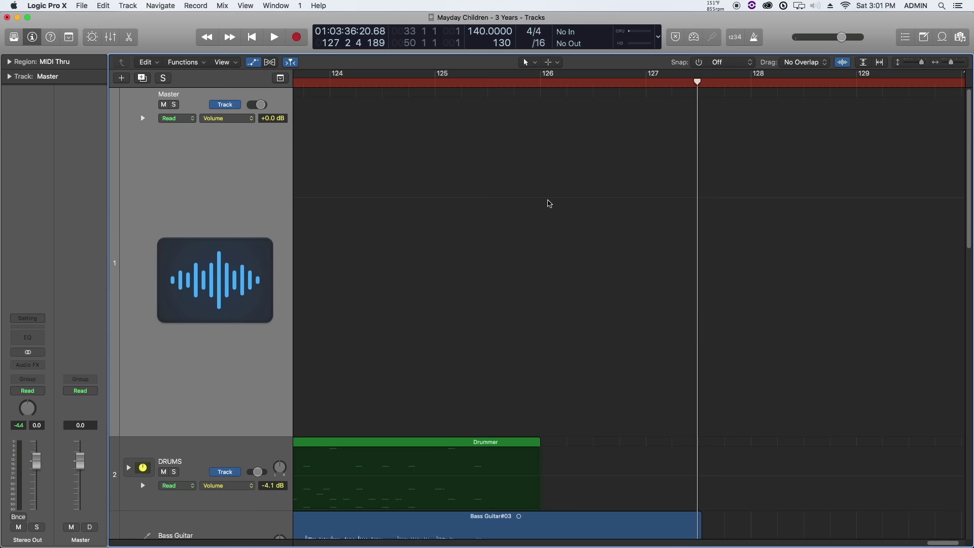
Step: Add a volume fade on the Master track from 0.0 dB at bar 126 to -∞ at about 127 2 4
{"action": "left_click", "coordinate": [546, 202]}
{"action": "left_click", "coordinate": [545, 198]}
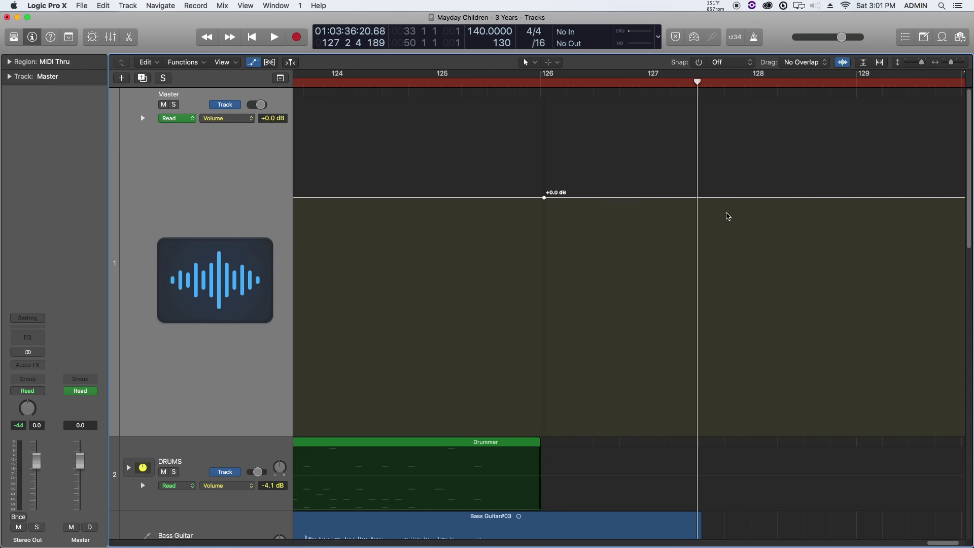
{"action": "left_click_drag", "start_coordinate": [697, 198], "coordinate": [695, 435]}
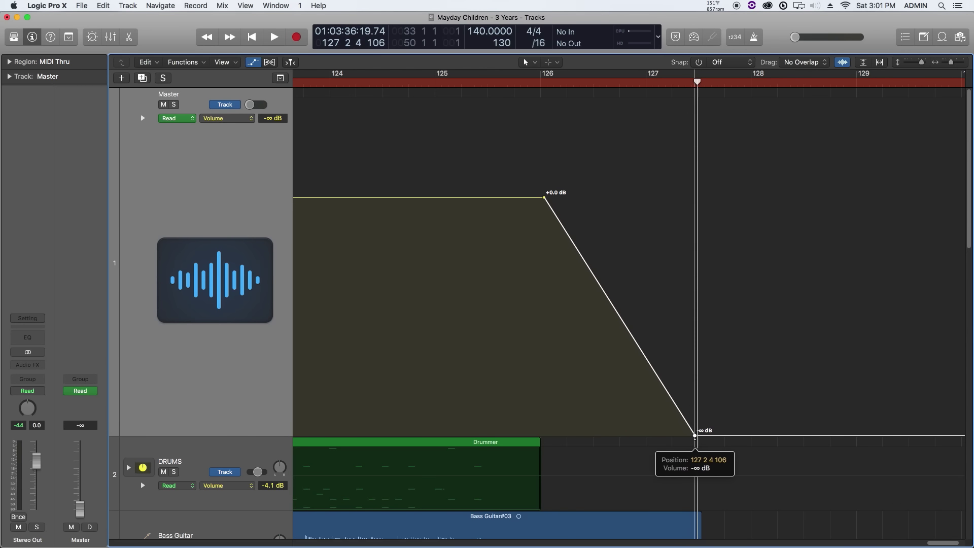
Step: Play the ending from bar 125 into bar 127 to check the Master fade
{"action": "left_click", "coordinate": [446, 81]}
{"action": "key", "text": "space"}
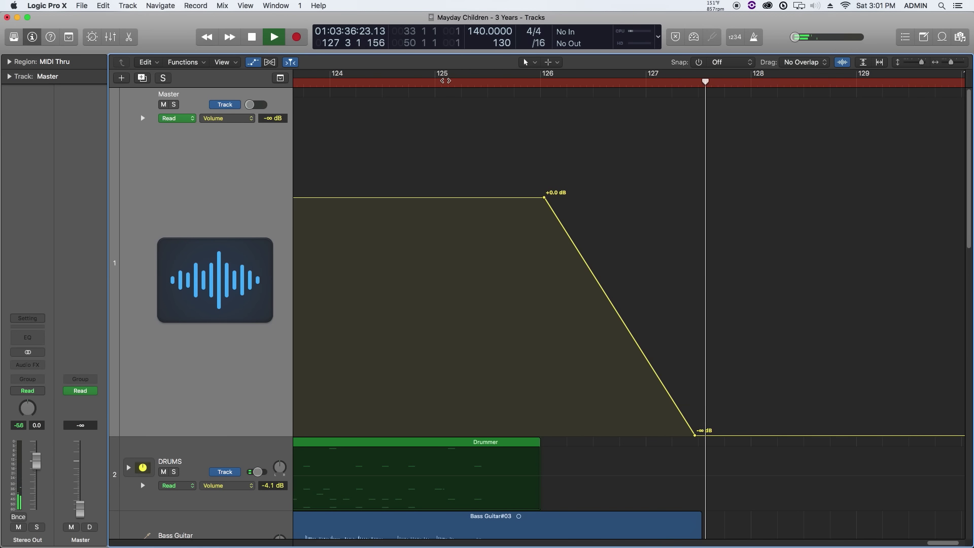
{"action": "key", "text": "space"}
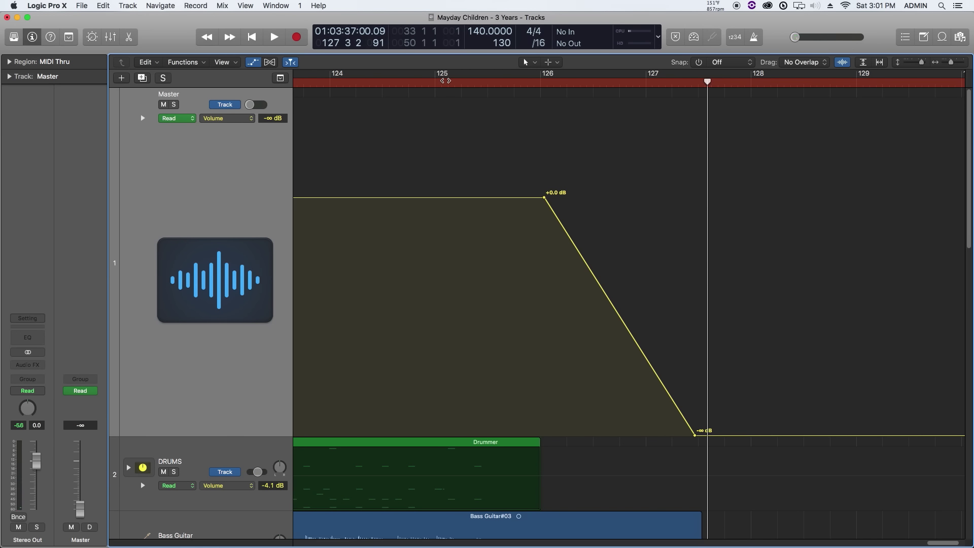
Step: Hide the automation and return the Master track to the same height as the other tracks
{"action": "key", "text": "a"}
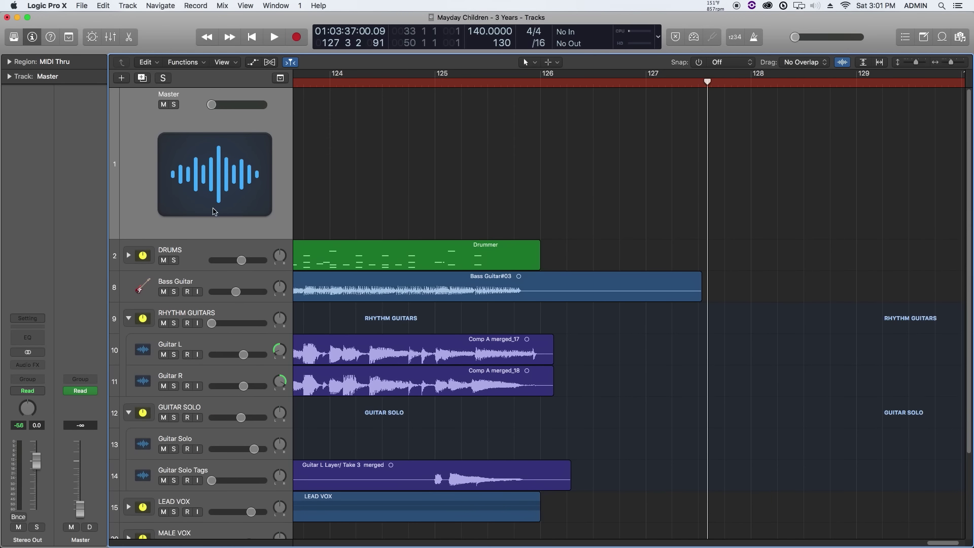
{"action": "key", "text": "ctrl+z"}
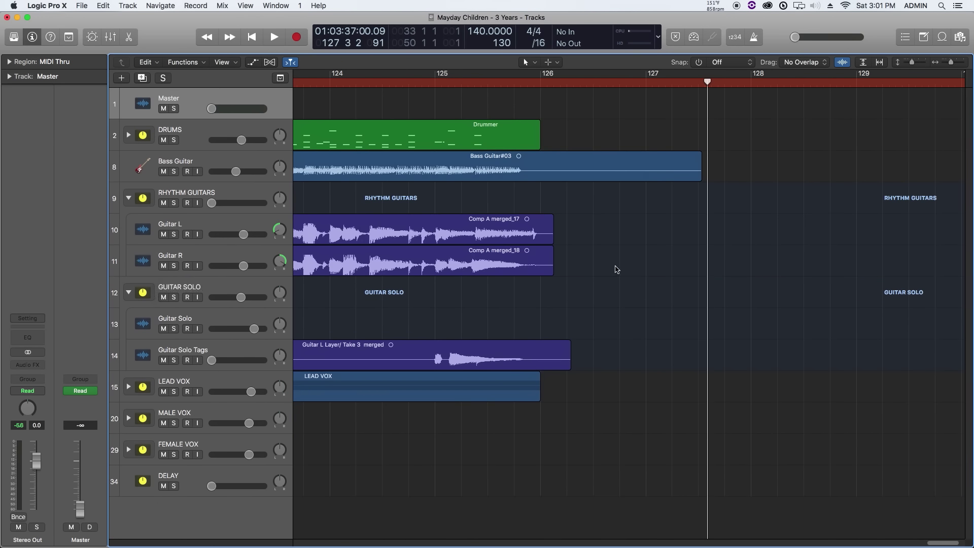
{"action": "scroll", "coordinate": [569, 280], "scroll_direction": "left", "scroll_amount": 10}
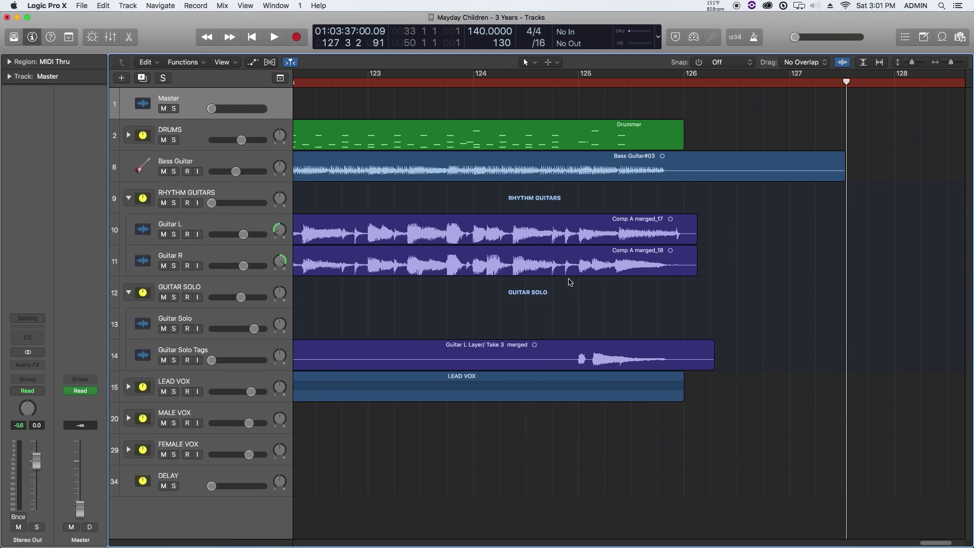
{"action": "scroll", "coordinate": [401, 290], "scroll_direction": "left", "scroll_amount": 5}
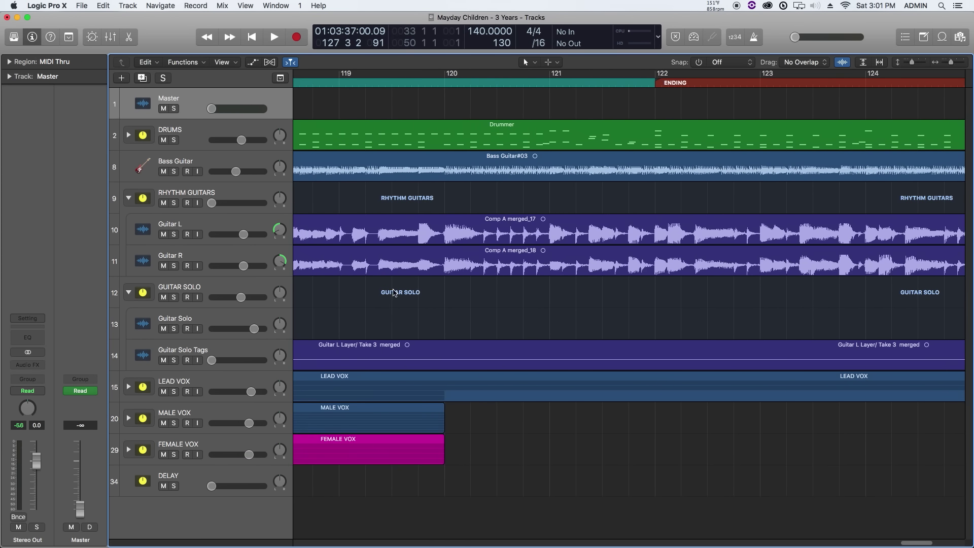
Step: Show the volume automation with the whole song in view and enlarge the Guitar Solo Tags track
{"action": "scroll", "coordinate": [402, 317], "scroll_direction": "down", "scroll_amount": 8}
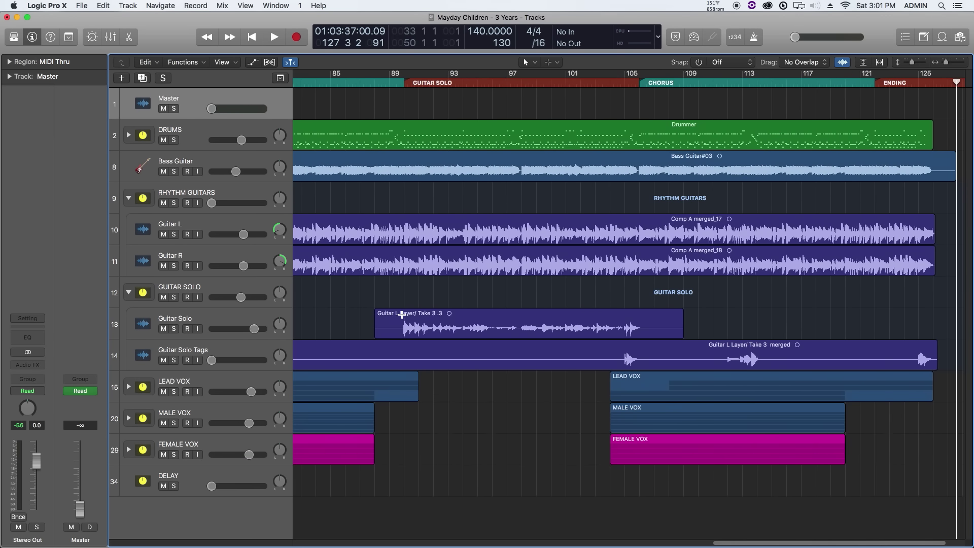
{"action": "scroll", "coordinate": [403, 314], "scroll_direction": "down", "scroll_amount": 6}
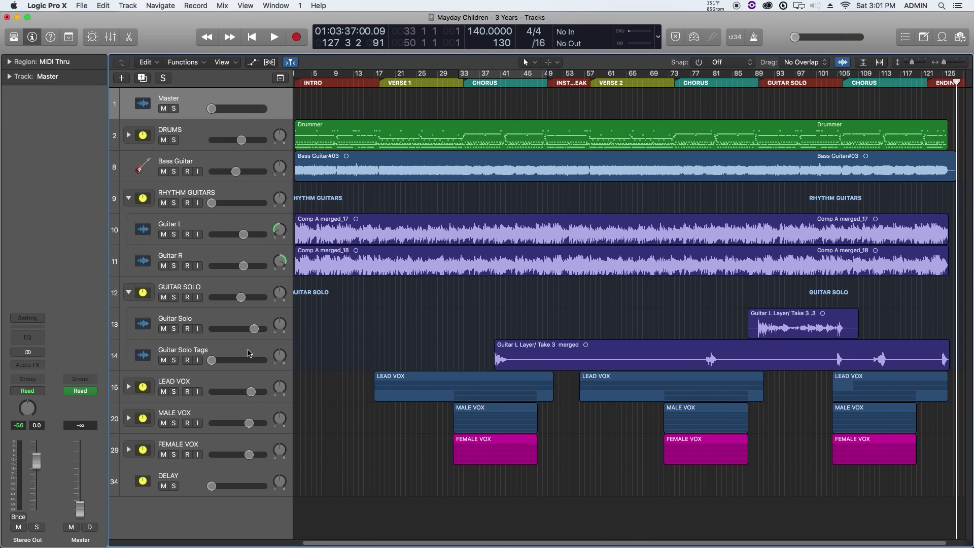
{"action": "left_click", "coordinate": [248, 353]}
{"action": "key", "text": "a"}
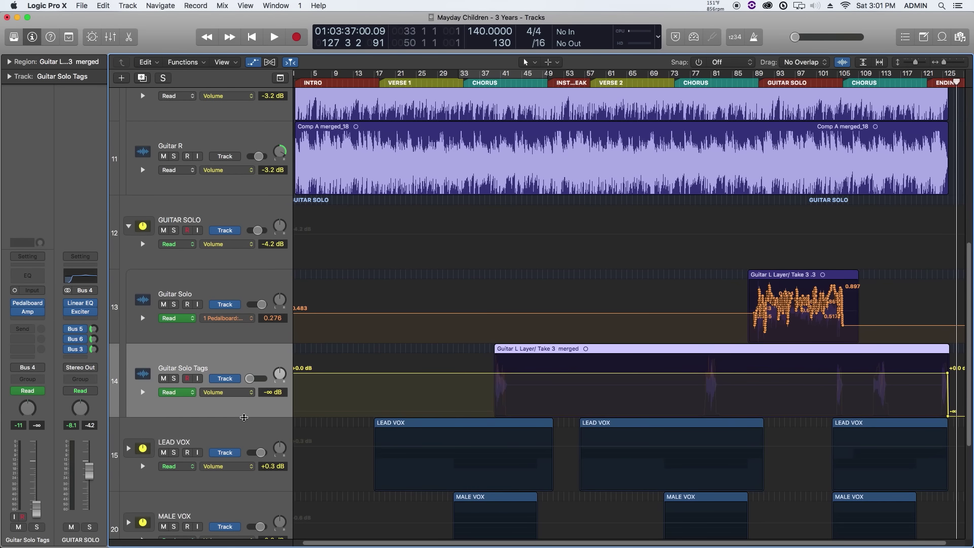
{"action": "left_click_drag", "start_coordinate": [244, 418], "coordinate": [244, 418]}
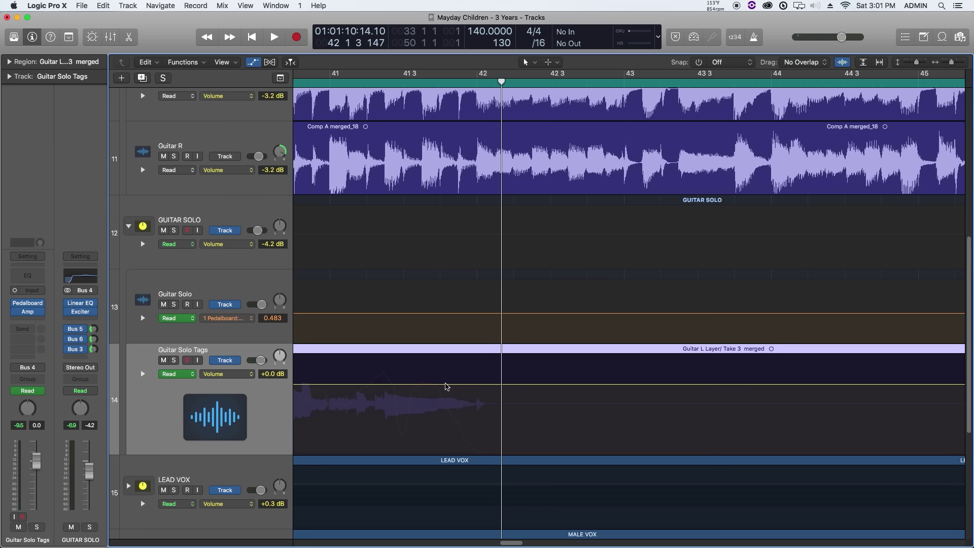
Step: Add a volume dip to -8.1 dB around bar 42 on Guitar Solo Tags, returning to 0.0 dB before bar 43
{"action": "left_click", "coordinate": [445, 384]}
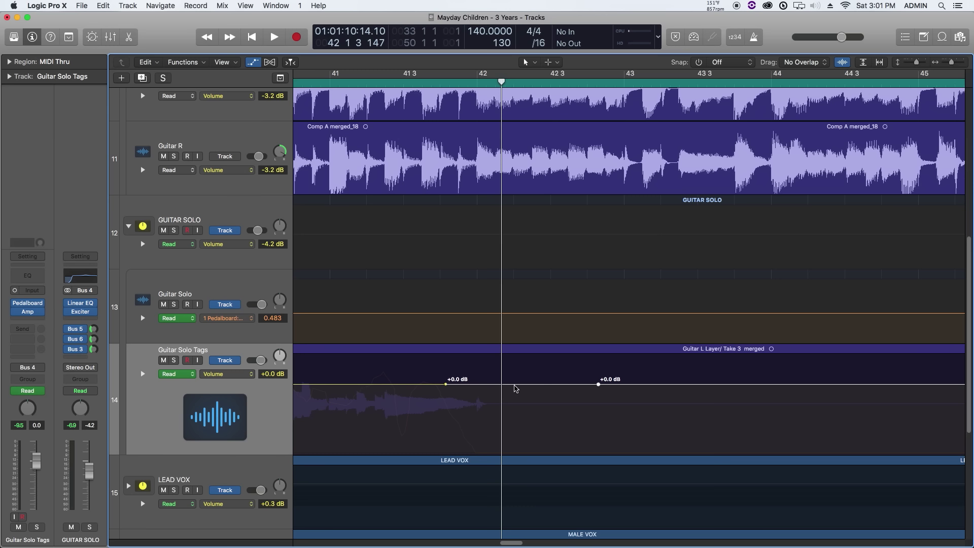
{"action": "left_click", "coordinate": [561, 385]}
{"action": "left_click", "coordinate": [497, 385]}
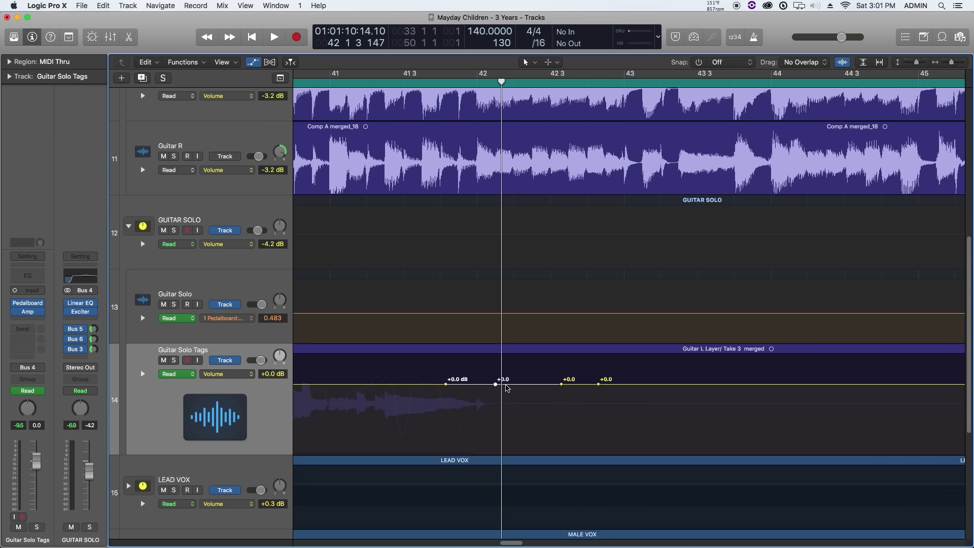
{"action": "mouse_move", "coordinate": [508, 386]}
{"action": "left_mouse_down"}
{"action": "mouse_move", "coordinate": [502, 409]}
{"action": "mouse_move", "coordinate": [501, 400]}
{"action": "left_mouse_up"}
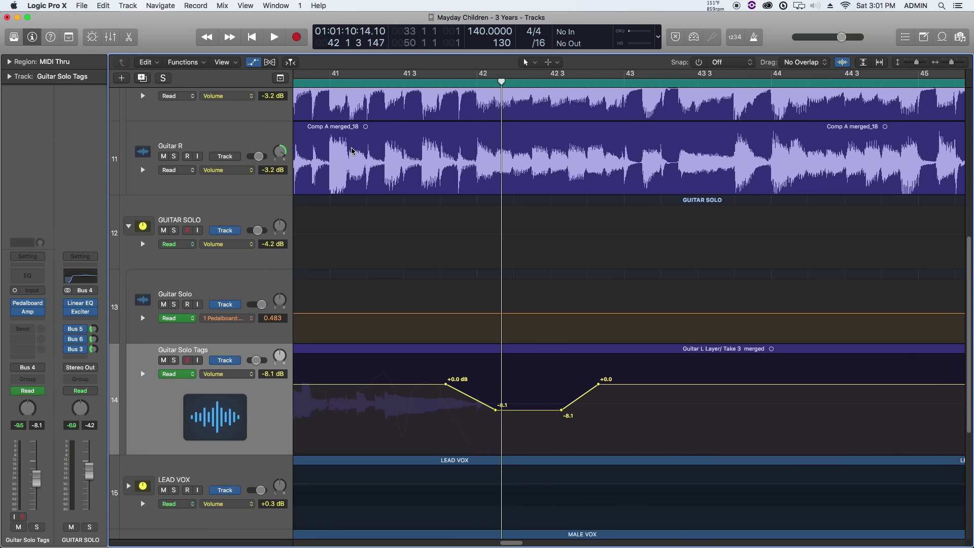
Step: Play the first chorus from bar 41 into bar 42 to check the volume dip on the guitar tag
{"action": "key", "text": "space"}
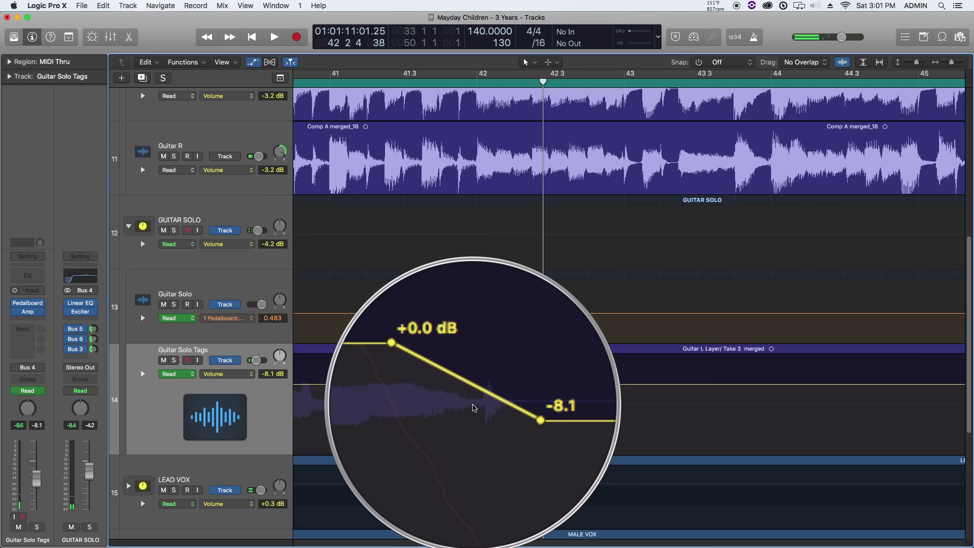
{"action": "left_click", "coordinate": [349, 82]}
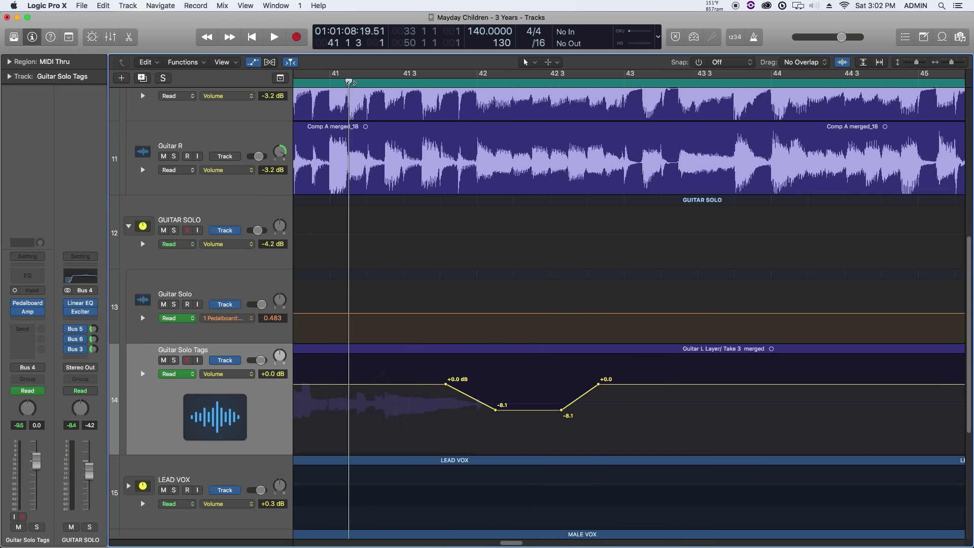
{"action": "key", "text": "space"}
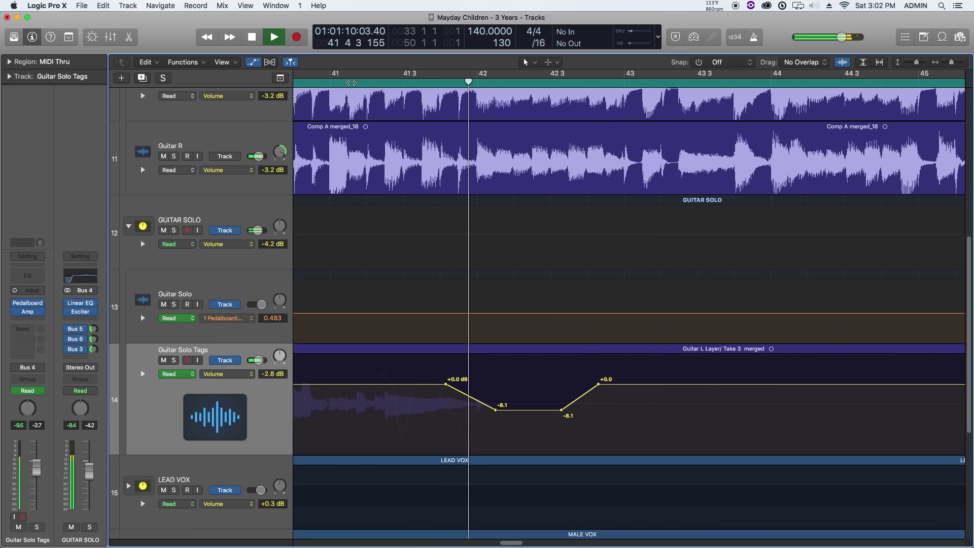
{"action": "key", "text": "space"}
Step: Play the second chorus through the guitar tag at bars 80 to 82 to find where its tail should drop
{"action": "key", "text": "super+Left"}
{"action": "key", "text": "super+Left"}
{"action": "key", "text": "super+Left"}
{"action": "key", "text": "super+Left"}
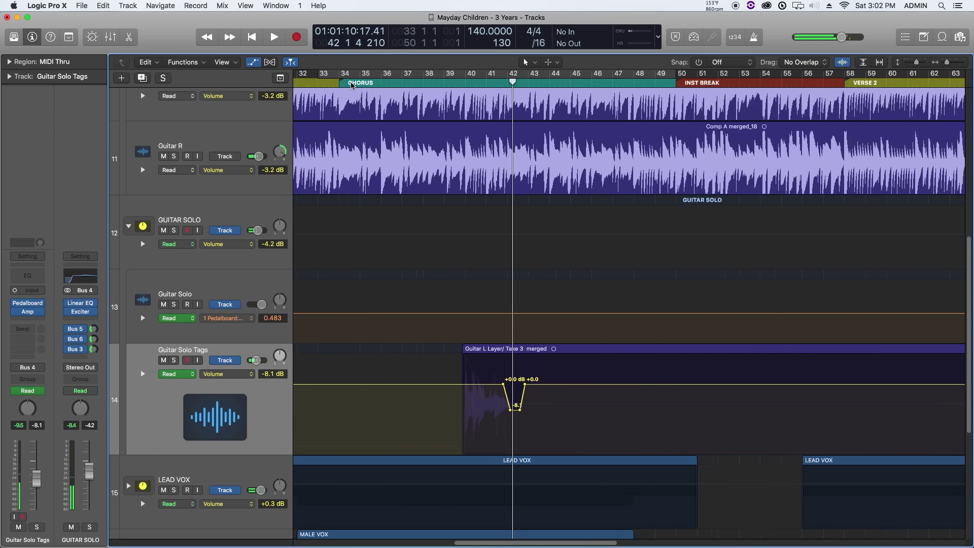
{"action": "key", "text": "super+Left"}
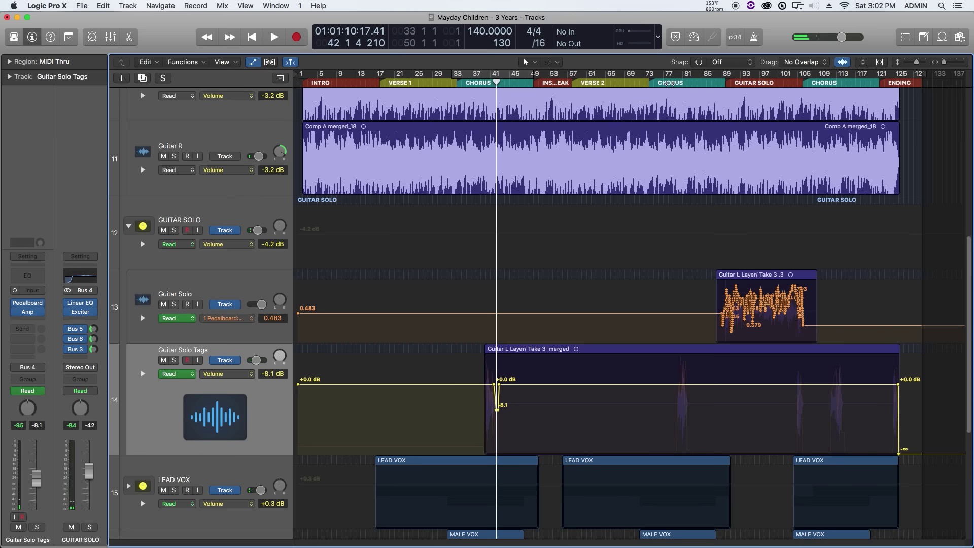
{"action": "left_click", "coordinate": [669, 82]}
{"action": "key", "text": "super+Right"}
{"action": "key", "text": "super+Right"}
{"action": "key", "text": "super+Right"}
{"action": "key", "text": "super+Right"}
{"action": "key", "text": "super+Right"}
{"action": "key", "text": "space"}
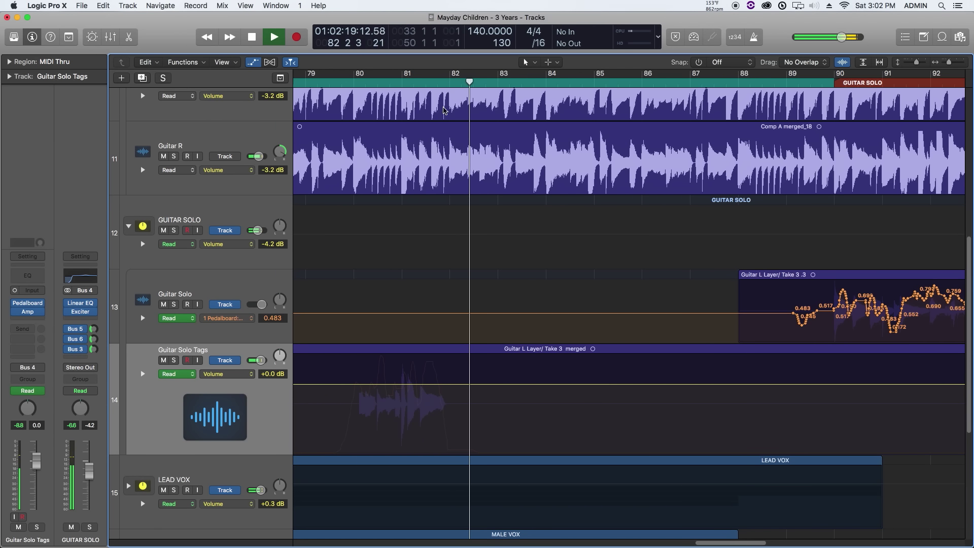
{"action": "key", "text": "space"}
Step: Add a volume dip on Guitar Solo Tags from about 81 4 to 82 2, returning to 0.0 dB, and play it back
{"action": "left_click", "coordinate": [438, 83]}
{"action": "key", "text": "super+Right"}
{"action": "key", "text": "super+Right"}
{"action": "key", "text": "super+Right"}
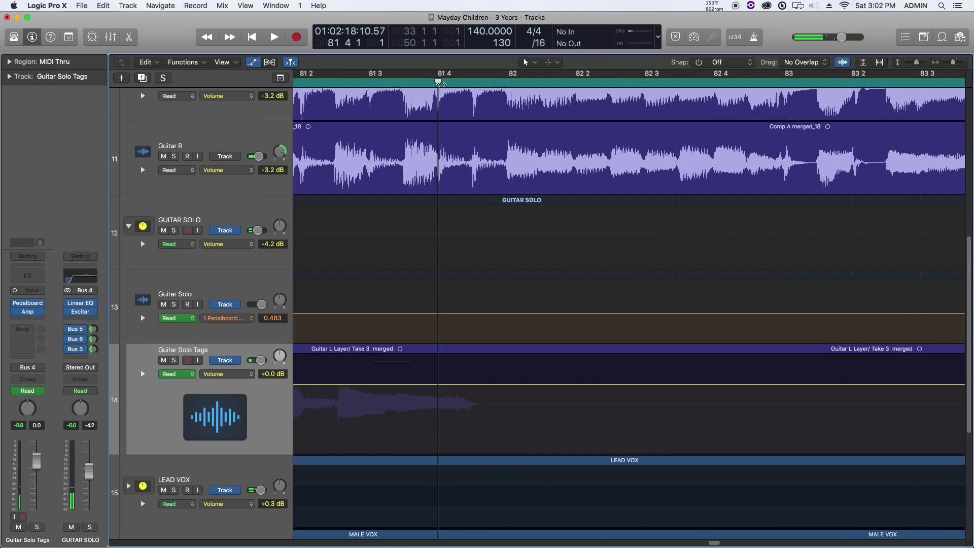
{"action": "left_click", "coordinate": [443, 384]}
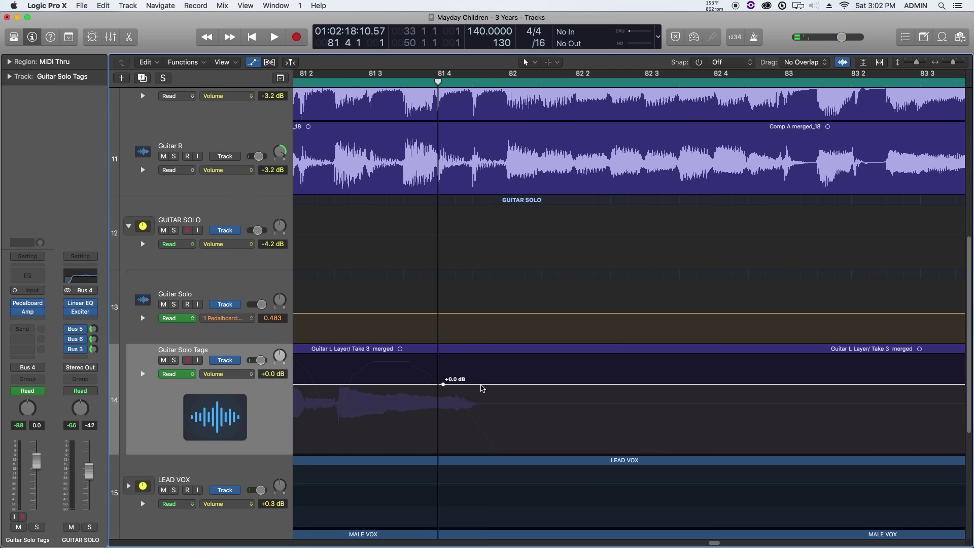
{"action": "left_click", "coordinate": [483, 384]}
{"action": "left_click", "coordinate": [582, 384]}
{"action": "left_click", "coordinate": [546, 384]}
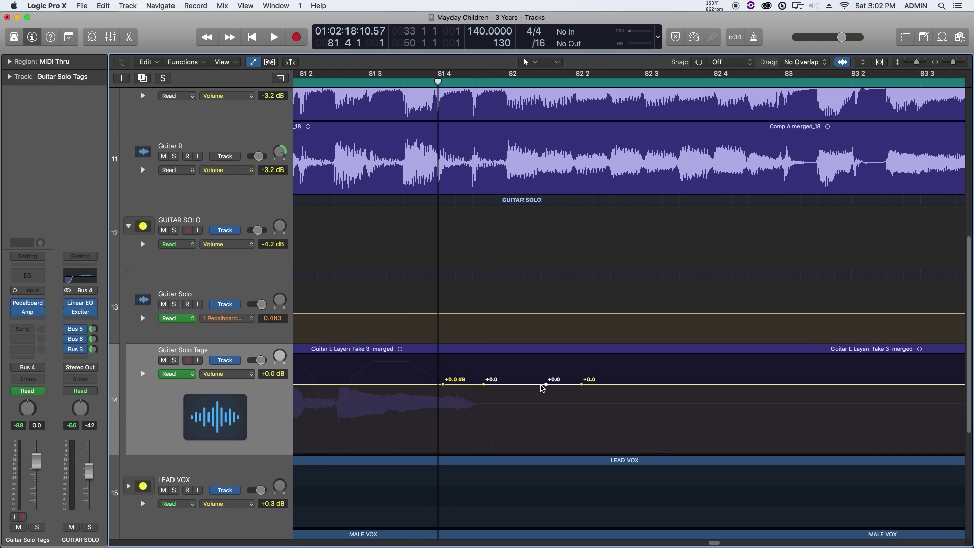
{"action": "left_click_drag", "start_coordinate": [531, 384], "coordinate": [529, 400]}
{"action": "key", "text": "space"}
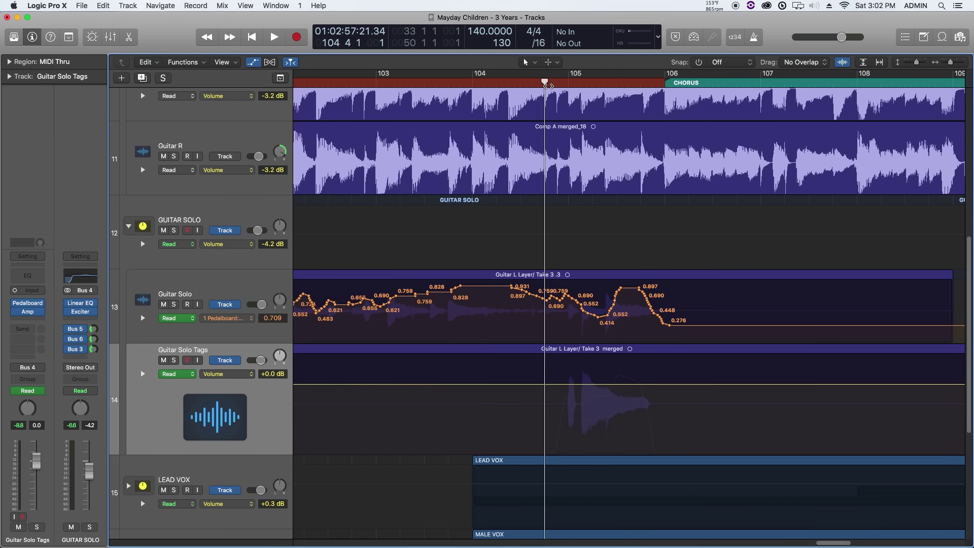
Step: Play from about bar 104 3 into bar 106 to hear the guitar tag at the end of the solo
{"action": "left_click_drag", "start_coordinate": [545, 83], "coordinate": [539, 82]}
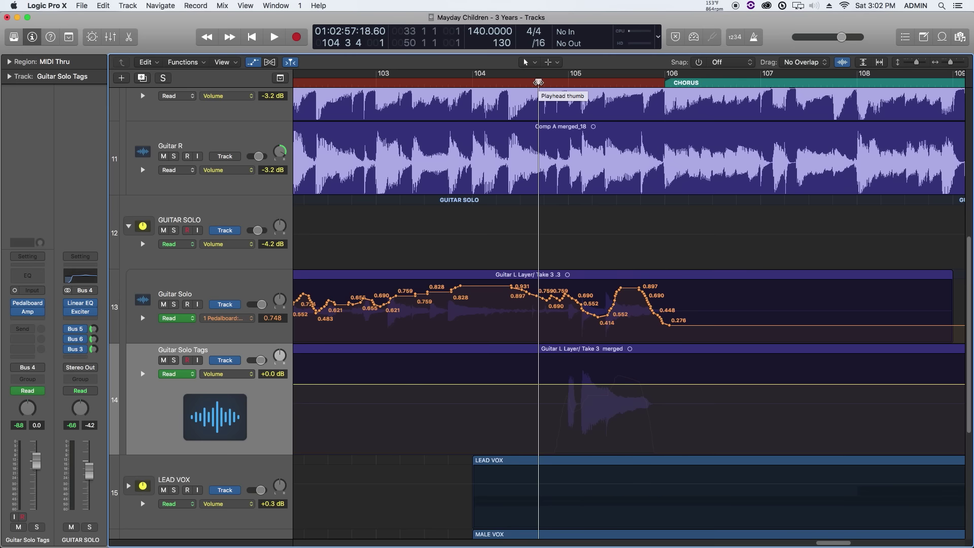
{"action": "key", "text": "space"}
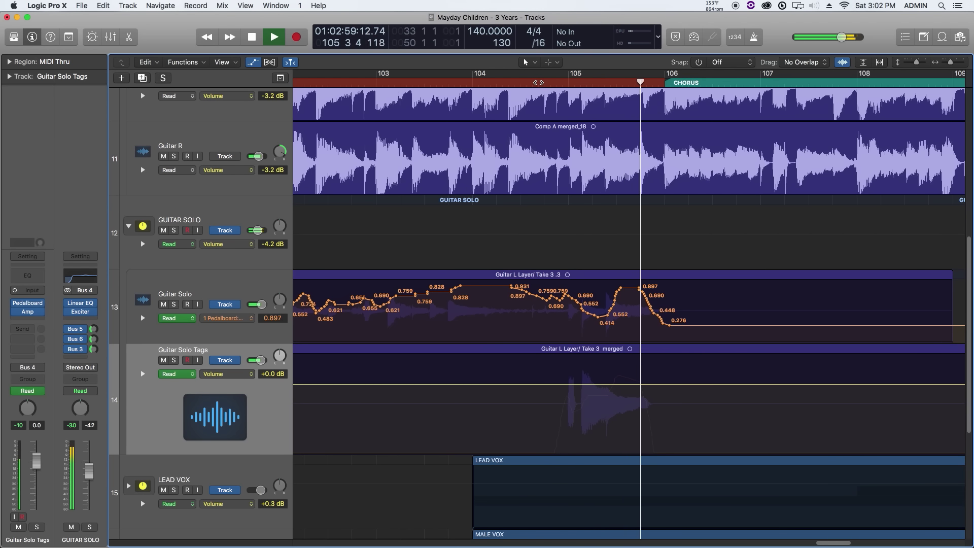
{"action": "key", "text": "space"}
Step: Lower the Guitar Solo Tags volume to -3.3 dB around the bar 105 tag, returning to 0.0 dB just before bar 107
{"action": "left_click", "coordinate": [516, 384]}
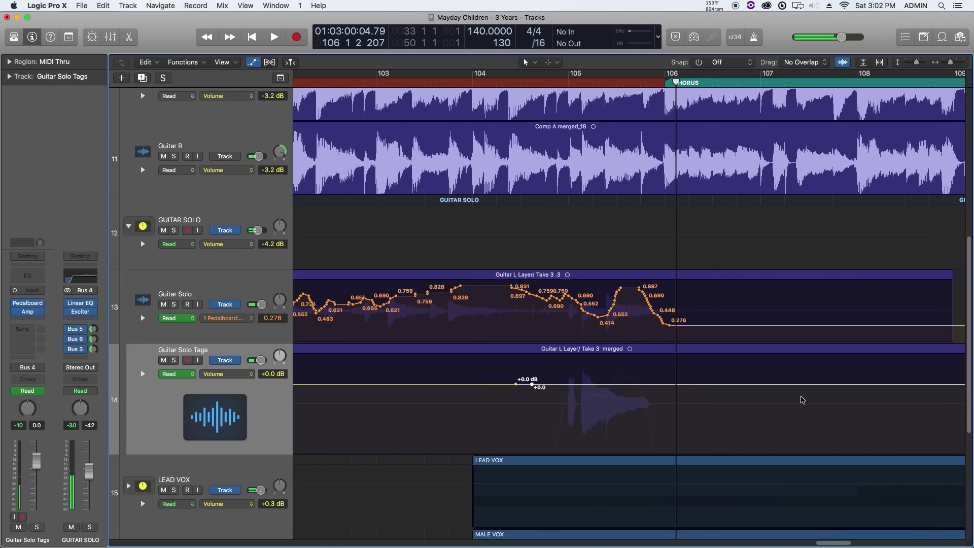
{"action": "left_click", "coordinate": [751, 384]}
{"action": "left_click", "coordinate": [731, 384]}
{"action": "left_click_drag", "start_coordinate": [713, 384], "coordinate": [713, 398]}
Step: Play from bar 104 into bar 106 to check the lowered guitar tag before the last chorus
{"action": "left_click", "coordinate": [509, 86]}
{"action": "key", "text": "space"}
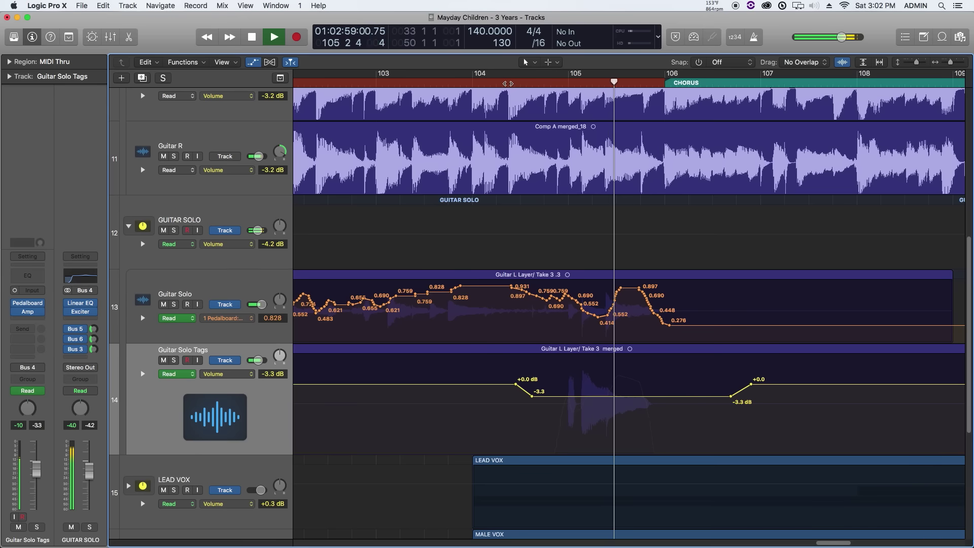
{"action": "scroll", "coordinate": [568, 155], "scroll_direction": "right", "scroll_amount": 3}
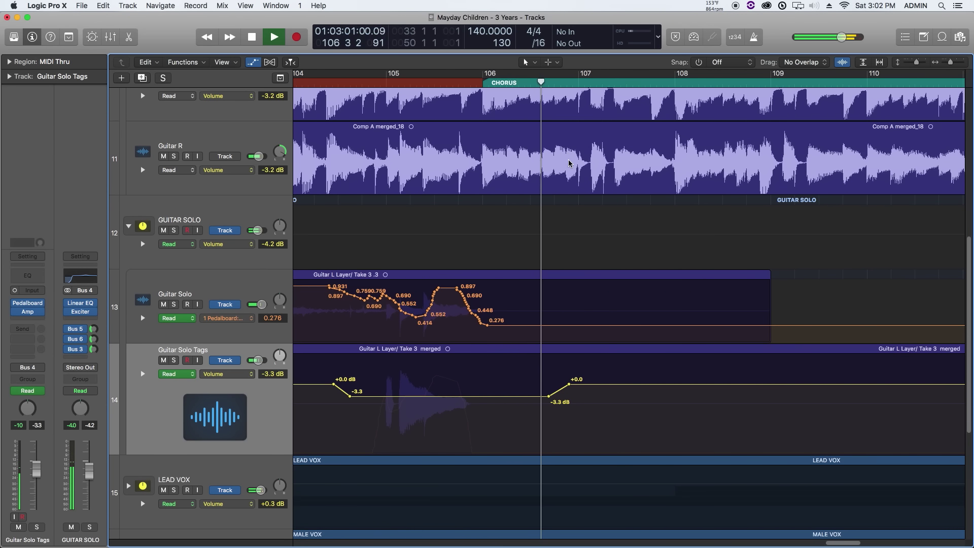
{"action": "key", "text": "space"}
Step: Play the last chorus from bar 112 into bar 114 to judge the level of the guitar tag there
{"action": "key", "text": "super+Left"}
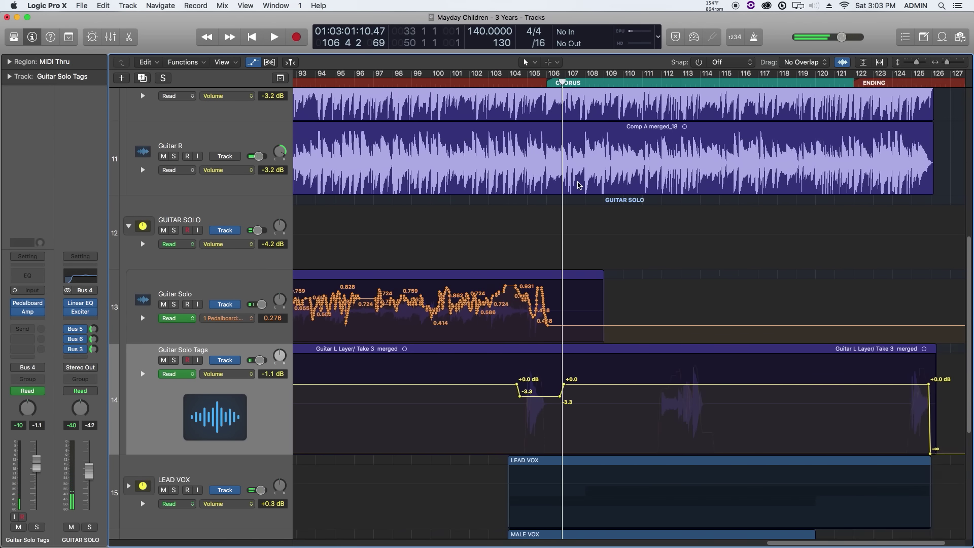
{"action": "left_click", "coordinate": [662, 84]}
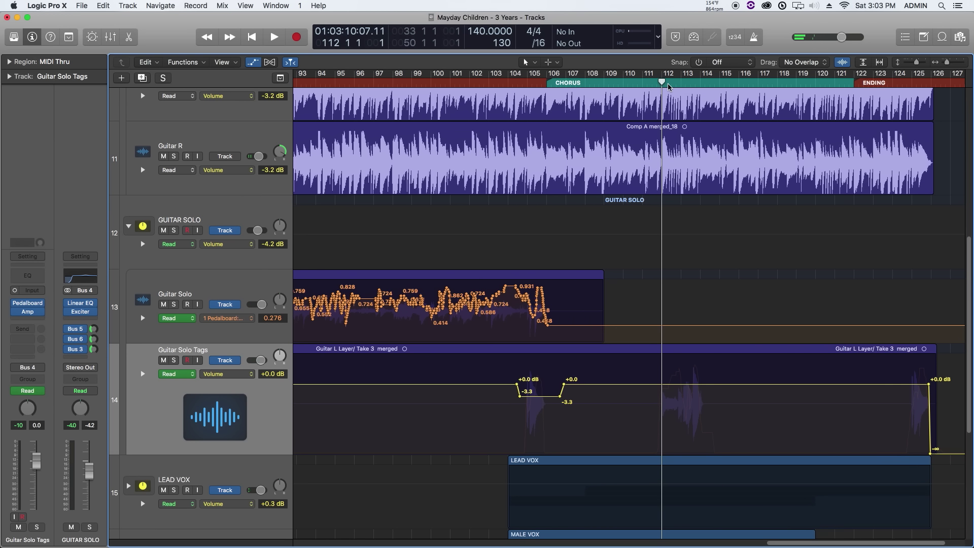
{"action": "key", "text": "super+Right"}
{"action": "scroll", "coordinate": [591, 233], "scroll_direction": "right", "scroll_amount": 6}
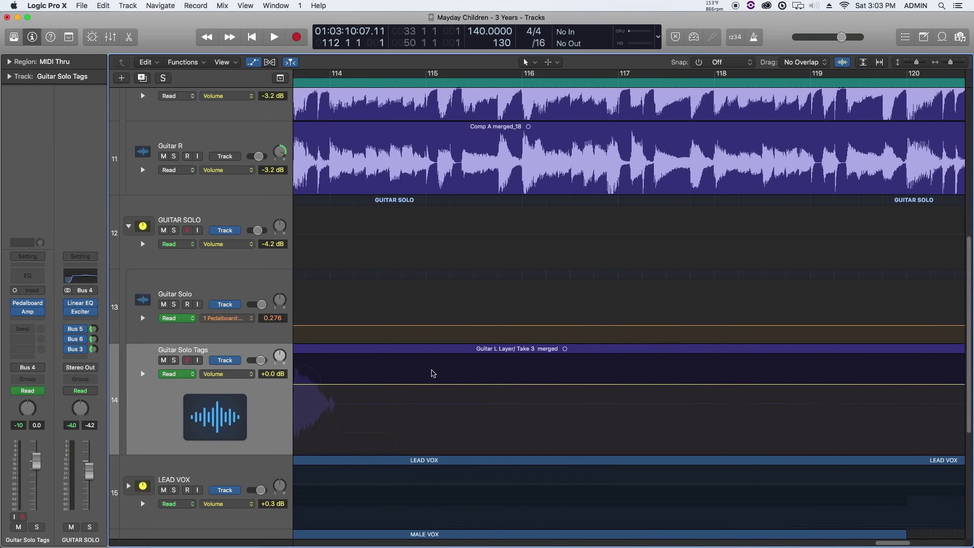
{"action": "scroll", "coordinate": [390, 411], "scroll_direction": "left", "scroll_amount": 1}
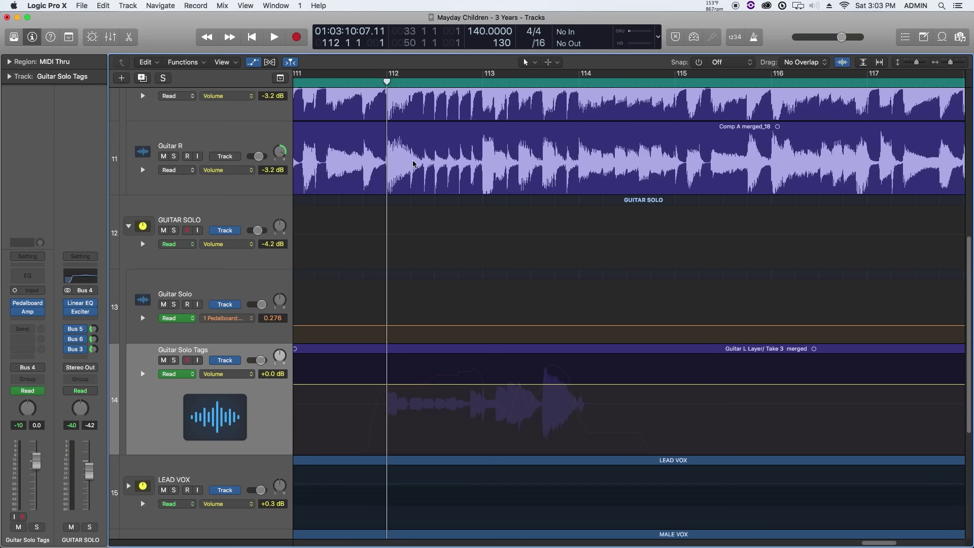
{"action": "key", "text": "space"}
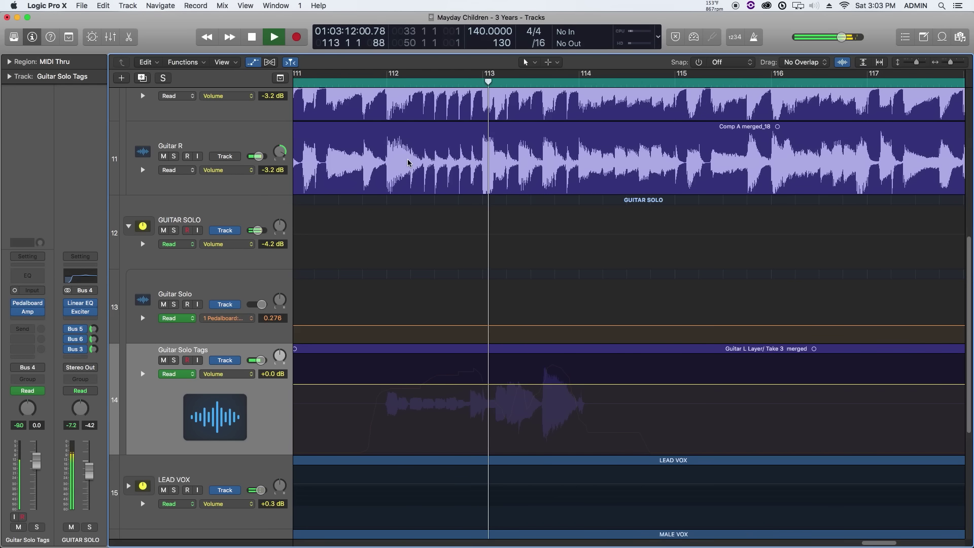
{"action": "key", "text": "space"}
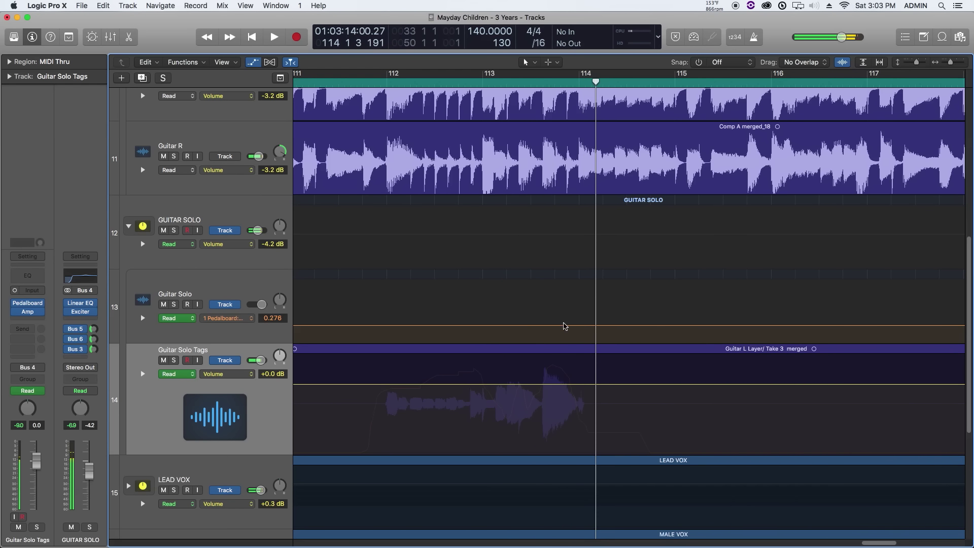
Step: Add a volume dip to -4.6 dB on Guitar Solo Tags from just before bar 114, returning to 0.0 dB before bar 115
{"action": "left_click", "coordinate": [566, 384]}
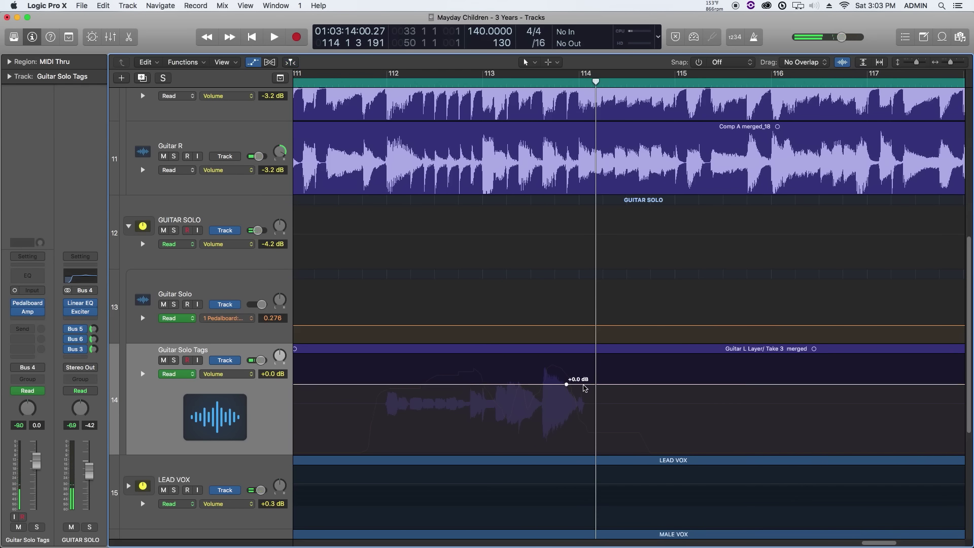
{"action": "left_click", "coordinate": [667, 384]}
{"action": "left_click", "coordinate": [645, 384]}
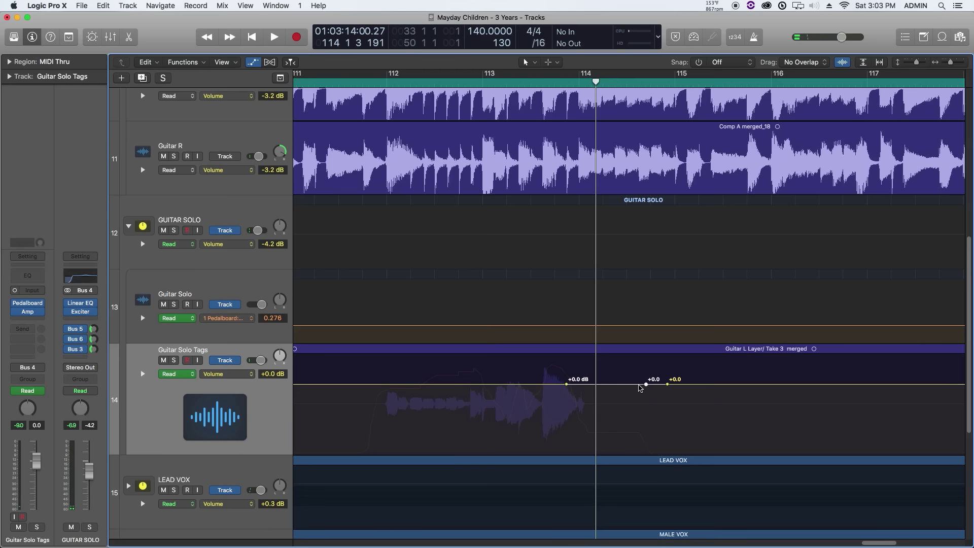
{"action": "left_click_drag", "start_coordinate": [607, 388], "coordinate": [558, 394]}
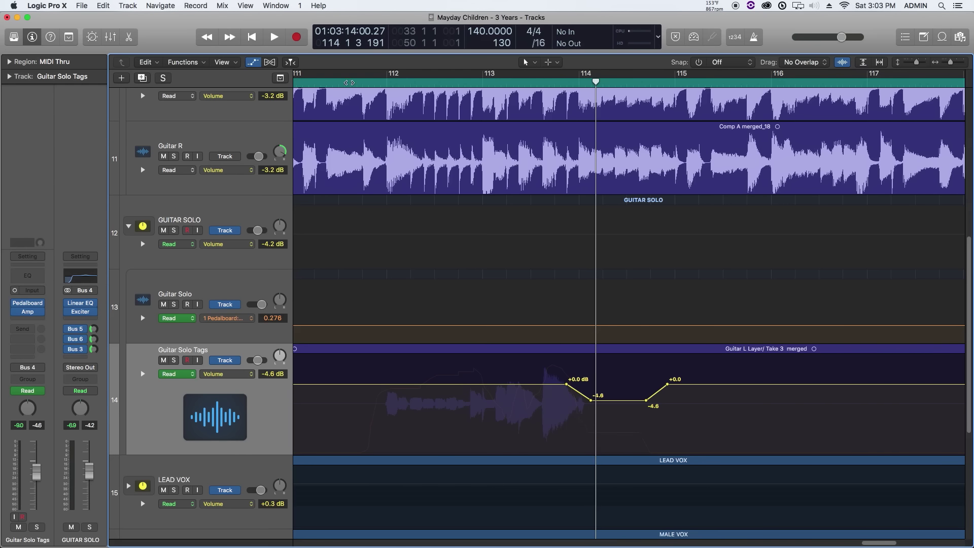
Step: Raise the Guitar Solo Tags volume to +2.6 dB between about bars 112 and 113, with 0.0 dB on either side
{"action": "left_click", "coordinate": [350, 82]}
{"action": "left_click", "coordinate": [357, 384]}
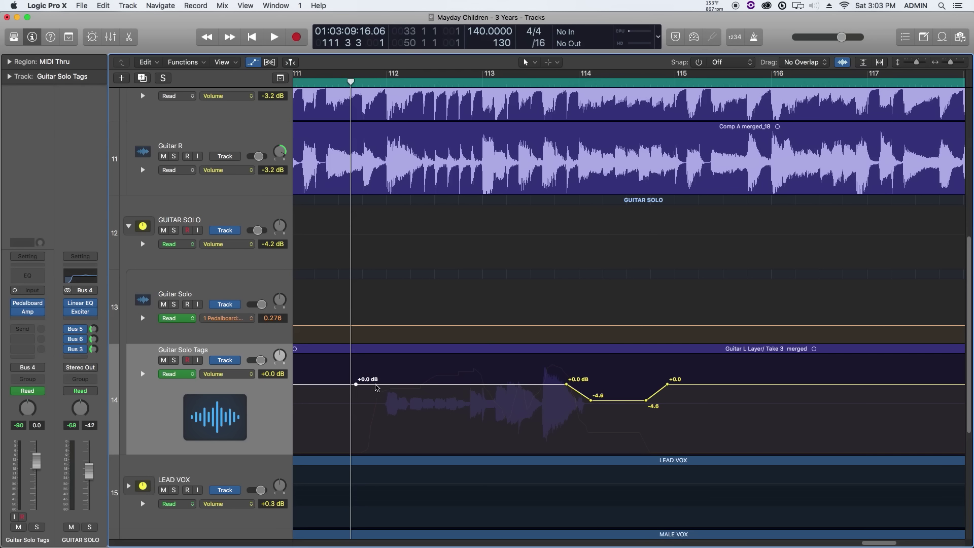
{"action": "left_click", "coordinate": [374, 384]}
{"action": "left_click", "coordinate": [495, 384]}
{"action": "left_click", "coordinate": [482, 384]}
{"action": "left_click_drag", "start_coordinate": [431, 384], "coordinate": [431, 373]}
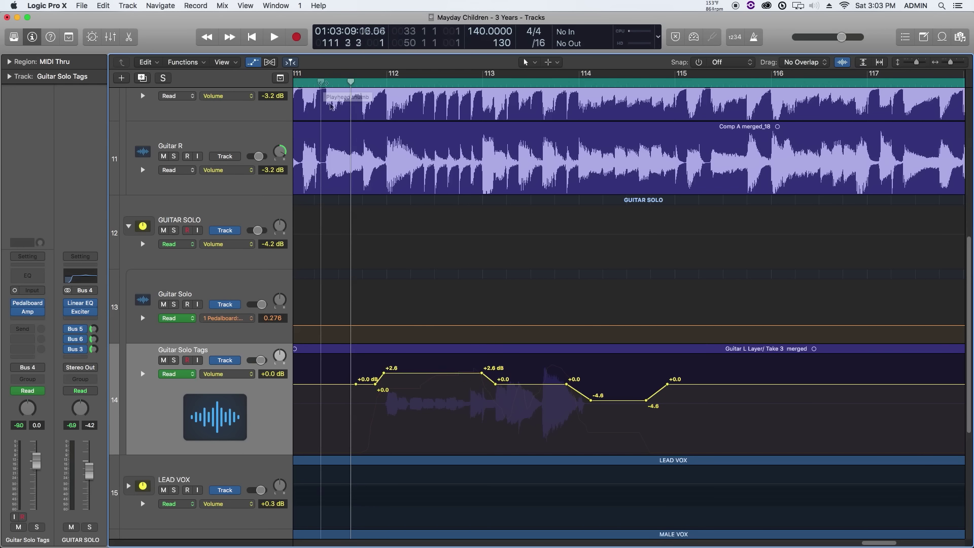
Step: Play from bar 111 into bar 113 and lower the end of the Guitar Solo Tags volume boost to +1.5 dB just before bar 113
{"action": "left_click", "coordinate": [321, 82]}
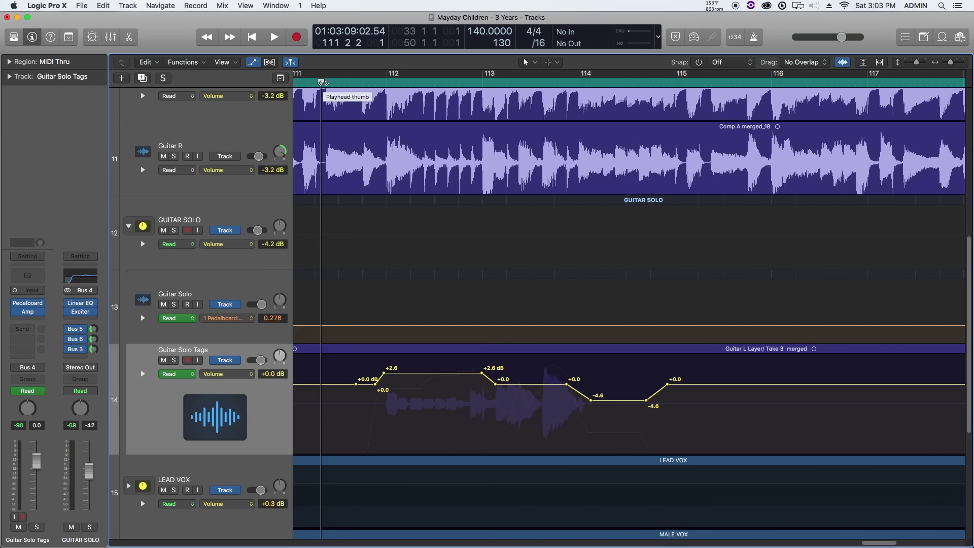
{"action": "key", "text": "space"}
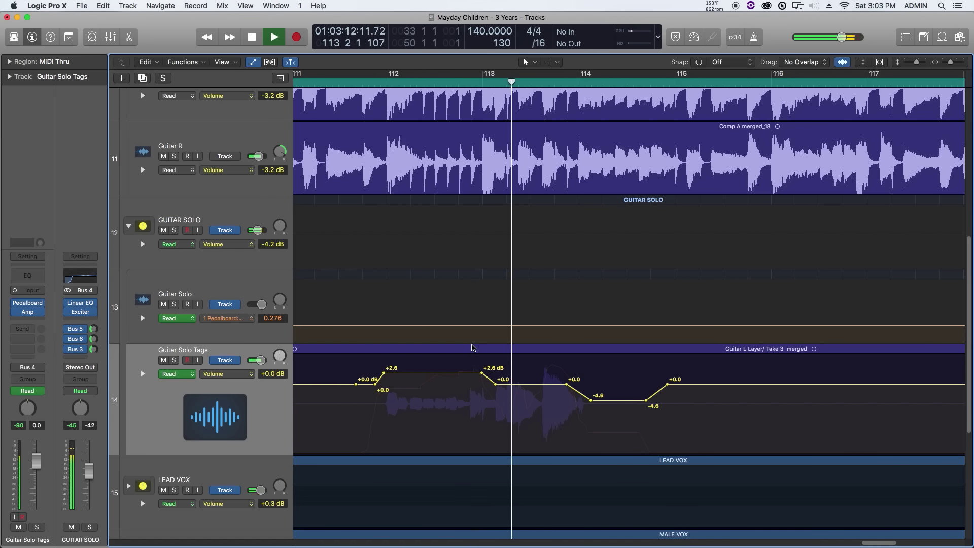
{"action": "key", "text": "space"}
{"action": "left_click_drag", "start_coordinate": [481, 373], "coordinate": [472, 378]}
Step: Replay the phrase into bar 115 and raise the Guitar Solo Tags volume between bars 113 and 114 to +0.7 dB
{"action": "left_click", "coordinate": [341, 82]}
{"action": "key", "text": "space"}
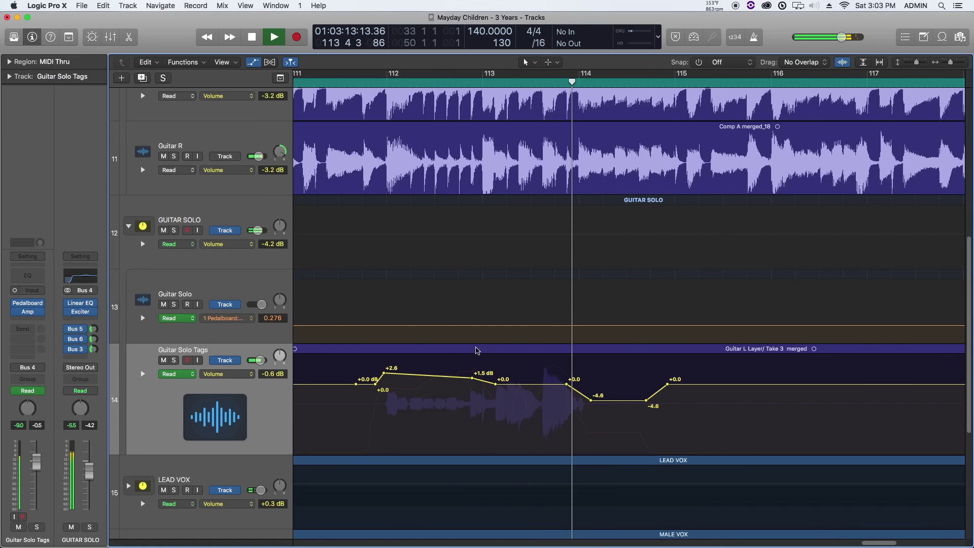
{"action": "left_click_drag", "start_coordinate": [552, 387], "coordinate": [552, 384]}
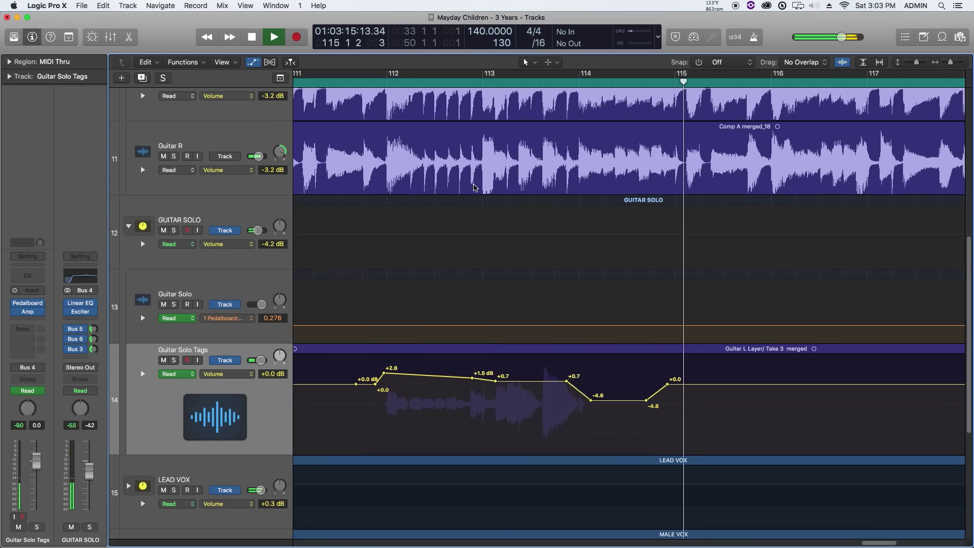
{"action": "key", "text": "space"}
Step: Add two volume points at 0.0 dB on Guitar Solo Tags between bars 124 and 125, ahead of the final guitar tag
{"action": "key", "text": "super+Left"}
{"action": "key", "text": "super+Left"}
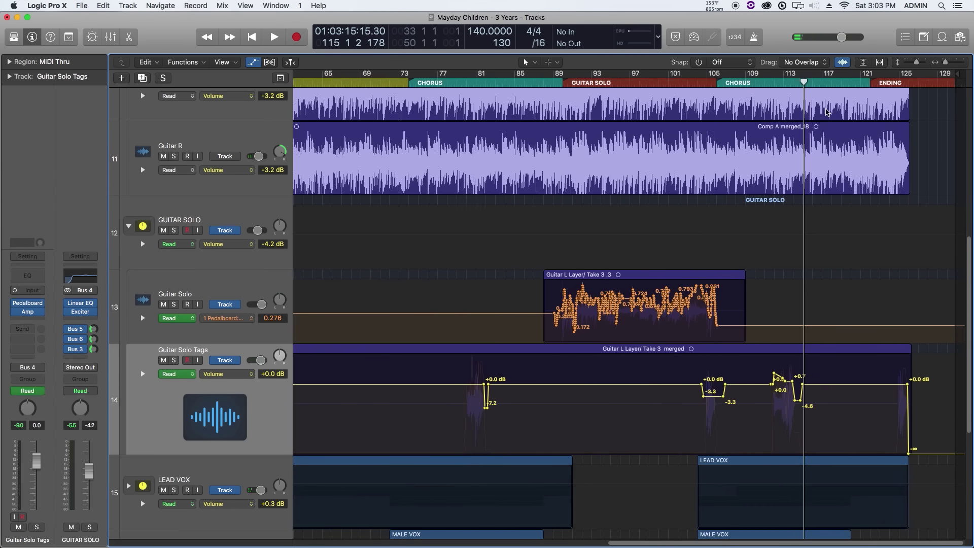
{"action": "left_click", "coordinate": [908, 84]}
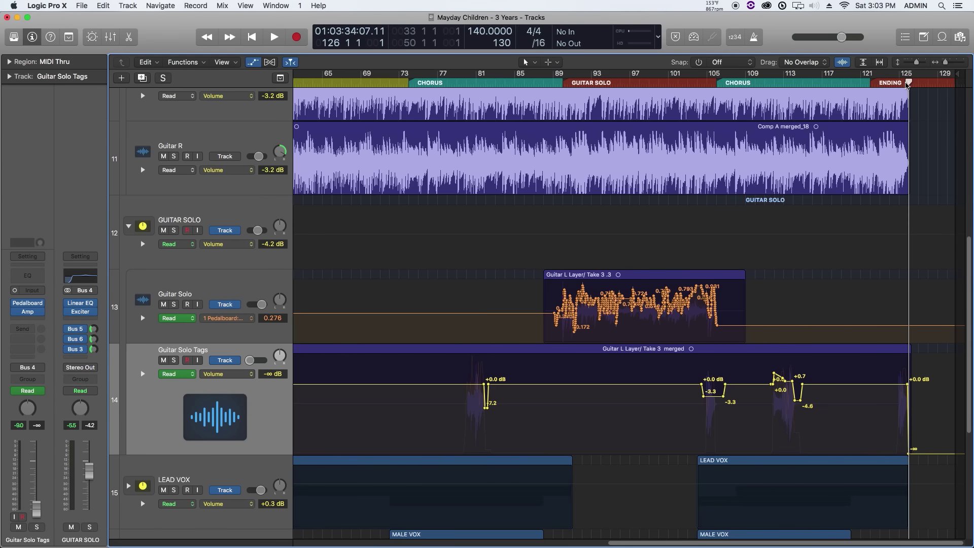
{"action": "key", "text": "super+Right"}
{"action": "key", "text": "super+Right"}
{"action": "key", "text": "super+Right"}
{"action": "key", "text": "super+Right"}
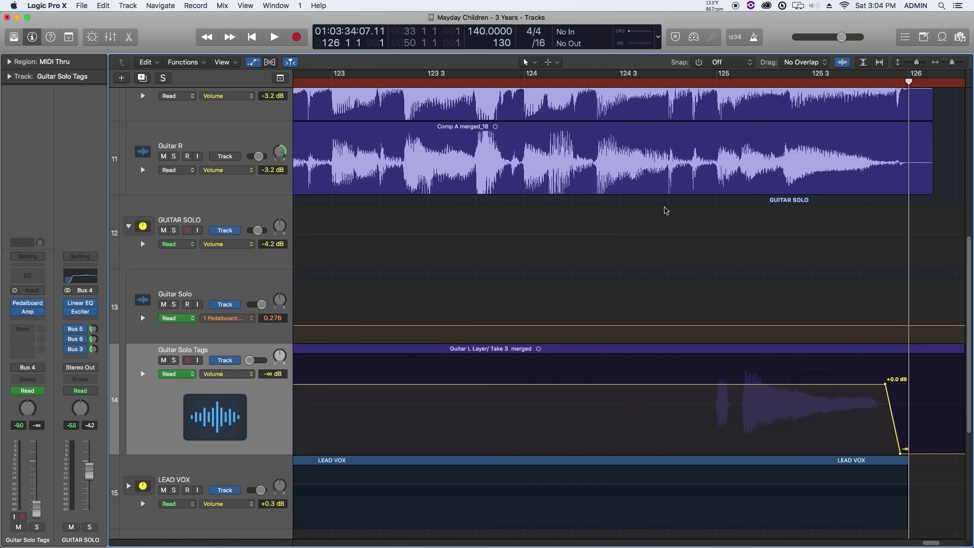
{"action": "left_click", "coordinate": [600, 384]}
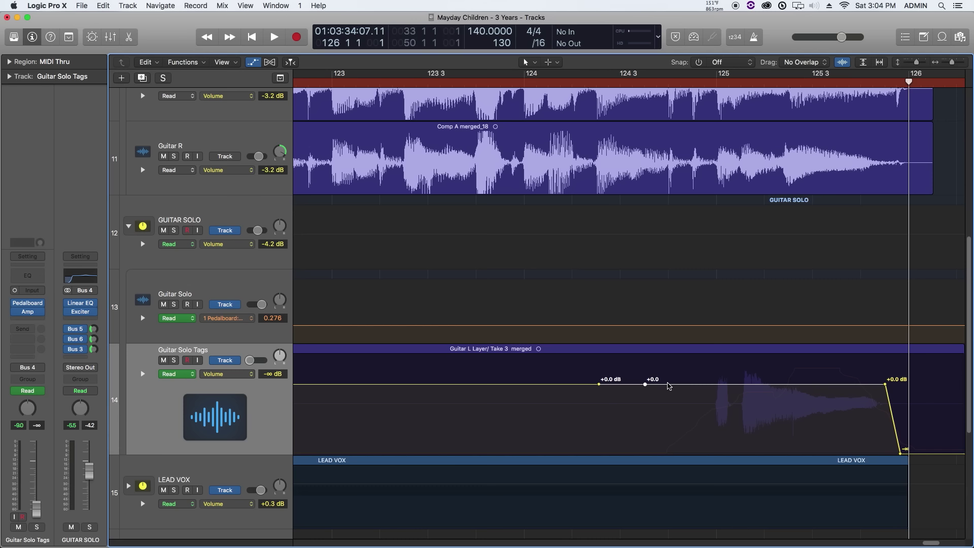
Step: Play the ending from the middle of bar 124 and lower the final guitar tag's volume to -2.1 dB
{"action": "left_click", "coordinate": [630, 82]}
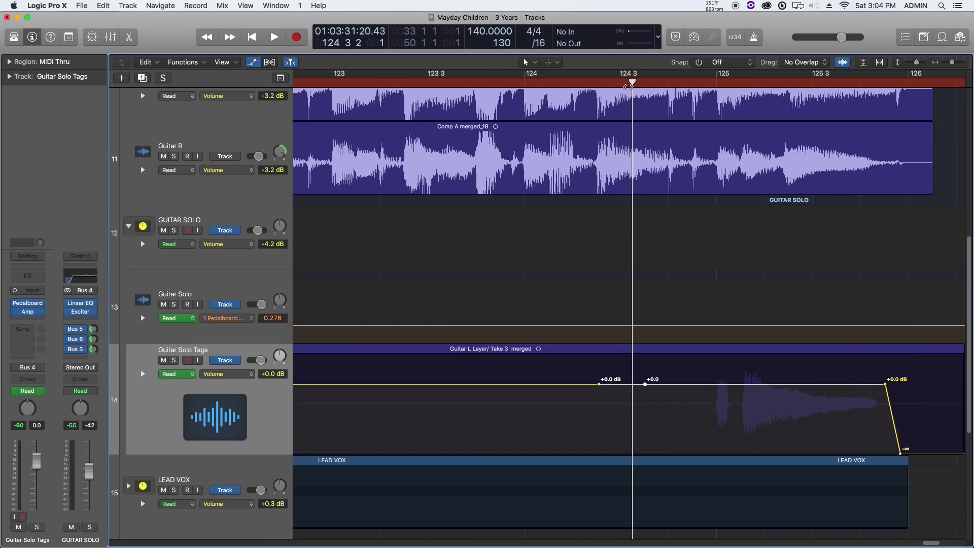
{"action": "key", "text": "space"}
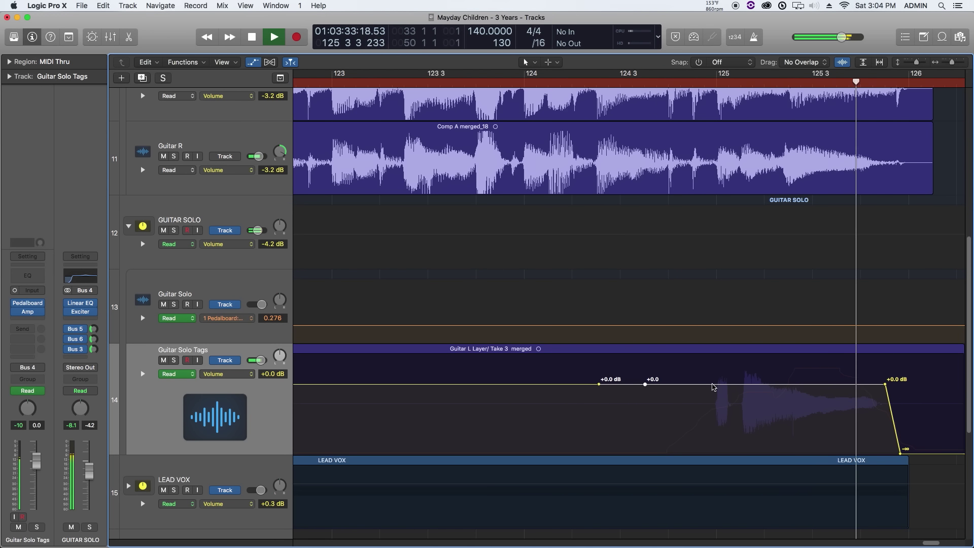
{"action": "key", "text": "space"}
{"action": "left_click_drag", "start_coordinate": [713, 386], "coordinate": [713, 394]}
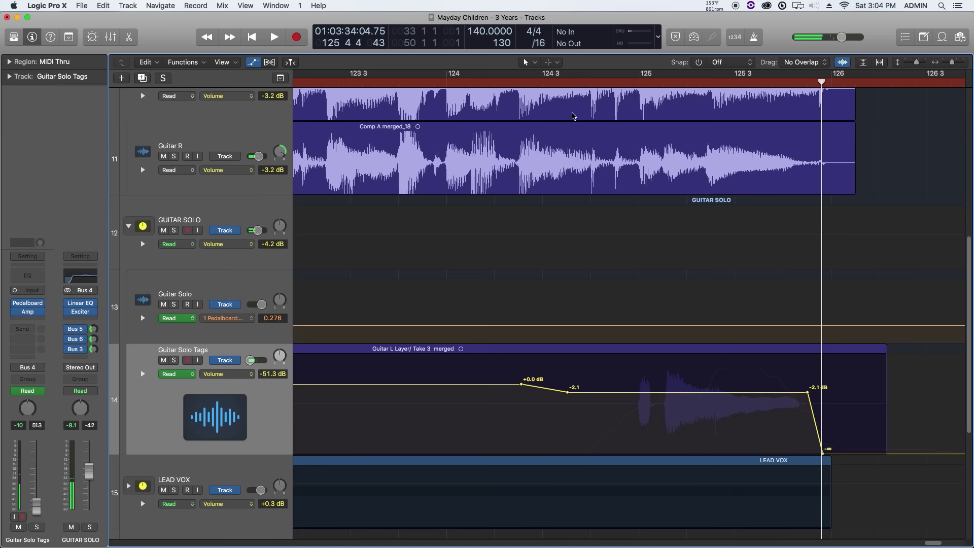
Step: Replay the ending, set the final guitar tag's volume to -1.1 dB, and listen through bar 126
{"action": "left_click", "coordinate": [552, 87]}
{"action": "key", "text": "space"}
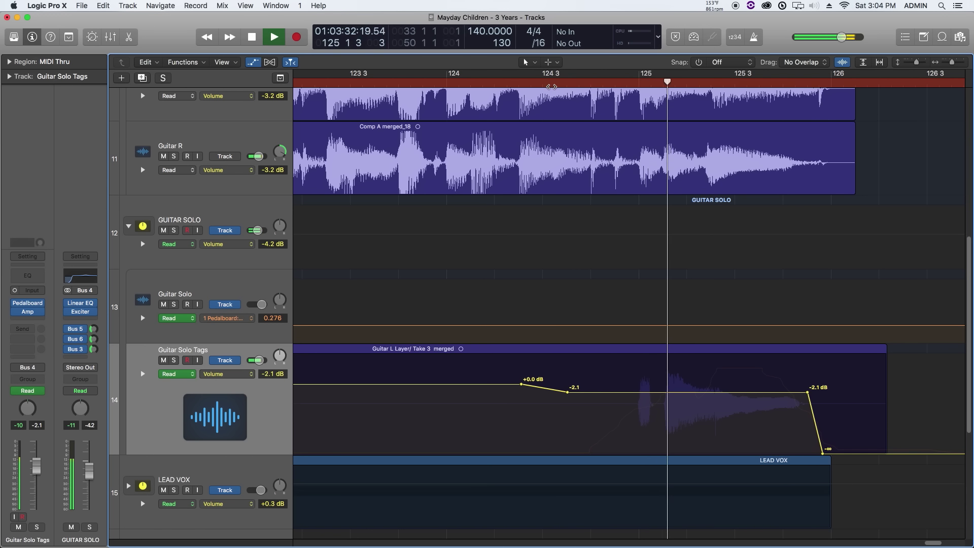
{"action": "key", "text": "space"}
{"action": "left_click_drag", "start_coordinate": [619, 392], "coordinate": [620, 387]}
{"action": "left_click", "coordinate": [604, 82]}
{"action": "key", "text": "space"}
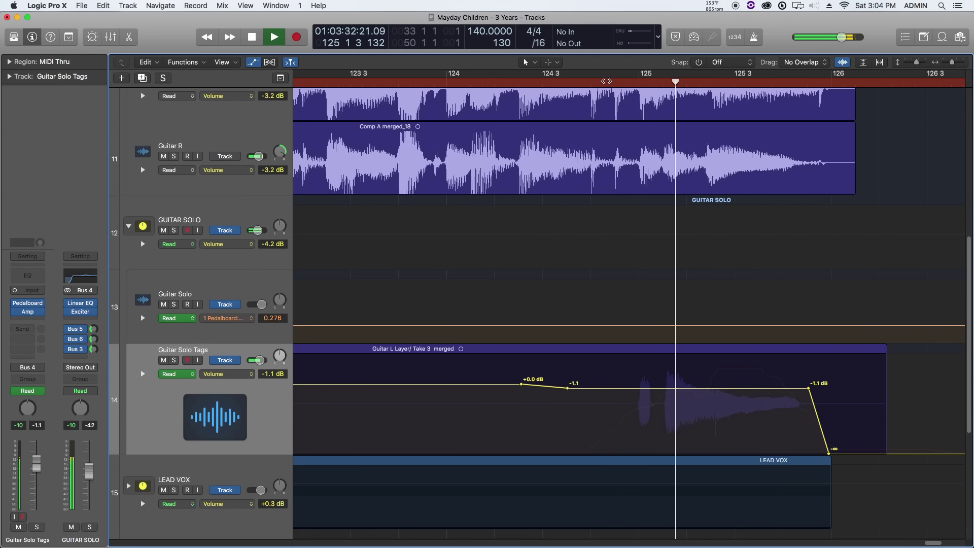
{"action": "key", "text": "space"}
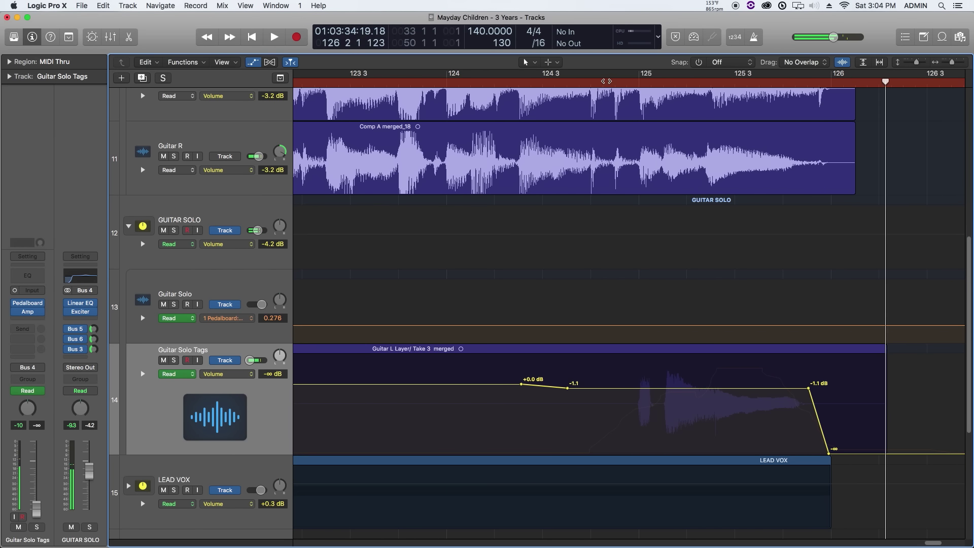
Step: Hide the automation, fit the whole song in view, and collapse the GUITAR SOLO track stack
{"action": "key", "text": "a"}
{"action": "key", "text": "z"}
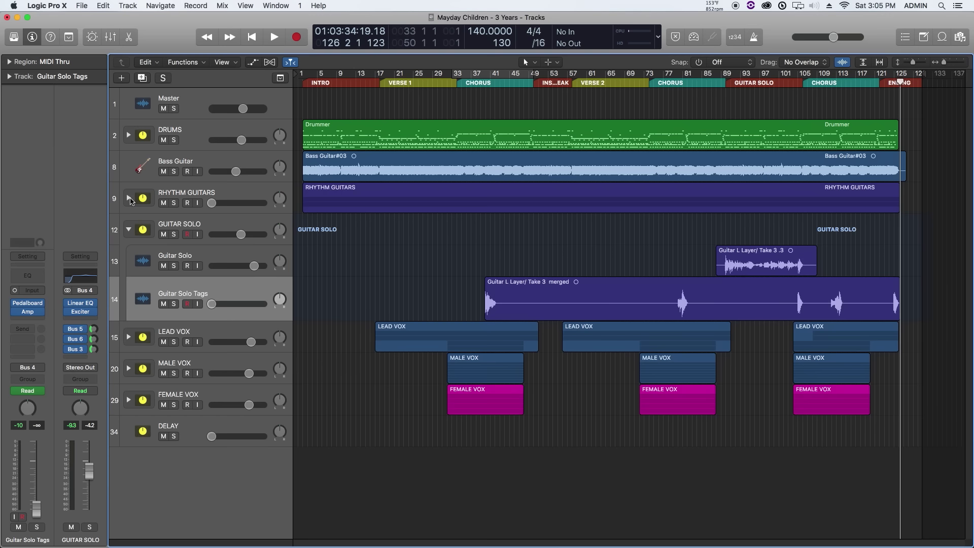
{"action": "left_click", "coordinate": [129, 229]}
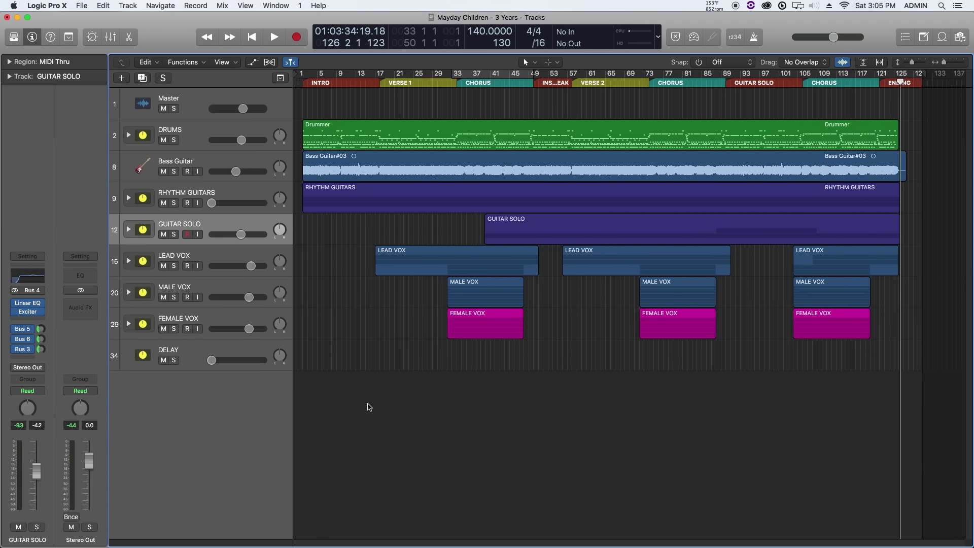
Step: Open the mixer, enlarge it to show the full channel strips, and place the playhead at the start of Verse 1
{"action": "key", "text": "x"}
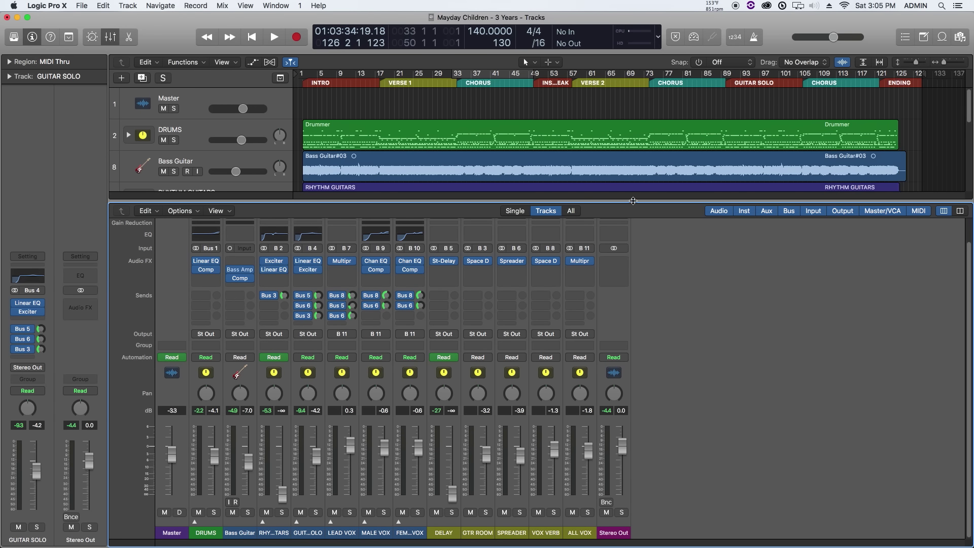
{"action": "left_click_drag", "start_coordinate": [632, 207], "coordinate": [632, 184]}
{"action": "left_click", "coordinate": [380, 82]}
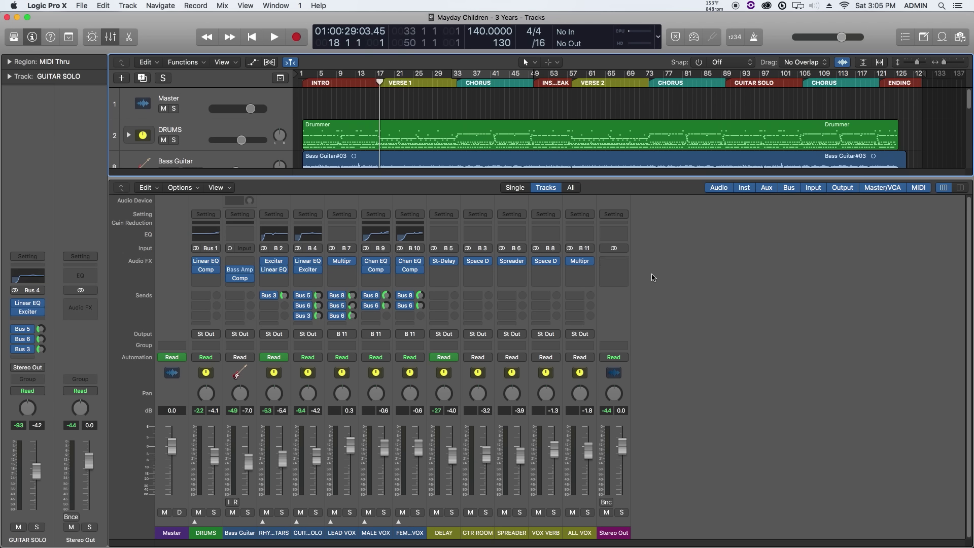
Step: Insert a stereo Linear Phase EQ as the first effect on the Stereo Out channel and centre its window
{"action": "left_click", "coordinate": [623, 265]}
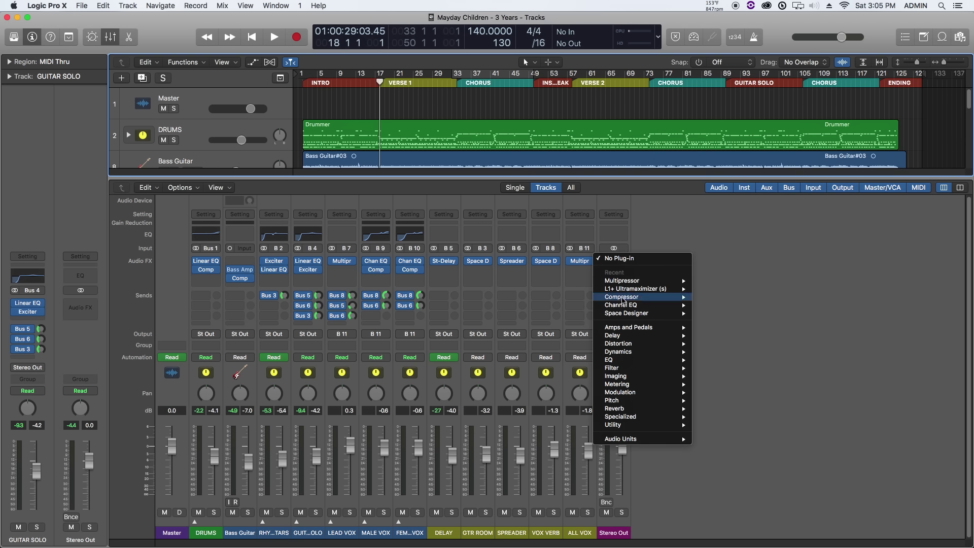
{"action": "mouse_move", "coordinate": [618, 361]}
{"action": "mouse_move", "coordinate": [716, 363]}
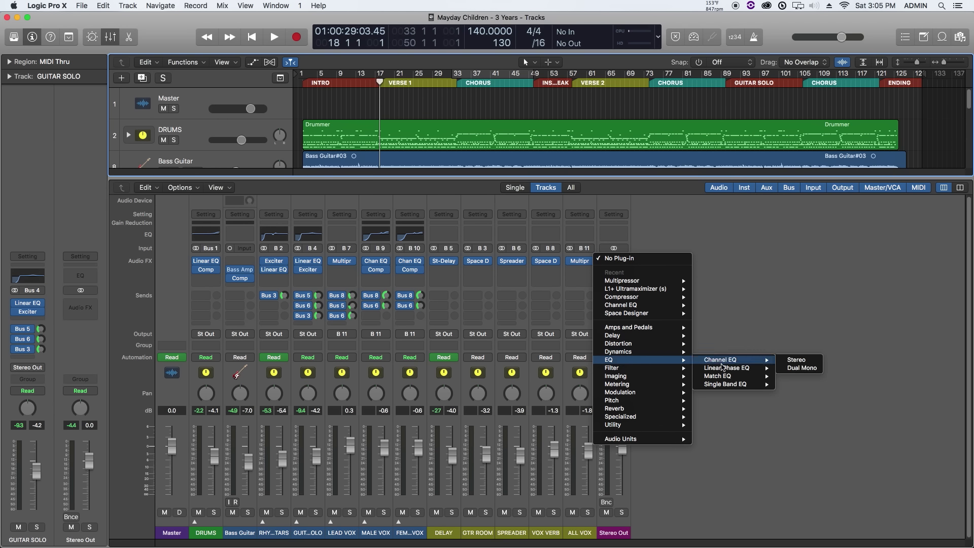
{"action": "left_click", "coordinate": [796, 368]}
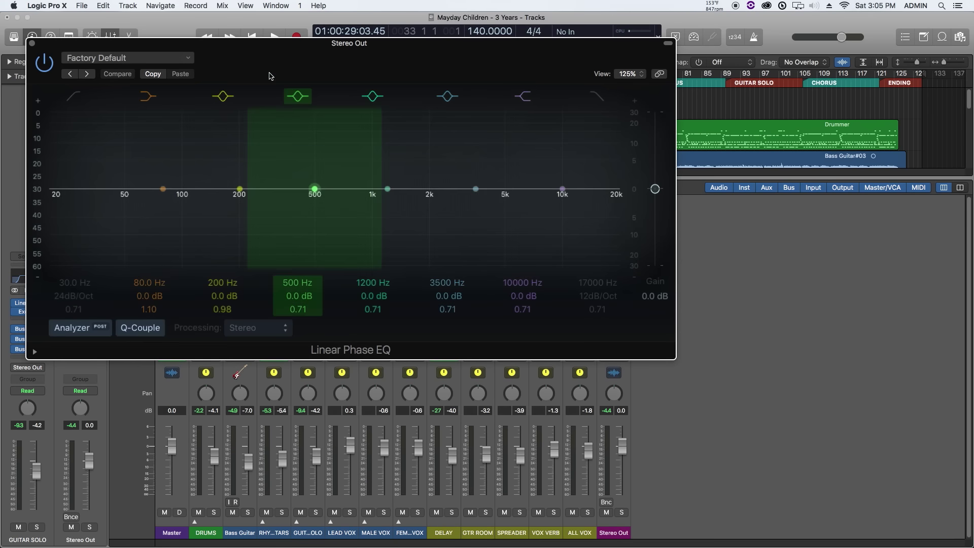
{"action": "left_click_drag", "start_coordinate": [274, 61], "coordinate": [418, 139]}
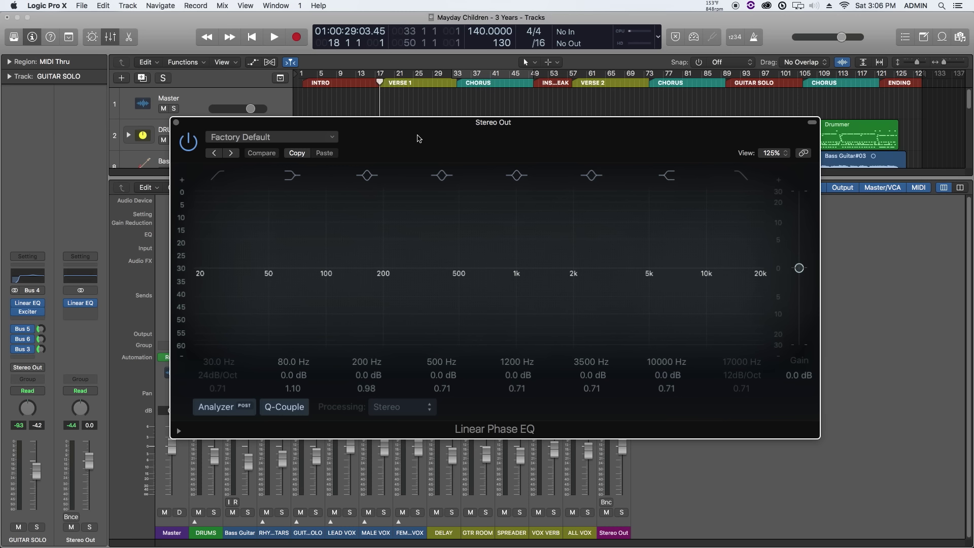
Step: Enable the low-cut band of the Stereo Out Linear Phase EQ and set its frequency to 25 Hz
{"action": "left_click", "coordinate": [259, 333]}
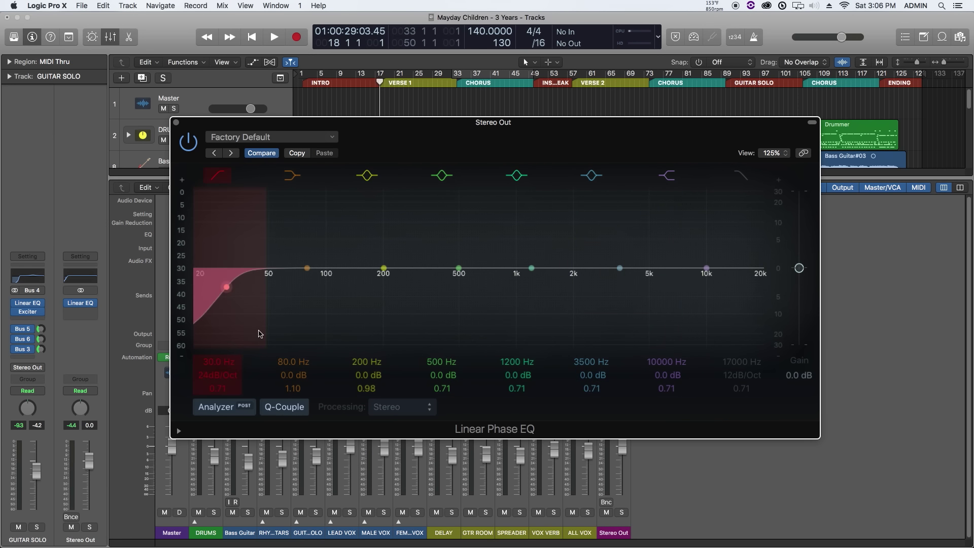
{"action": "double_click", "coordinate": [215, 362]}
{"action": "type", "text": "25"}
{"action": "key", "text": "Return"}
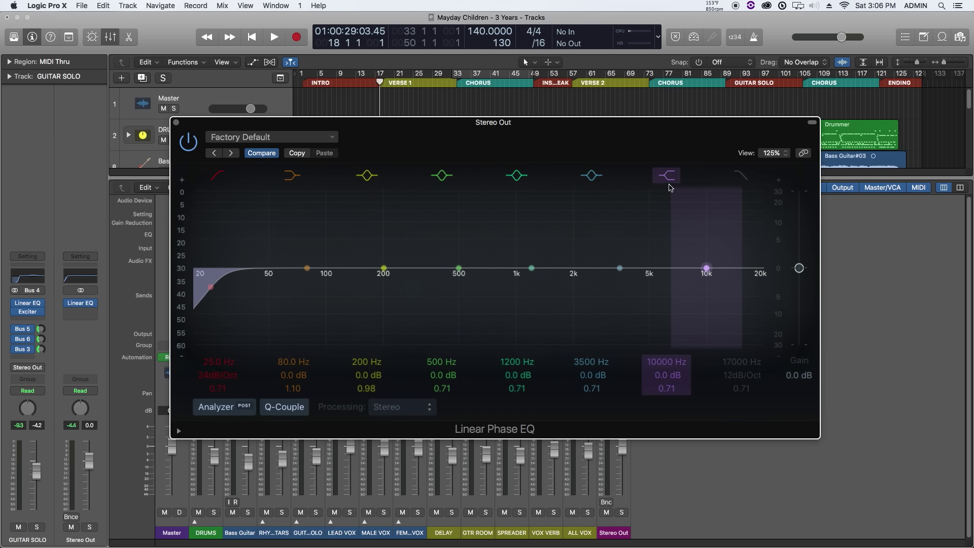
Step: Set the EQ's high shelf to +1.5 dB at 6700 Hz, and play the start of Verse 1 to check the output
{"action": "double_click", "coordinate": [668, 375]}
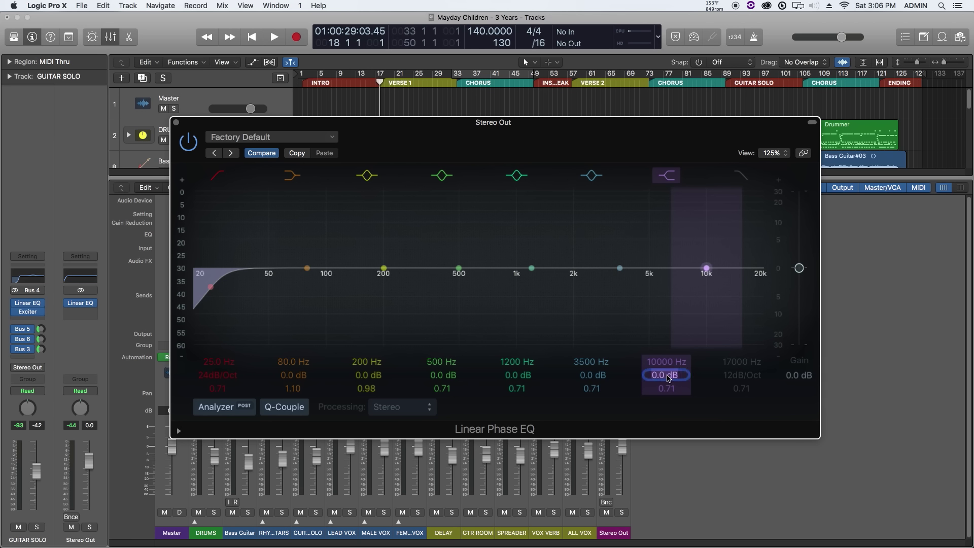
{"action": "type", "text": "1.5"}
{"action": "key", "text": "Return"}
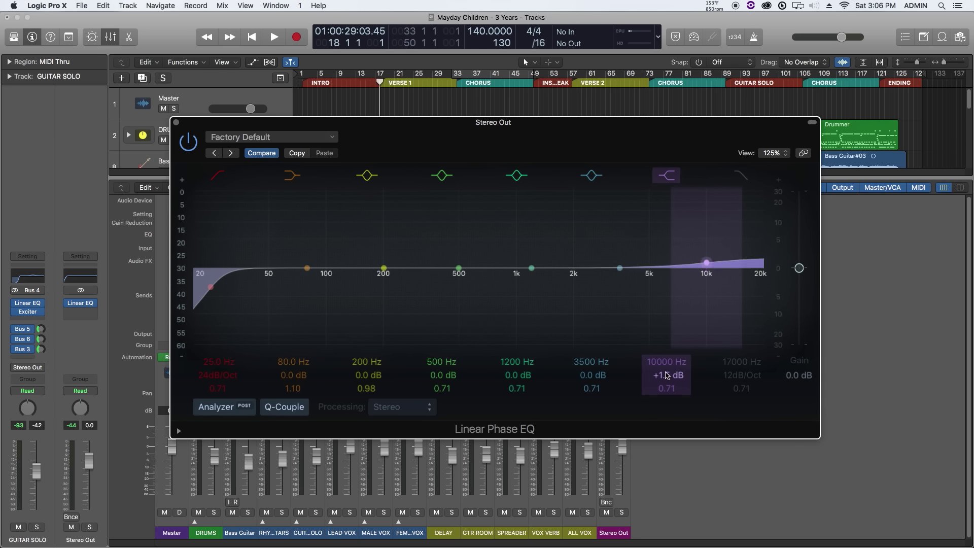
{"action": "left_click_drag", "start_coordinate": [667, 362], "coordinate": [667, 378]}
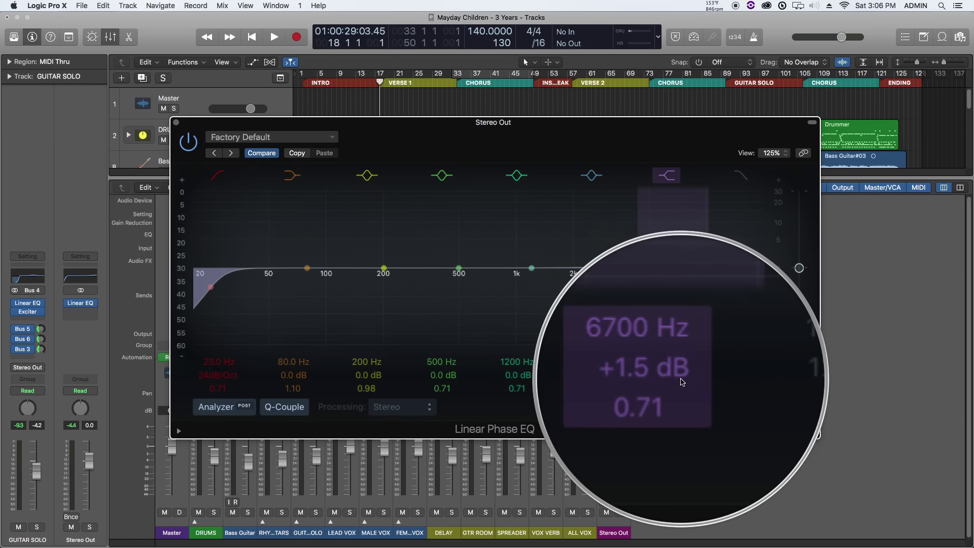
{"action": "left_click", "coordinate": [176, 123]}
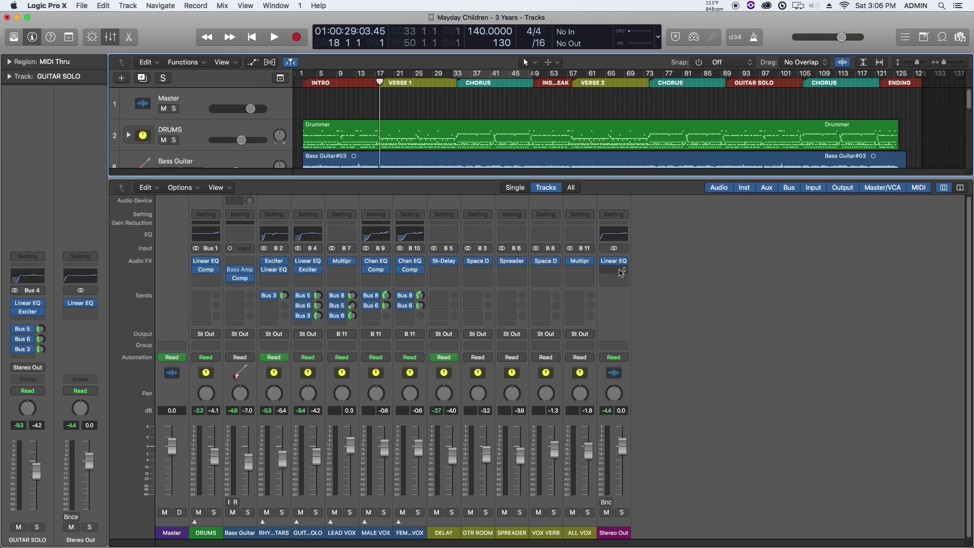
{"action": "key", "text": "space"}
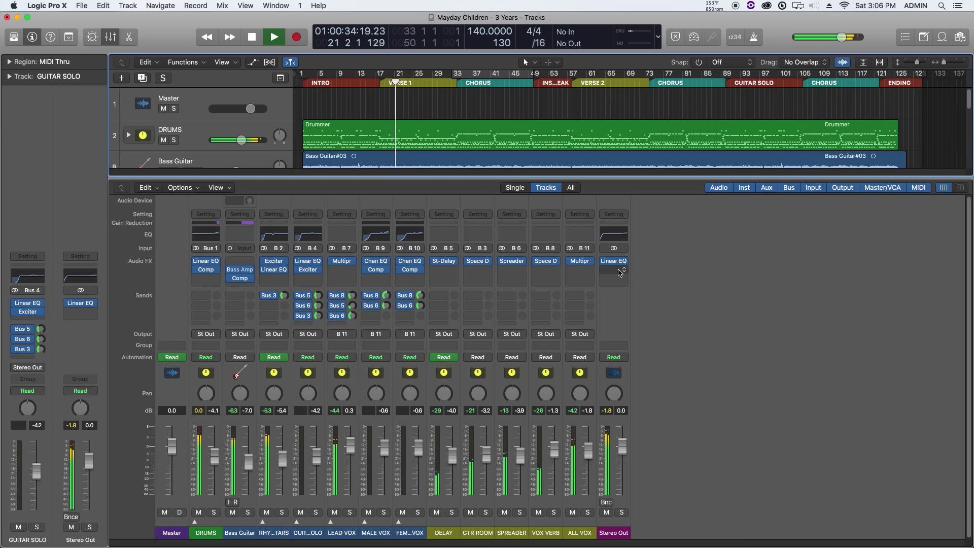
{"action": "key", "text": "space"}
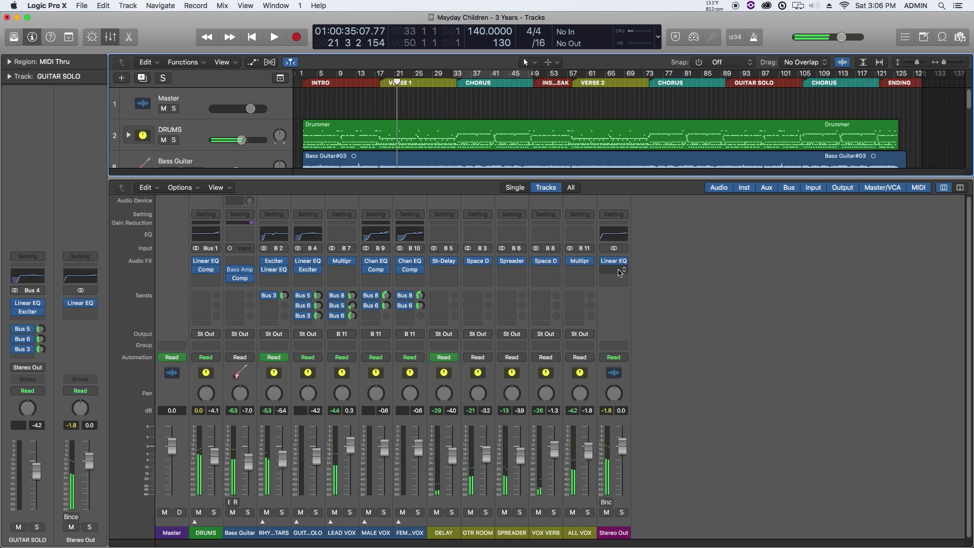
Step: Insert a Multipressor after the EQ on Stereo Out, and enlarge and centre its window at 174% view
{"action": "left_click", "coordinate": [619, 272]}
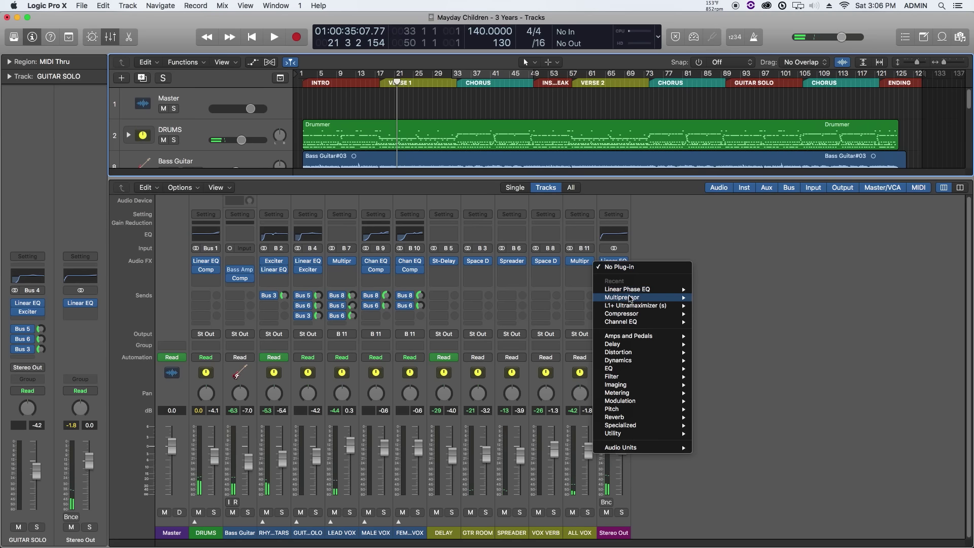
{"action": "mouse_move", "coordinate": [629, 298]}
{"action": "left_click", "coordinate": [711, 299]}
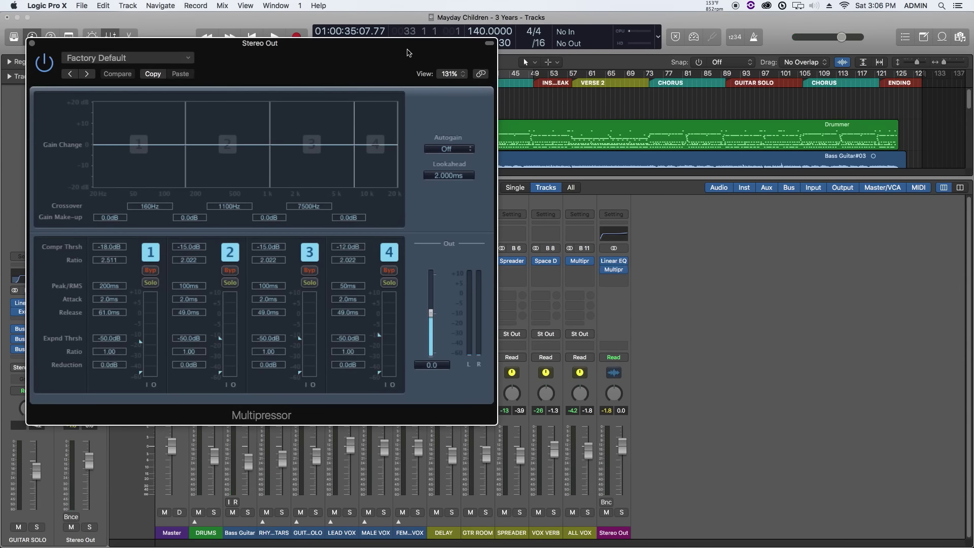
{"action": "left_click_drag", "start_coordinate": [408, 53], "coordinate": [443, 53]}
{"action": "left_click_drag", "start_coordinate": [534, 421], "coordinate": [689, 407]}
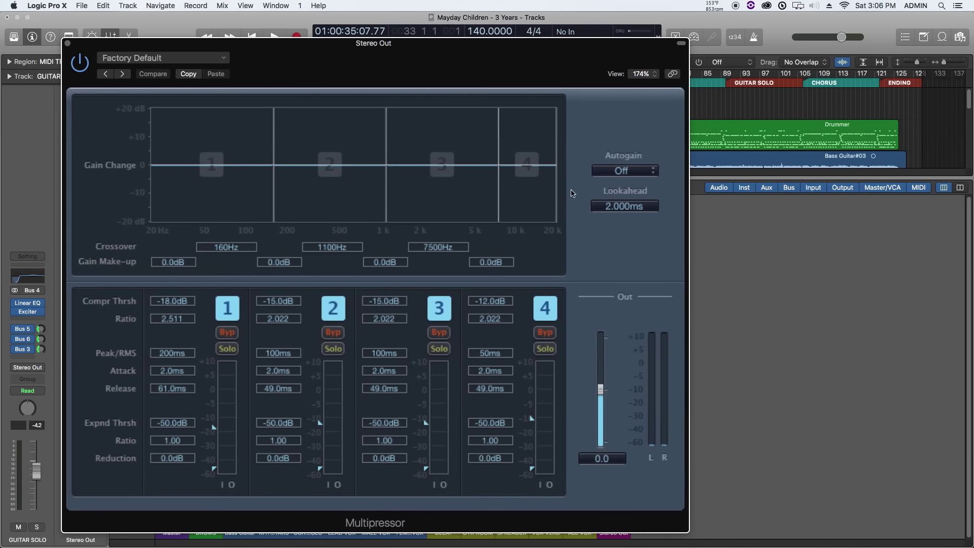
{"action": "left_click_drag", "start_coordinate": [462, 59], "coordinate": [600, 48]}
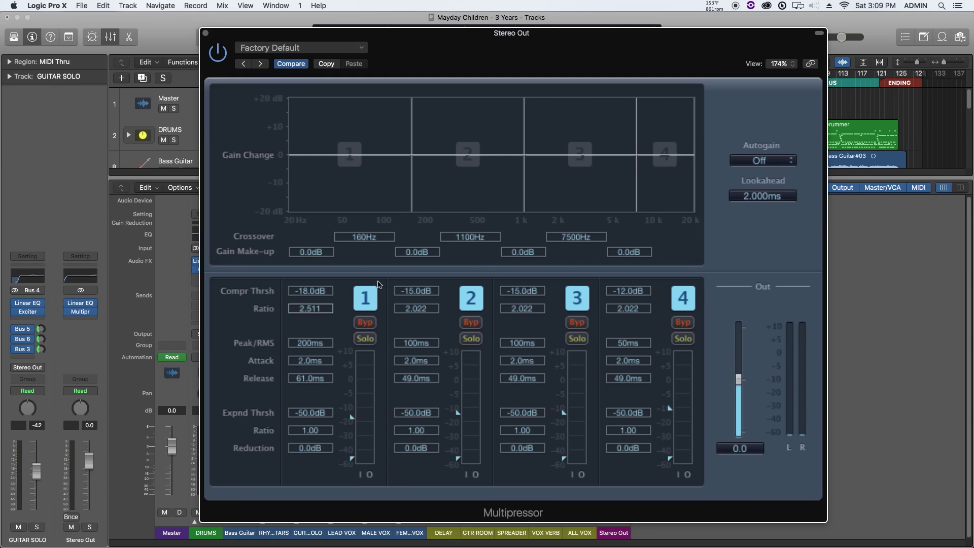
Step: Set band 1 of the Multipressor to a -25 dB compression threshold and a ratio of 5
{"action": "double_click", "coordinate": [316, 294]}
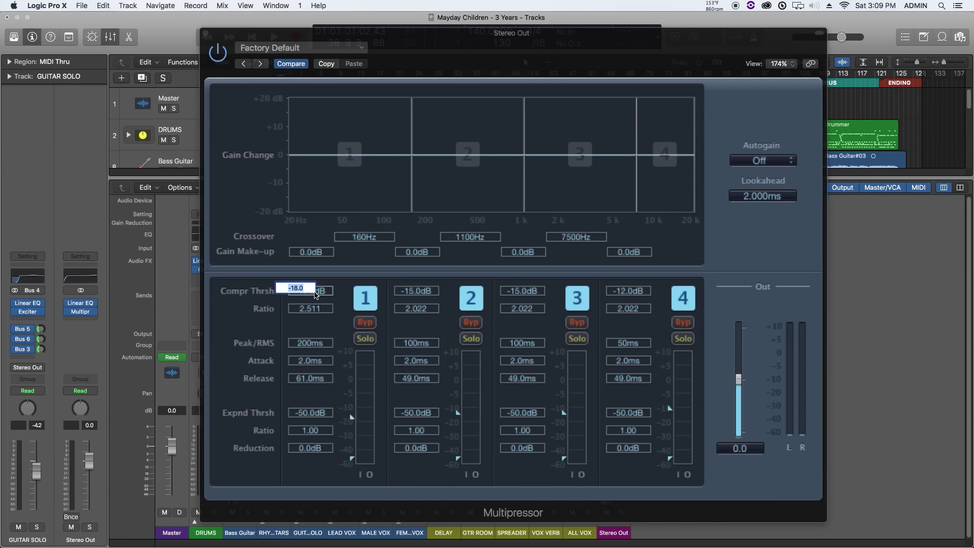
{"action": "type", "text": "-25"}
{"action": "key", "text": "Return"}
{"action": "double_click", "coordinate": [314, 307]}
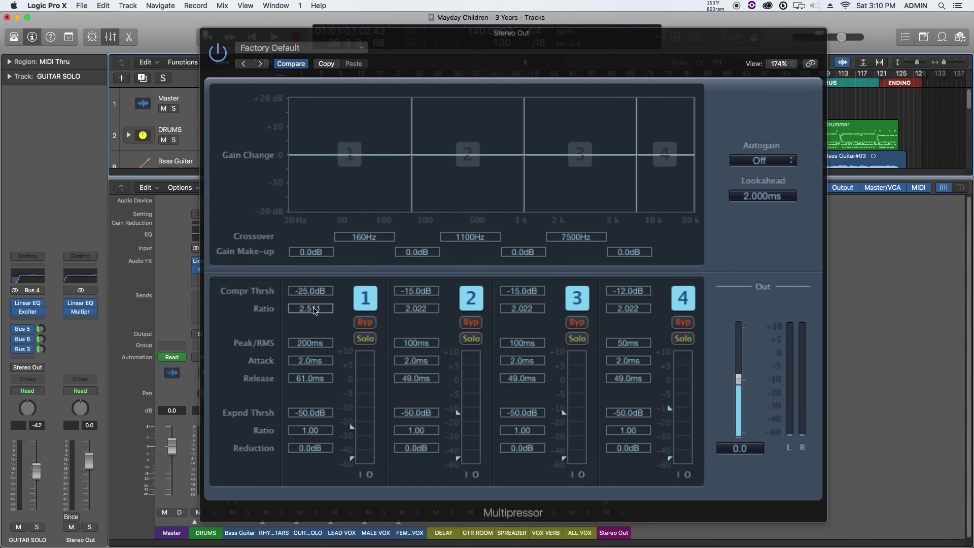
{"action": "type", "text": "5"}
{"action": "key", "text": "Return"}
Step: Set the compression thresholds of bands 2, 3 and 4 to -25 dB
{"action": "double_click", "coordinate": [411, 292]}
{"action": "type", "text": "-25"}
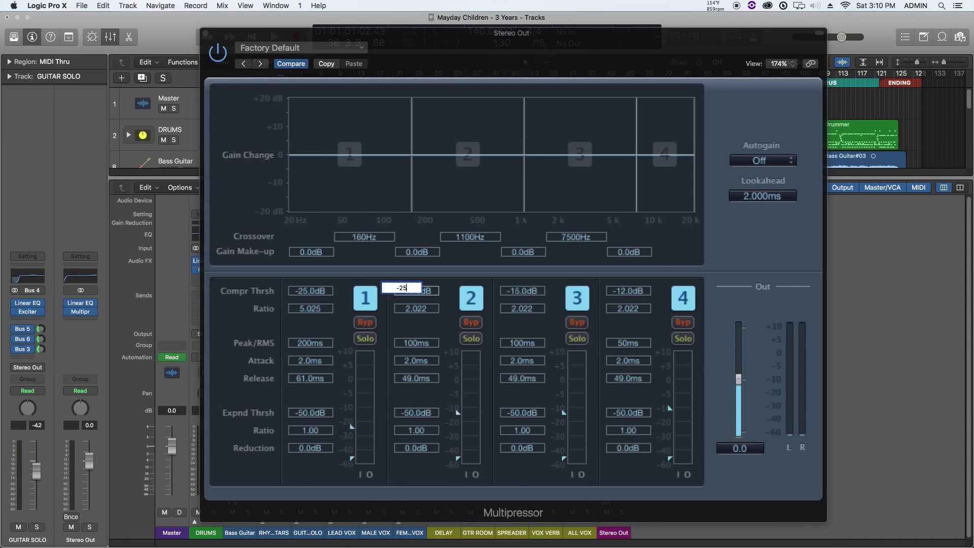
{"action": "key", "text": "Return"}
{"action": "double_click", "coordinate": [517, 291]}
{"action": "type", "text": "-2"}
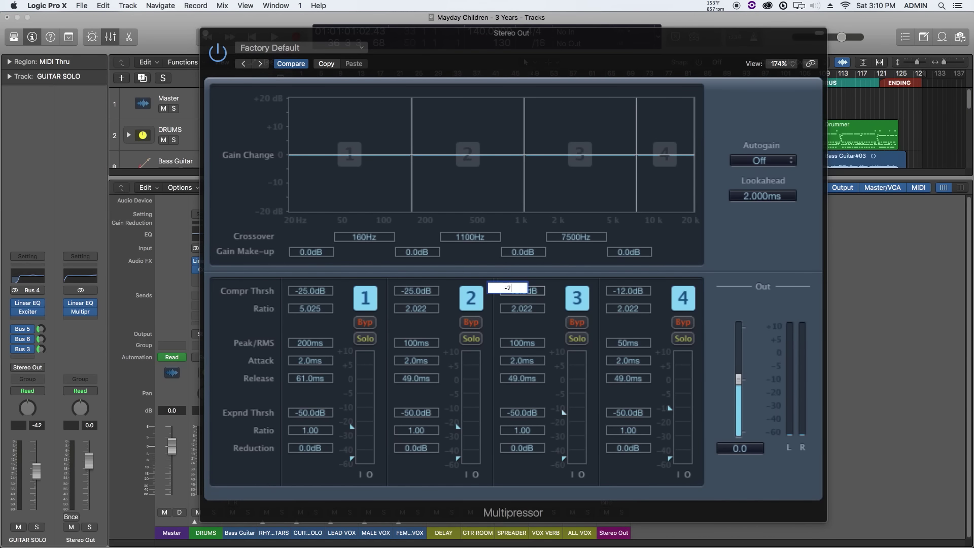
{"action": "type", "text": "5.0dB"}
{"action": "key", "text": "Return"}
{"action": "double_click", "coordinate": [615, 289]}
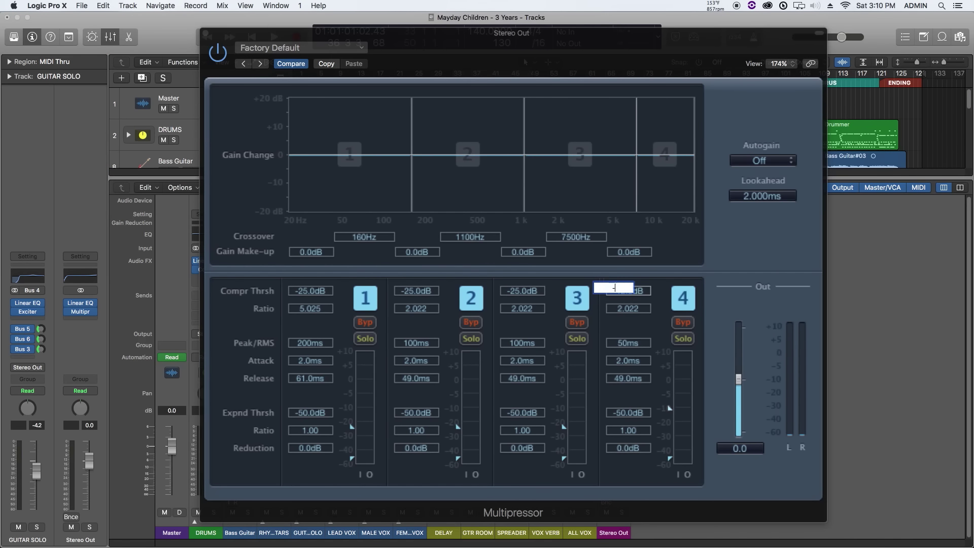
{"action": "type", "text": "-25"}
{"action": "key", "text": "Return"}
Step: Set the compression ratios of bands 4, 3 and 2 to 5
{"action": "double_click", "coordinate": [615, 307]}
{"action": "type", "text": "5"}
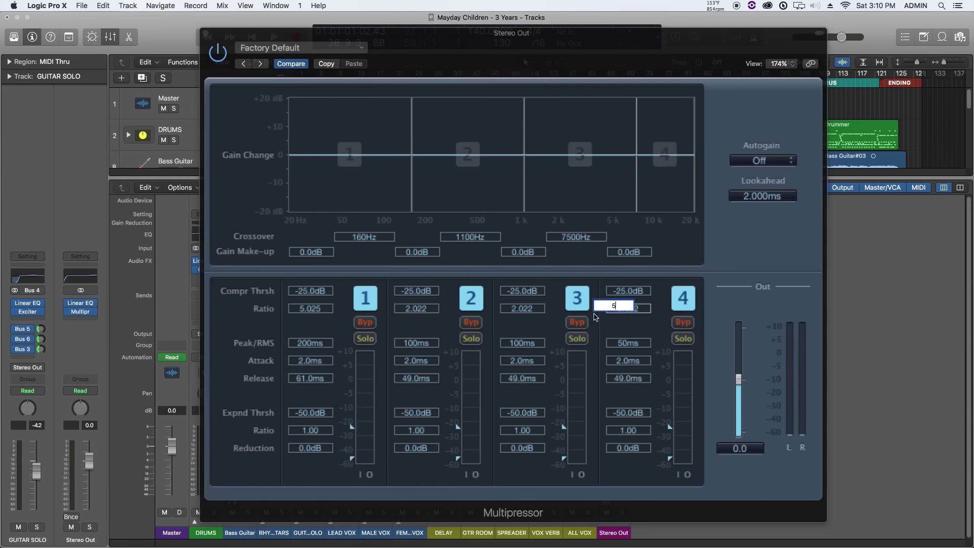
{"action": "key", "text": "Return"}
{"action": "double_click", "coordinate": [527, 310]}
{"action": "type", "text": "5"}
{"action": "key", "text": "Return"}
{"action": "double_click", "coordinate": [425, 310]}
{"action": "type", "text": "5"}
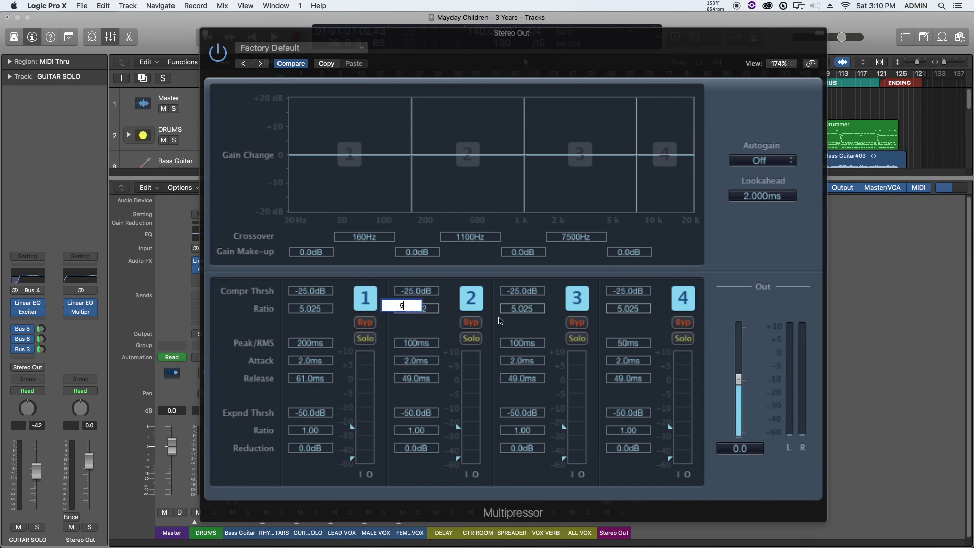
{"action": "key", "text": "Return"}
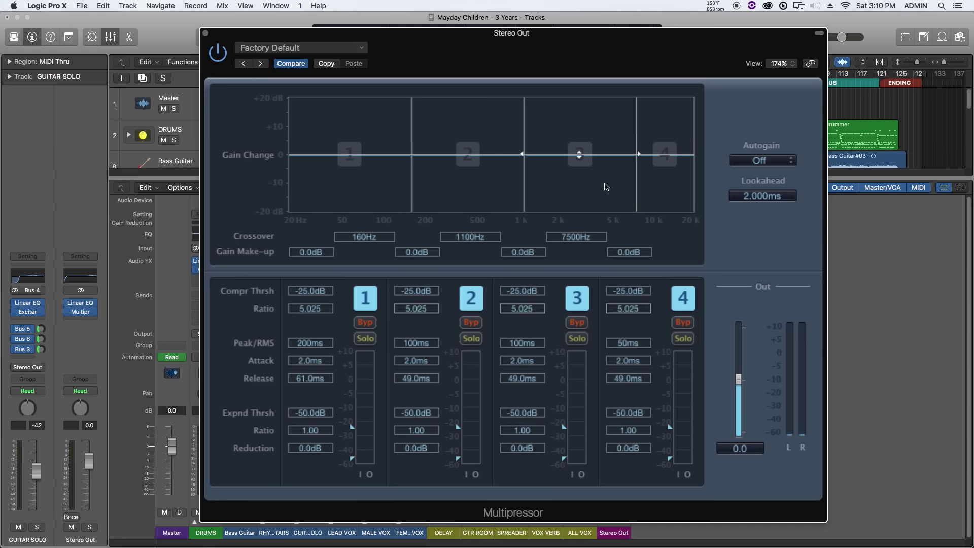
Step: Lower the three band crossovers to 140 Hz, 730 Hz and 5600 Hz
{"action": "left_click_drag", "start_coordinate": [411, 155], "coordinate": [410, 158]}
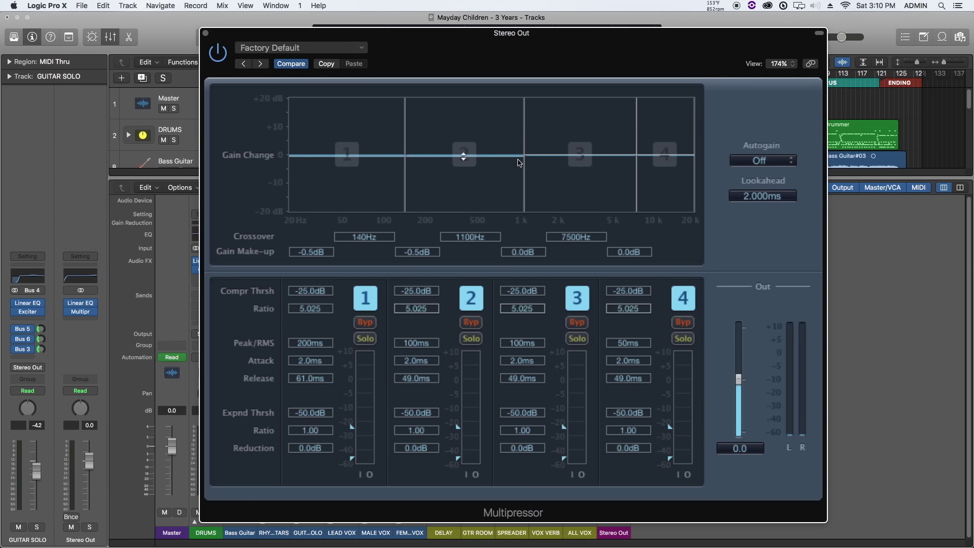
{"action": "left_click_drag", "start_coordinate": [524, 156], "coordinate": [501, 156]}
{"action": "left_click_drag", "start_coordinate": [637, 156], "coordinate": [621, 156]}
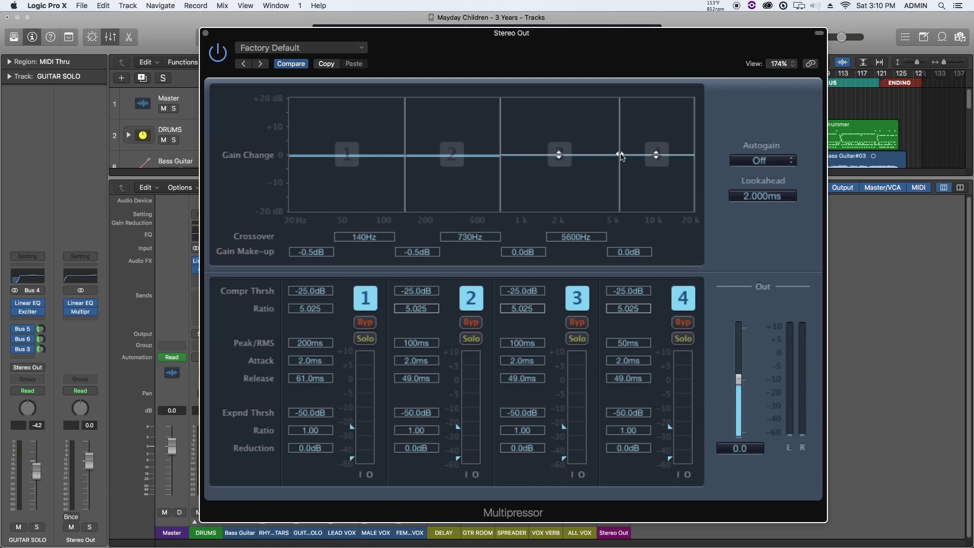
Step: Play the song and raise the gain make-up of bands 1 to 4 to 4.0, 4.0, 3.0 and 6.0 dB
{"action": "key", "text": "space"}
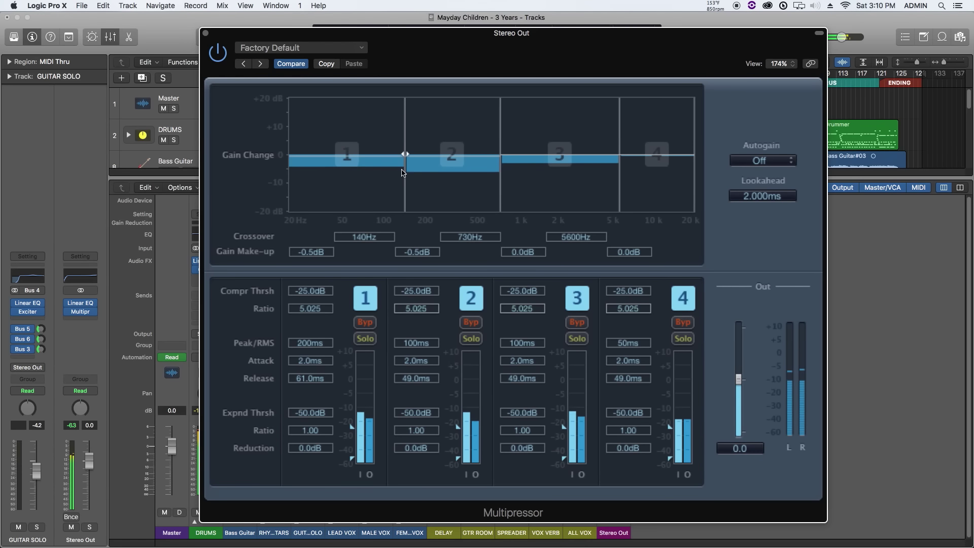
{"action": "left_click_drag", "start_coordinate": [390, 168], "coordinate": [385, 148]}
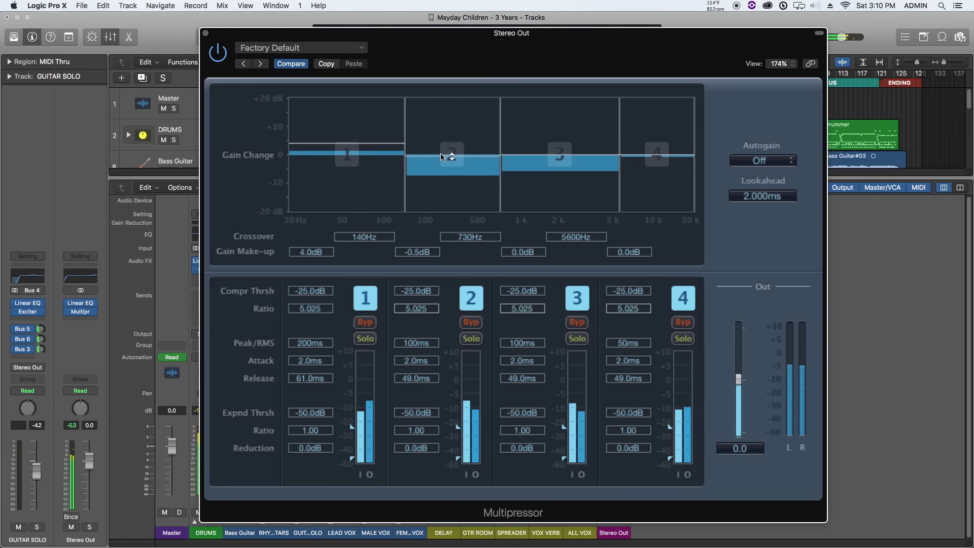
{"action": "left_click_drag", "start_coordinate": [450, 157], "coordinate": [452, 146]}
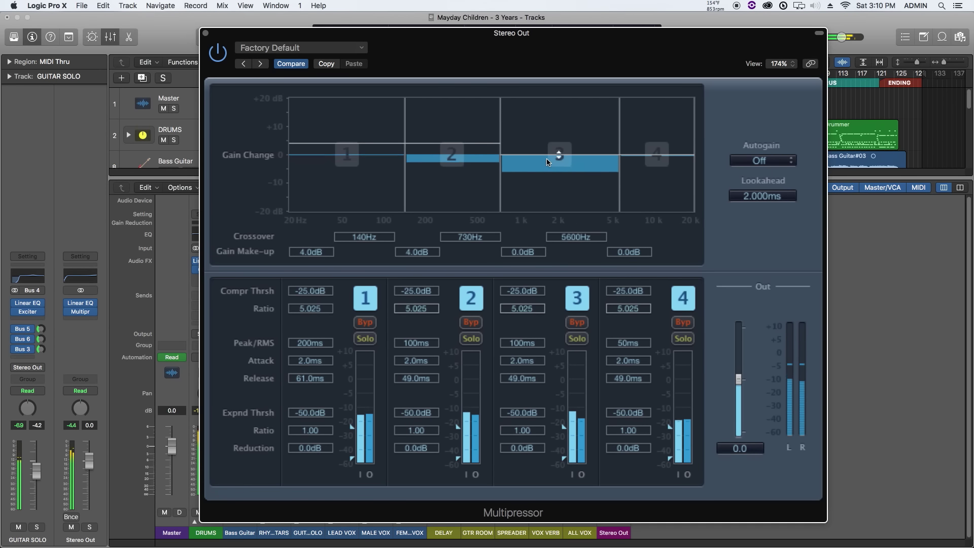
{"action": "left_click_drag", "start_coordinate": [546, 157], "coordinate": [548, 153]}
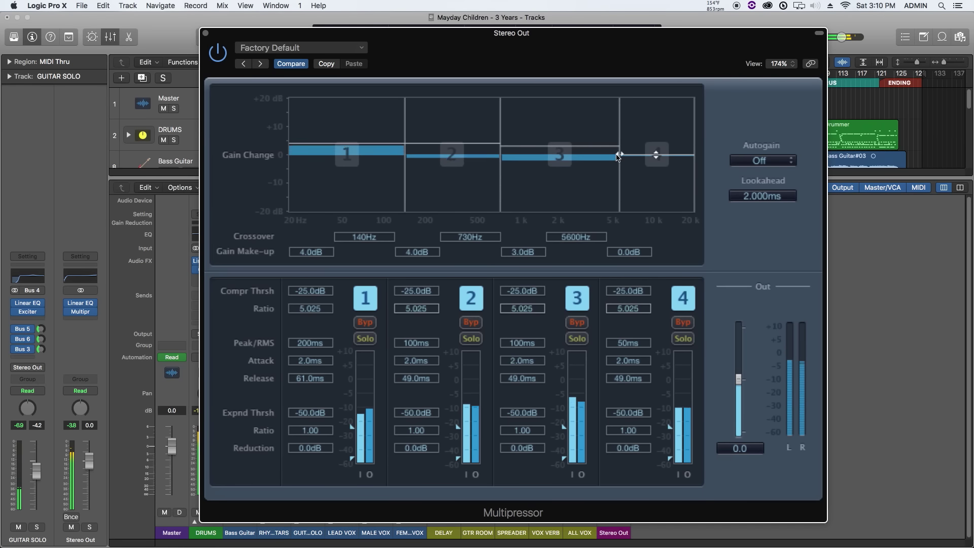
{"action": "left_click_drag", "start_coordinate": [652, 157], "coordinate": [649, 140]}
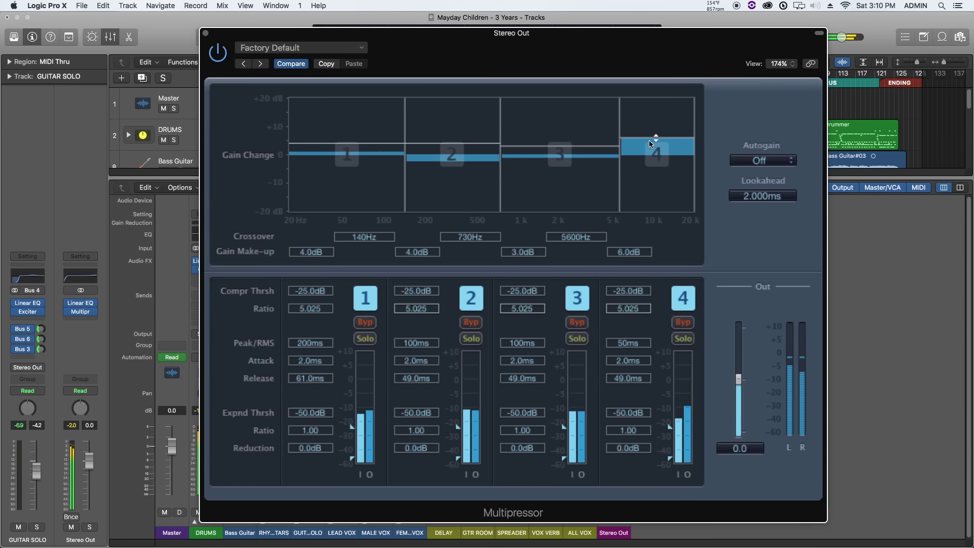
Step: Set the attack to 0 ms on bands 3 and 4, 18 ms on band 2 and 35 ms on band 1
{"action": "mouse_move", "coordinate": [522, 360]}
{"action": "left_mouse_down"}
{"action": "mouse_move", "coordinate": [525, 333]}
{"action": "mouse_move", "coordinate": [526, 365]}
{"action": "left_mouse_up"}
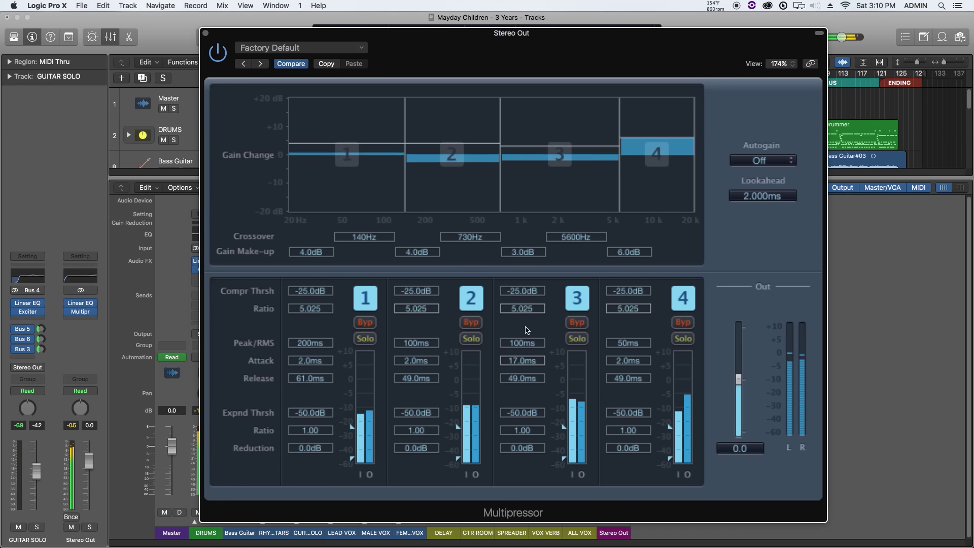
{"action": "left_click_drag", "start_coordinate": [624, 362], "coordinate": [609, 406]}
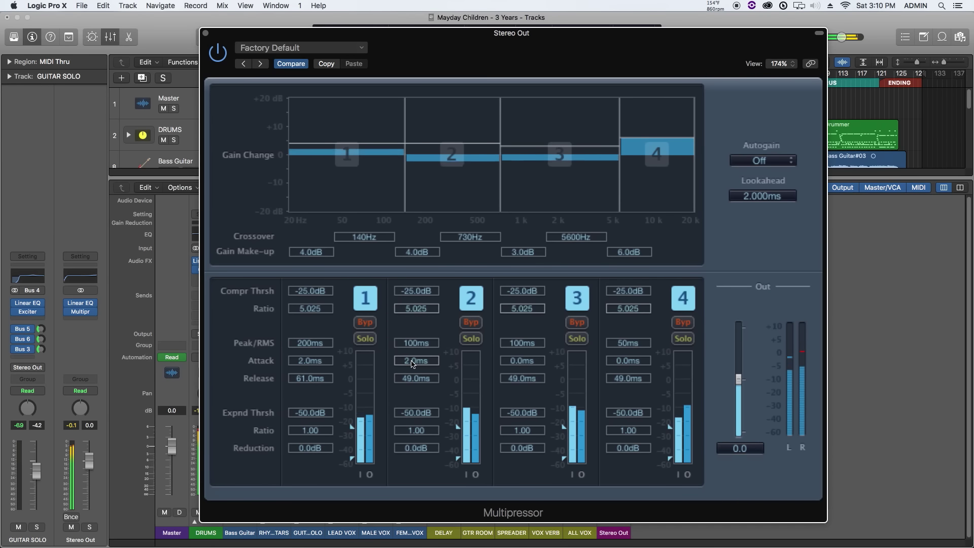
{"action": "left_click_drag", "start_coordinate": [412, 363], "coordinate": [432, 306]}
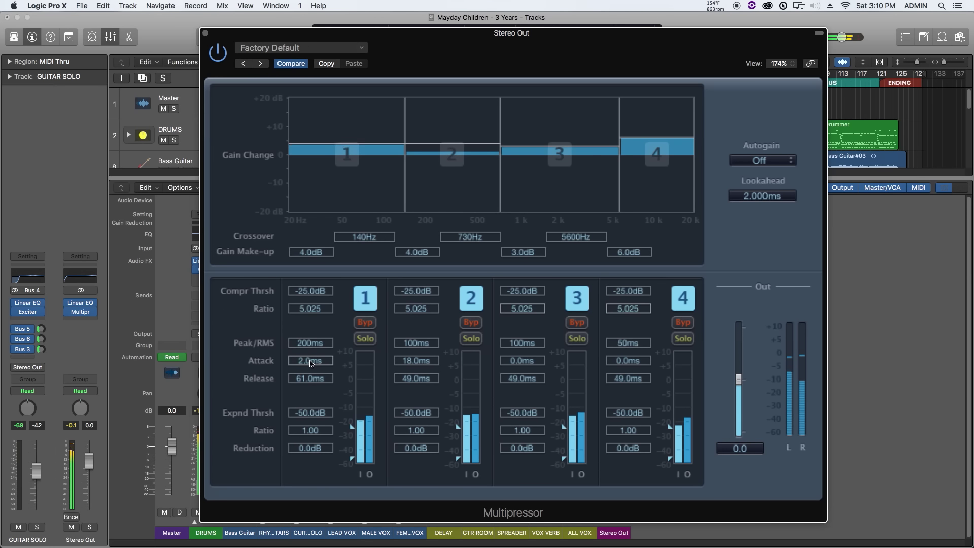
{"action": "left_click_drag", "start_coordinate": [311, 363], "coordinate": [319, 310]}
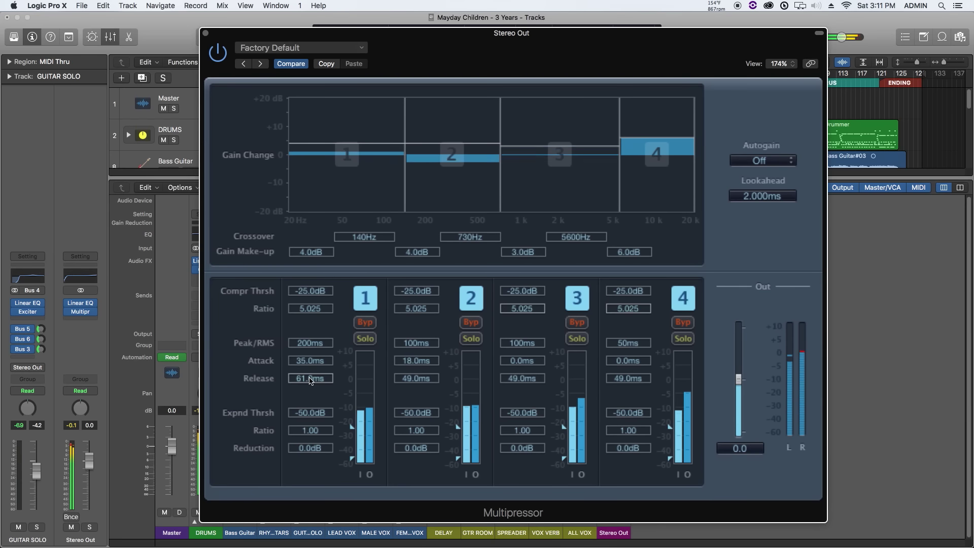
Step: Shorten the releases of bands 1 to 4 to 32, 16, 23 and 46 ms
{"action": "left_click_drag", "start_coordinate": [311, 381], "coordinate": [310, 398]}
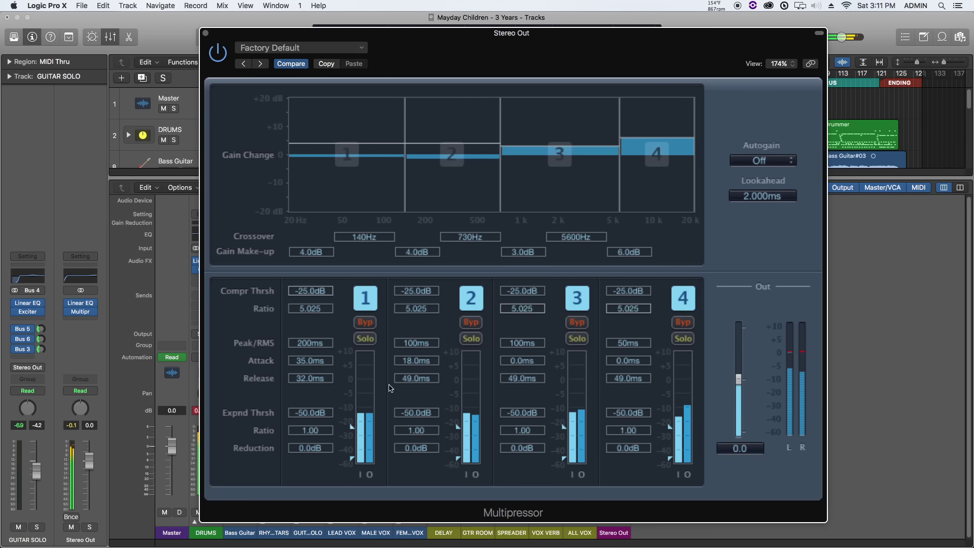
{"action": "left_click_drag", "start_coordinate": [415, 381], "coordinate": [417, 400]}
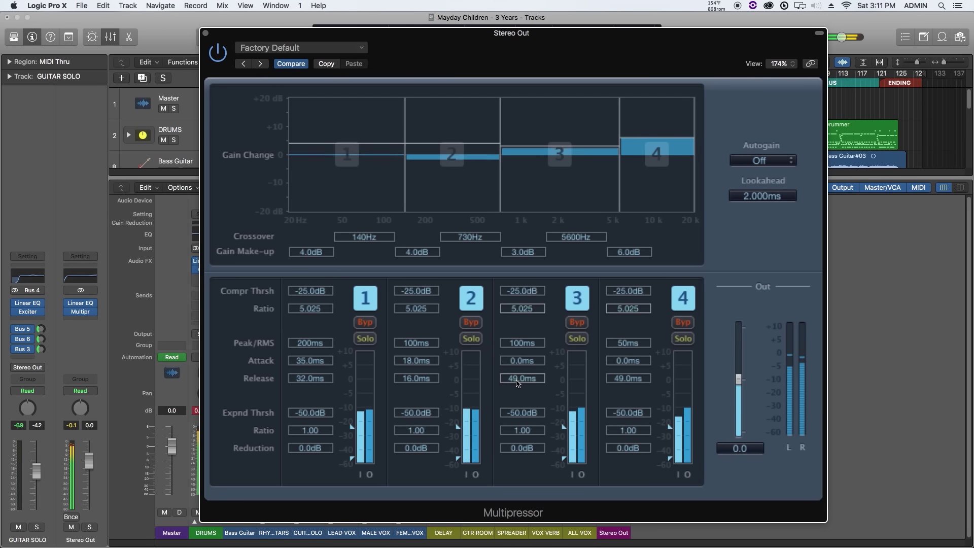
{"action": "left_click_drag", "start_coordinate": [518, 383], "coordinate": [521, 397]}
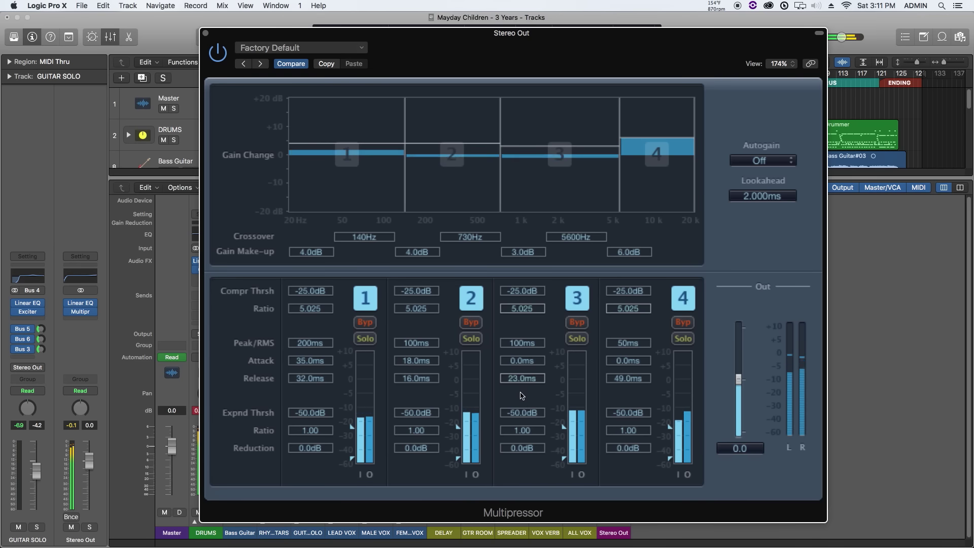
{"action": "left_click_drag", "start_coordinate": [628, 382], "coordinate": [629, 384]}
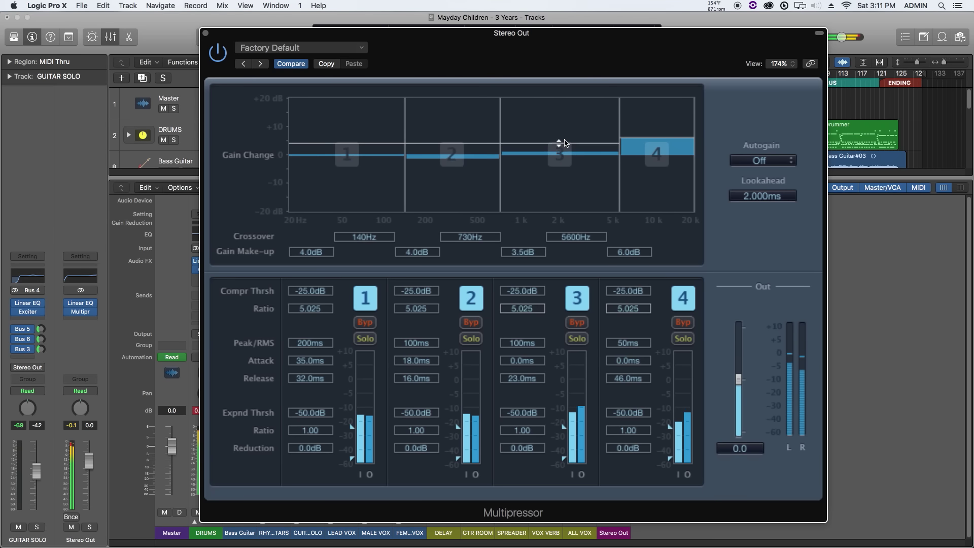
Step: Rebalance the make-up gains of bands 1 to 4 to 5.0, 6.5, 4.0 and 3.5 dB, with band 1's threshold at -28 dB
{"action": "left_click_drag", "start_coordinate": [480, 139], "coordinate": [480, 138]}
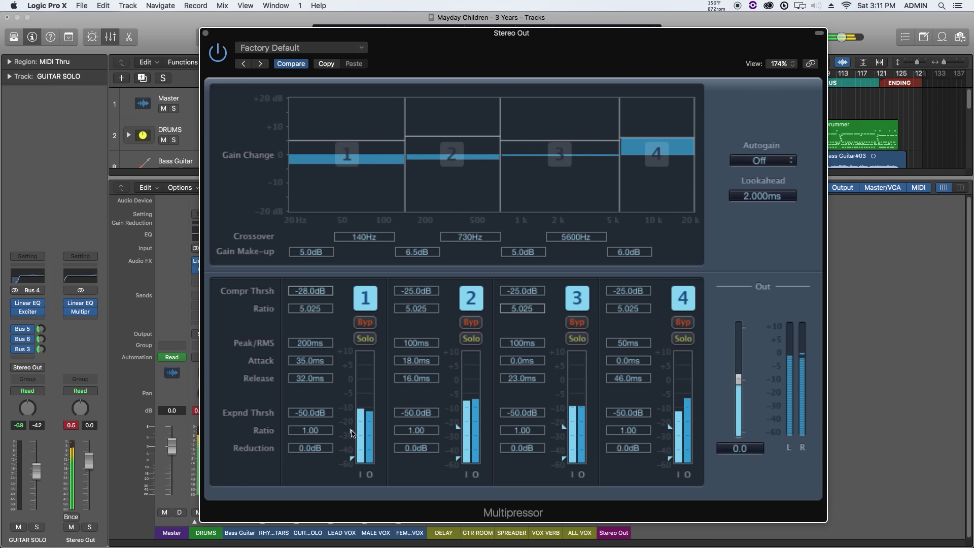
{"action": "left_click", "coordinate": [70, 426]}
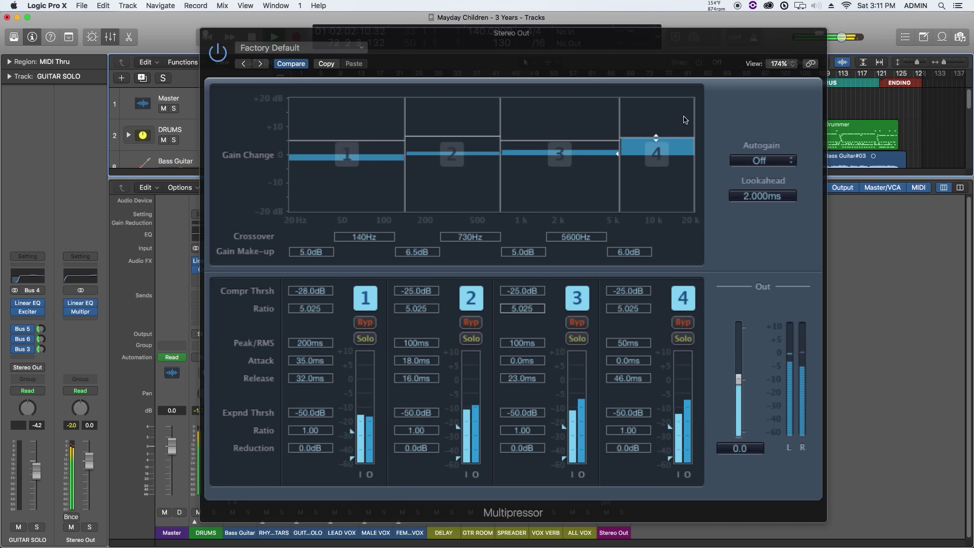
{"action": "left_click_drag", "start_coordinate": [674, 138], "coordinate": [650, 147]}
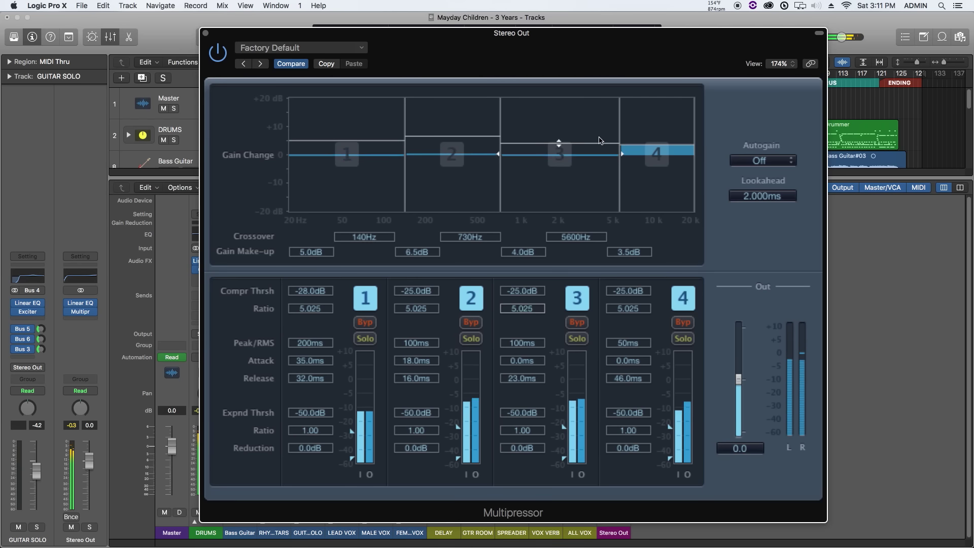
Step: Set thresholds of -23, -20 and -23.5 dB on bands 2 to 4, and make-up gains of 6.5 and 5.5 dB on bands 1 and 2
{"action": "left_click_drag", "start_coordinate": [564, 427], "coordinate": [564, 420]}
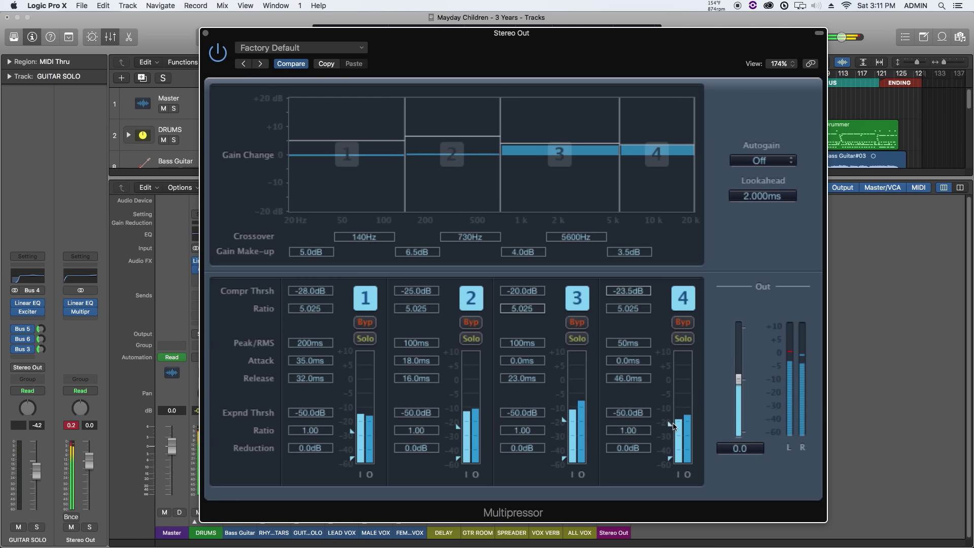
{"action": "left_click_drag", "start_coordinate": [674, 428], "coordinate": [673, 424]}
{"action": "left_click_drag", "start_coordinate": [458, 426], "coordinate": [462, 432]}
{"action": "left_click_drag", "start_coordinate": [462, 422], "coordinate": [463, 426]}
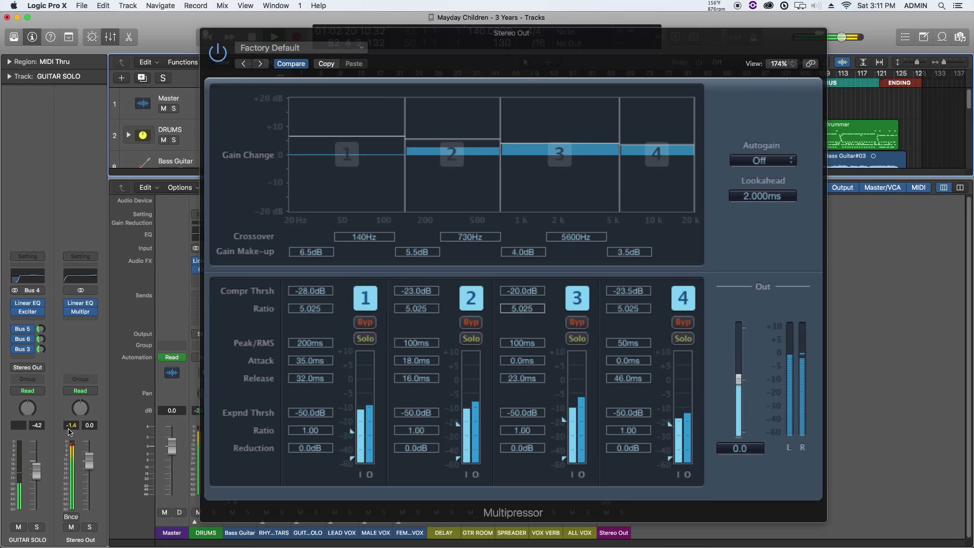
Step: Lower the Multipressor's output level to -1.6 dB and raise the make-up gain to 7.5 dB on band 1 and 6.5 dB on band 2
{"action": "left_click_drag", "start_coordinate": [739, 380], "coordinate": [742, 392]}
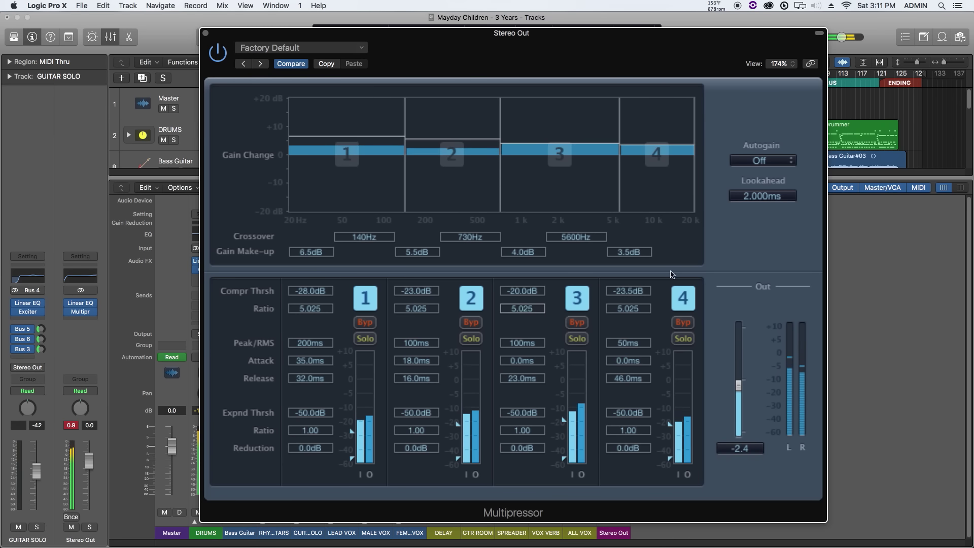
{"action": "left_click_drag", "start_coordinate": [741, 394], "coordinate": [742, 386]}
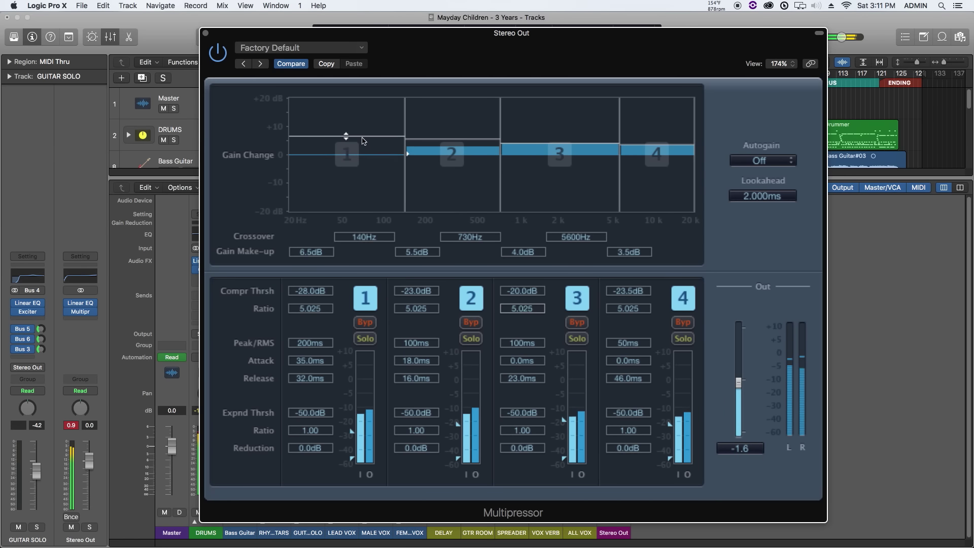
{"action": "left_click_drag", "start_coordinate": [363, 141], "coordinate": [364, 138]}
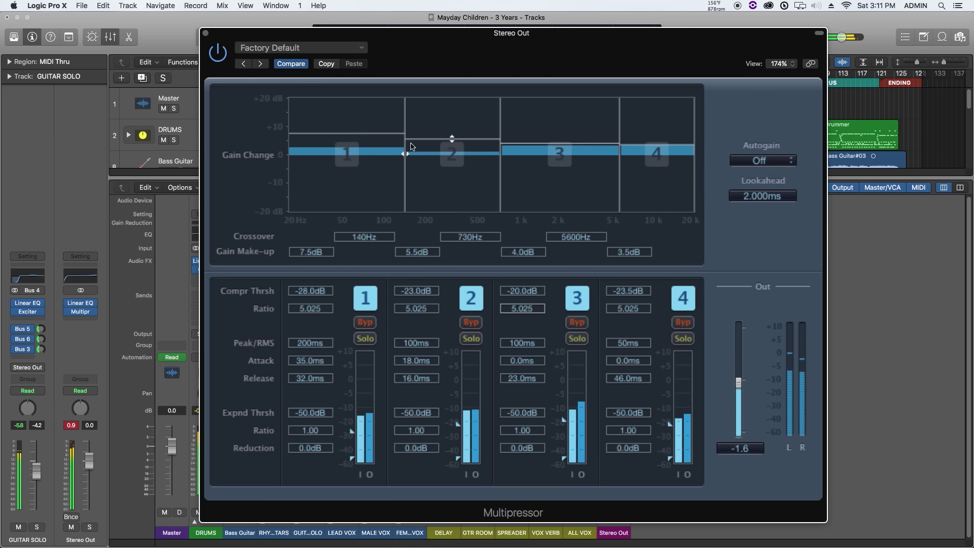
{"action": "left_click_drag", "start_coordinate": [447, 138], "coordinate": [450, 134]}
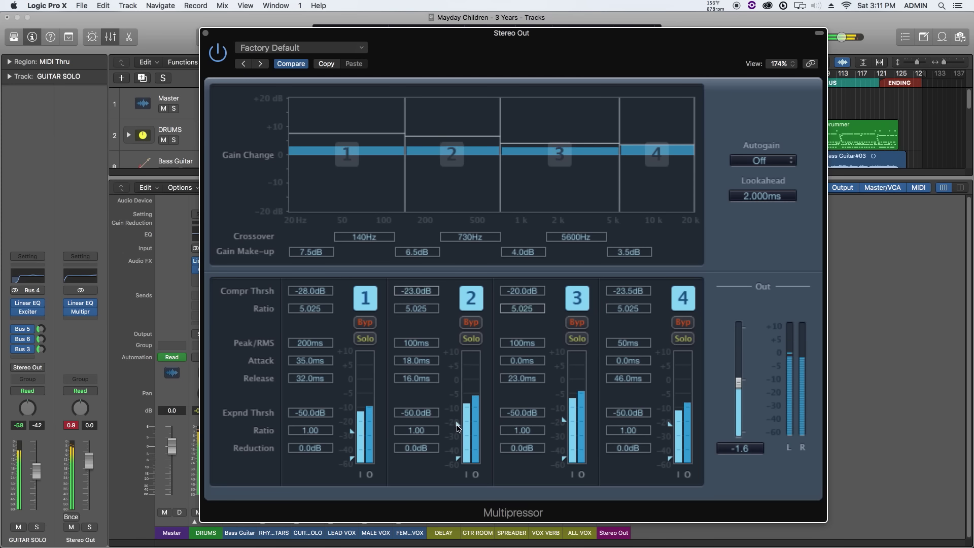
Step: Fine-tune the compression thresholds to -22 dB on band 2, -21.5 dB on band 3 and -25.5 dB on band 4
{"action": "left_click_drag", "start_coordinate": [458, 428], "coordinate": [459, 426]}
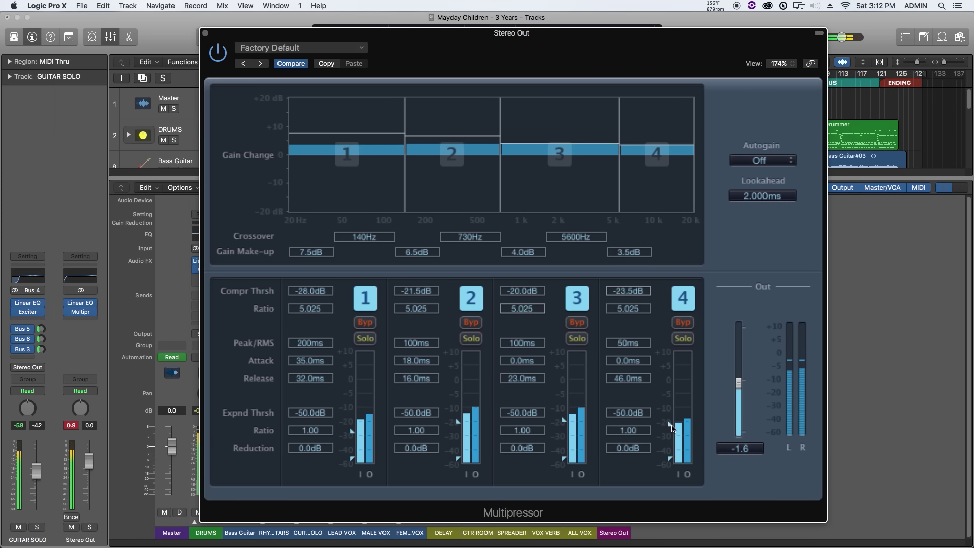
{"action": "left_click_drag", "start_coordinate": [564, 421], "coordinate": [564, 422]}
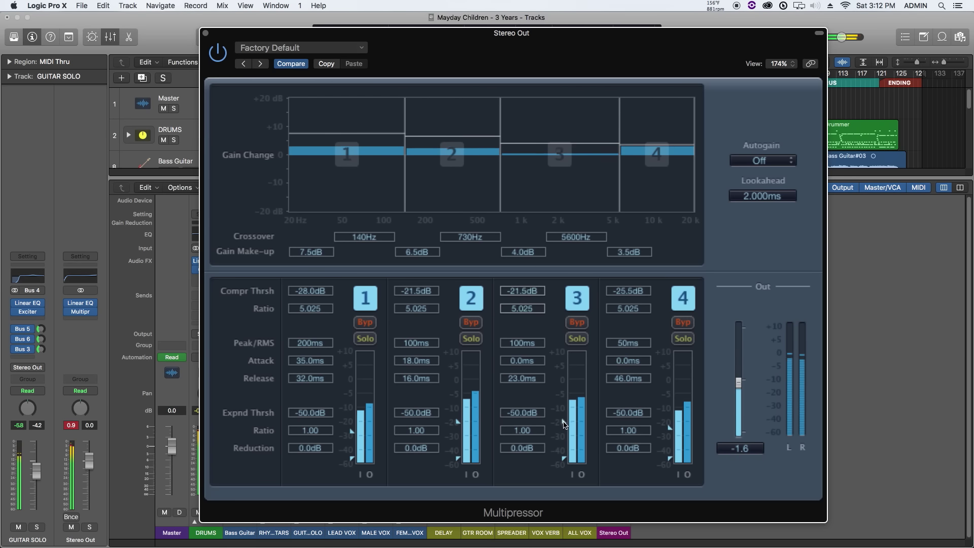
{"action": "left_click_drag", "start_coordinate": [459, 424], "coordinate": [458, 425]}
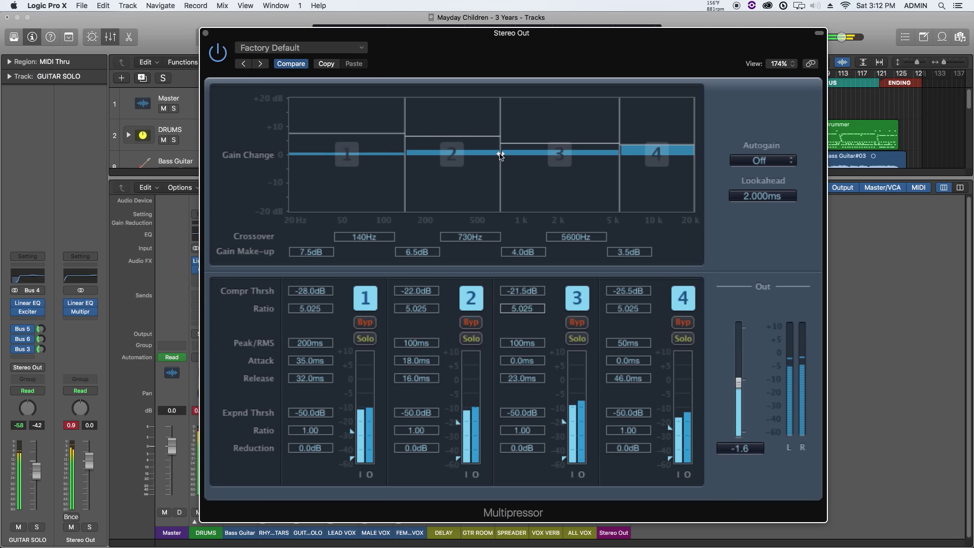
Step: Set the Multipressor's upper two crossovers to 980 Hz and 4400 Hz, with make-up gains of 5.5, 3.5 and 5.0 dB on bands 2 to 4
{"action": "left_click_drag", "start_coordinate": [501, 155], "coordinate": [515, 155]}
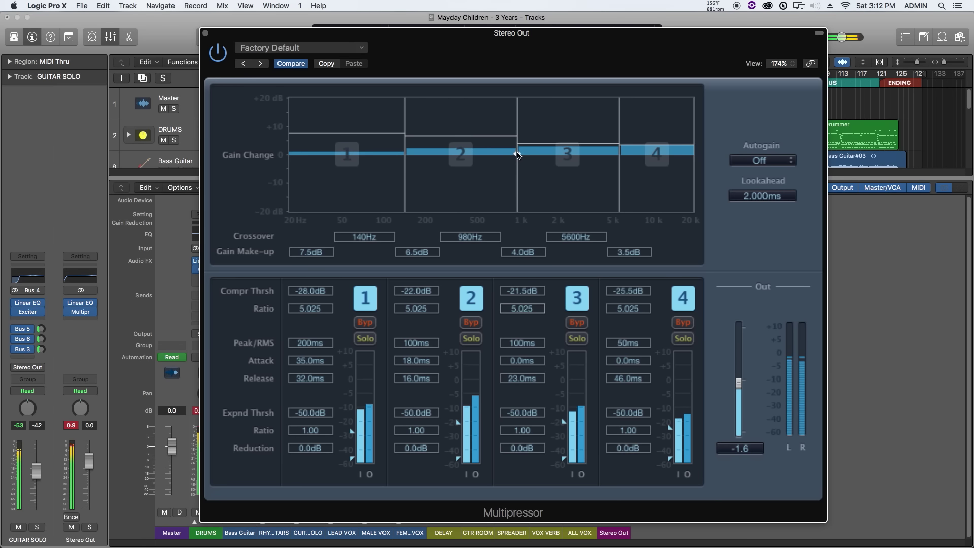
{"action": "left_click_drag", "start_coordinate": [621, 157], "coordinate": [645, 142]}
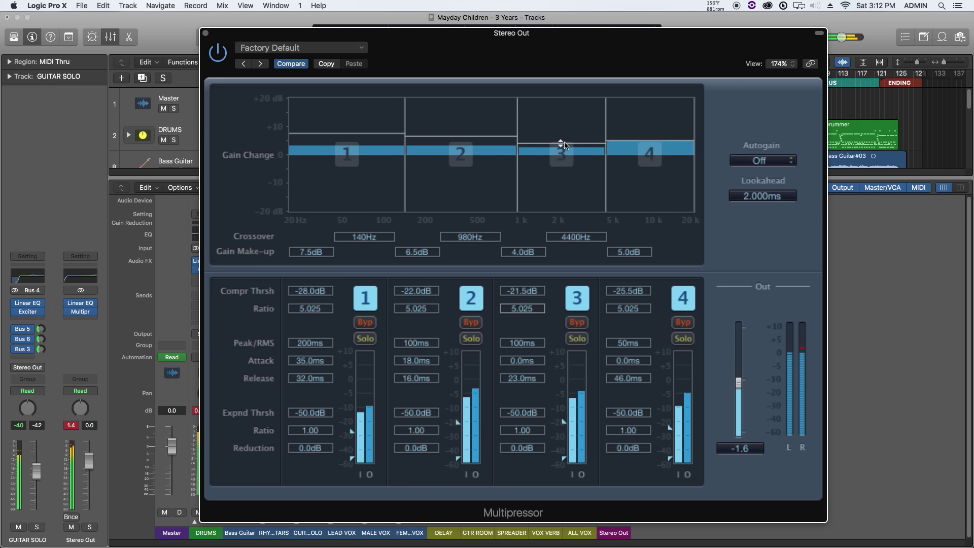
{"action": "mouse_move", "coordinate": [561, 146]}
{"action": "left_mouse_down"}
{"action": "mouse_move", "coordinate": [561, 121]}
{"action": "mouse_move", "coordinate": [573, 146]}
{"action": "left_mouse_up"}
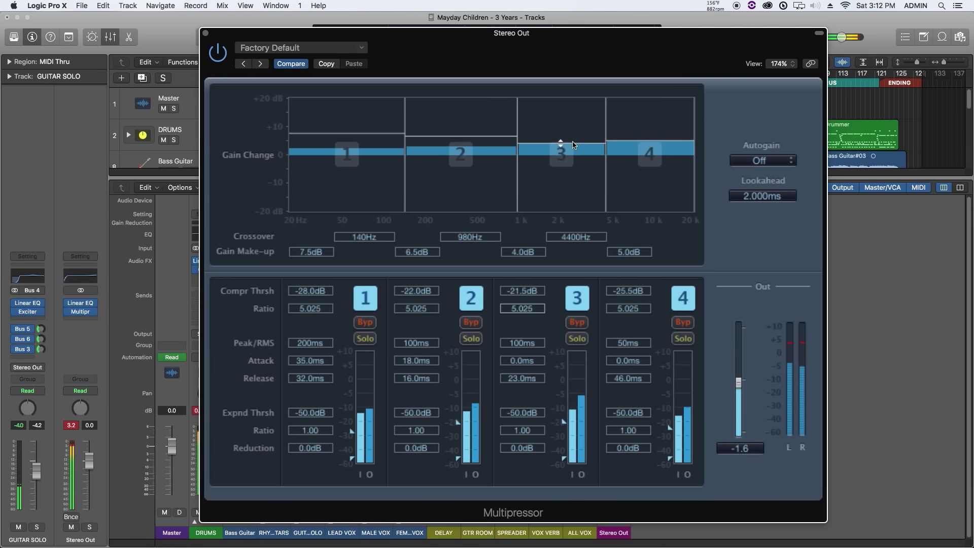
{"action": "mouse_move", "coordinate": [505, 138]}
{"action": "left_mouse_down"}
{"action": "mouse_move", "coordinate": [500, 115]}
{"action": "mouse_move", "coordinate": [495, 143]}
{"action": "left_mouse_up"}
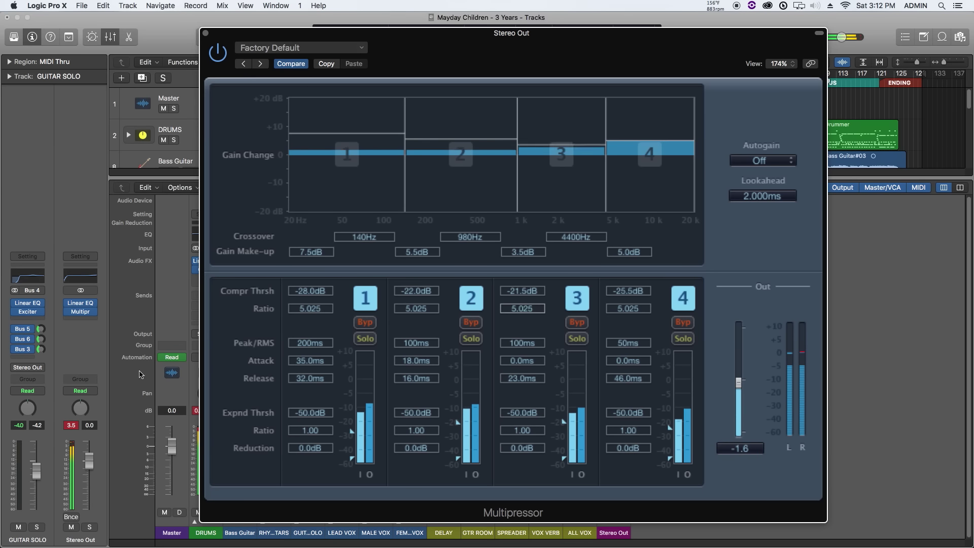
Step: Reset the Stereo Out peak reading and, with playback stopped, lower the Multipressor's output level to -3.6 dB
{"action": "left_click", "coordinate": [70, 427]}
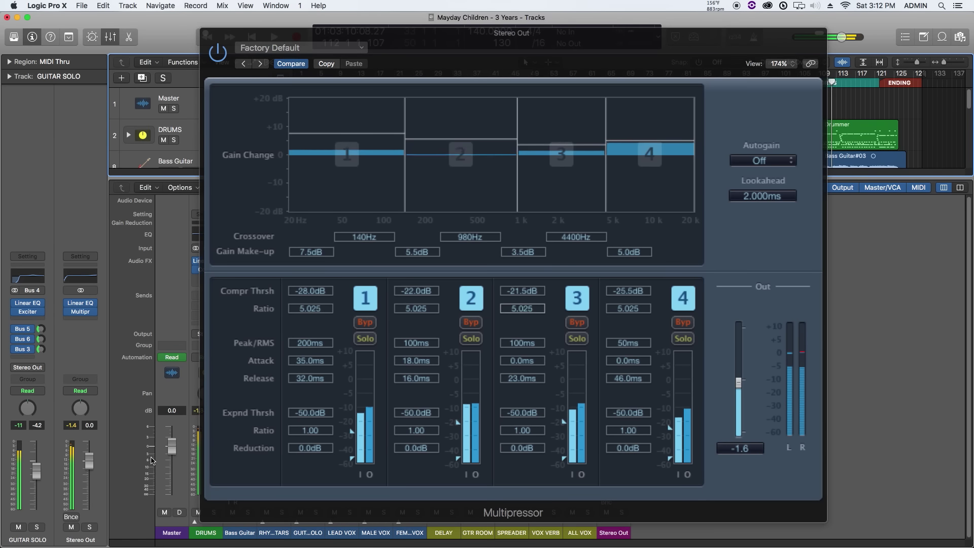
{"action": "key", "text": "space"}
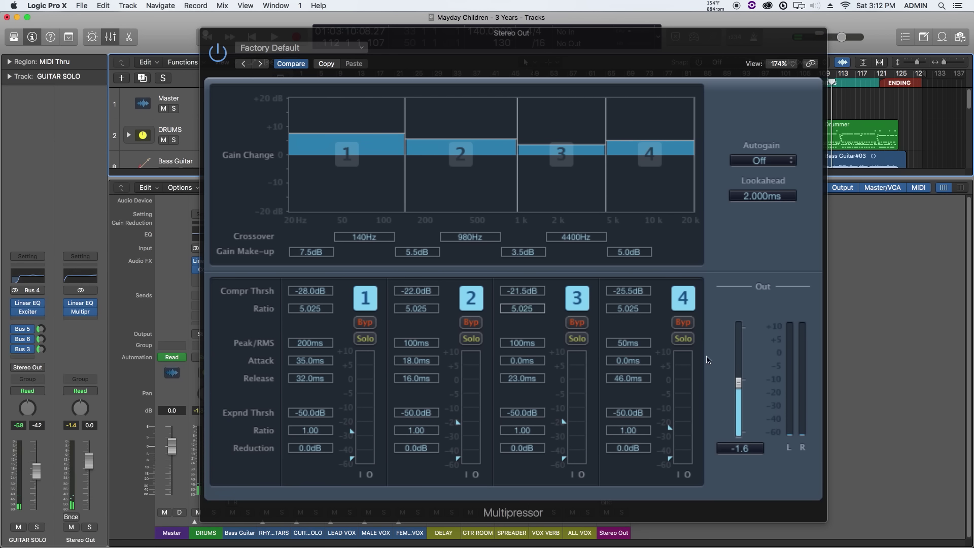
{"action": "left_click_drag", "start_coordinate": [738, 383], "coordinate": [740, 389]}
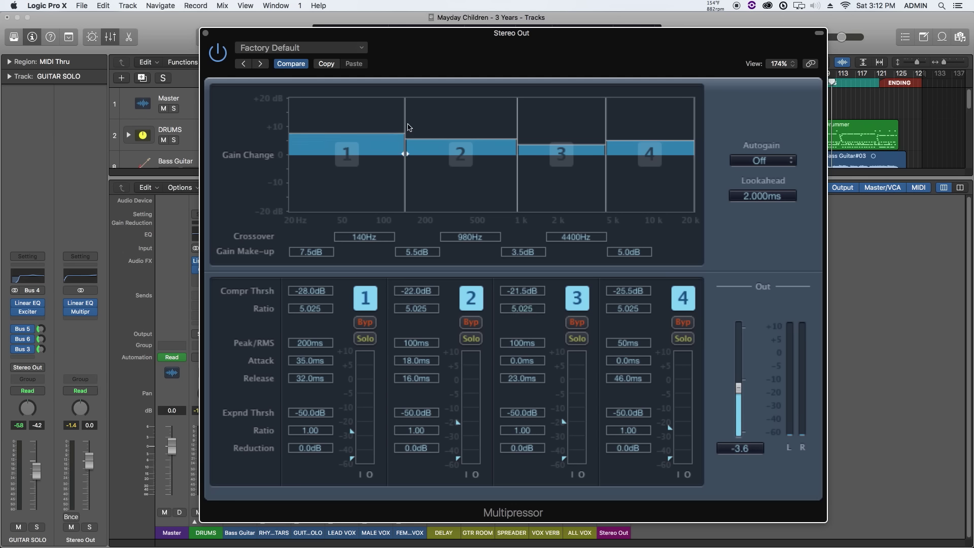
Step: Compare the mix with the Multipressor bypassed and enabled during playback, and close its window
{"action": "left_click", "coordinate": [218, 56]}
{"action": "left_click", "coordinate": [216, 57]}
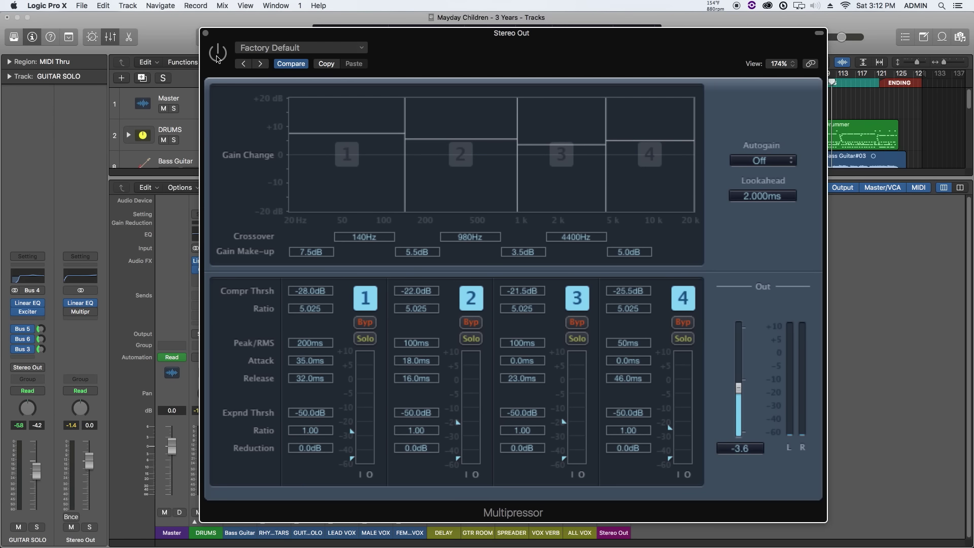
{"action": "key", "text": "space"}
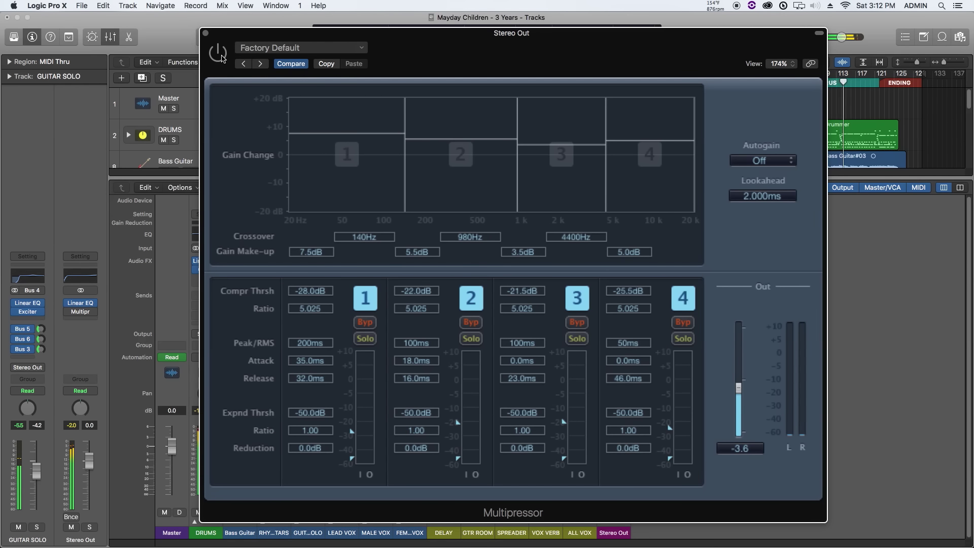
{"action": "left_click", "coordinate": [221, 57]}
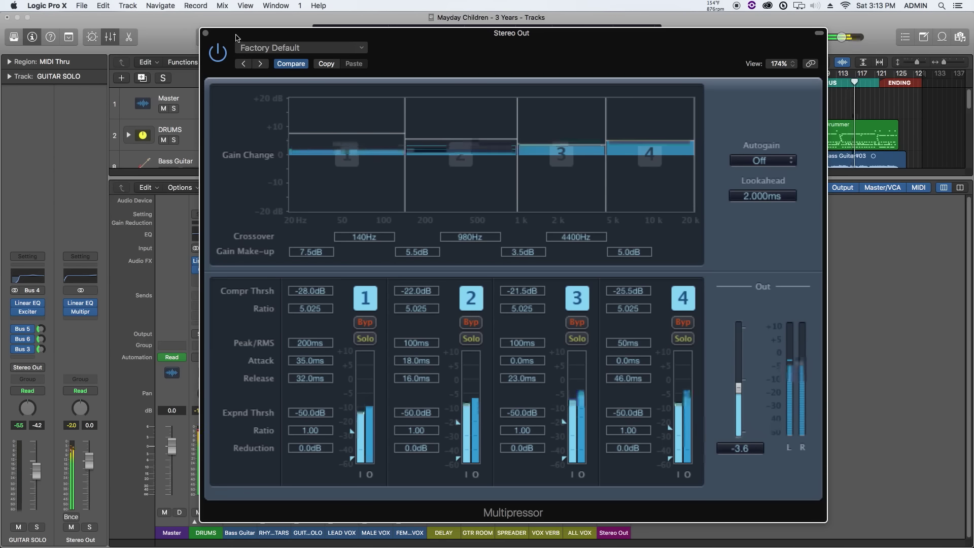
{"action": "left_click", "coordinate": [224, 57]}
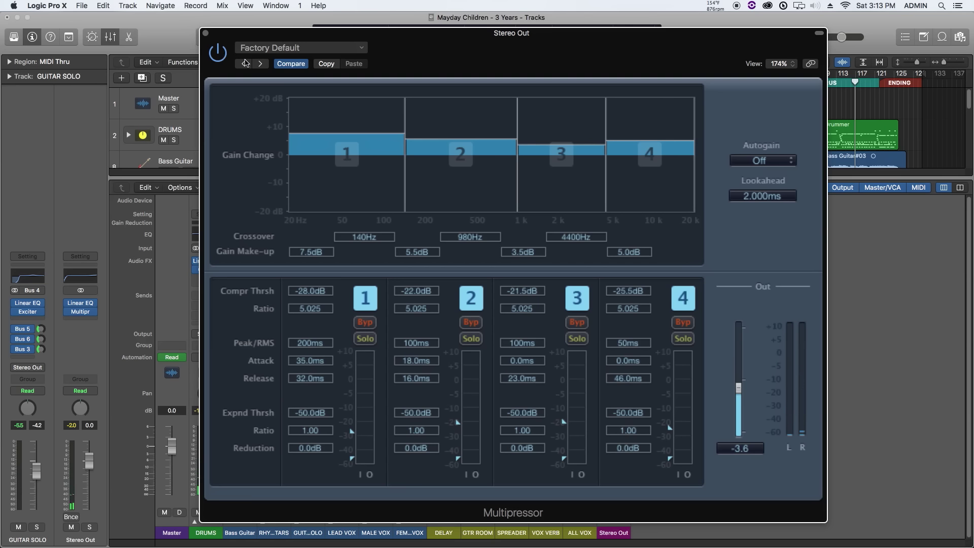
{"action": "left_click", "coordinate": [206, 34]}
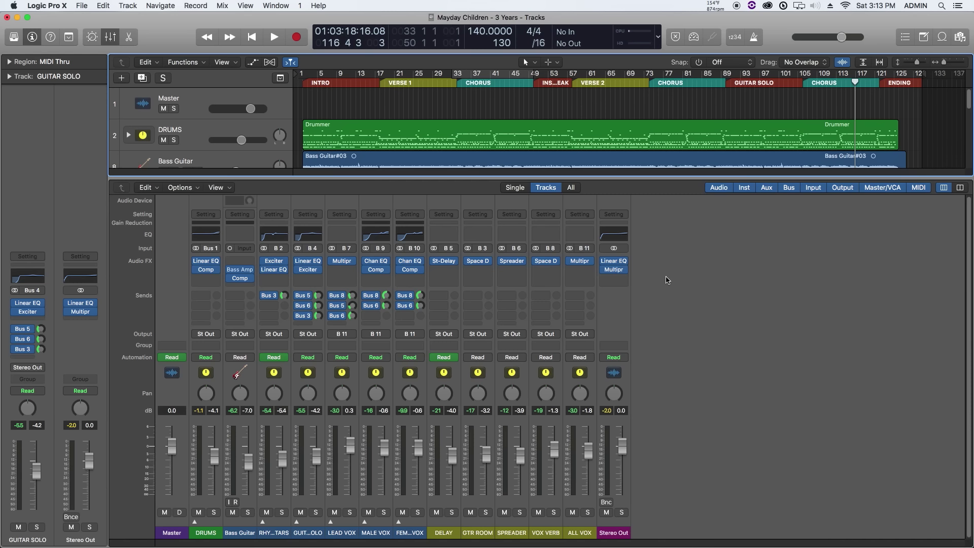
Step: Insert the stereo version of iZotope's Ozone Imager on the Stereo Out after the Multipressor, and reposition its window
{"action": "left_click", "coordinate": [621, 278]}
{"action": "mouse_move", "coordinate": [639, 457]}
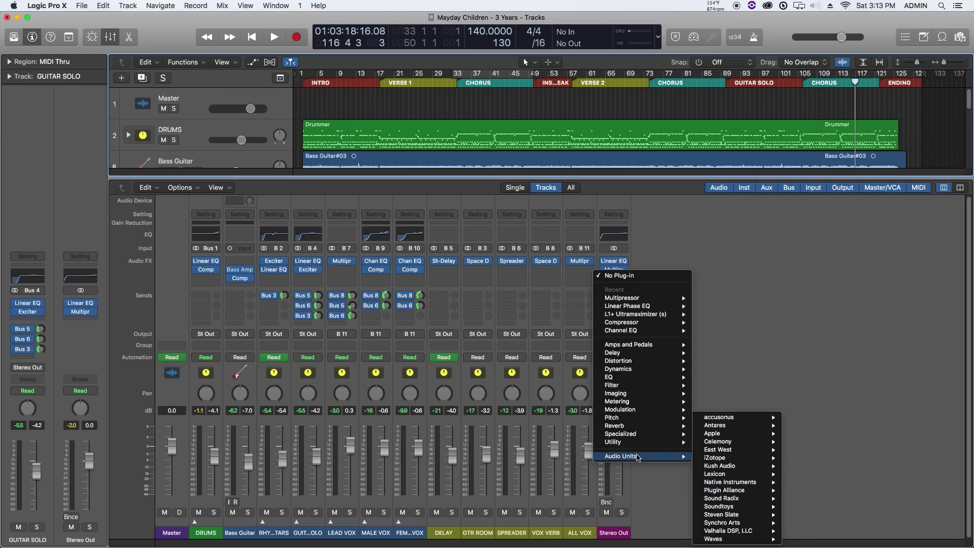
{"action": "mouse_move", "coordinate": [717, 460]}
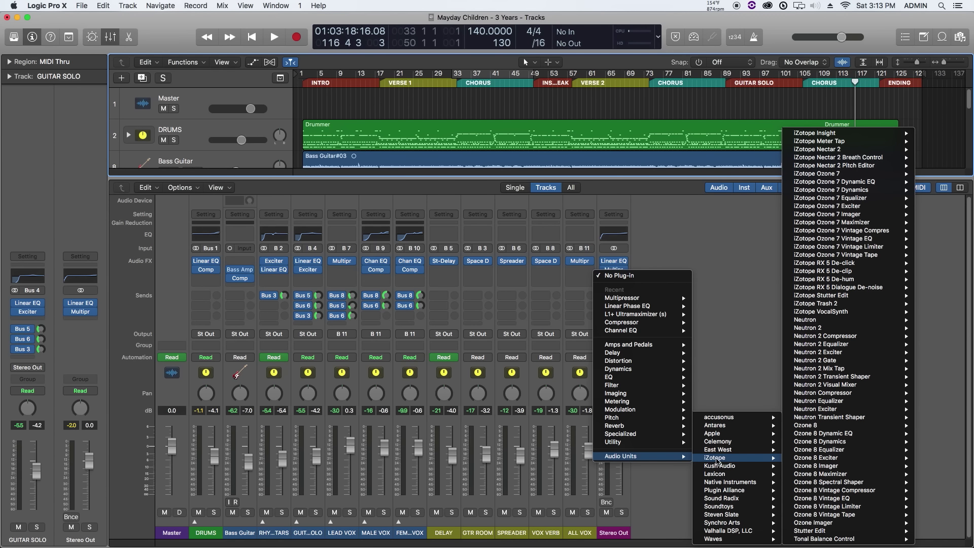
{"action": "mouse_move", "coordinate": [825, 525]}
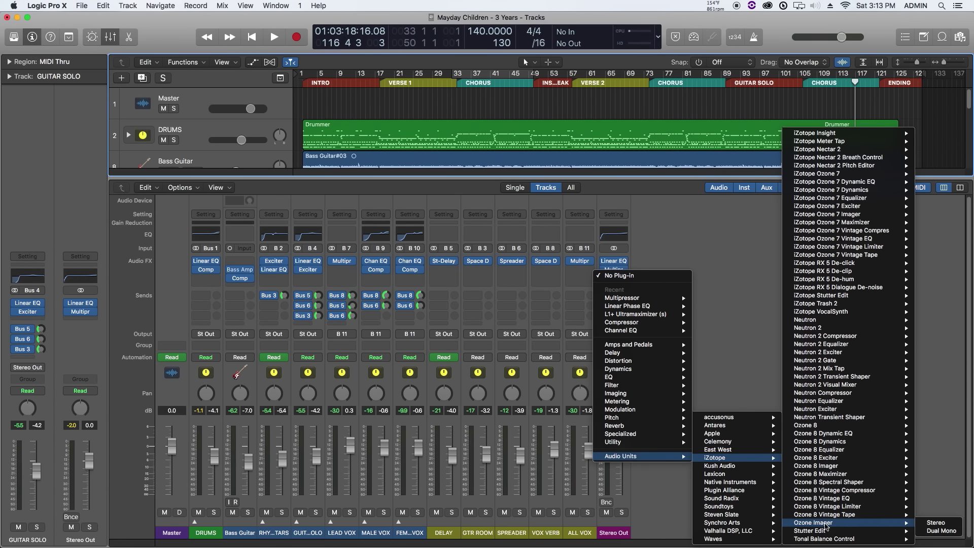
{"action": "left_click", "coordinate": [936, 523]}
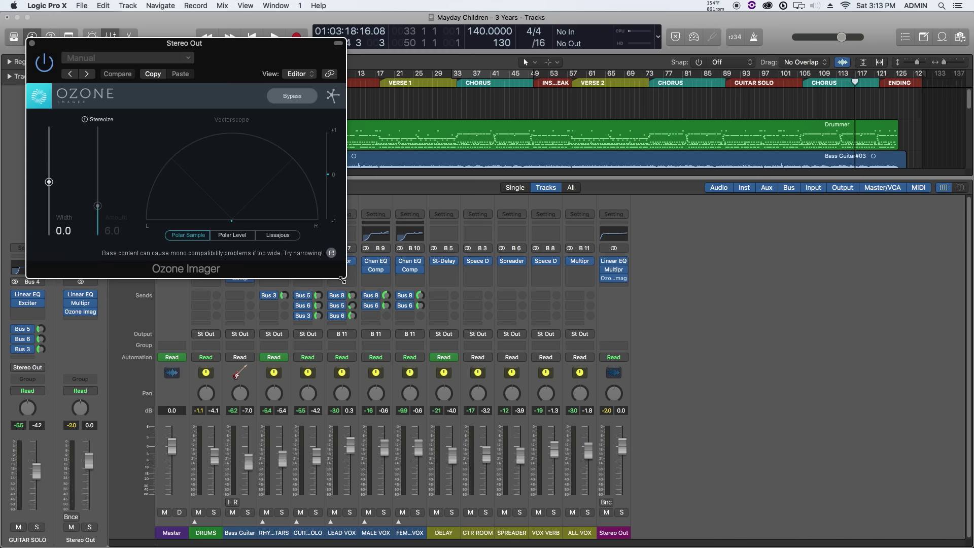
{"action": "left_click_drag", "start_coordinate": [320, 46], "coordinate": [357, 106]}
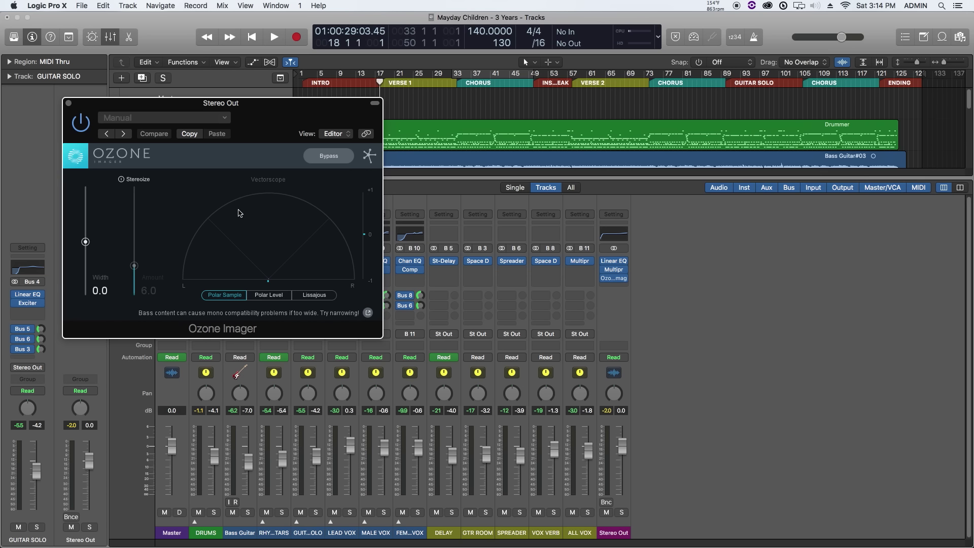
Step: Try out the Ozone Imager's Stereoize option and its Width control
{"action": "left_click", "coordinate": [121, 180]}
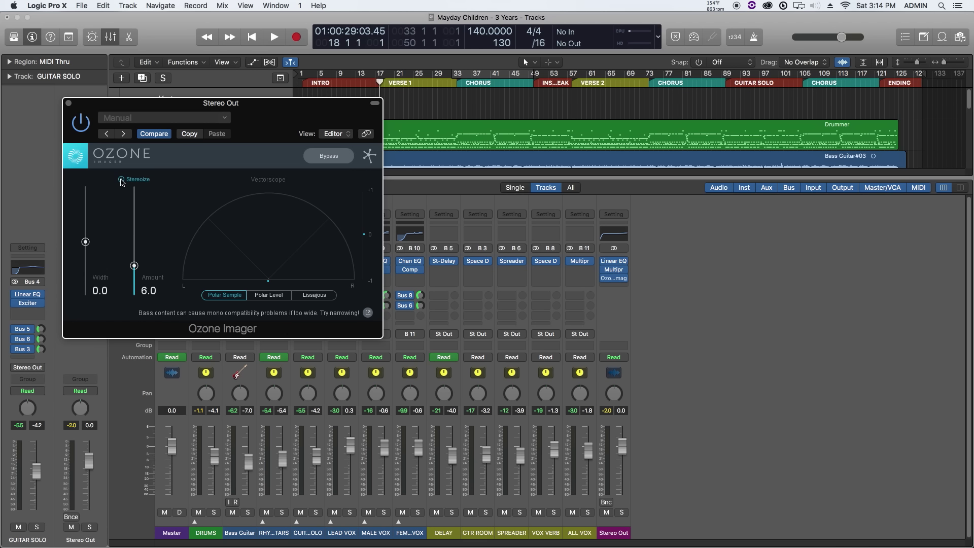
{"action": "left_click", "coordinate": [122, 180]}
{"action": "left_click", "coordinate": [122, 179]}
{"action": "left_click", "coordinate": [122, 180]}
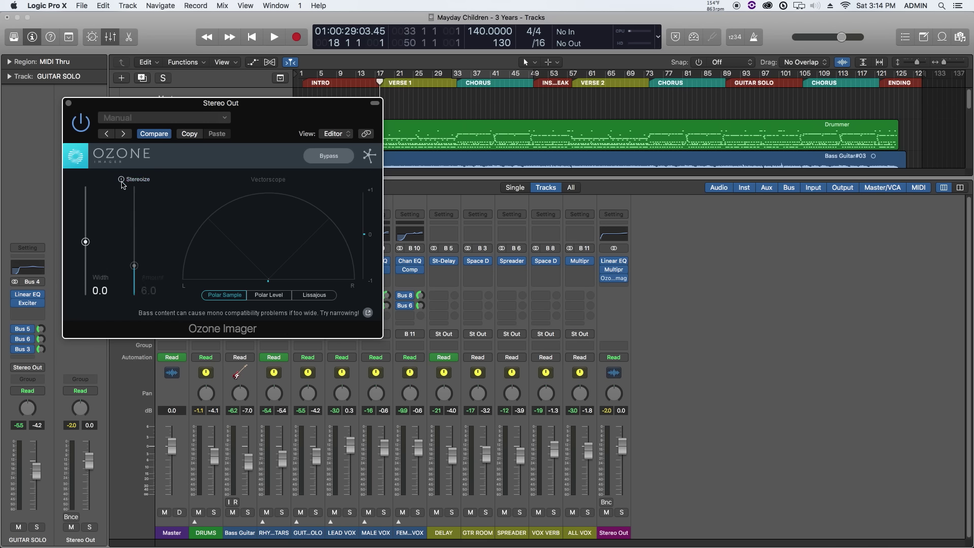
{"action": "left_click_drag", "start_coordinate": [85, 243], "coordinate": [87, 219]}
{"action": "left_click_drag", "start_coordinate": [86, 219], "coordinate": [85, 235]}
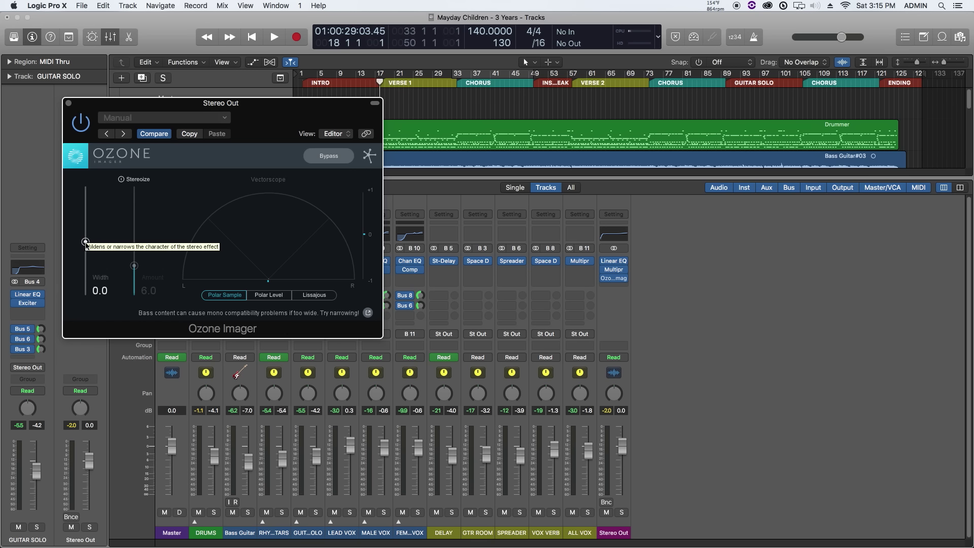
Step: Widen the mix to a Width of 45.3 in Ozone Imager during playback, and compare it with the plug-in bypassed
{"action": "key", "text": "space"}
{"action": "left_click_drag", "start_coordinate": [85, 241], "coordinate": [86, 218]}
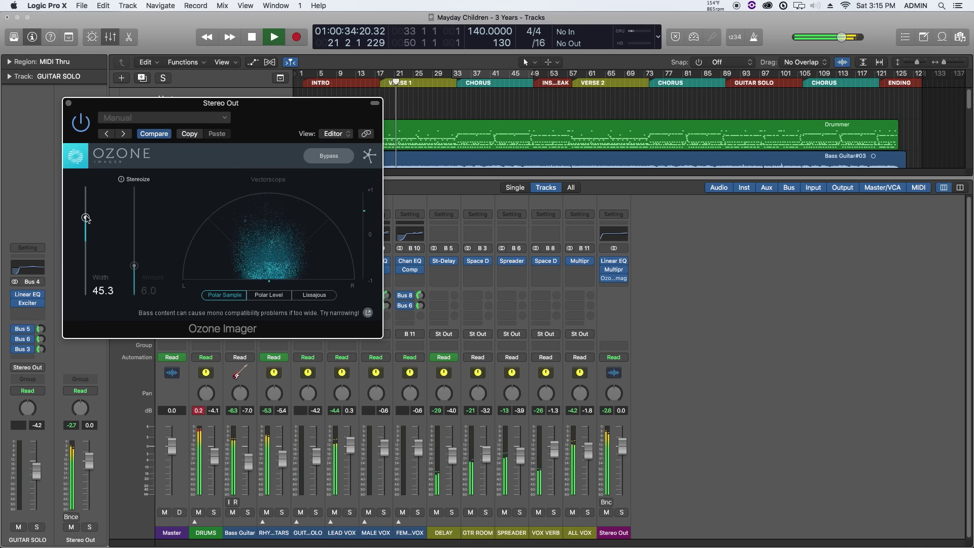
{"action": "left_click", "coordinate": [86, 128]}
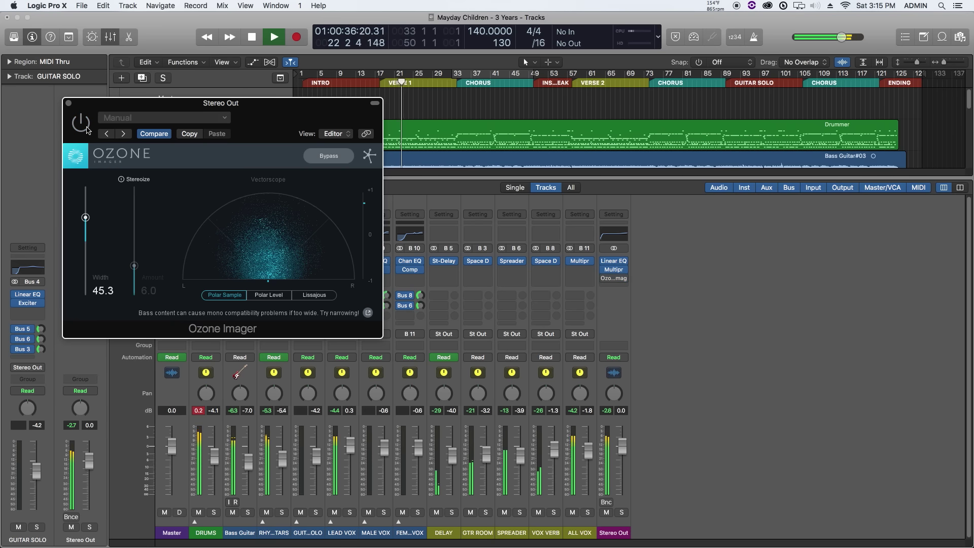
{"action": "left_click", "coordinate": [87, 128]}
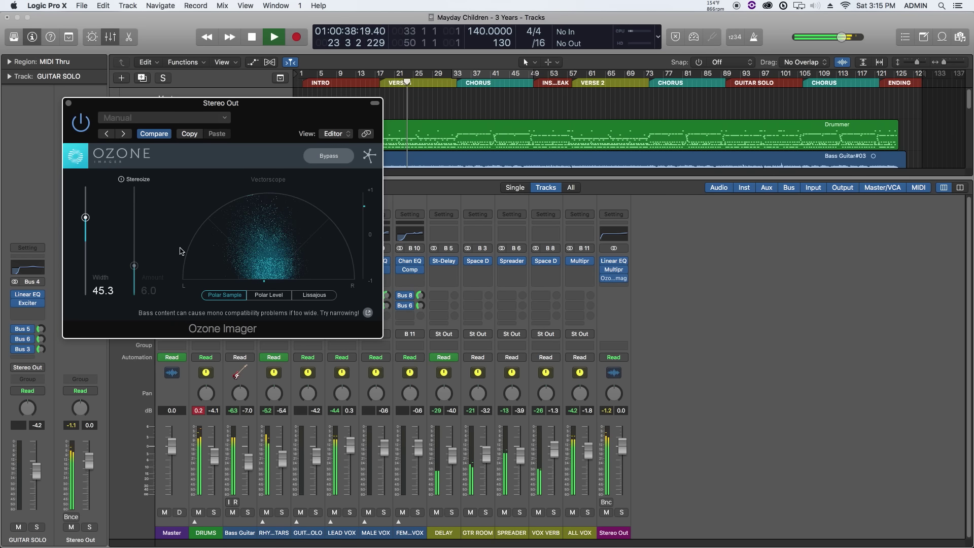
Step: Examine the stereo image in the Polar Level and Polar Sample vectorscope views, and reset the DRUMS peak reading
{"action": "left_click", "coordinate": [265, 296]}
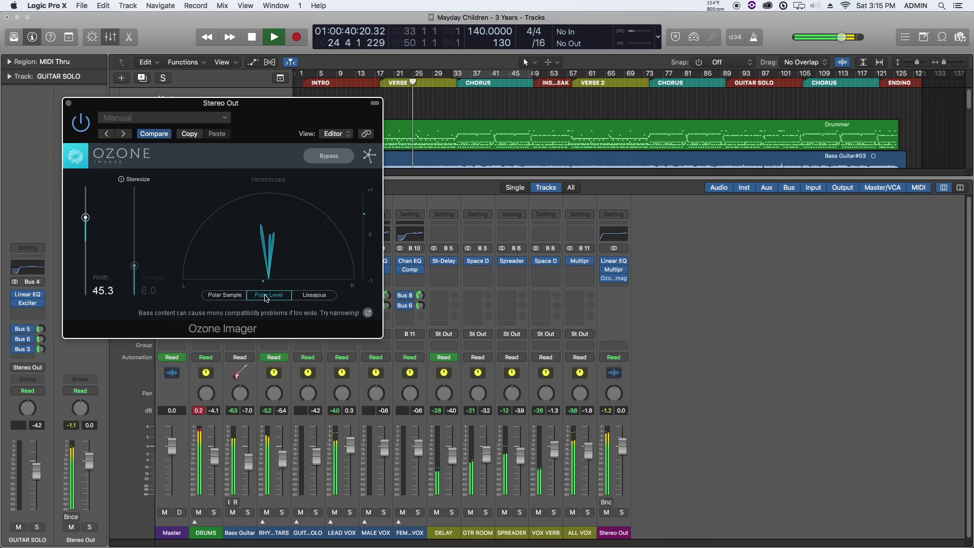
{"action": "left_click", "coordinate": [228, 295]}
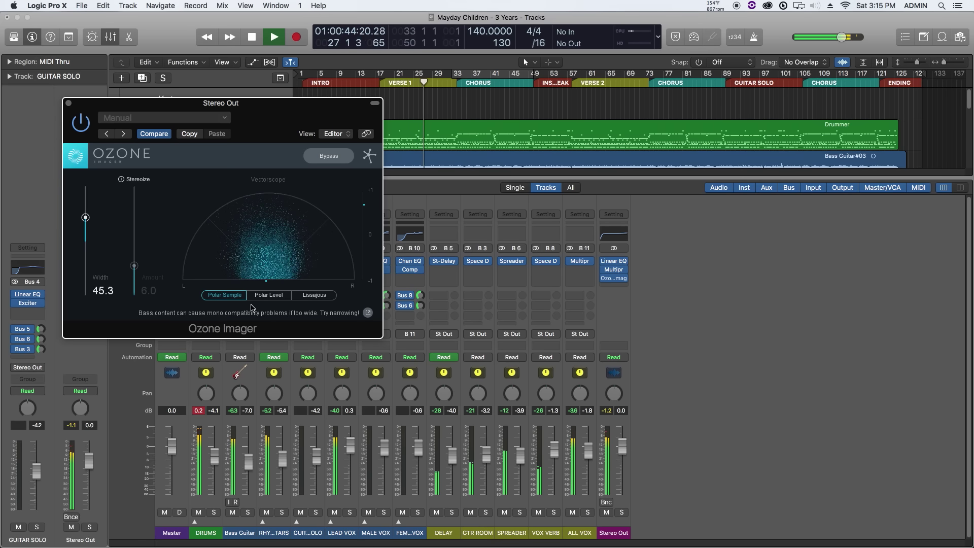
{"action": "left_click", "coordinate": [83, 121]}
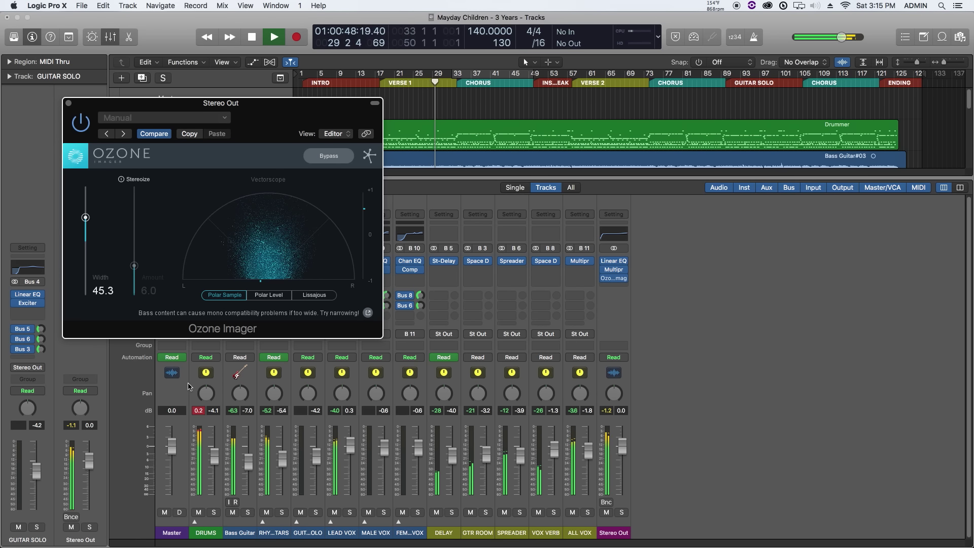
{"action": "left_click", "coordinate": [198, 410]}
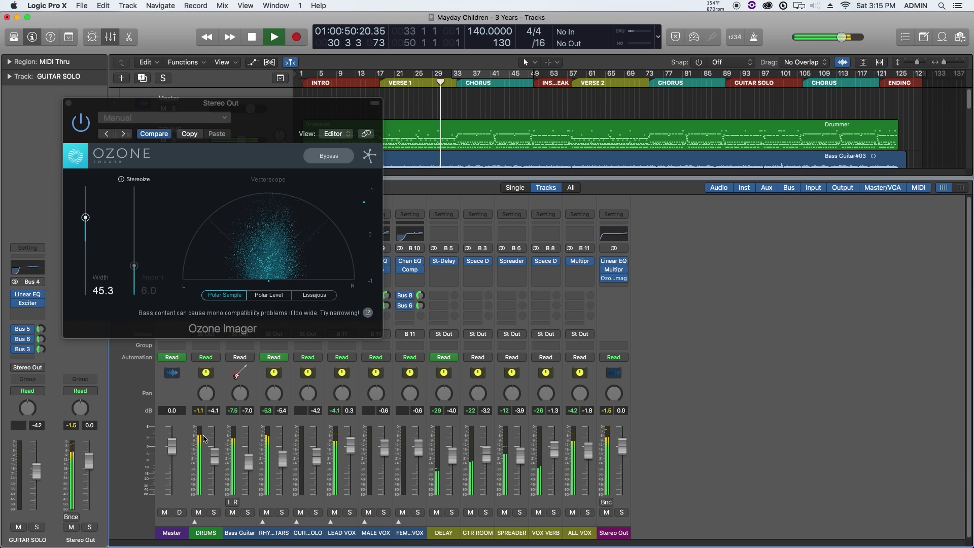
Step: Open the Stereo Out's Multipressor, shrink its window to 127% and place it beside the Ozone Imager window
{"action": "left_click", "coordinate": [614, 270]}
{"action": "left_click_drag", "start_coordinate": [470, 40], "coordinate": [662, 37]}
{"action": "left_click", "coordinate": [341, 111]}
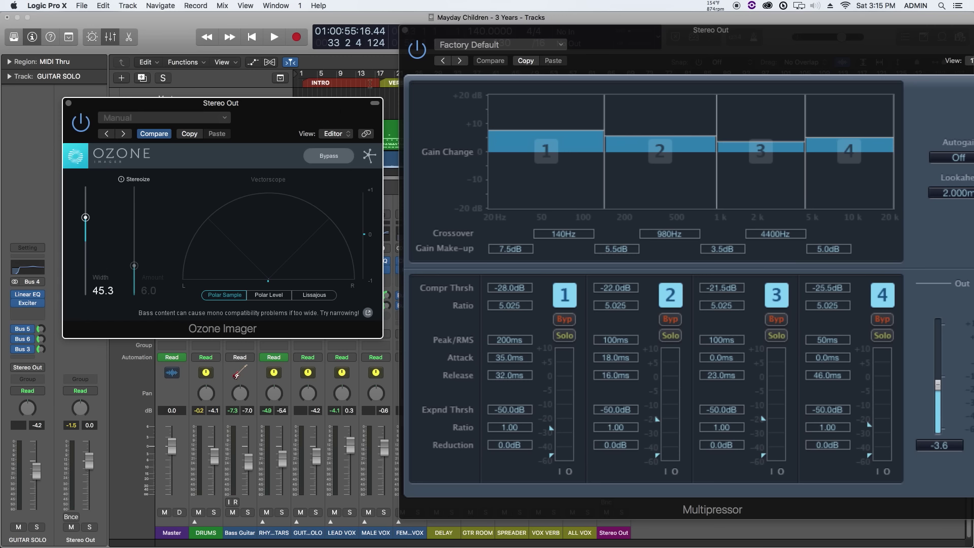
{"action": "left_click_drag", "start_coordinate": [485, 36], "coordinate": [477, 32]}
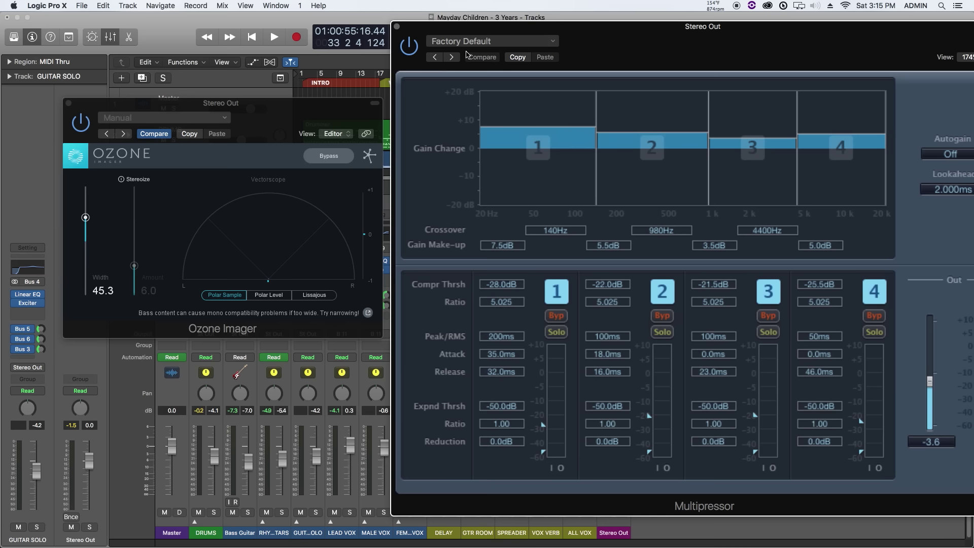
{"action": "left_click_drag", "start_coordinate": [462, 30], "coordinate": [283, 21]}
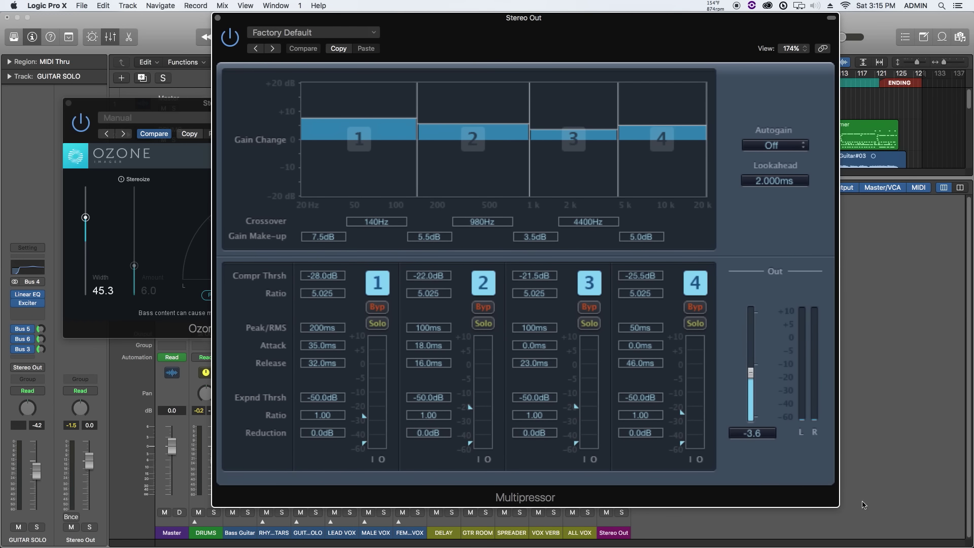
{"action": "left_click_drag", "start_coordinate": [840, 505], "coordinate": [670, 400]}
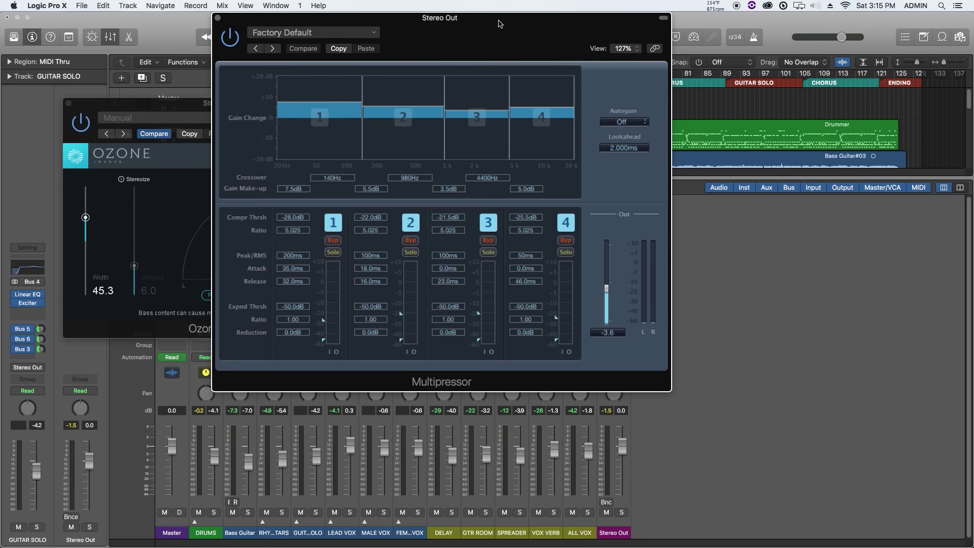
{"action": "left_click_drag", "start_coordinate": [500, 23], "coordinate": [735, 96]}
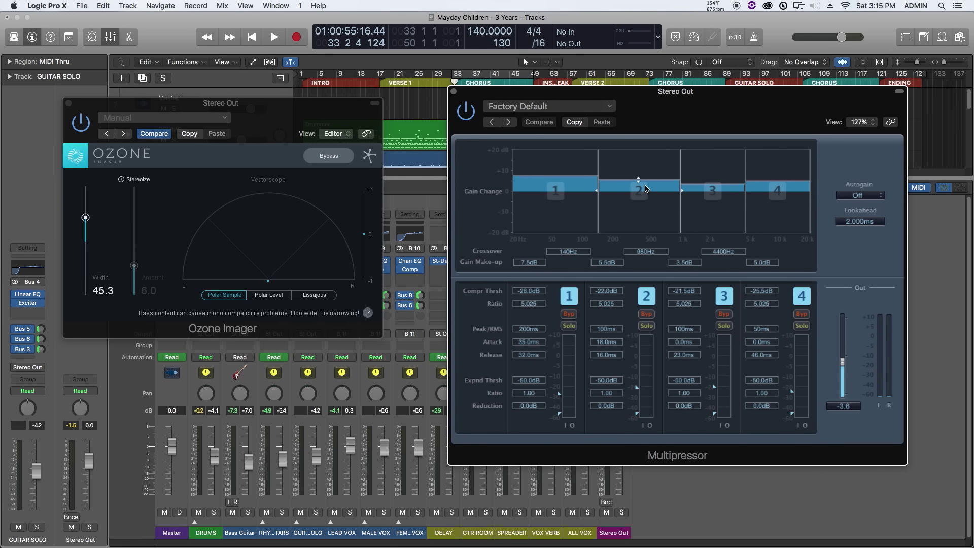
Step: Set band 2's threshold to -26 dB, make-up gains of bands 1 to 4 to 9.0, 9.5, 5.0 and 6.5 dB, and output to -4.8 dB
{"action": "key", "text": "space"}
{"action": "left_click_drag", "start_coordinate": [637, 387], "coordinate": [638, 394]}
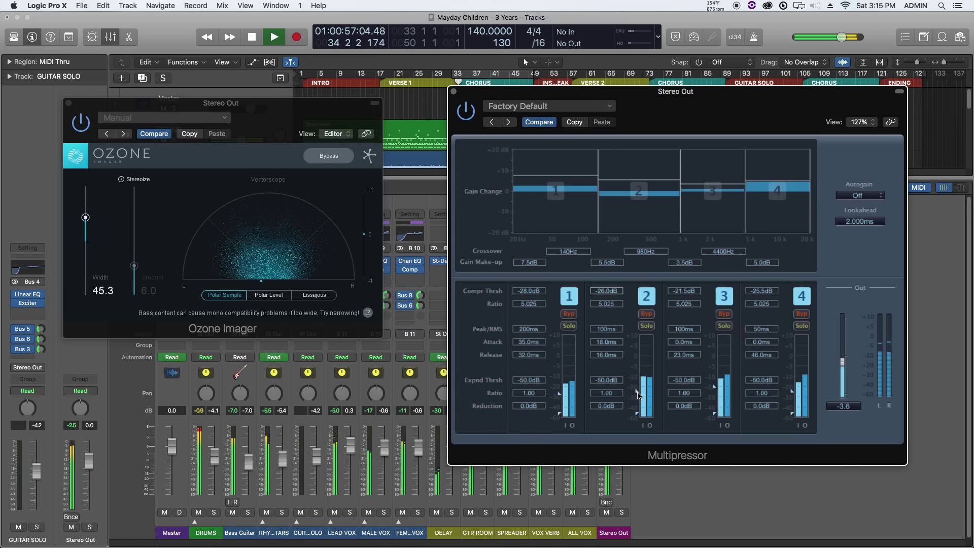
{"action": "mouse_move", "coordinate": [637, 188]}
{"action": "left_mouse_down"}
{"action": "mouse_move", "coordinate": [634, 167]}
{"action": "mouse_move", "coordinate": [641, 178]}
{"action": "left_mouse_up"}
{"action": "left_click_drag", "start_coordinate": [713, 184], "coordinate": [762, 182]}
{"action": "left_click_drag", "start_coordinate": [552, 179], "coordinate": [548, 173]}
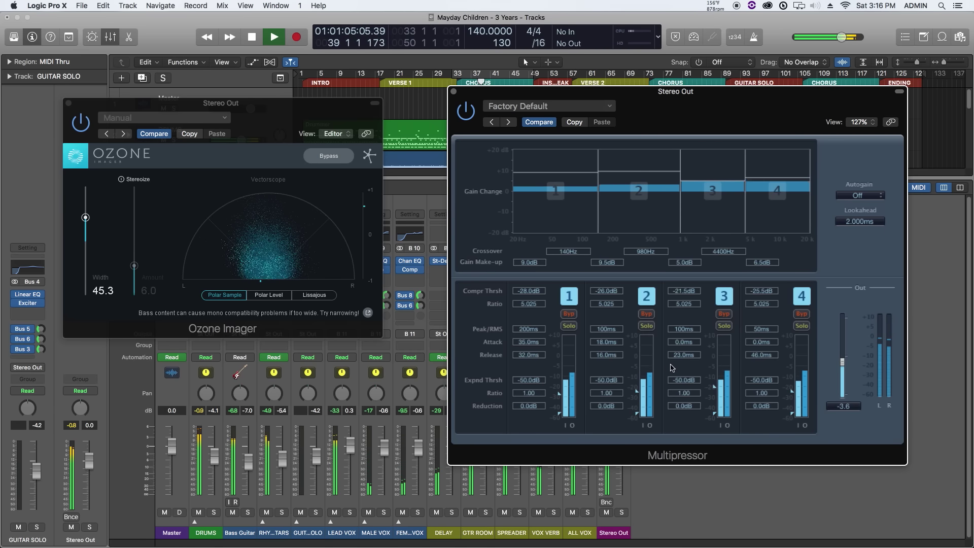
{"action": "left_click_drag", "start_coordinate": [843, 363], "coordinate": [844, 369]}
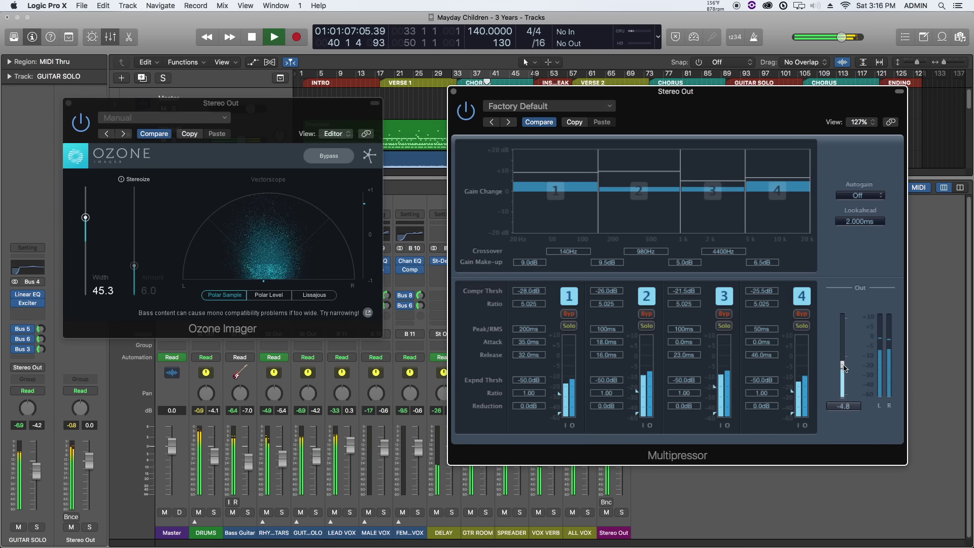
Step: Move the Ozone Imager window clear of the channel strips, compare the mix with the Stereo Out's three plug-ins bypassed, and stop playback
{"action": "left_click_drag", "start_coordinate": [325, 115], "coordinate": [898, 292]}
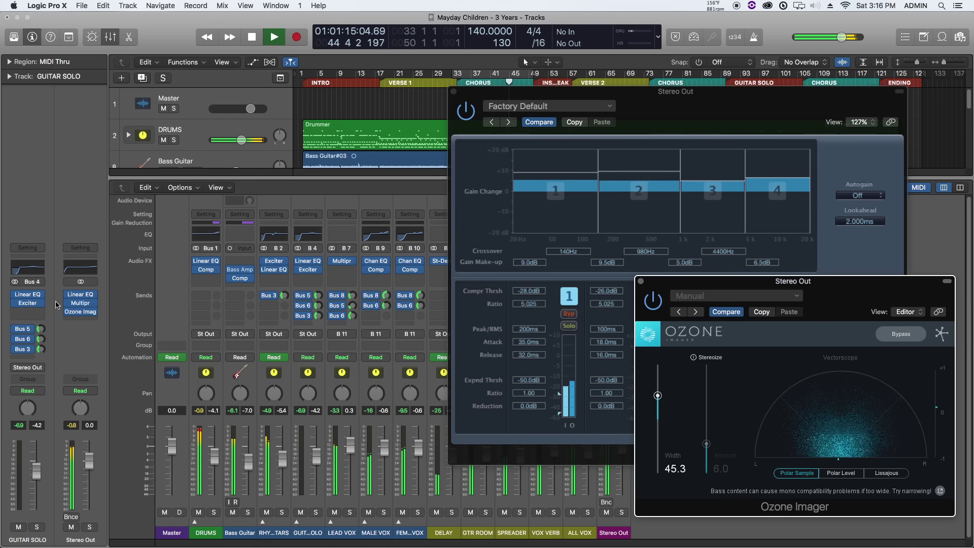
{"action": "mouse_move", "coordinate": [69, 296]}
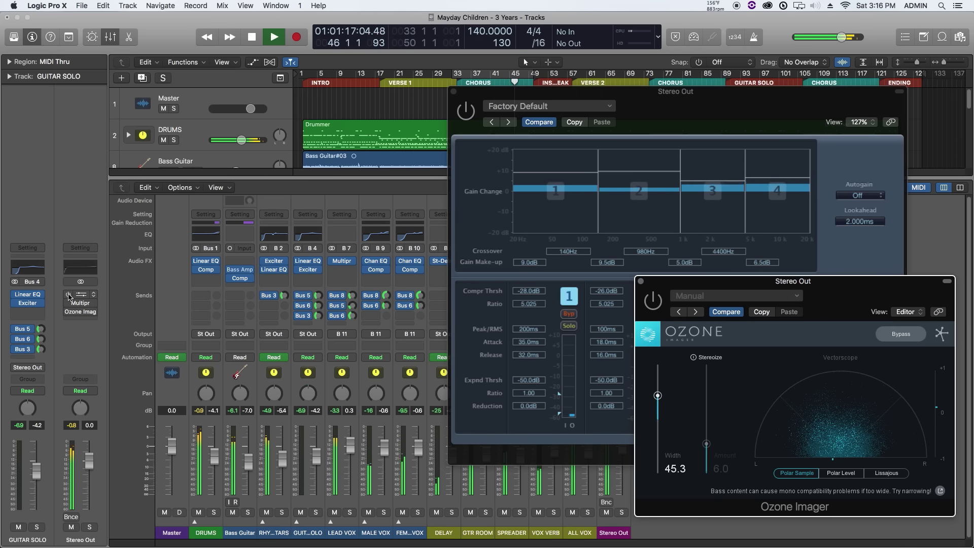
{"action": "left_click", "coordinate": [69, 294]}
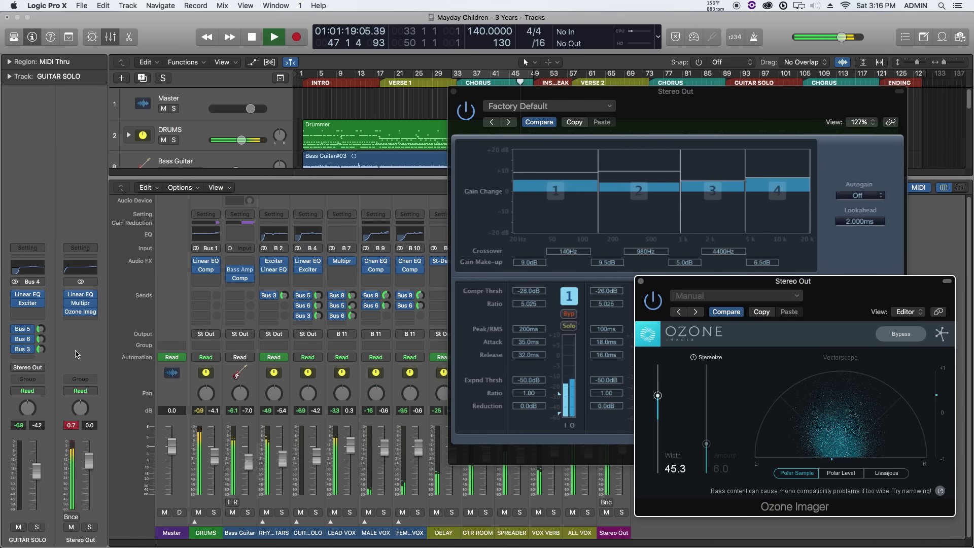
{"action": "left_click", "coordinate": [77, 368]}
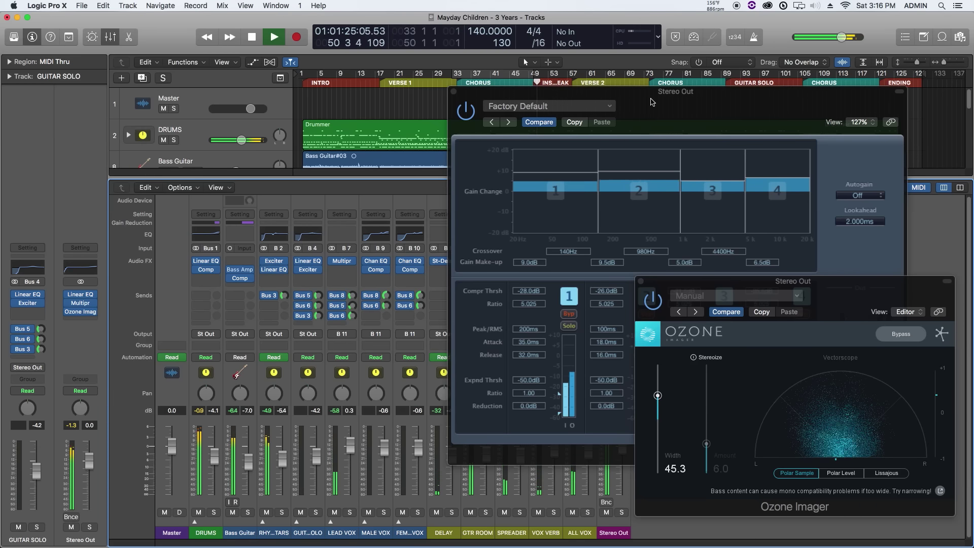
{"action": "key", "text": "space"}
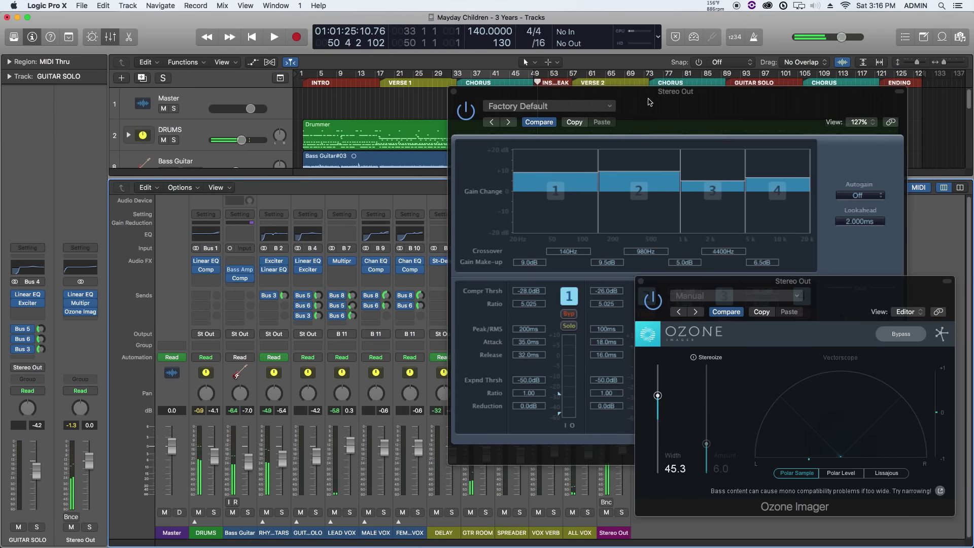
Step: Insert an Adaptive Limiter on the Stereo Out in the slot after Ozone Imager
{"action": "left_click", "coordinate": [93, 320]}
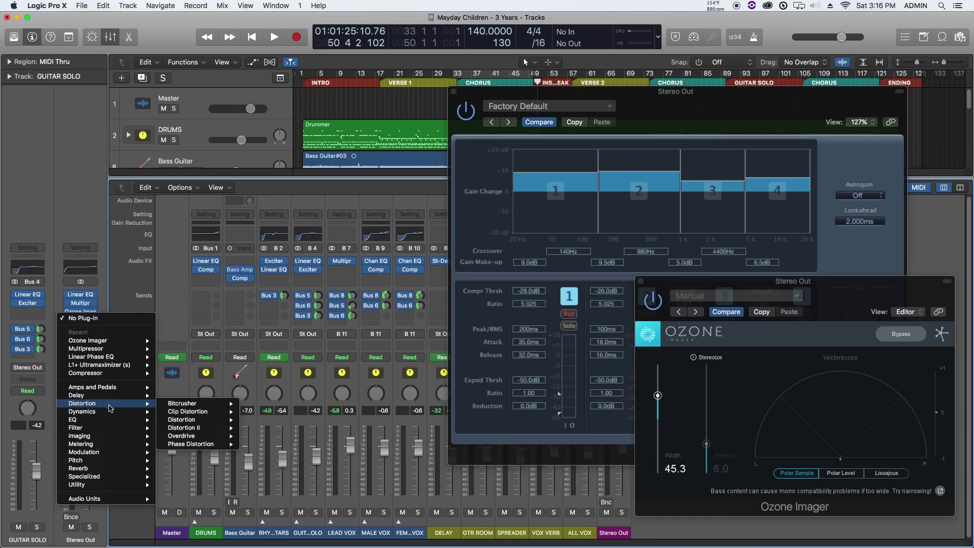
{"action": "mouse_move", "coordinate": [108, 413]}
{"action": "left_click", "coordinate": [191, 411]}
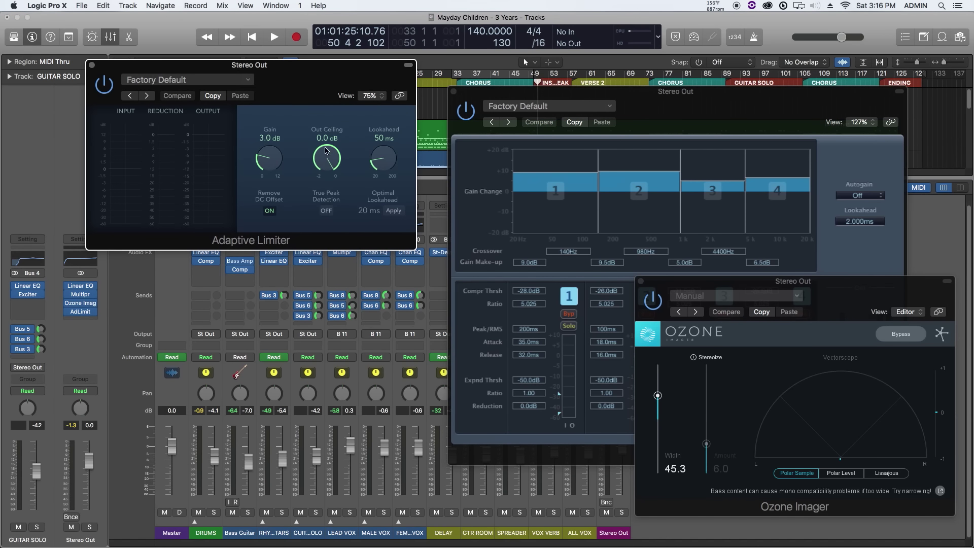
Step: Set the Adaptive Limiter to 0.0 dB gain, -0.1 dB out ceiling and 20 ms lookahead, with True Peak Detection on
{"action": "left_click_drag", "start_coordinate": [328, 159], "coordinate": [329, 161]}
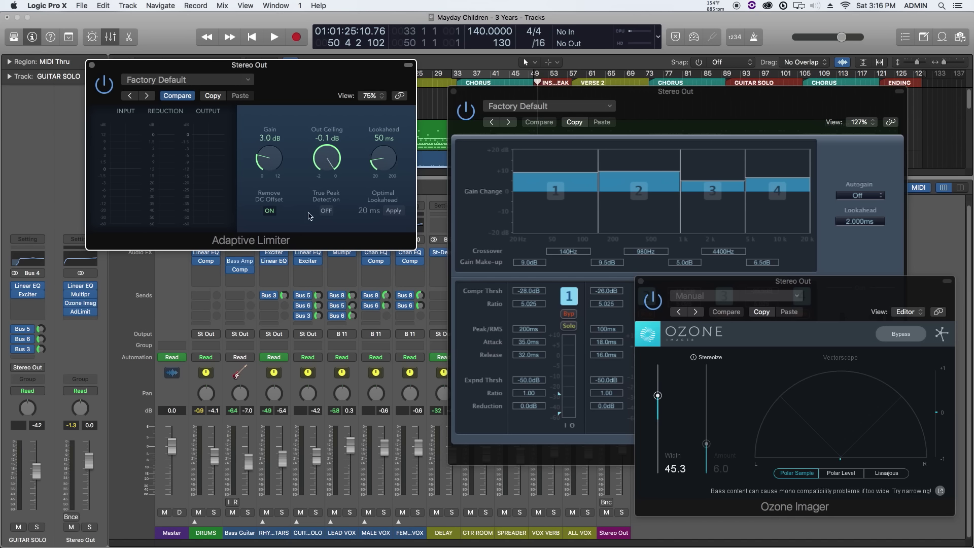
{"action": "left_click", "coordinate": [327, 211]}
{"action": "left_click_drag", "start_coordinate": [377, 165], "coordinate": [377, 175]}
{"action": "left_click_drag", "start_coordinate": [268, 162], "coordinate": [405, 33]}
{"action": "left_click", "coordinate": [267, 158], "text": "alt"}
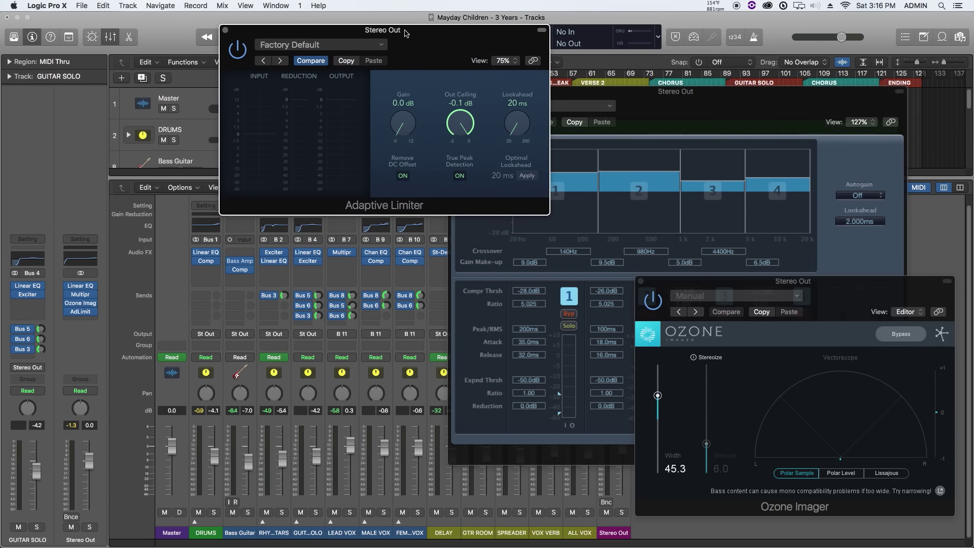
Step: Insert a Loudness Meter after the Adaptive Limiter, place it beside the limiter, set its target to about -10 LUFS and start measuring
{"action": "left_click", "coordinate": [80, 319]}
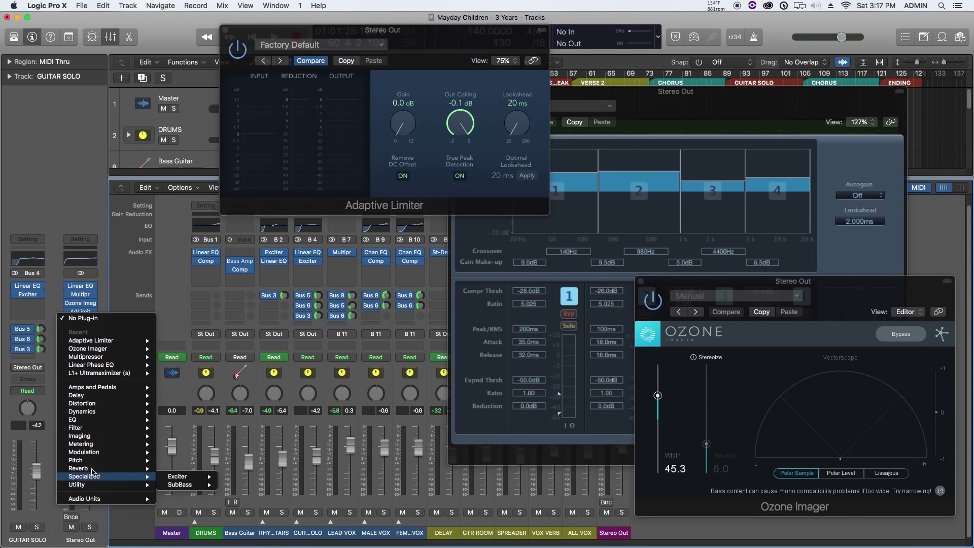
{"action": "mouse_move", "coordinate": [114, 445]}
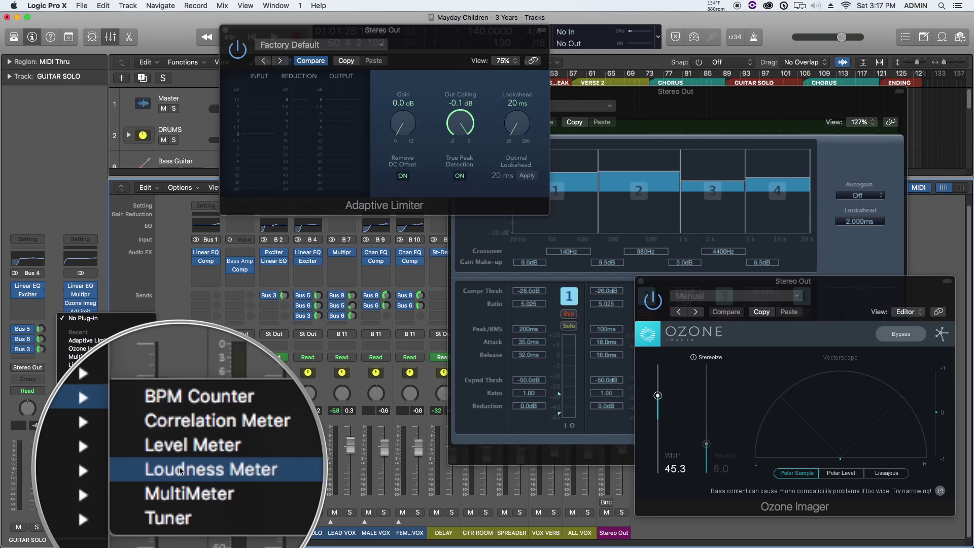
{"action": "mouse_move", "coordinate": [180, 470]}
{"action": "left_click", "coordinate": [262, 468]}
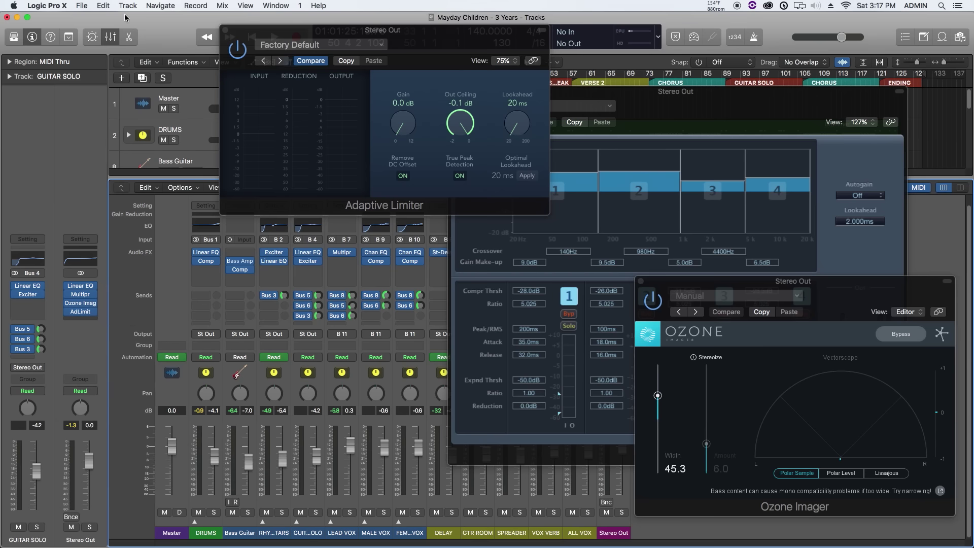
{"action": "left_click_drag", "start_coordinate": [101, 47], "coordinate": [113, 39]}
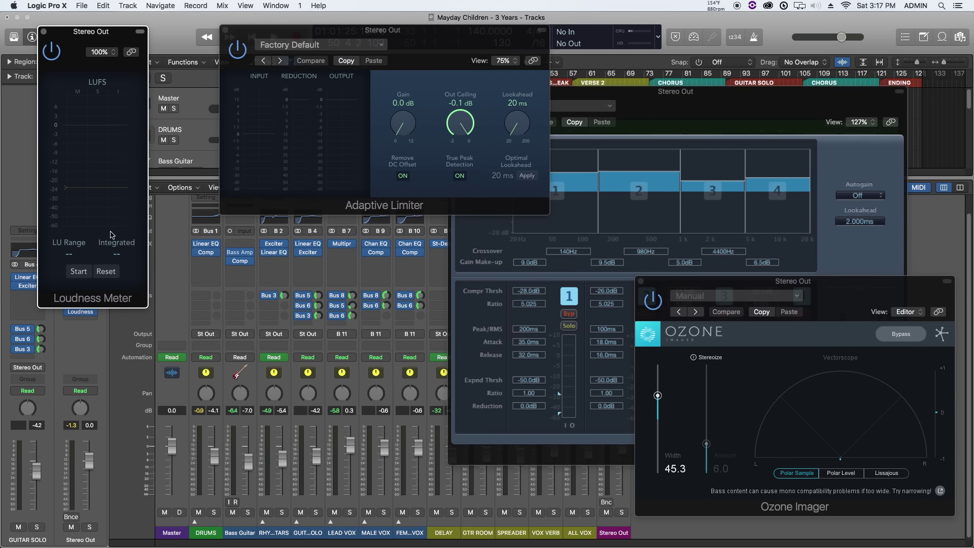
{"action": "left_click_drag", "start_coordinate": [67, 187], "coordinate": [65, 157]}
{"action": "mouse_move", "coordinate": [79, 161]}
{"action": "left_mouse_down"}
{"action": "mouse_move", "coordinate": [81, 176]}
{"action": "mouse_move", "coordinate": [78, 162]}
{"action": "left_mouse_up"}
Step: During playback, tune the Adaptive Limiter's gain to 5.9 dB against the loudness target, resetting the Loudness Meter between adjustments
{"action": "left_click_drag", "start_coordinate": [406, 124], "coordinate": [404, 71]}
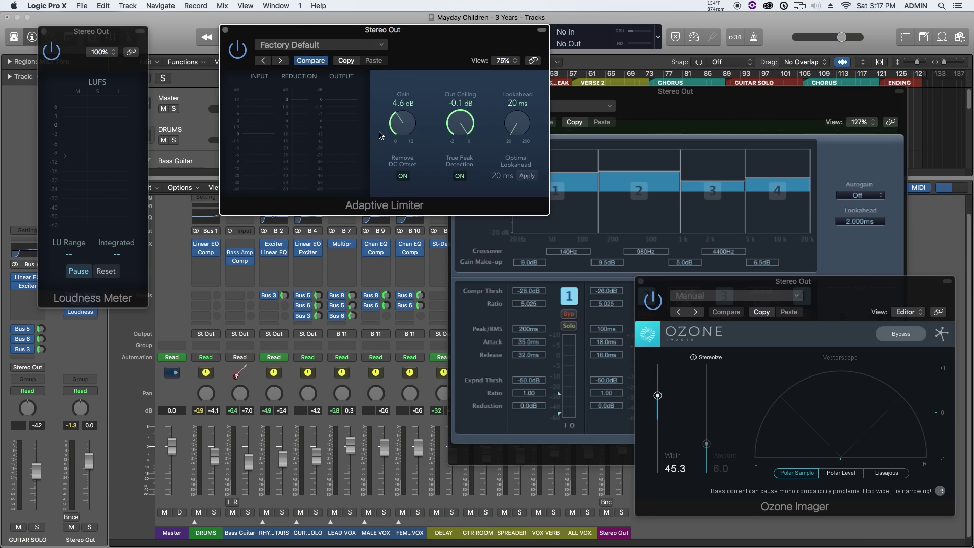
{"action": "left_click_drag", "start_coordinate": [396, 137], "coordinate": [406, 178]}
{"action": "key", "text": "space"}
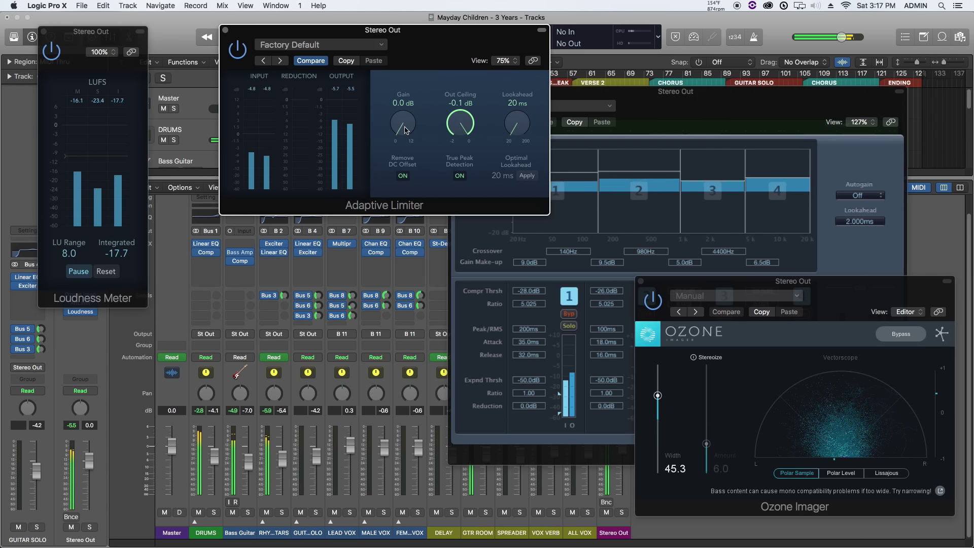
{"action": "left_click_drag", "start_coordinate": [406, 130], "coordinate": [403, 43]}
{"action": "left_click", "coordinate": [105, 271]}
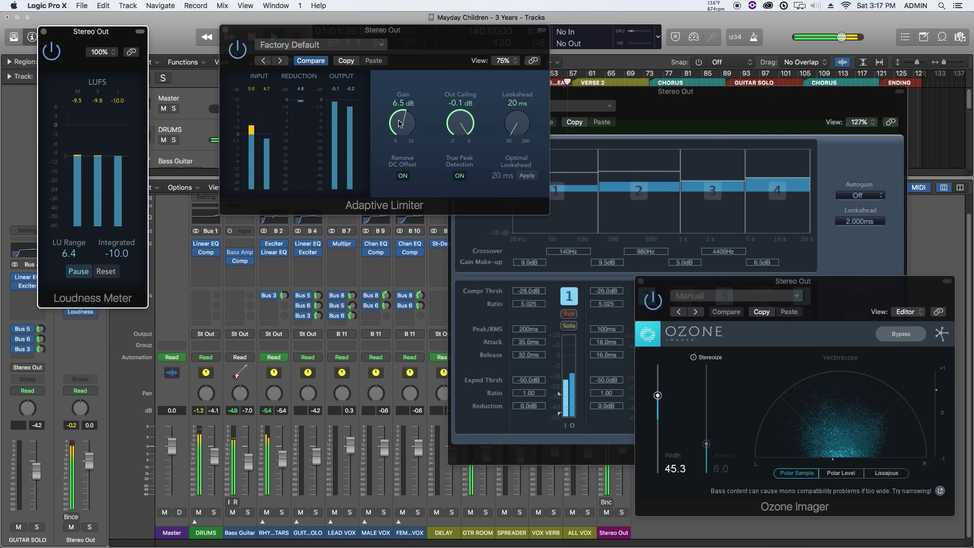
{"action": "left_click_drag", "start_coordinate": [401, 124], "coordinate": [400, 128]}
{"action": "left_click", "coordinate": [119, 273]}
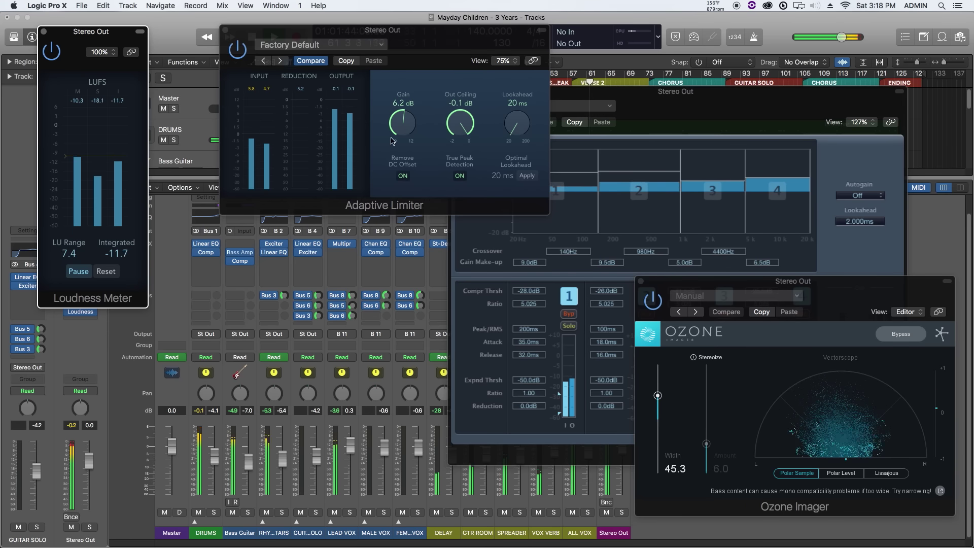
{"action": "left_click_drag", "start_coordinate": [401, 127], "coordinate": [400, 135]}
Step: Set the Multipressor's compression thresholds to -25.5 dB for band 3 and -27.5 dB for band 4
{"action": "left_click", "coordinate": [584, 268]}
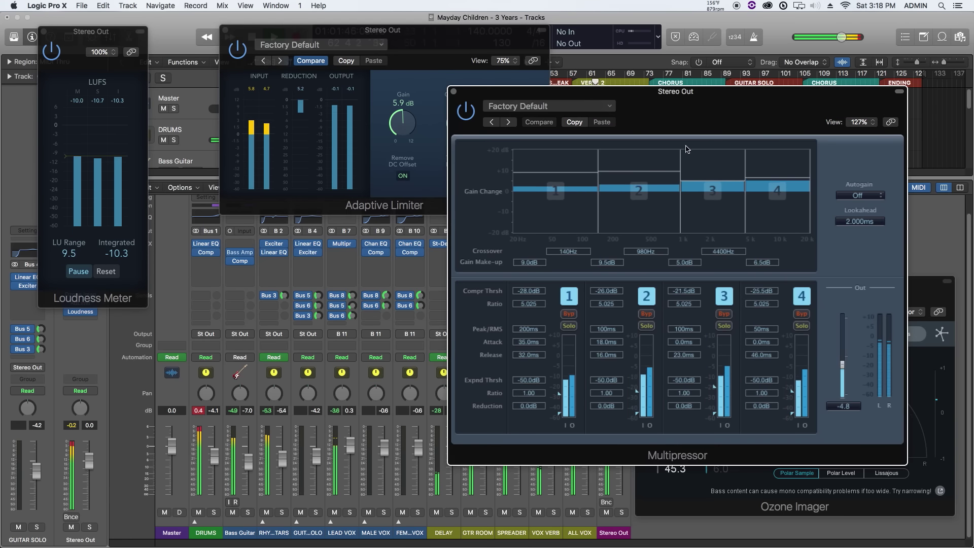
{"action": "left_click_drag", "start_coordinate": [715, 387], "coordinate": [716, 391]}
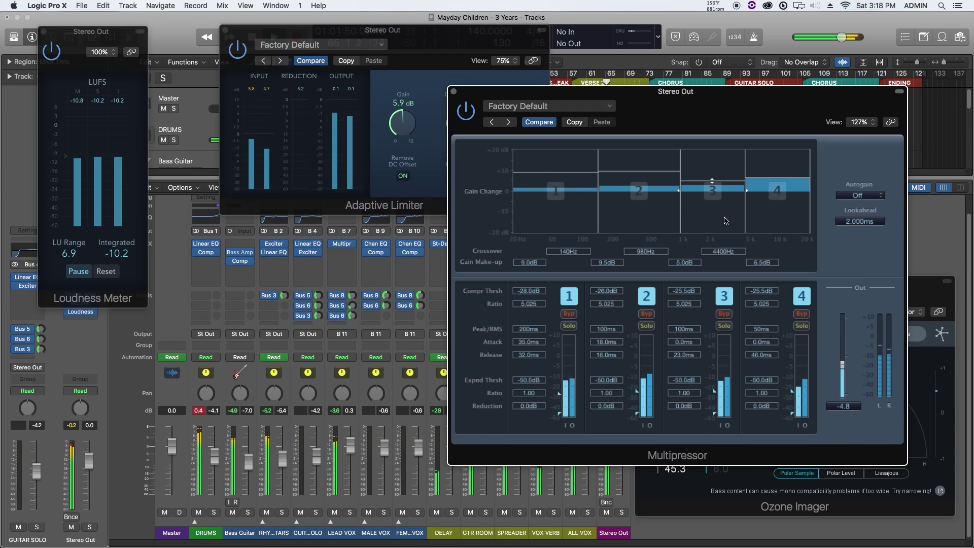
{"action": "left_click_drag", "start_coordinate": [770, 183], "coordinate": [784, 232]}
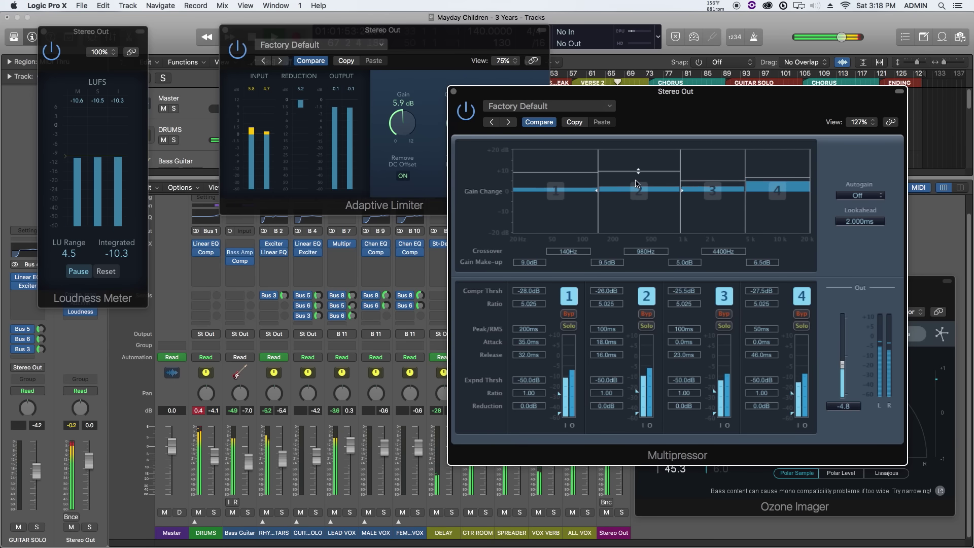
Step: Measure the mix's integrated loudness from a fresh start, clear the Loudness Meter again and restart playback
{"action": "left_click", "coordinate": [435, 114]}
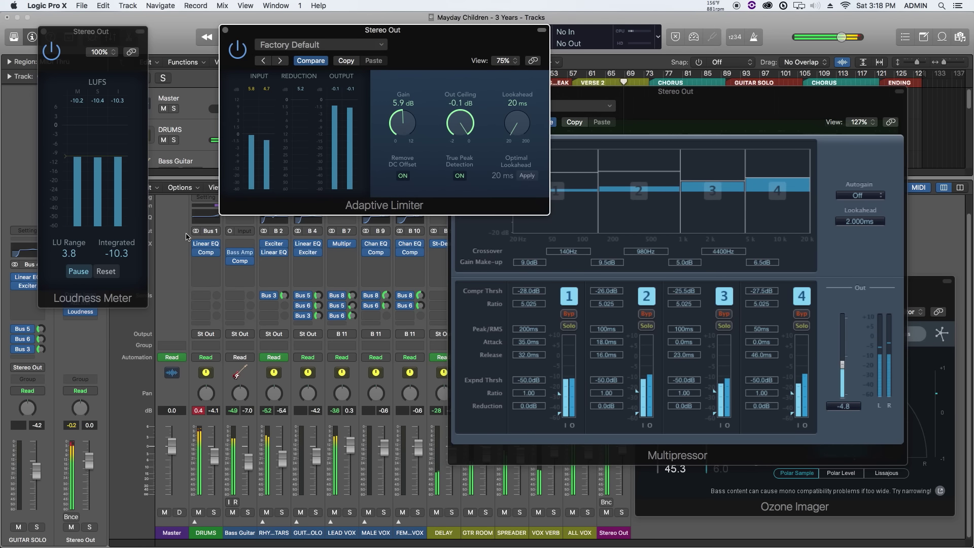
{"action": "left_click", "coordinate": [106, 271]}
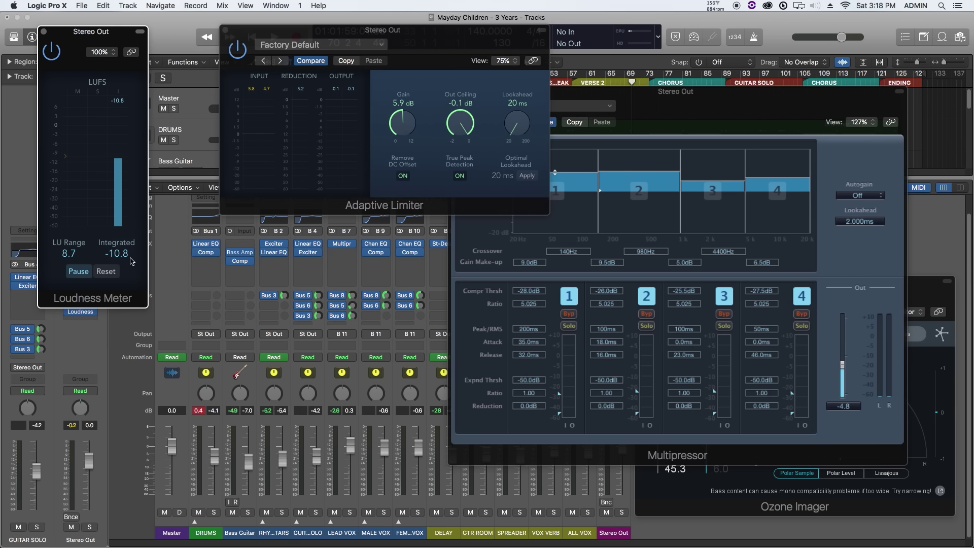
{"action": "left_click", "coordinate": [106, 272]}
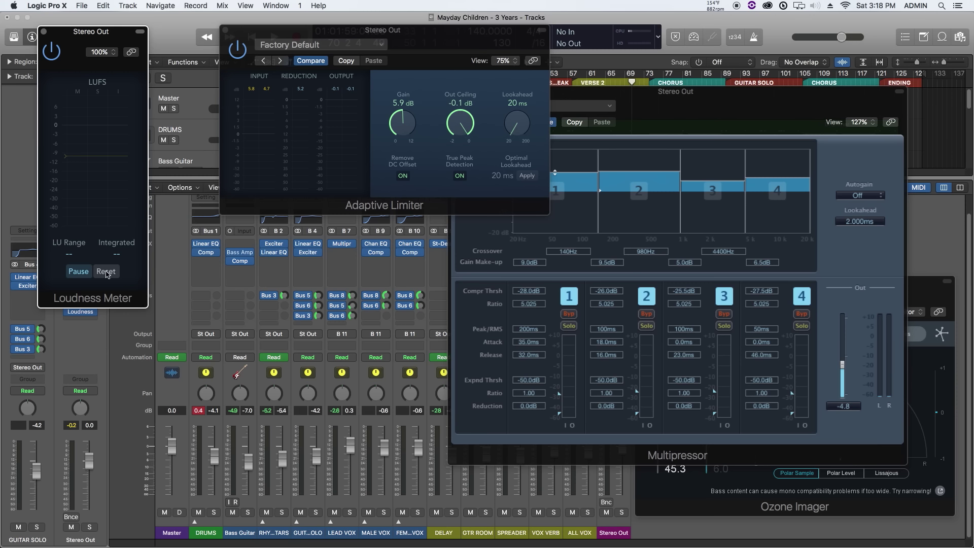
{"action": "key", "text": "space"}
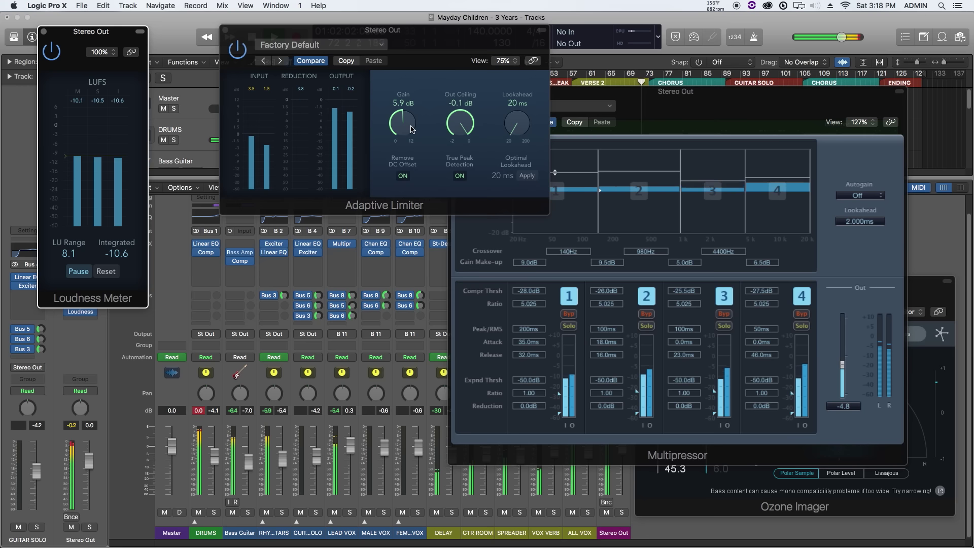
Step: Set the Multipressor's make-up gain to 9.5 dB for band 1 and 4.5 dB for band 3, and the band 2/3 crossover to 870 Hz
{"action": "left_click", "coordinate": [701, 108]}
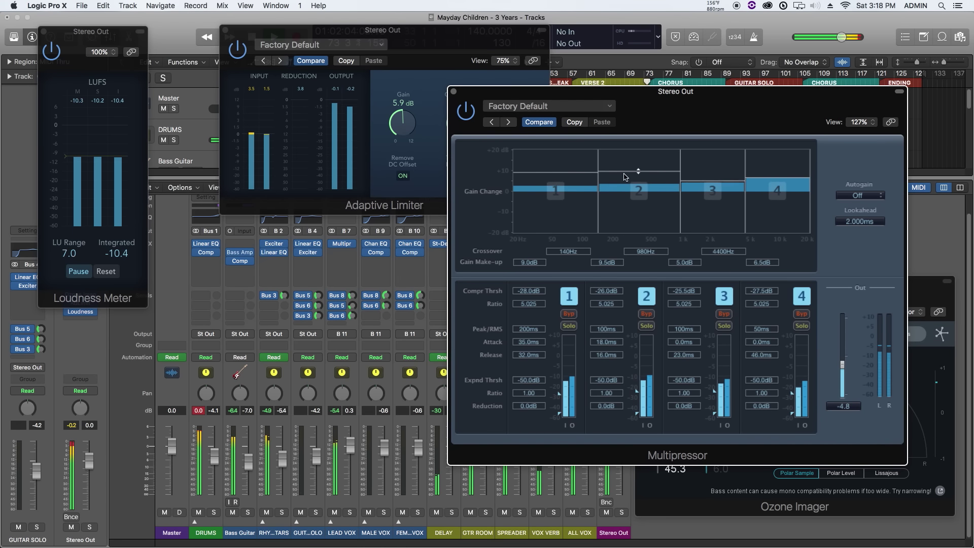
{"action": "left_click_drag", "start_coordinate": [573, 182], "coordinate": [575, 177]}
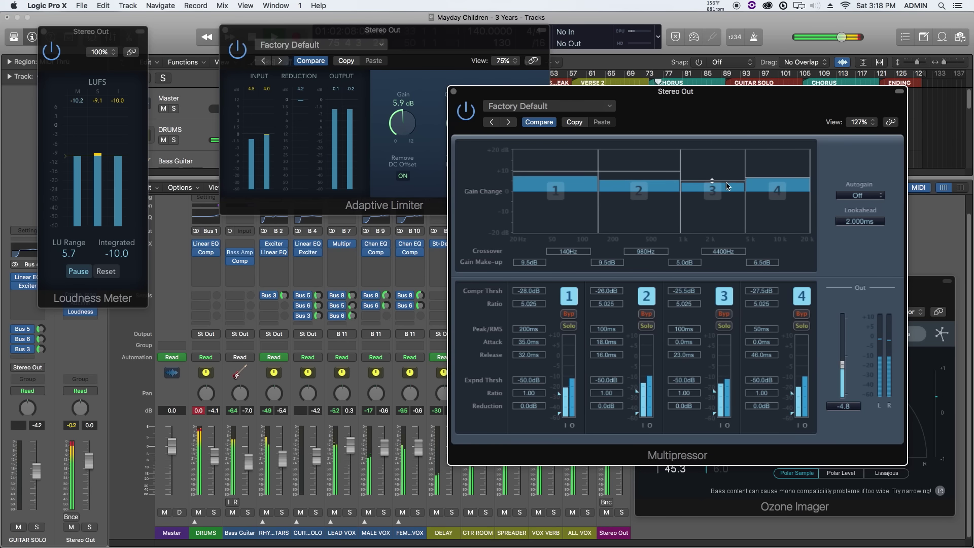
{"action": "left_click_drag", "start_coordinate": [727, 181], "coordinate": [681, 181]}
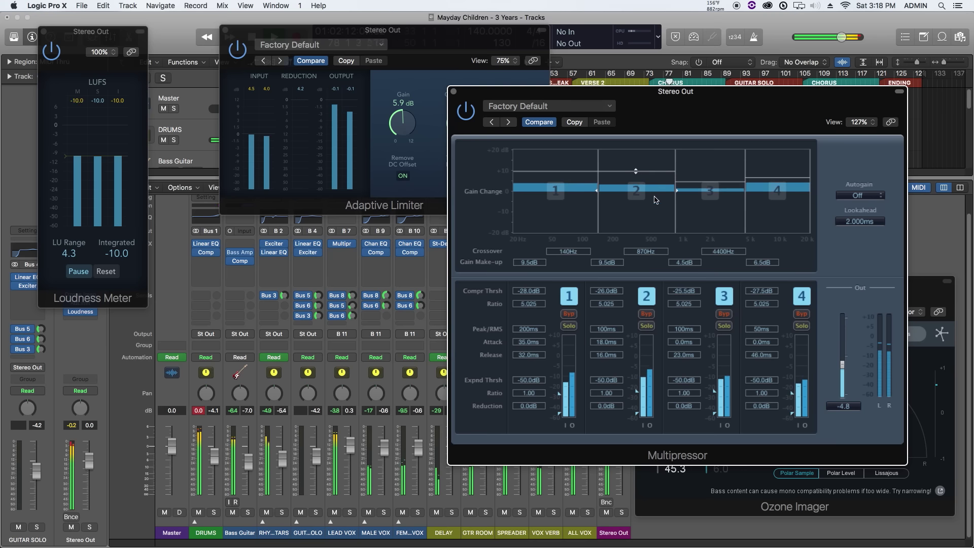
Step: Set the Multipressor's compression thresholds to -25.0 dB for band 2, -22.5 dB for band 3 and -27.0 dB for band 4
{"action": "left_click_drag", "start_coordinate": [638, 394], "coordinate": [637, 392]}
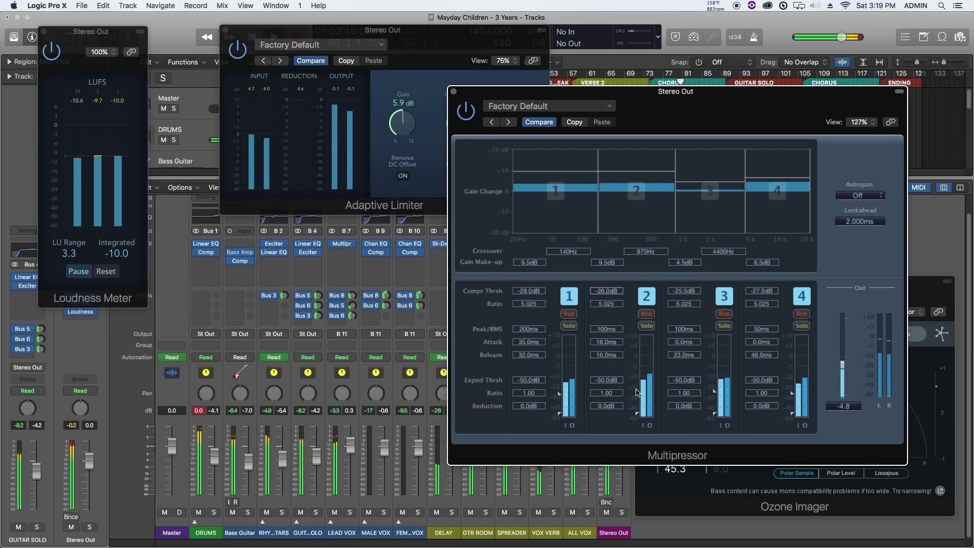
{"action": "left_click_drag", "start_coordinate": [714, 391], "coordinate": [713, 391]}
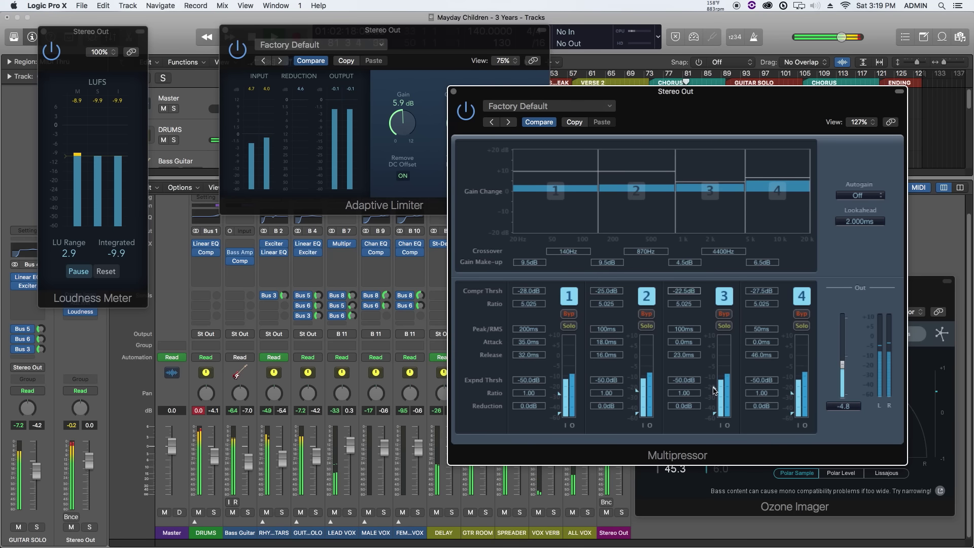
{"action": "left_click_drag", "start_coordinate": [793, 396], "coordinate": [796, 395]}
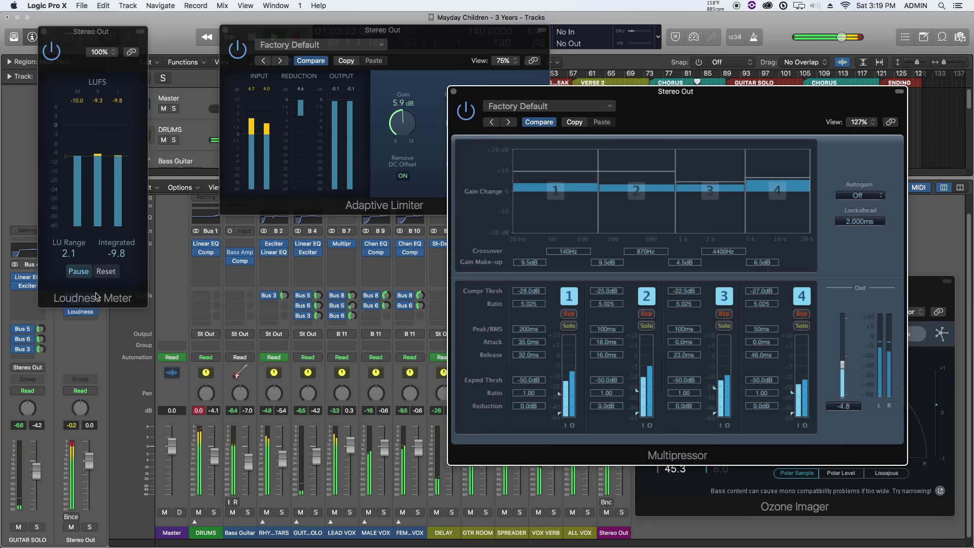
Step: Lower the Adaptive Limiter's gain to 5.6 dB, resetting the Loudness Meter before and after the change
{"action": "left_click", "coordinate": [106, 273]}
{"action": "left_click", "coordinate": [351, 180]}
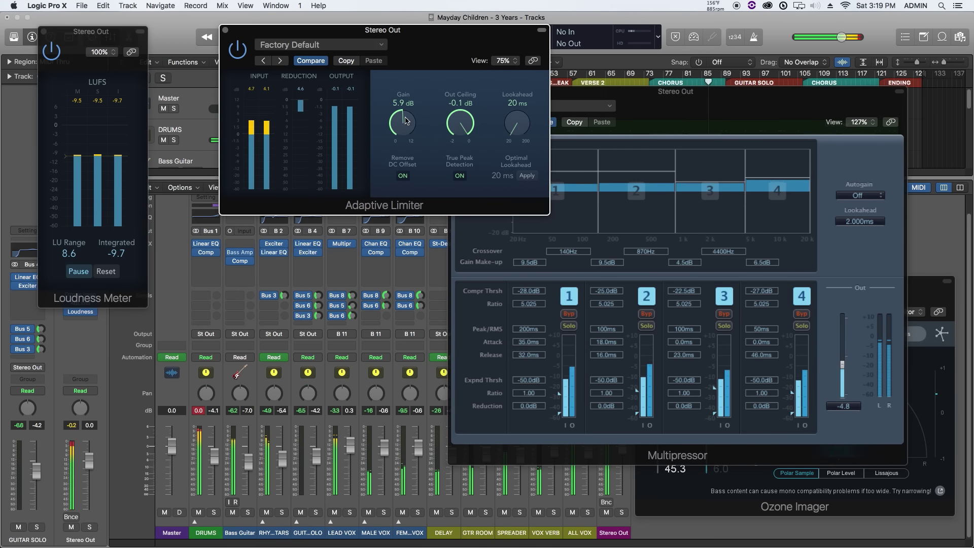
{"action": "left_click", "coordinate": [133, 282]}
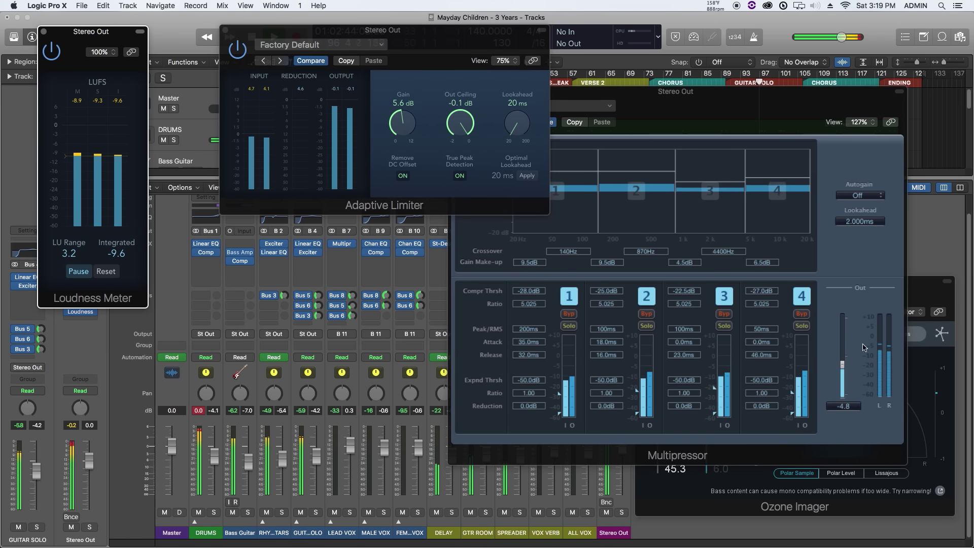
Step: Set Ozone Imager's Width to 47.2 during playback and bring the Multipressor window back to the front
{"action": "left_click", "coordinate": [917, 288]}
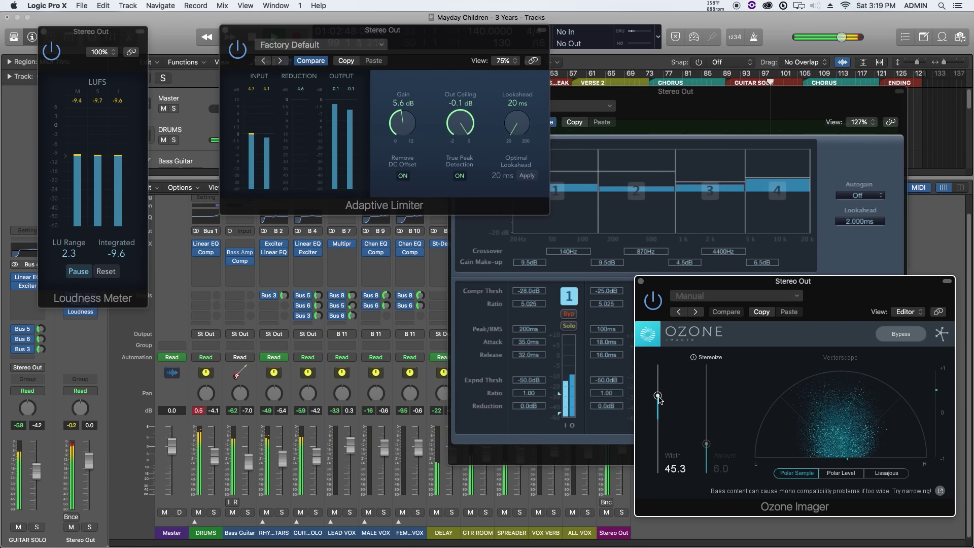
{"action": "mouse_move", "coordinate": [657, 396]}
{"action": "left_mouse_down"}
{"action": "mouse_move", "coordinate": [662, 370]}
{"action": "mouse_move", "coordinate": [674, 400]}
{"action": "left_mouse_up"}
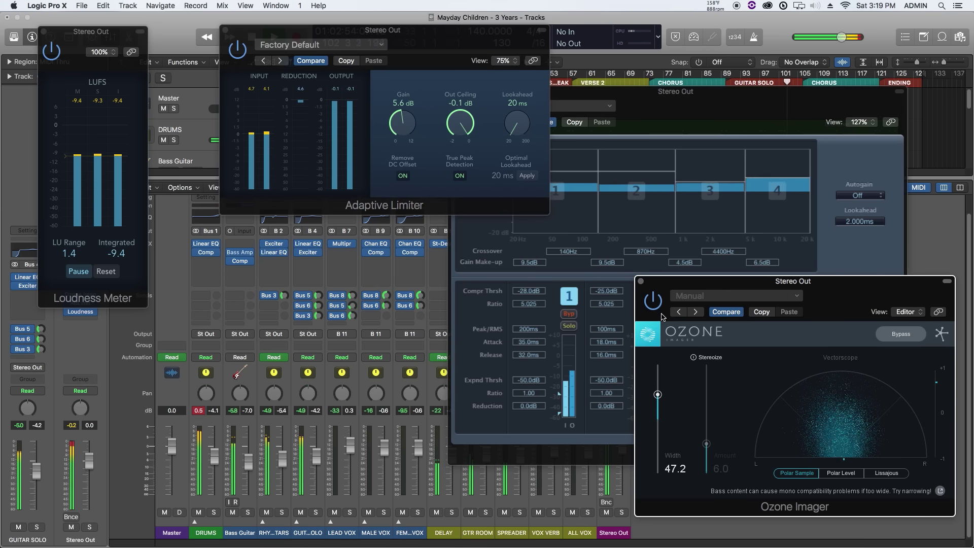
{"action": "left_click", "coordinate": [558, 276]}
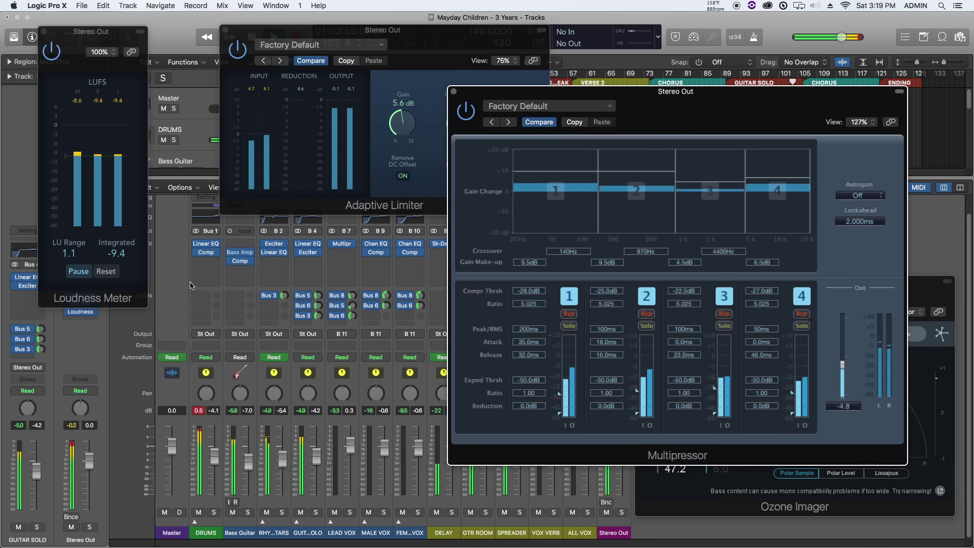
Step: Lower the Adaptive Limiter's gain to 5.3 dB, resetting the Loudness Meter before and after the change
{"action": "left_click", "coordinate": [107, 272]}
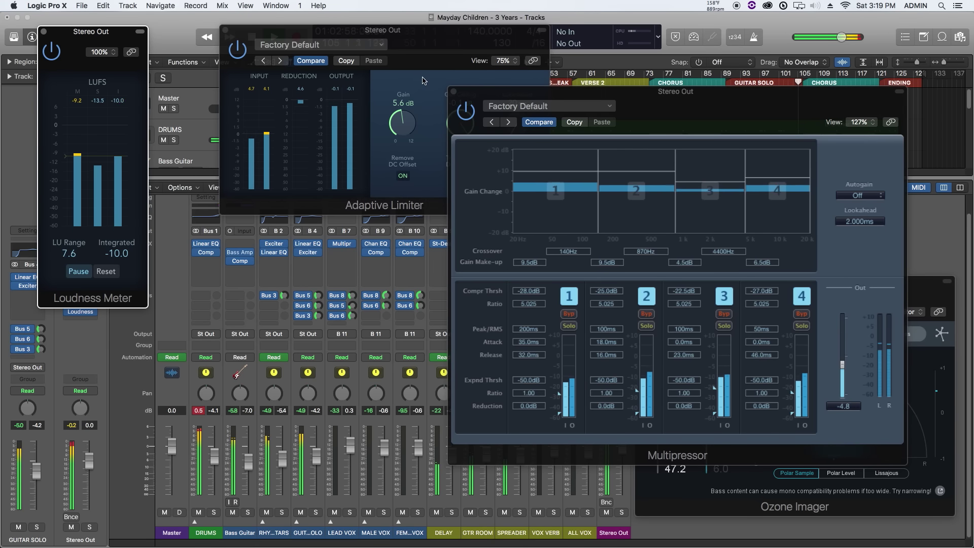
{"action": "left_click", "coordinate": [419, 93]}
{"action": "left_click_drag", "start_coordinate": [419, 92], "coordinate": [418, 99]}
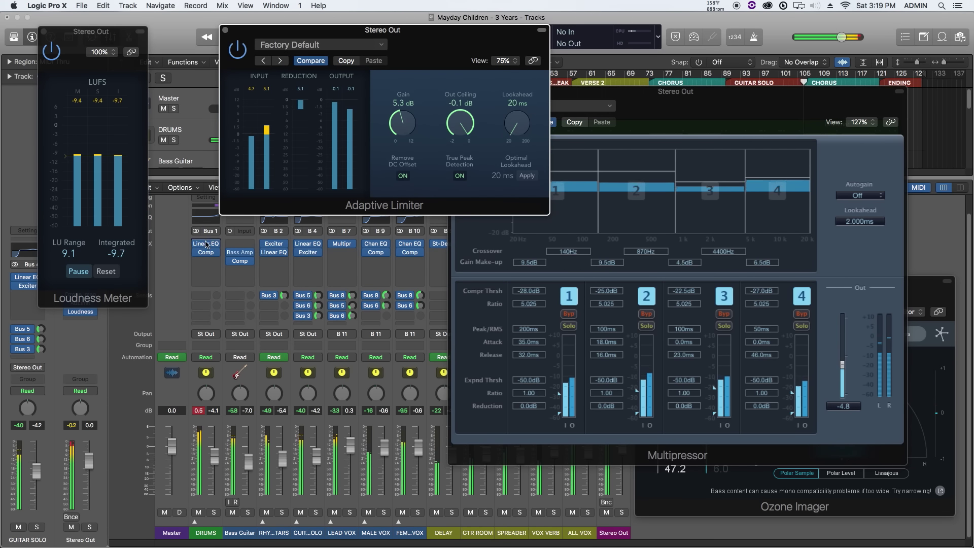
{"action": "left_click", "coordinate": [116, 273]}
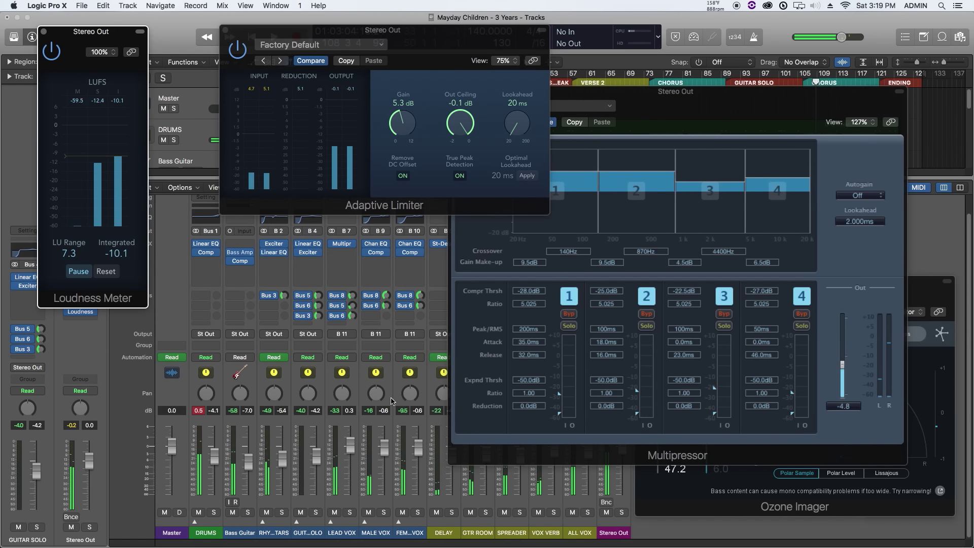
Step: Examine the Compressor's output limiter on the DRUMS bus and check the Stereo Out's Ozone Imager, Multipressor and Adaptive Limiter settings
{"action": "left_click", "coordinate": [659, 494]}
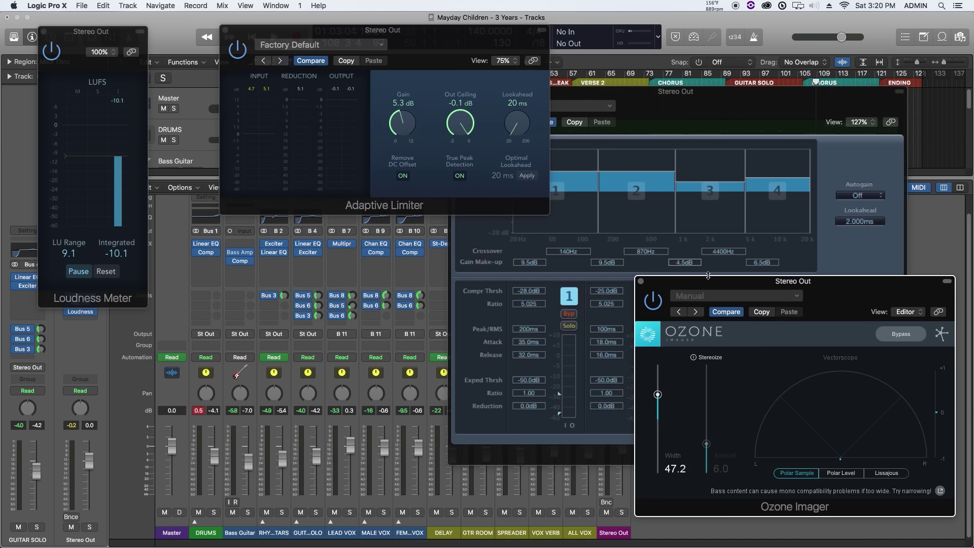
{"action": "left_click", "coordinate": [715, 110]}
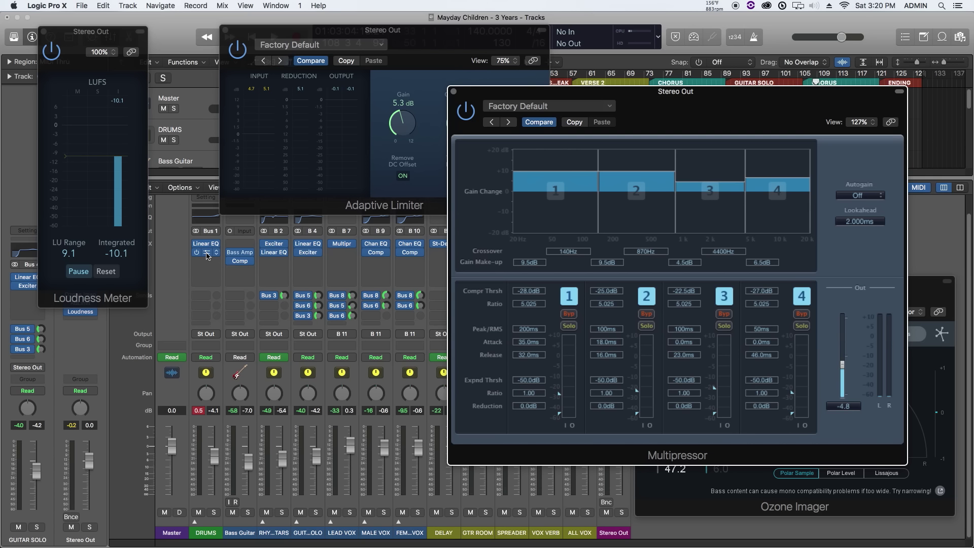
{"action": "left_click", "coordinate": [210, 252]}
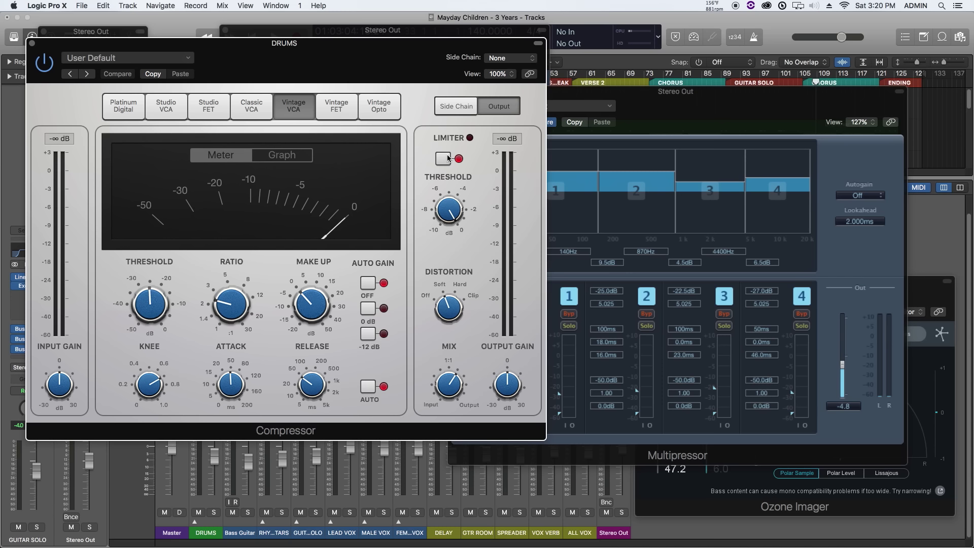
{"action": "mouse_move", "coordinate": [449, 214]}
{"action": "left_click", "coordinate": [32, 43]}
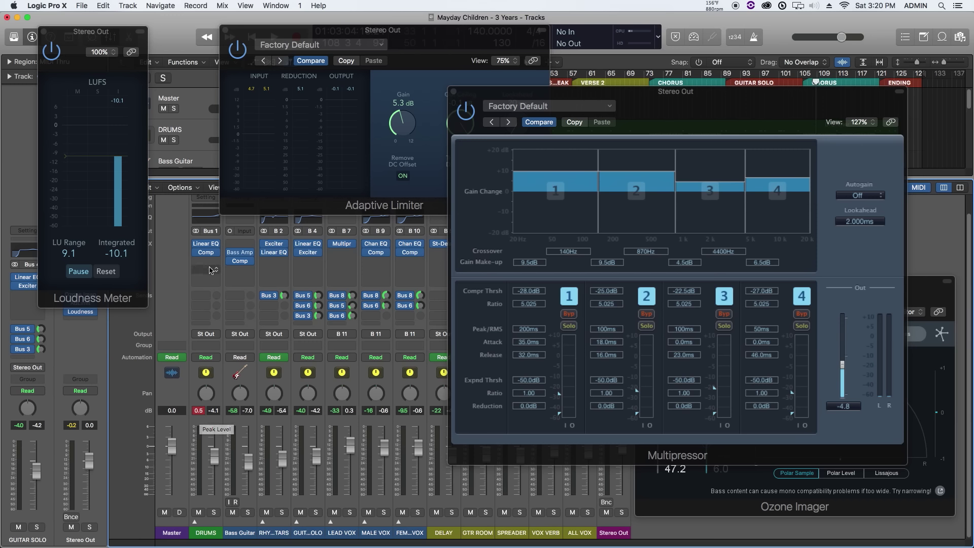
{"action": "mouse_move", "coordinate": [206, 246]}
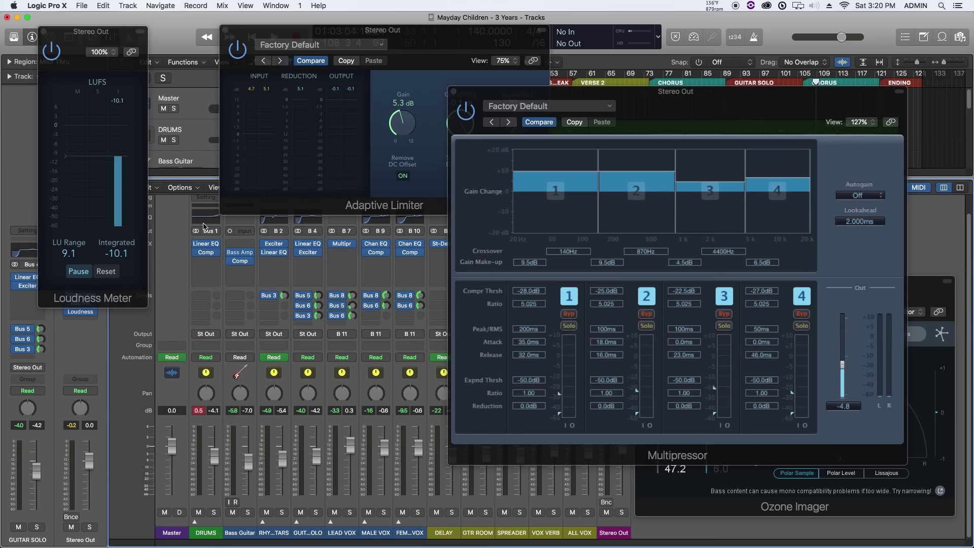
{"action": "left_click", "coordinate": [305, 37]}
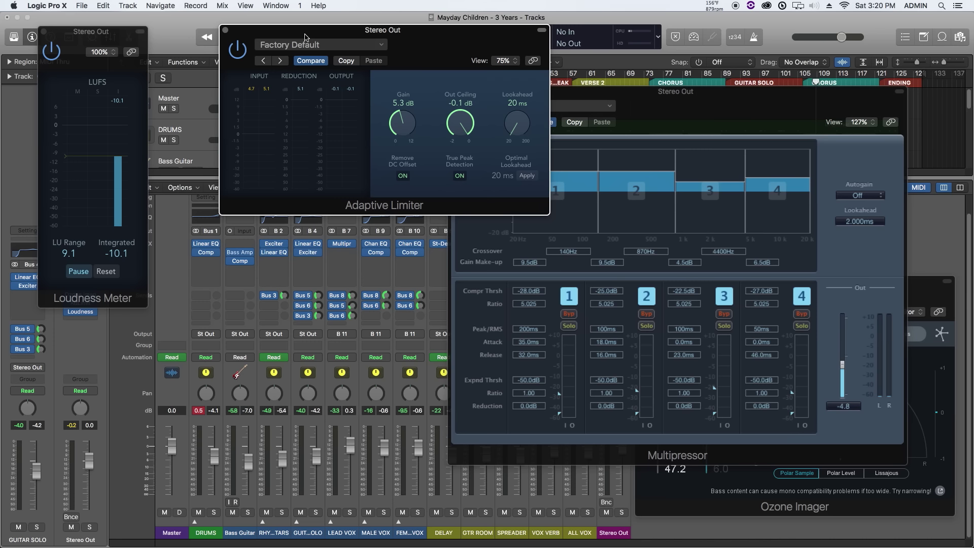
Step: Set the Multipressor's make-up gain to 7.5, 9.0 and 5.5 dB for bands 1 to 3 and band 4's compression threshold to -22.5 dB, with playback running
{"action": "left_click", "coordinate": [660, 101]}
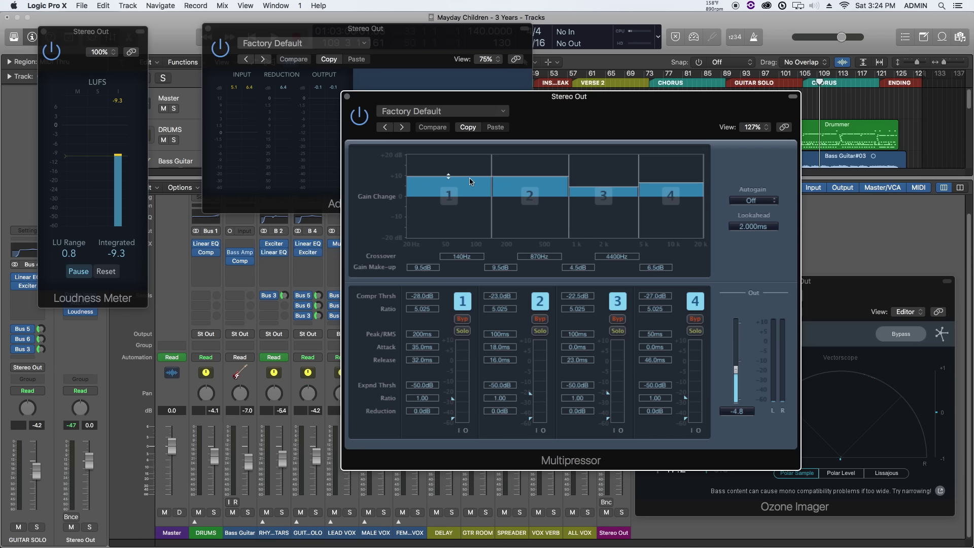
{"action": "left_click_drag", "start_coordinate": [469, 181], "coordinate": [511, 180]}
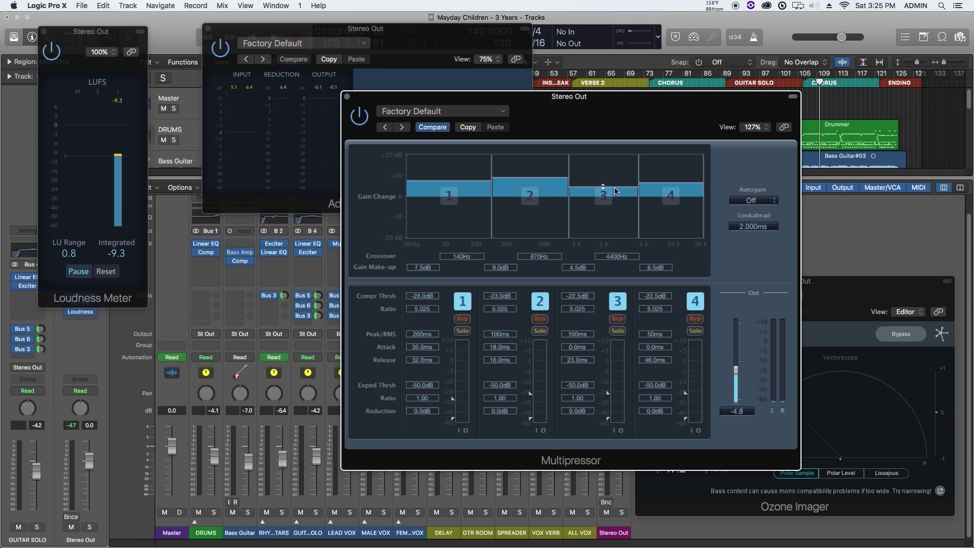
{"action": "left_click_drag", "start_coordinate": [616, 190], "coordinate": [615, 188]}
{"action": "key", "text": "space"}
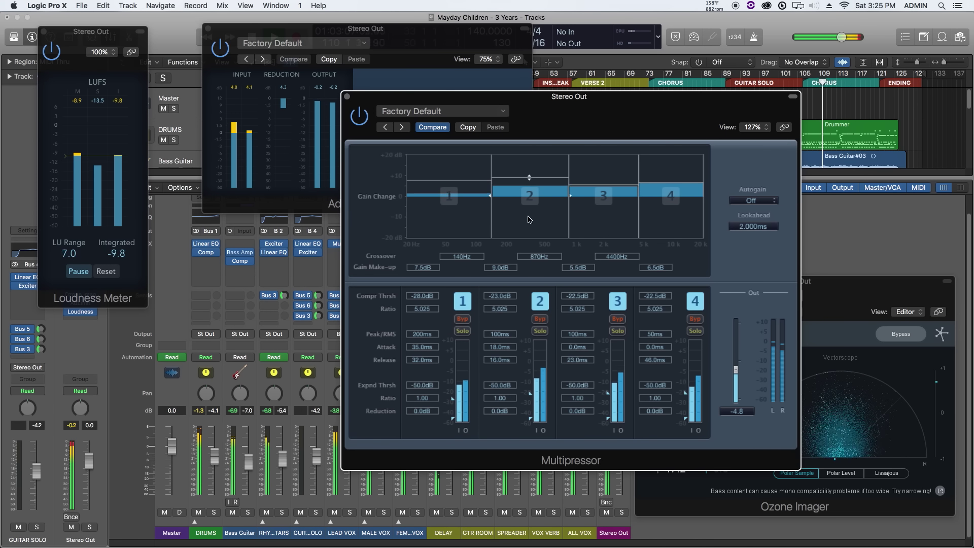
Step: Set the Adaptive Limiter's gain to 4.8 dB during playback, resetting the Loudness Meter before and after the change
{"action": "left_click", "coordinate": [106, 271]}
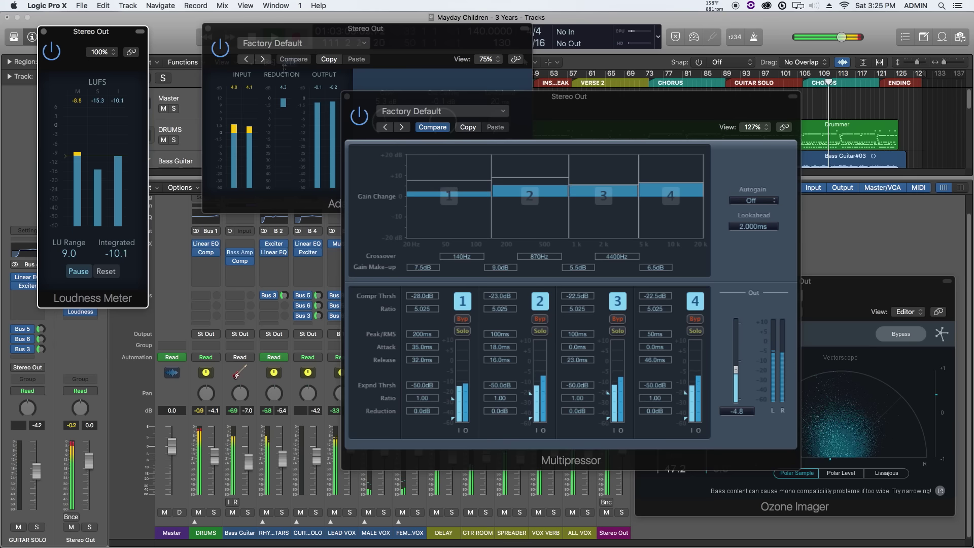
{"action": "left_click", "coordinate": [314, 142]}
{"action": "left_click_drag", "start_coordinate": [382, 123], "coordinate": [386, 132]}
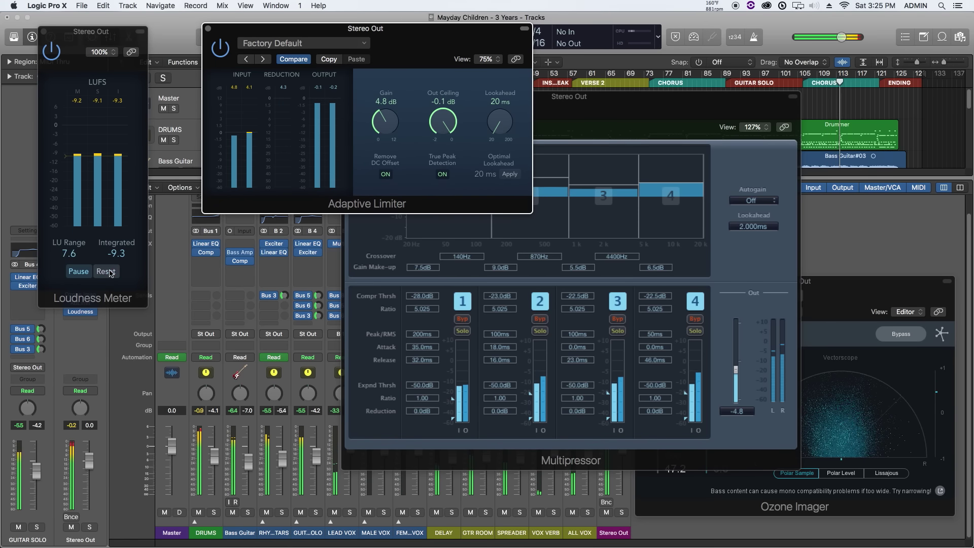
{"action": "left_click", "coordinate": [131, 273]}
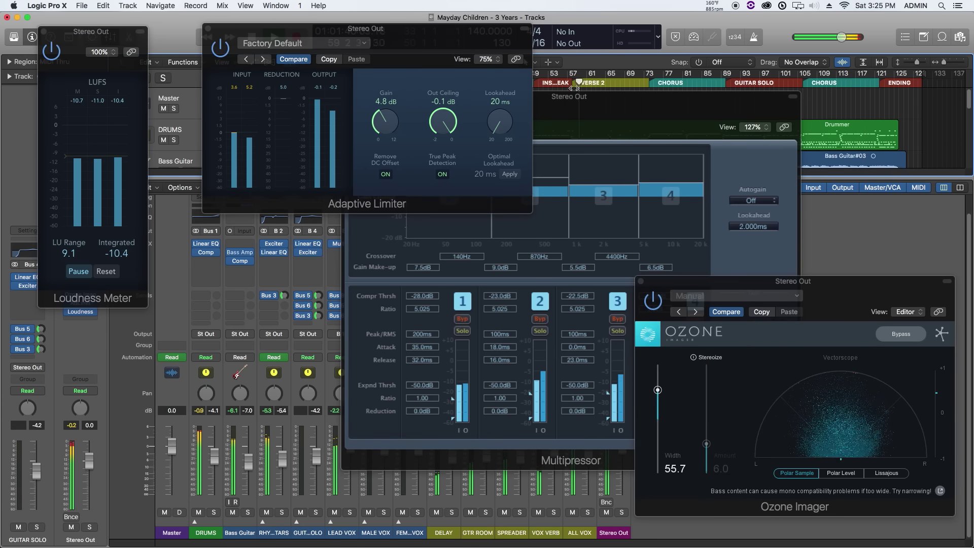
Step: Lower the Multipressor's overall output level to -6.0 dB and reset the Loudness Meter
{"action": "left_click", "coordinate": [604, 115]}
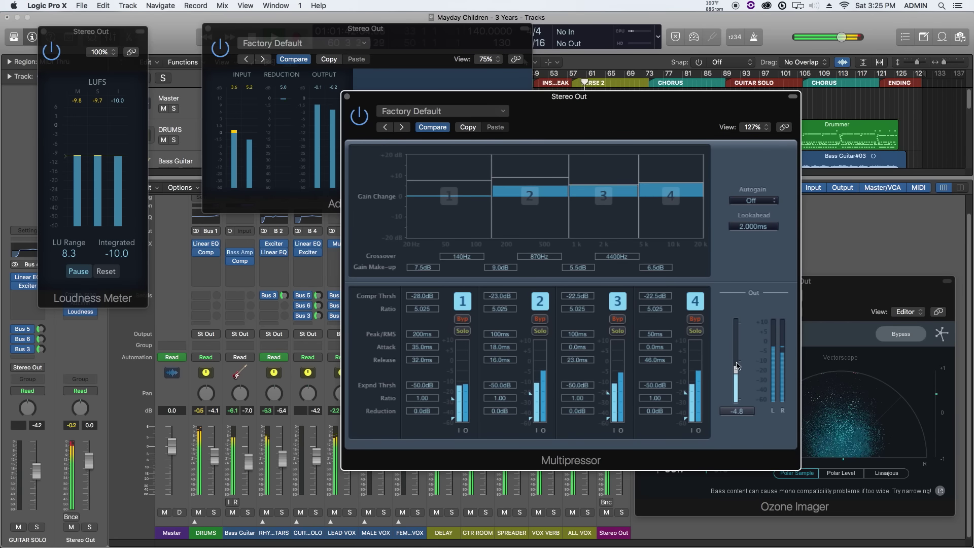
{"action": "left_click_drag", "start_coordinate": [736, 370], "coordinate": [736, 372]}
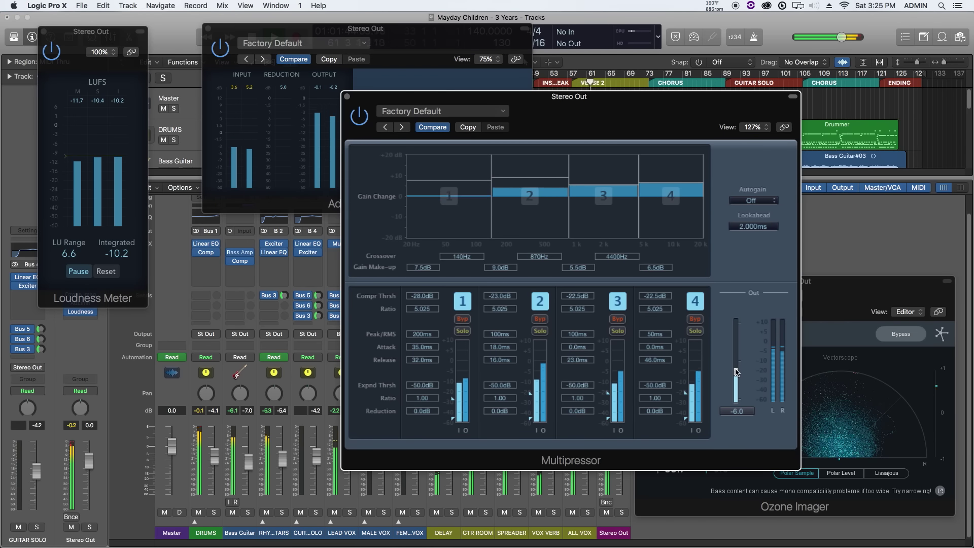
{"action": "left_click", "coordinate": [104, 274]}
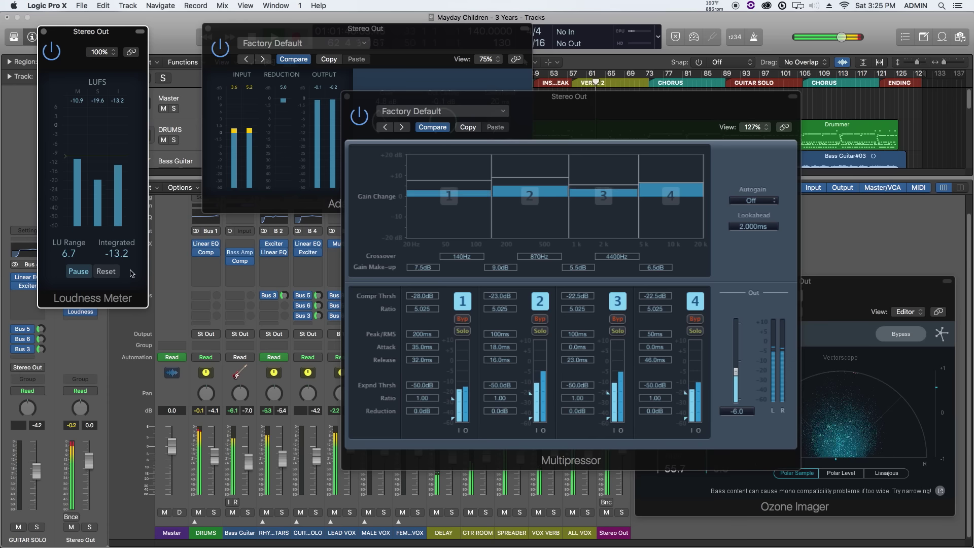
Step: Raise the Adaptive Limiter's gain to 5.1 dB and restart the loudness measurement
{"action": "left_click", "coordinate": [278, 34]}
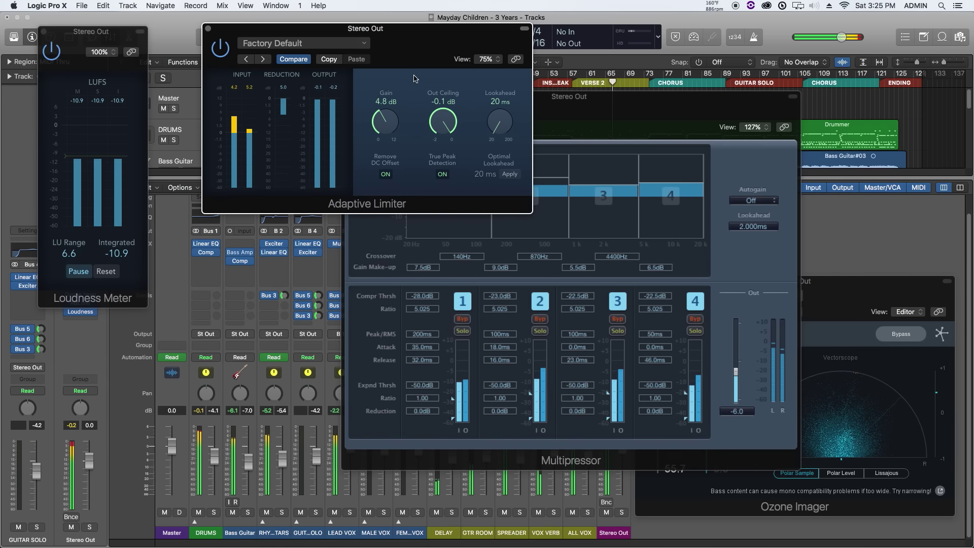
{"action": "left_click_drag", "start_coordinate": [389, 125], "coordinate": [412, 91]}
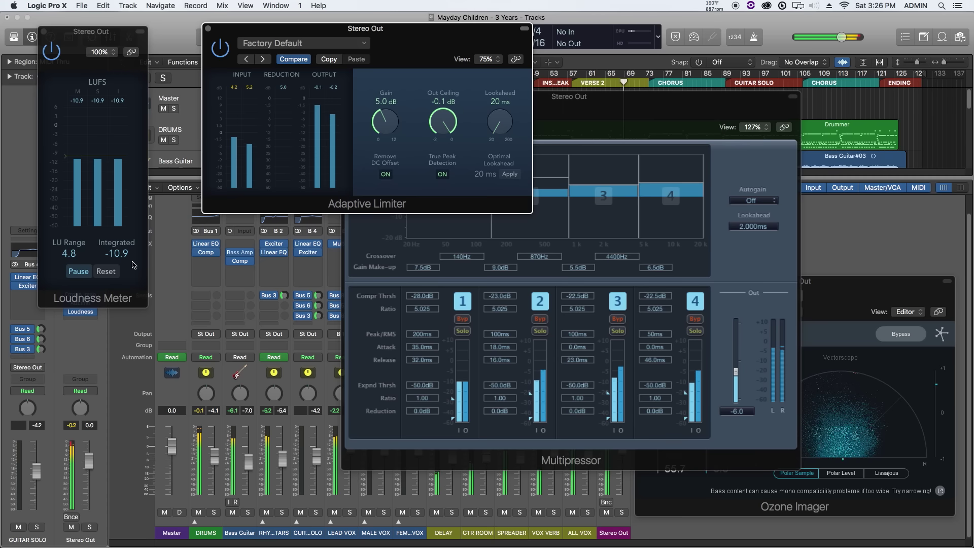
{"action": "left_click_drag", "start_coordinate": [385, 131], "coordinate": [400, 121]}
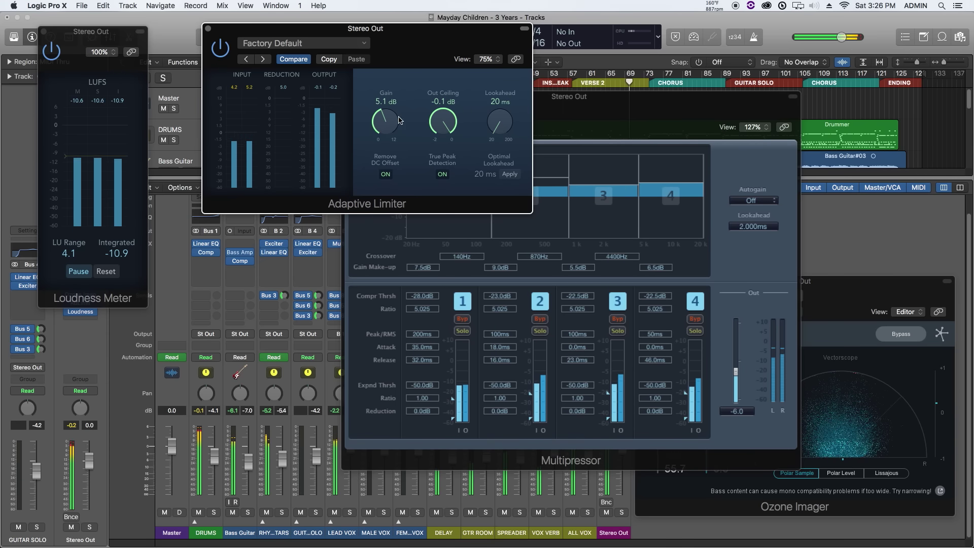
{"action": "left_click", "coordinate": [117, 271]}
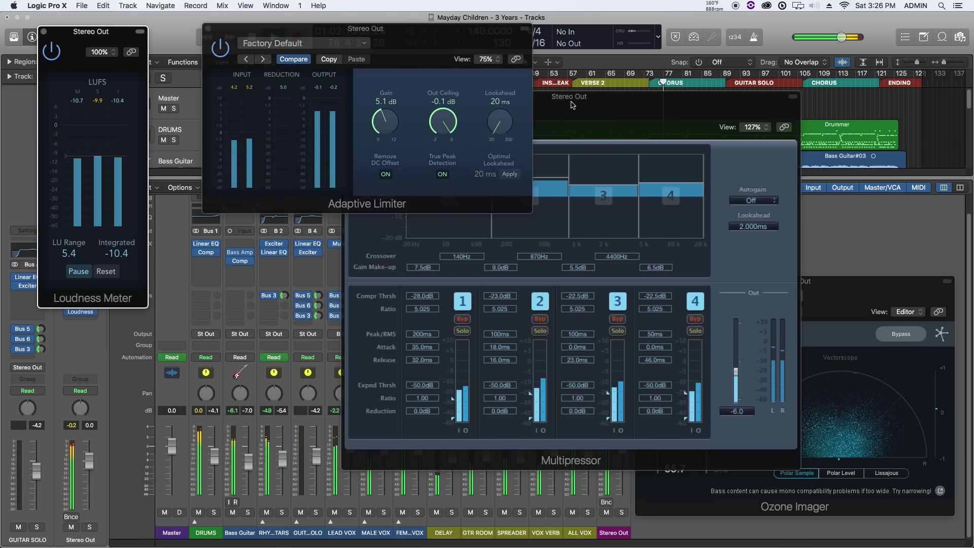
Step: Set Ozone Imager's Width to 46.2, check the Multipressor and Adaptive Limiter during playback, and stop playback
{"action": "left_click", "coordinate": [864, 296]}
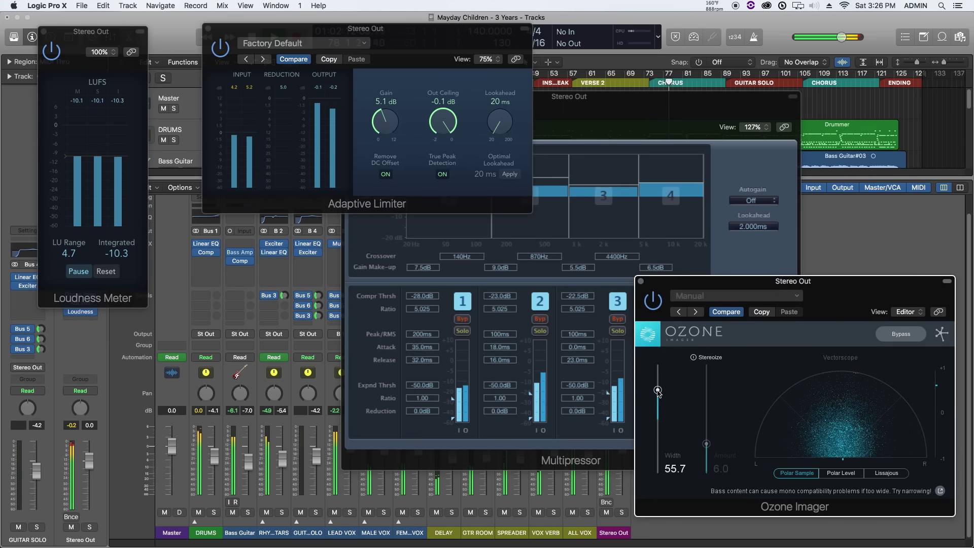
{"action": "left_click_drag", "start_coordinate": [658, 390], "coordinate": [657, 395]}
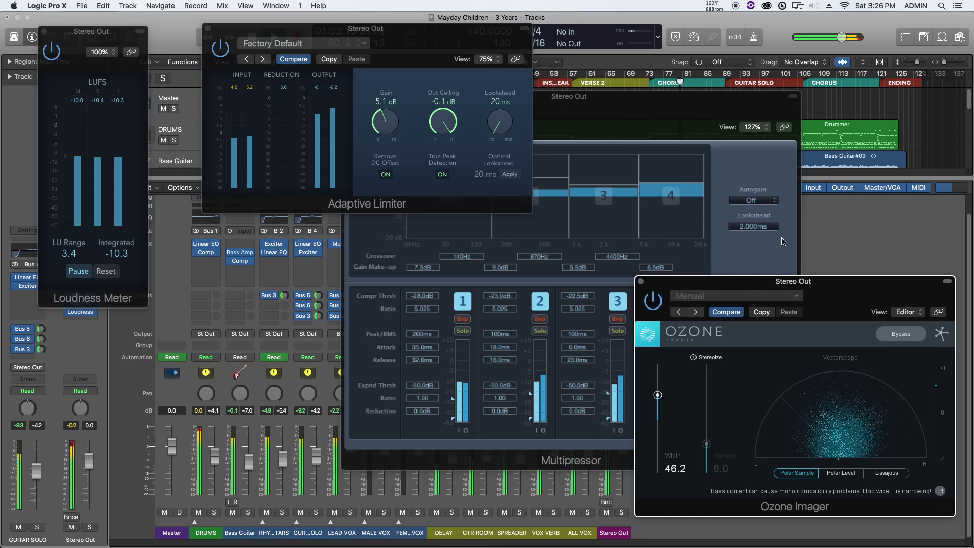
{"action": "left_click", "coordinate": [747, 175]}
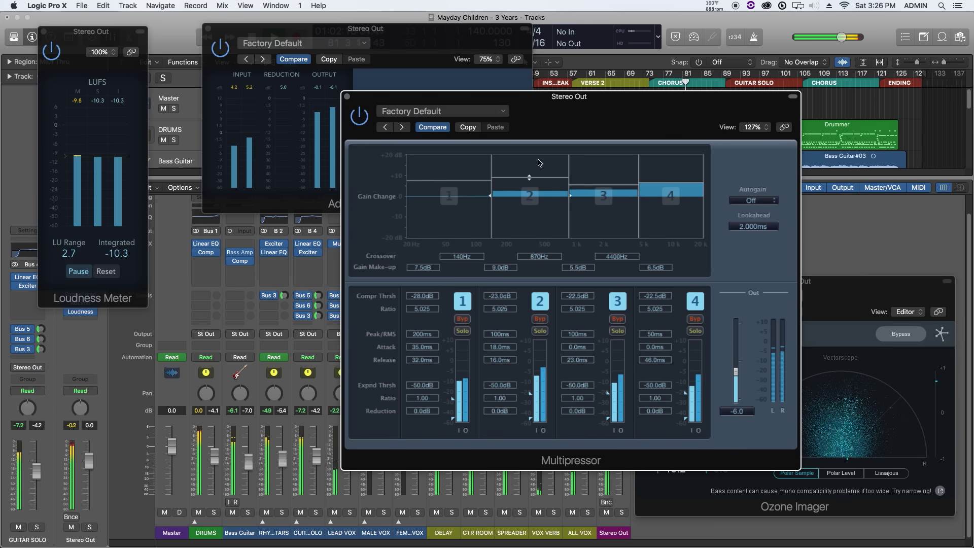
{"action": "left_click", "coordinate": [399, 90]}
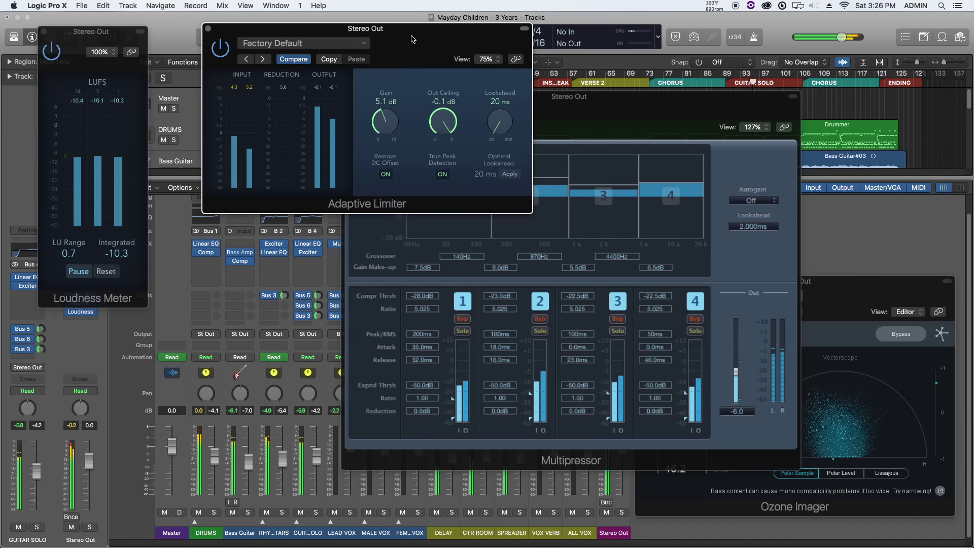
{"action": "key", "text": "space"}
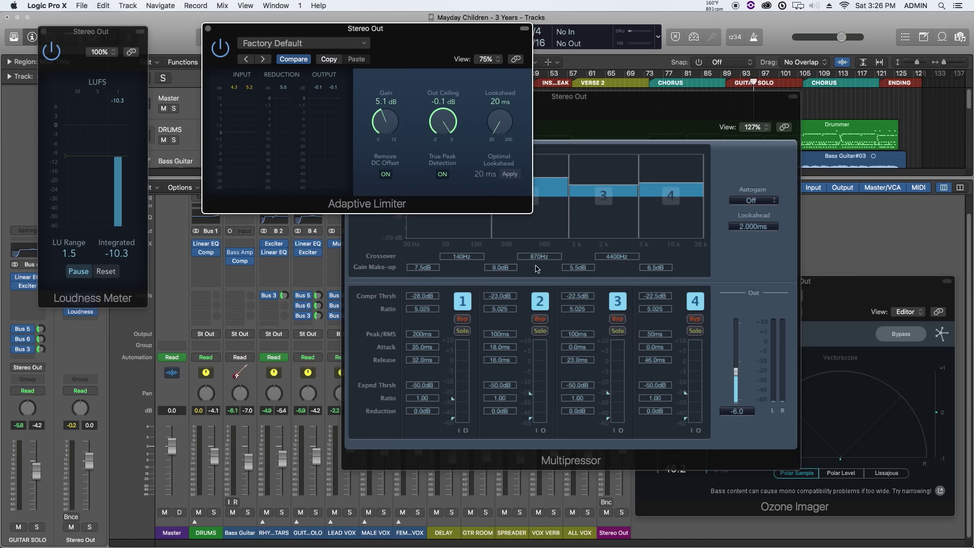
Step: Close the Stereo Out's Multipressor, Adaptive Limiter, Ozone Imager and Loudness Meter windows
{"action": "left_click", "coordinate": [662, 121]}
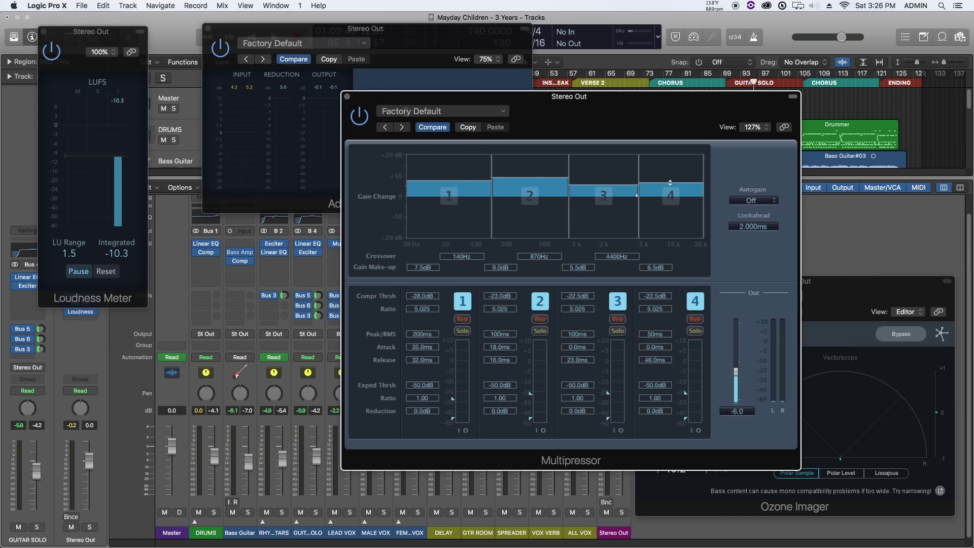
{"action": "left_click", "coordinate": [347, 97]}
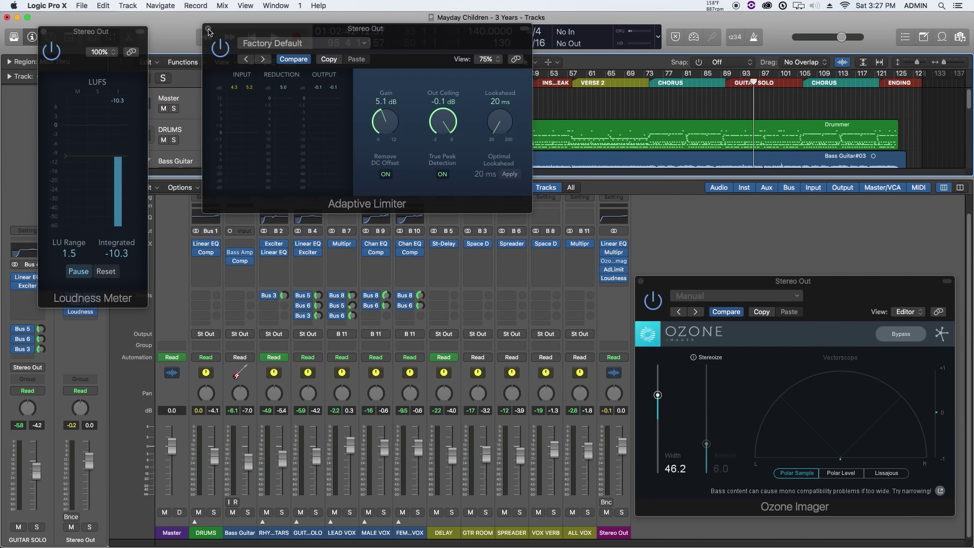
{"action": "left_click", "coordinate": [207, 28]}
{"action": "left_click", "coordinate": [683, 286]}
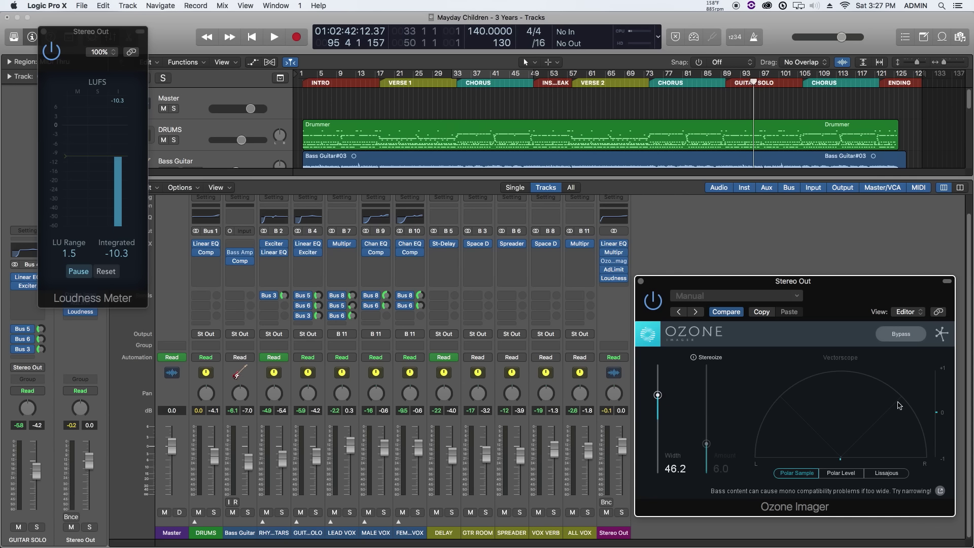
{"action": "left_click", "coordinate": [641, 282]}
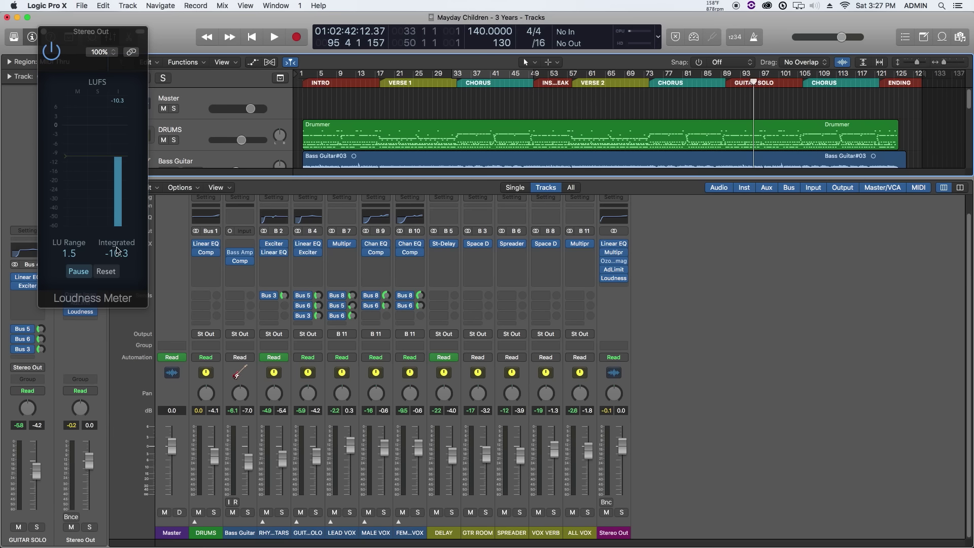
{"action": "left_click", "coordinate": [43, 31]}
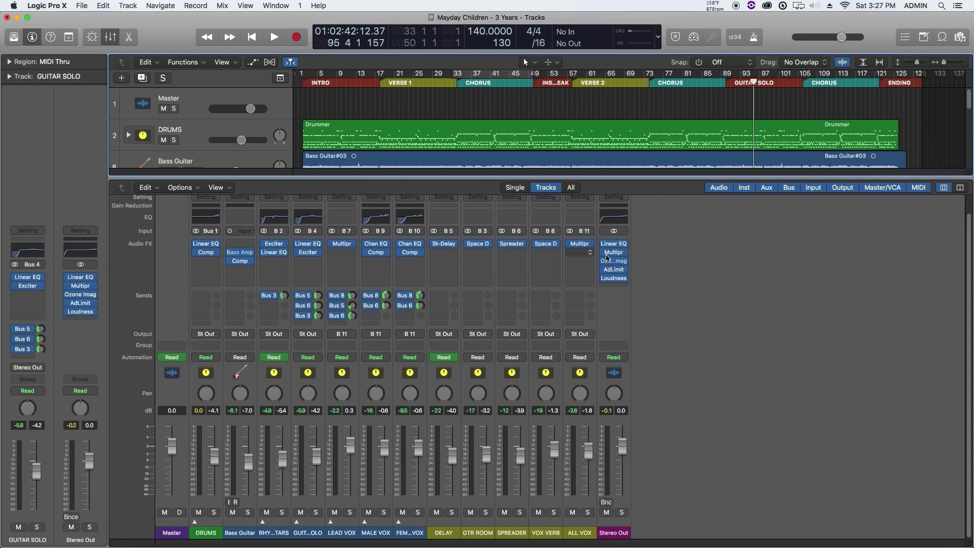
Step: Hide the mixer, return the playhead to the start, and set the cycle range over the whole song to about bar 128
{"action": "key", "text": "x"}
{"action": "key", "text": "Return"}
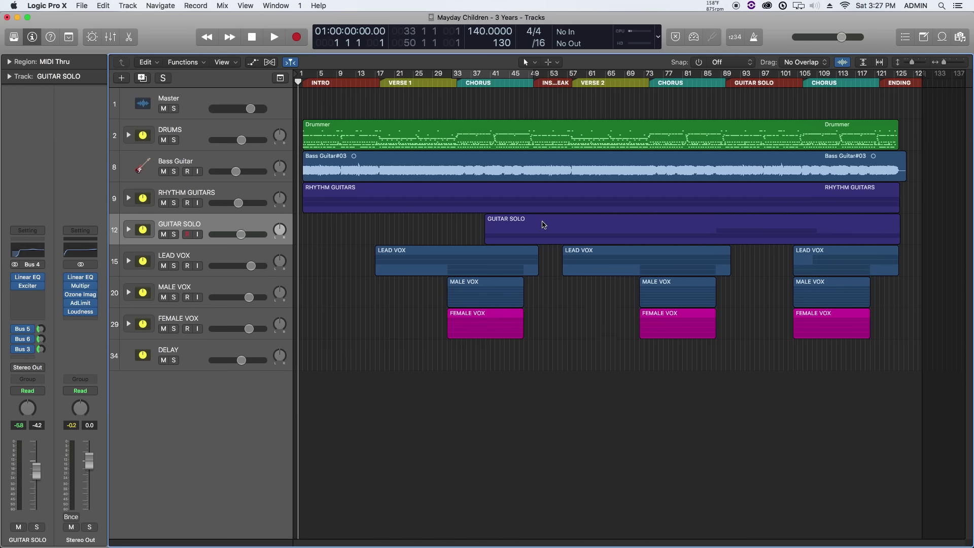
{"action": "left_click_drag", "start_coordinate": [303, 75], "coordinate": [912, 168]}
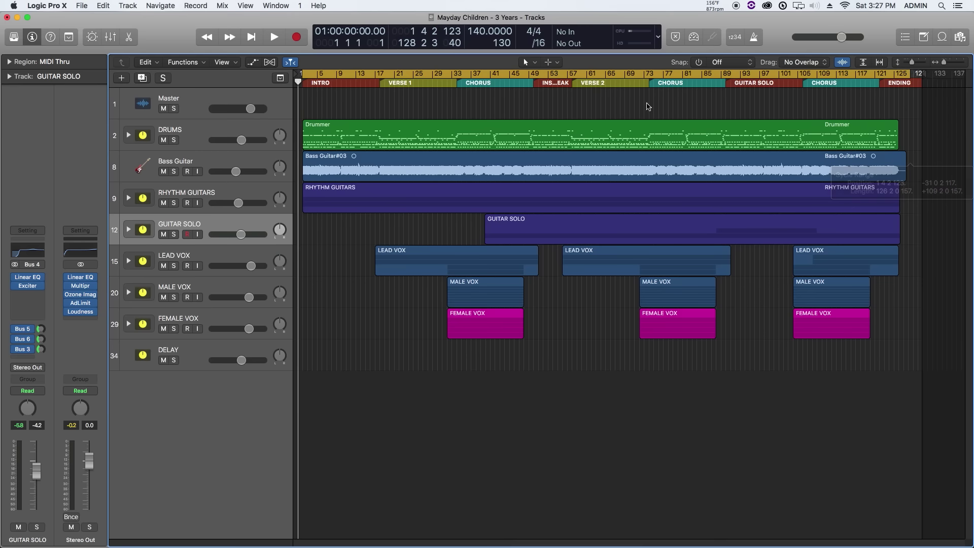
Step: Select the Master track and show track automation in the Tracks area
{"action": "left_click", "coordinate": [263, 97]}
{"action": "key", "text": "a"}
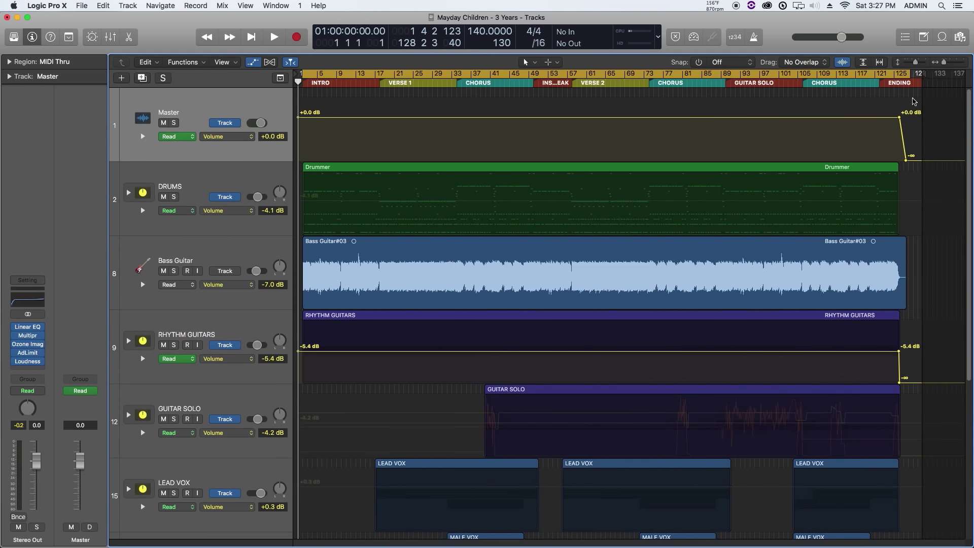
Step: Move the playhead to the song's ending and shorten the cycle range's end to about 127 3 4 185, just past the Master fade-out
{"action": "left_click", "coordinate": [908, 86]}
{"action": "key", "text": "super+Right"}
{"action": "key", "text": "super+Right"}
{"action": "key", "text": "super+Right"}
{"action": "key", "text": "super+Right"}
{"action": "key", "text": "super+Right"}
{"action": "key", "text": "super+Right"}
{"action": "key", "text": "super+Right"}
{"action": "key", "text": "super+Right"}
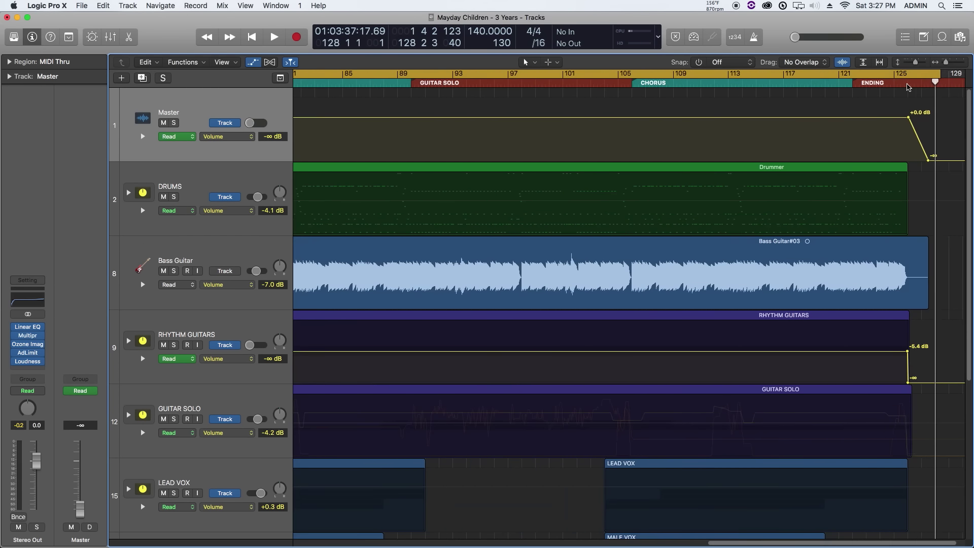
{"action": "scroll", "coordinate": [907, 84], "scroll_direction": "right", "scroll_amount": 3}
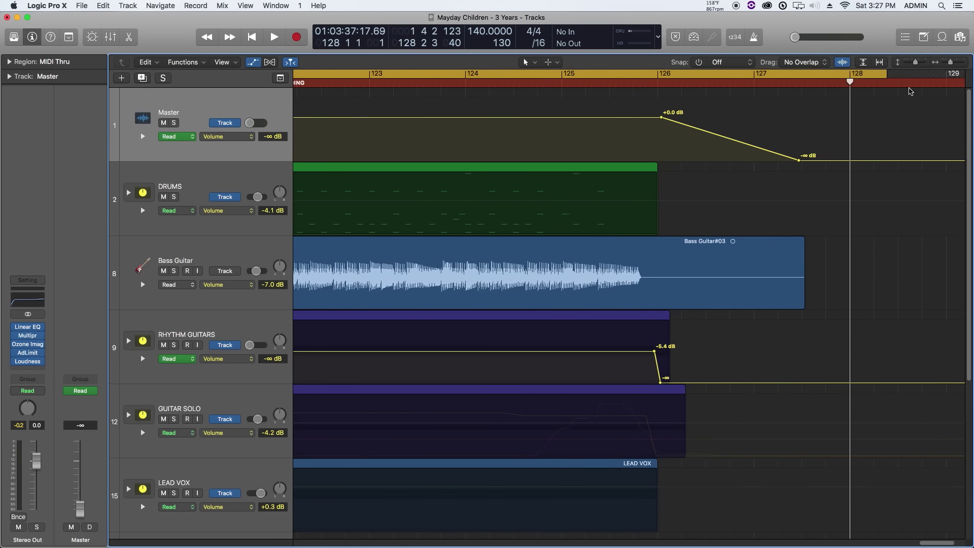
{"action": "left_click_drag", "start_coordinate": [887, 83], "coordinate": [825, 81]}
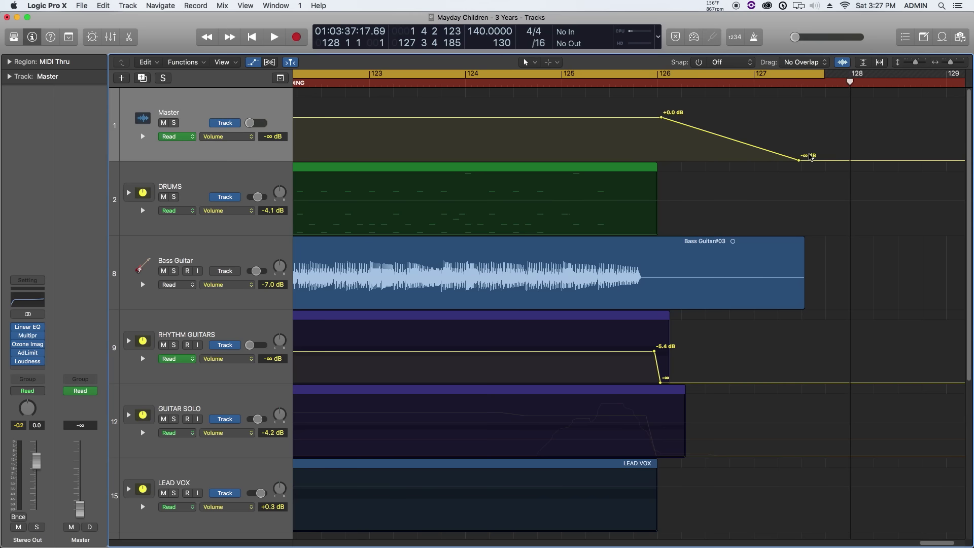
Step: Return the playhead to the start, set the cycle start to 1 4 4 68 just before the Drummer region, and start playback
{"action": "key", "text": "Return"}
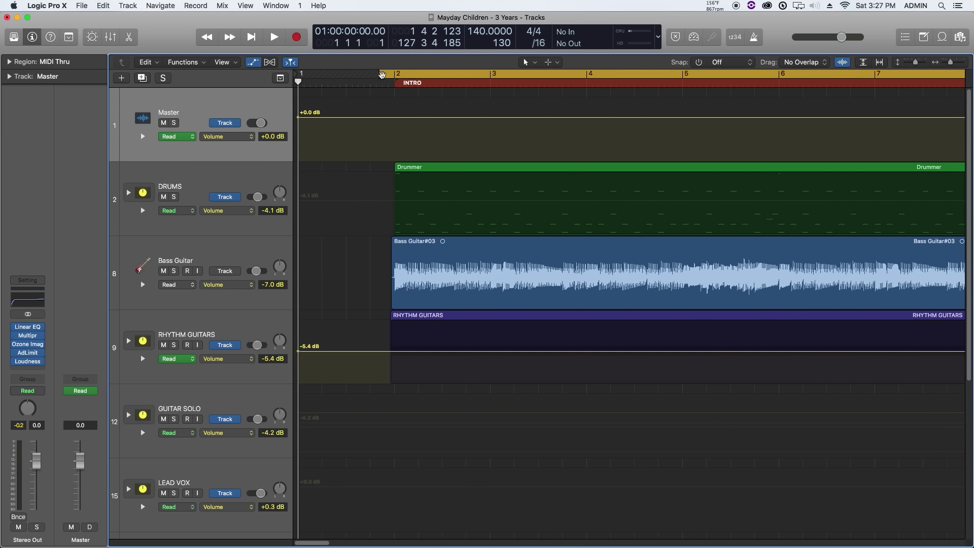
{"action": "left_click_drag", "start_coordinate": [381, 73], "coordinate": [392, 73]}
{"action": "key", "text": "space"}
{"action": "key", "text": "super+Left"}
{"action": "key", "text": "super+Left"}
{"action": "key", "text": "super+Left"}
{"action": "key", "text": "super+Left"}
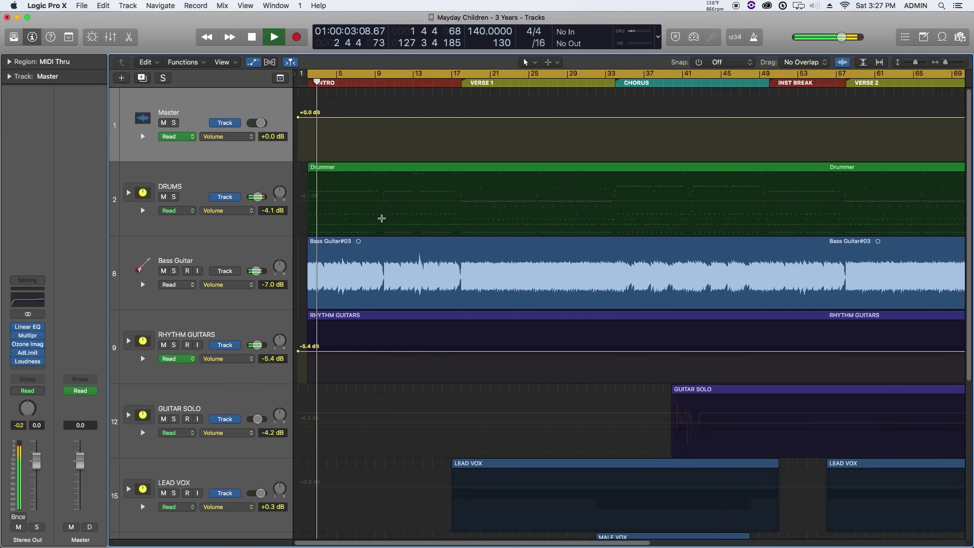
{"action": "key", "text": "super+Left"}
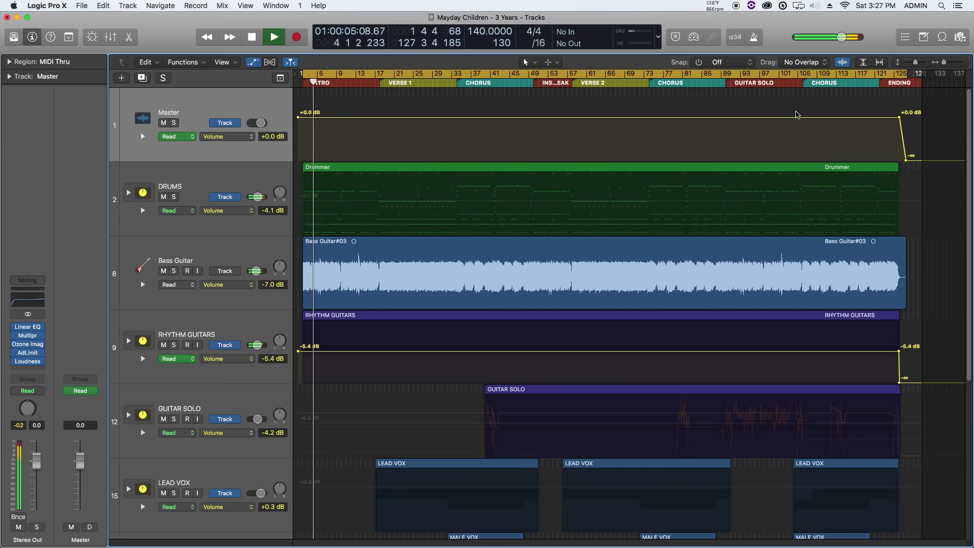
Step: Play the ending from about bar 123 and extend the cycle range's end to about 128 2 2, beyond the Master fade-out
{"action": "left_click", "coordinate": [885, 74]}
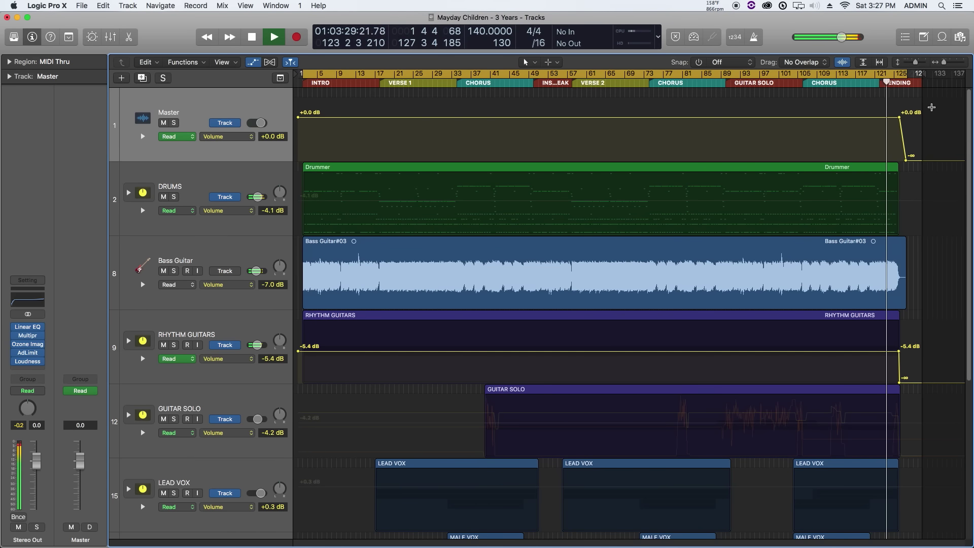
{"action": "key", "text": "super+Right"}
{"action": "key", "text": "super+Right"}
{"action": "key", "text": "super+Right"}
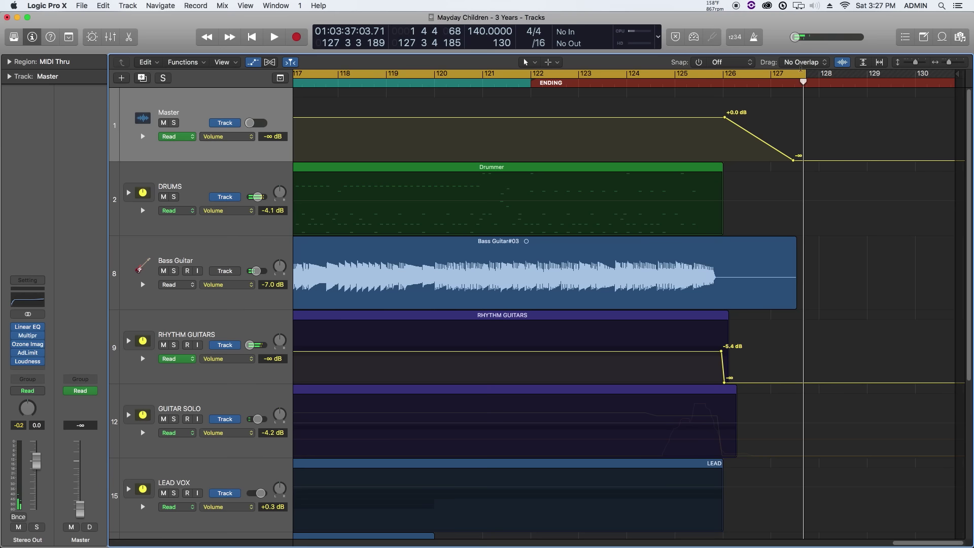
{"action": "left_click_drag", "start_coordinate": [802, 71], "coordinate": [833, 75]}
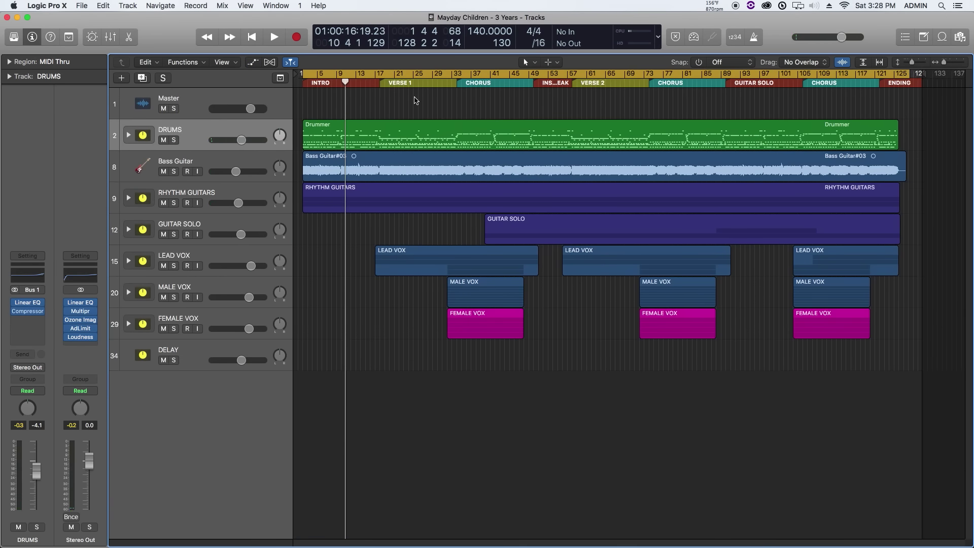
Step: Open the project bounce settings and enable only PCM and MP3 as destinations, with PCM selected for editing
{"action": "key", "text": "super+b"}
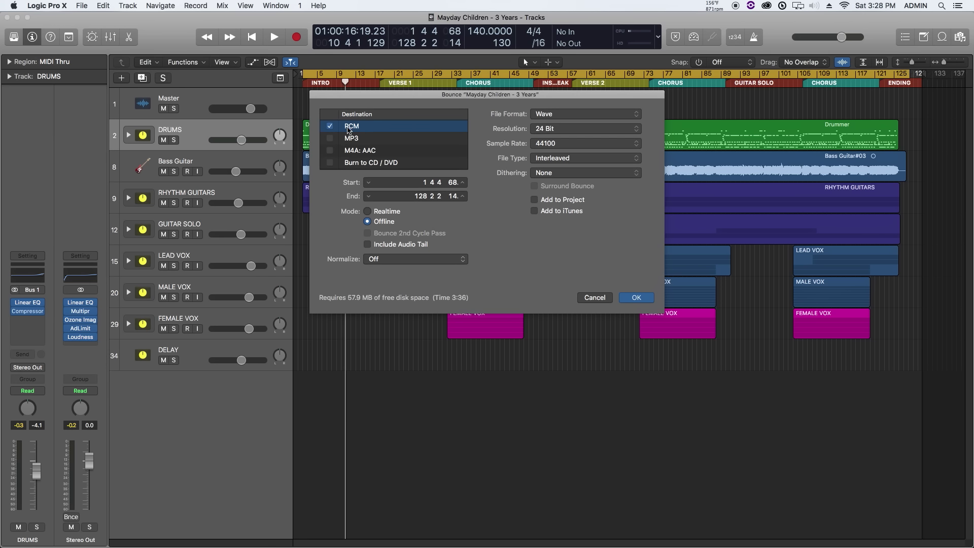
{"action": "left_click", "coordinate": [330, 138]}
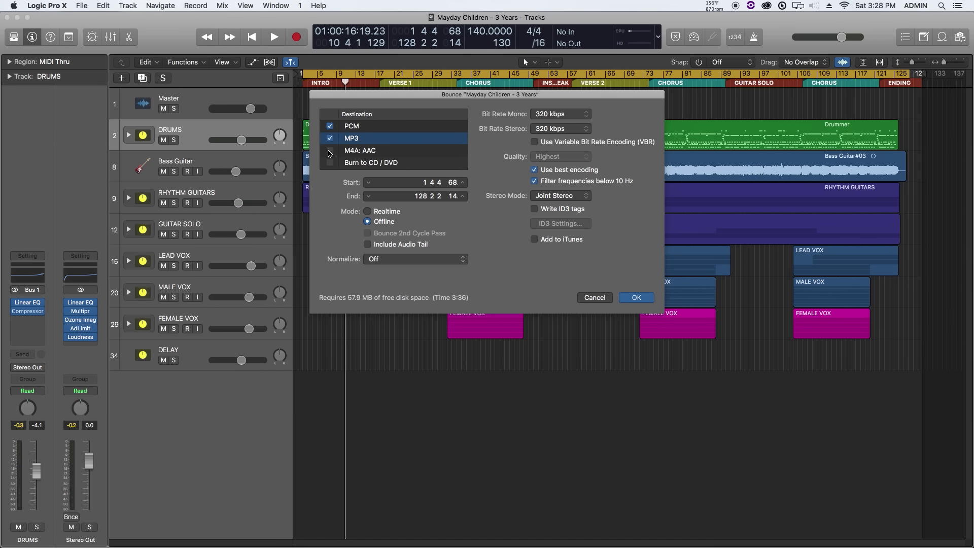
{"action": "left_click", "coordinate": [330, 150]}
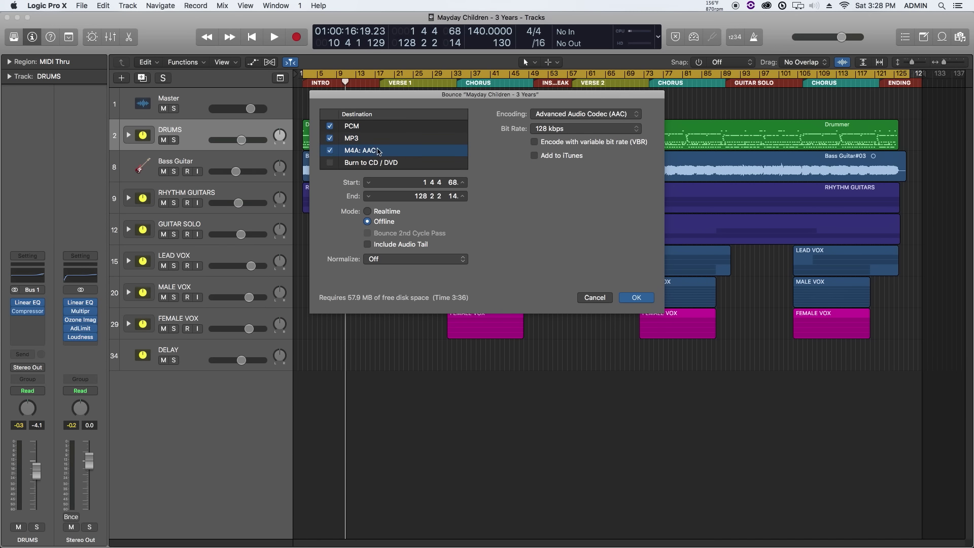
{"action": "left_click", "coordinate": [331, 163]}
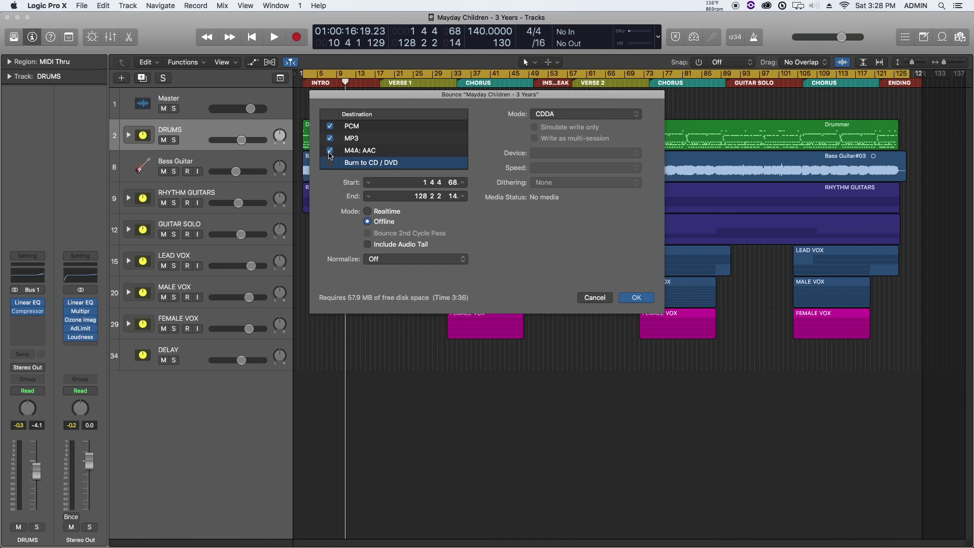
{"action": "left_click", "coordinate": [329, 151]}
{"action": "left_click", "coordinate": [361, 139]}
{"action": "left_click", "coordinate": [369, 127]}
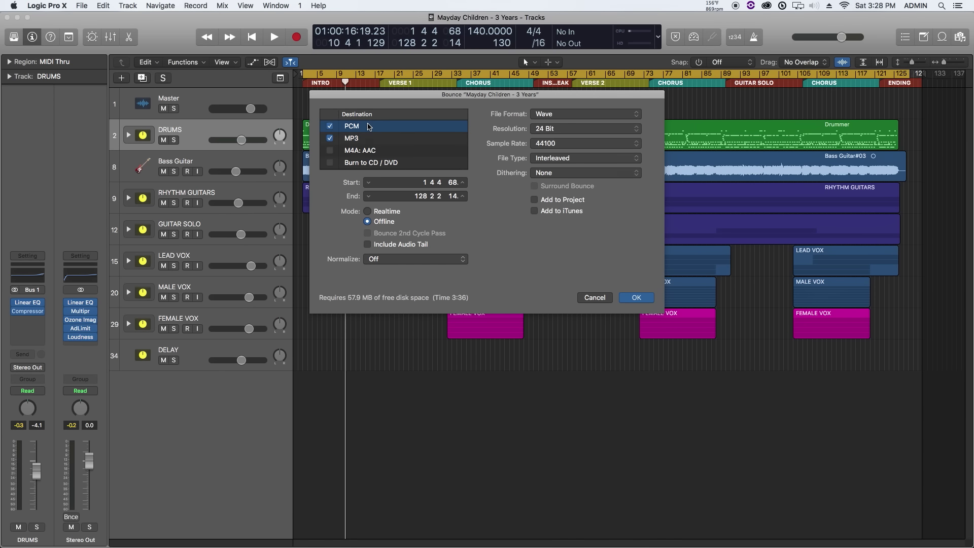
Step: Configure the PCM bounce as an interleaved Wave file with 16 Bit resolution and POW-r #1 (Dithering)
{"action": "left_click", "coordinate": [560, 119]}
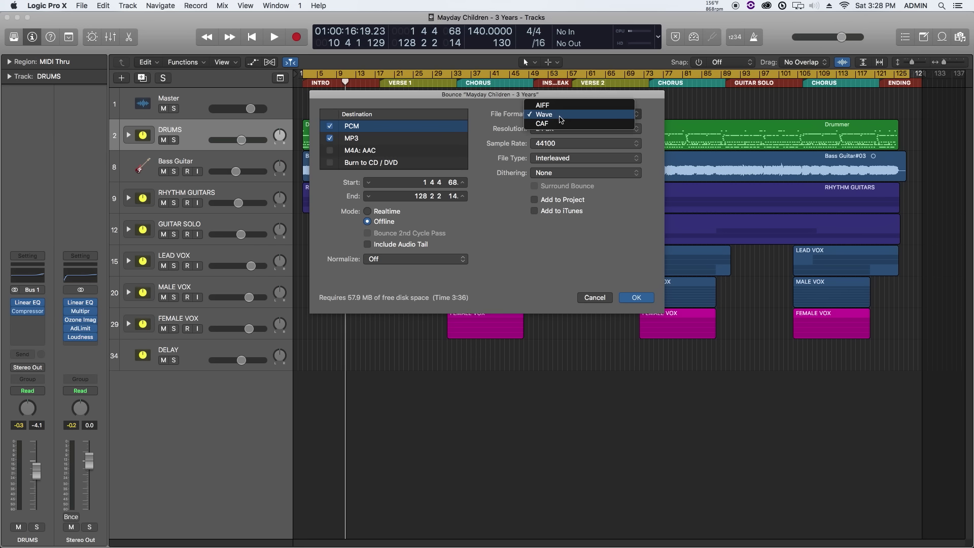
{"action": "left_click", "coordinate": [560, 119]}
{"action": "left_click", "coordinate": [561, 127]}
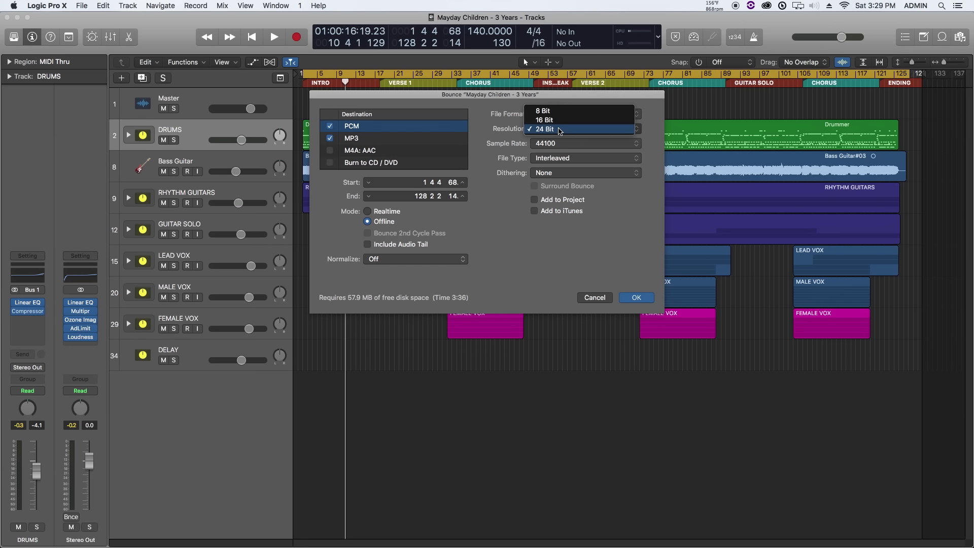
{"action": "left_click", "coordinate": [561, 120]}
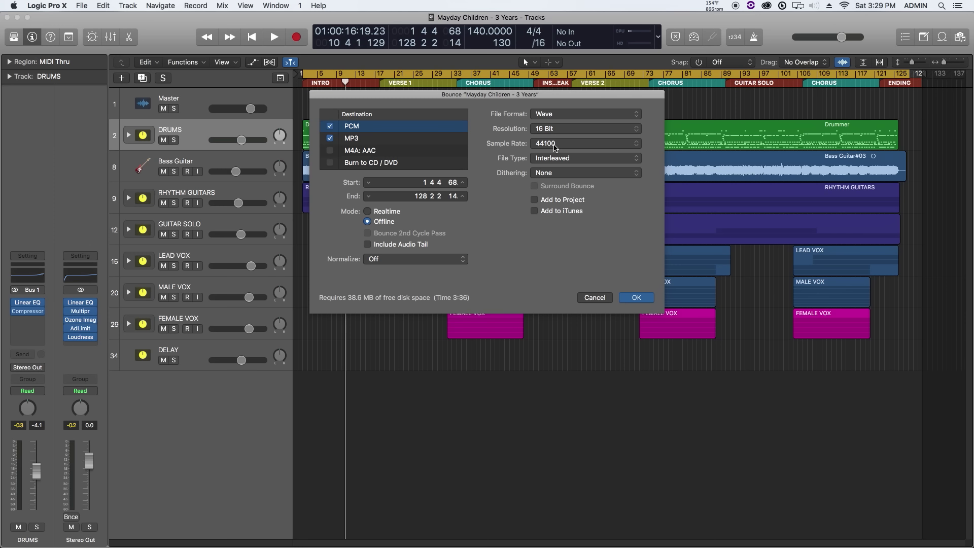
{"action": "left_click", "coordinate": [554, 177]}
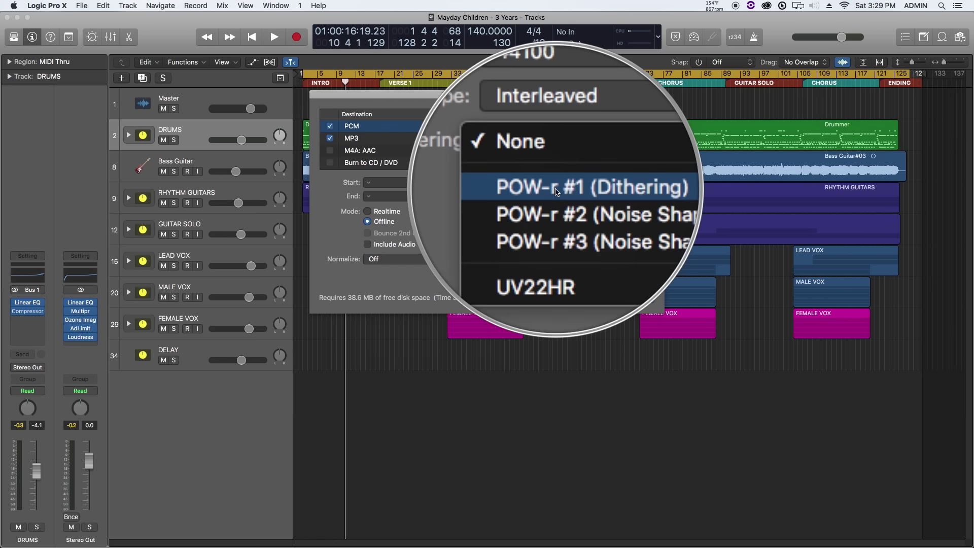
{"action": "left_click", "coordinate": [556, 192]}
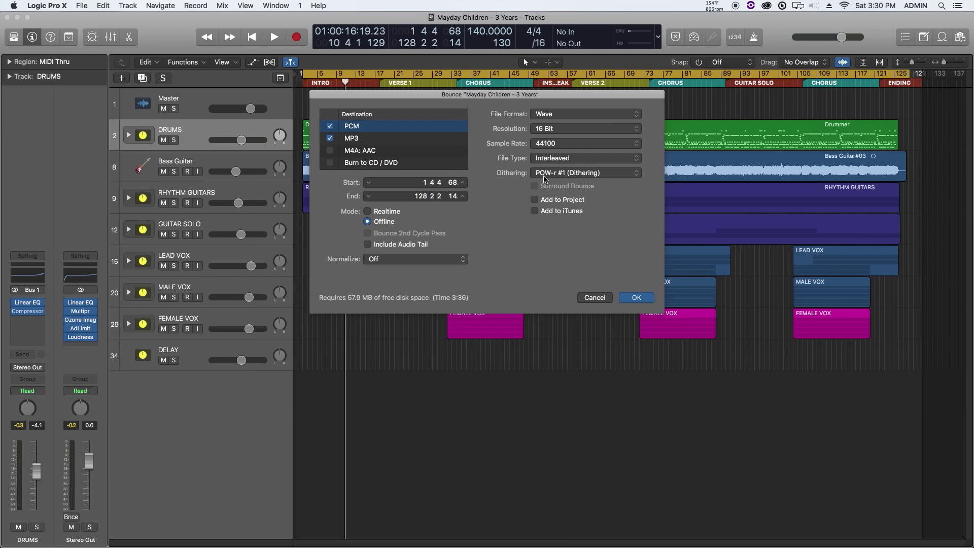
{"action": "left_click", "coordinate": [549, 159]}
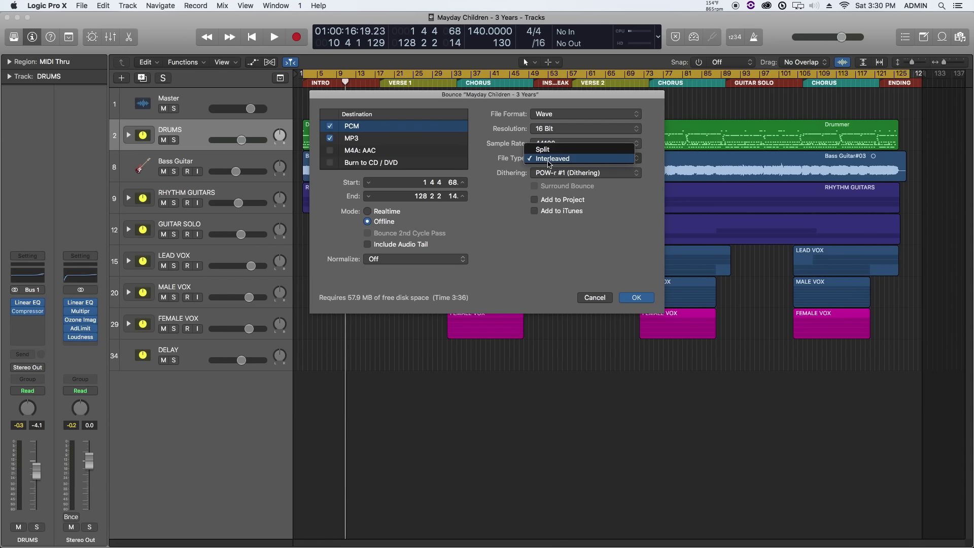
{"action": "left_click", "coordinate": [552, 159]}
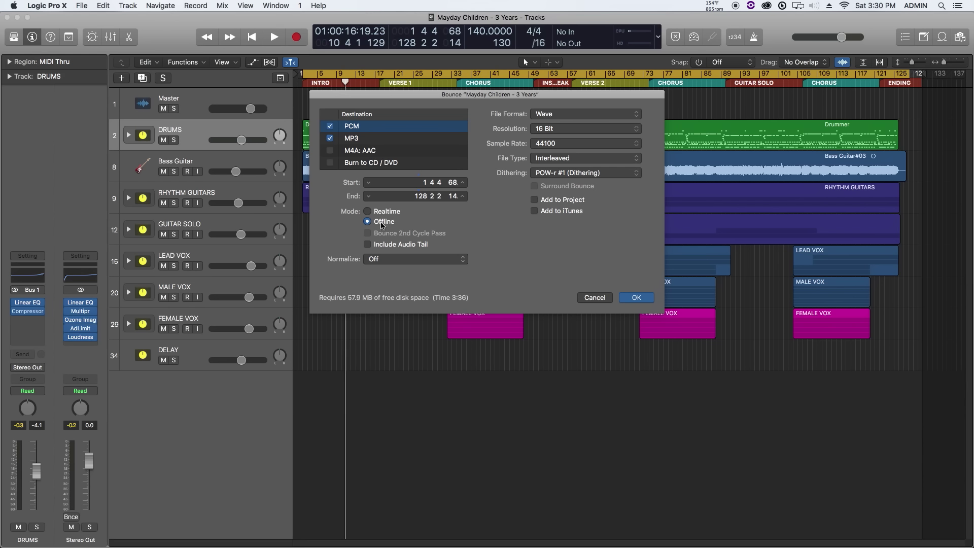
Step: Keep Normalize set to Off and review the MP3 and PCM bounce settings
{"action": "left_click", "coordinate": [388, 260]}
{"action": "left_click", "coordinate": [385, 259]}
{"action": "left_click", "coordinate": [405, 137]}
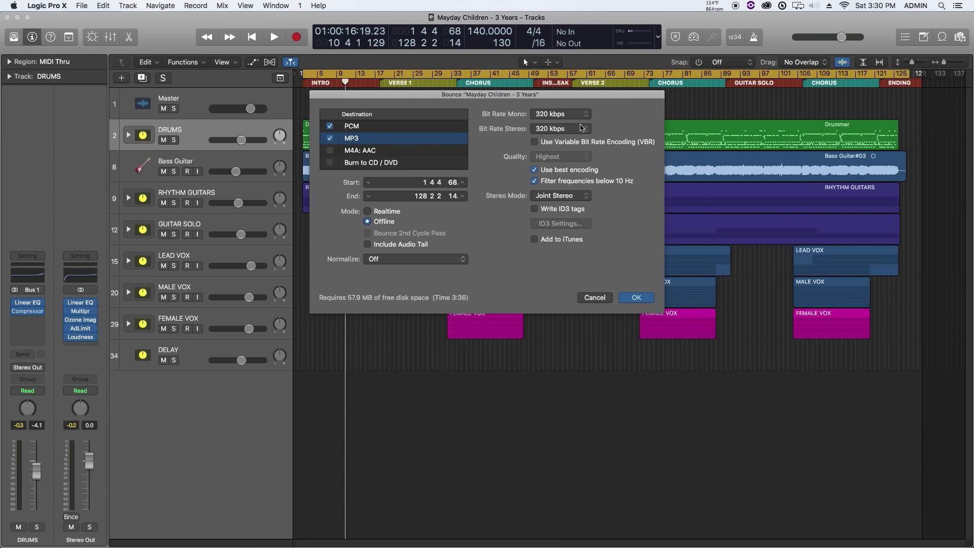
{"action": "left_click", "coordinate": [439, 126]}
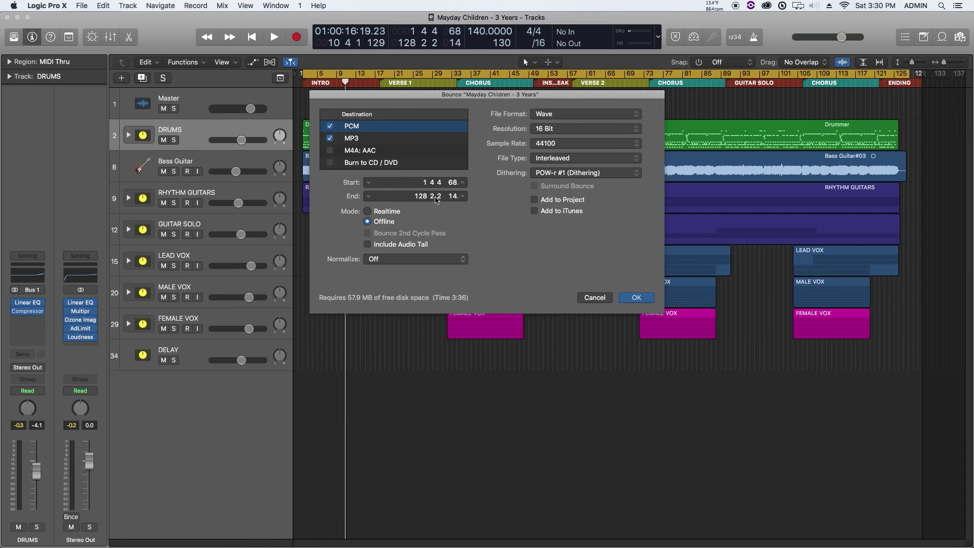
Step: Accept the bounce settings and bounce the song into the Bounces folder as "Mayday Children - 3 Years MASTER2"
{"action": "left_click", "coordinate": [629, 299]}
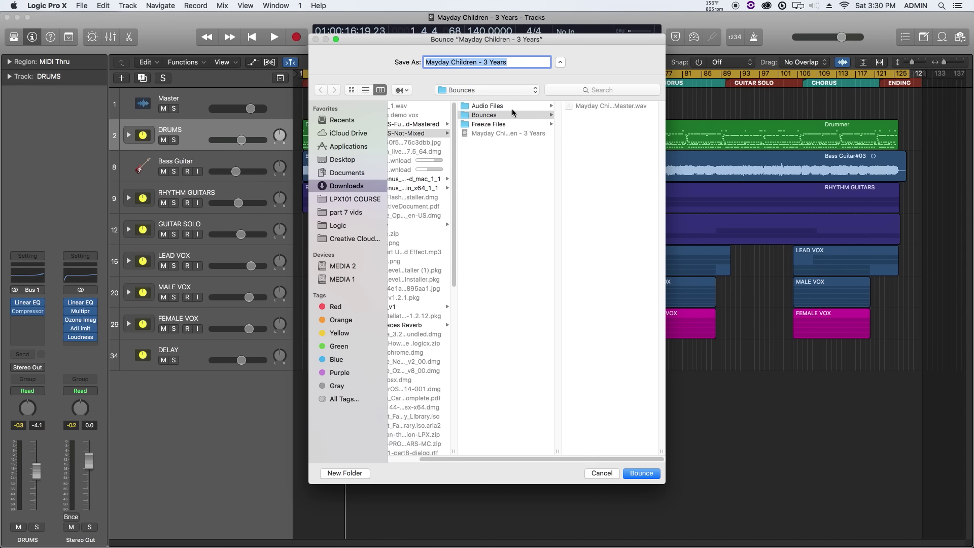
{"action": "left_click", "coordinate": [519, 116]}
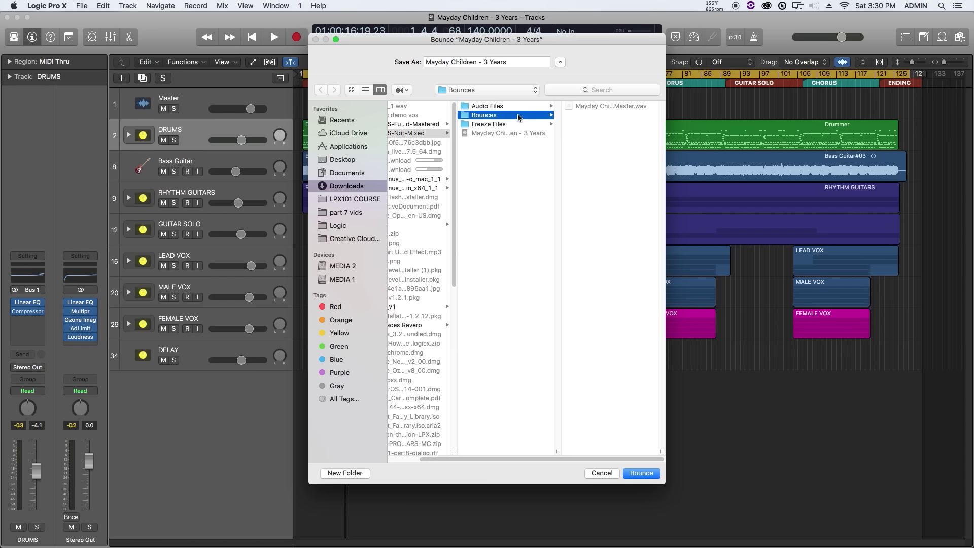
{"action": "left_click", "coordinate": [522, 61]}
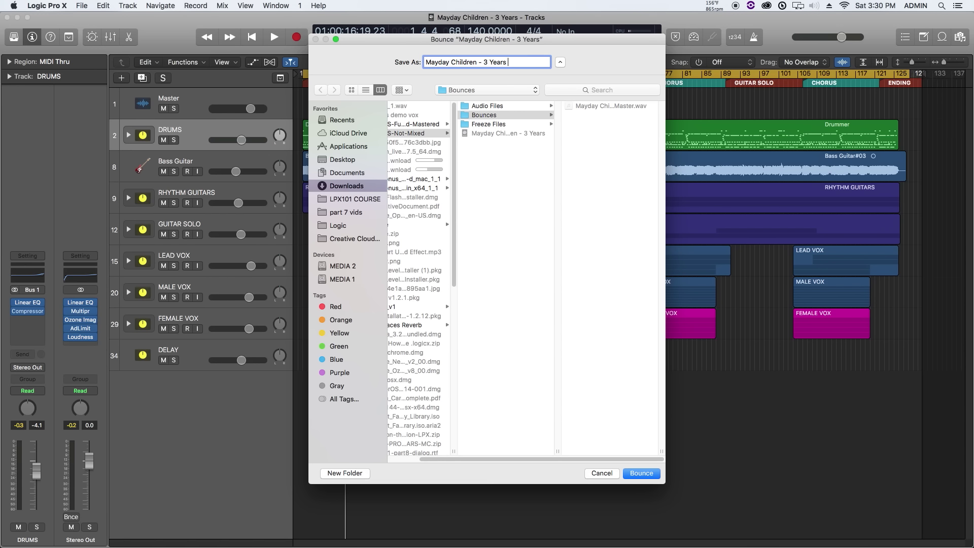
{"action": "type", "text": "MIX"}
{"action": "key", "text": "BackSpace"}
{"action": "type", "text": "ASTER2"}
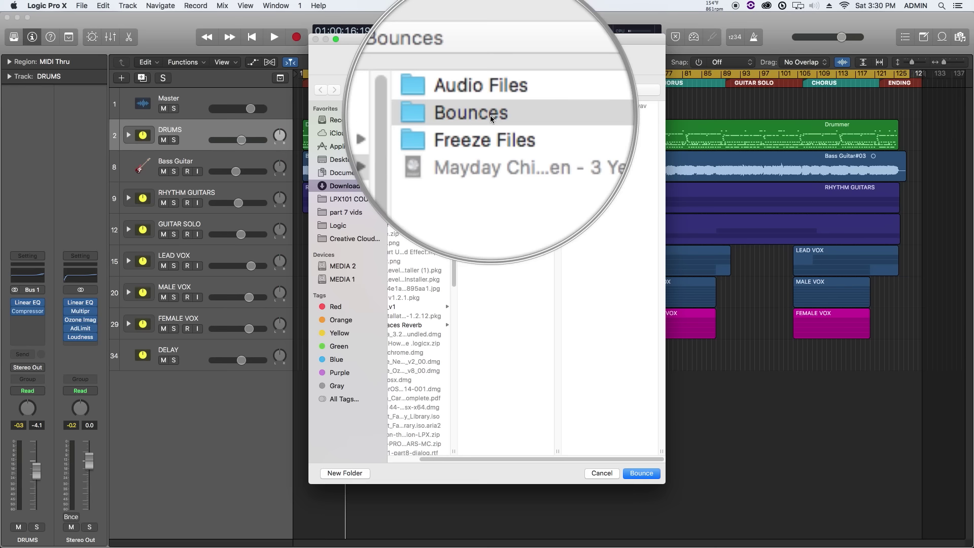
{"action": "left_click", "coordinate": [639, 475]}
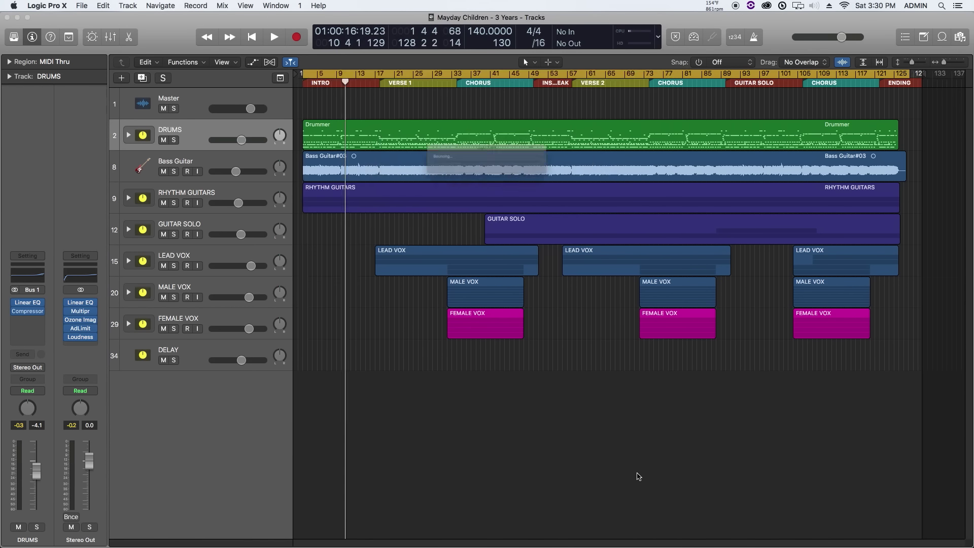